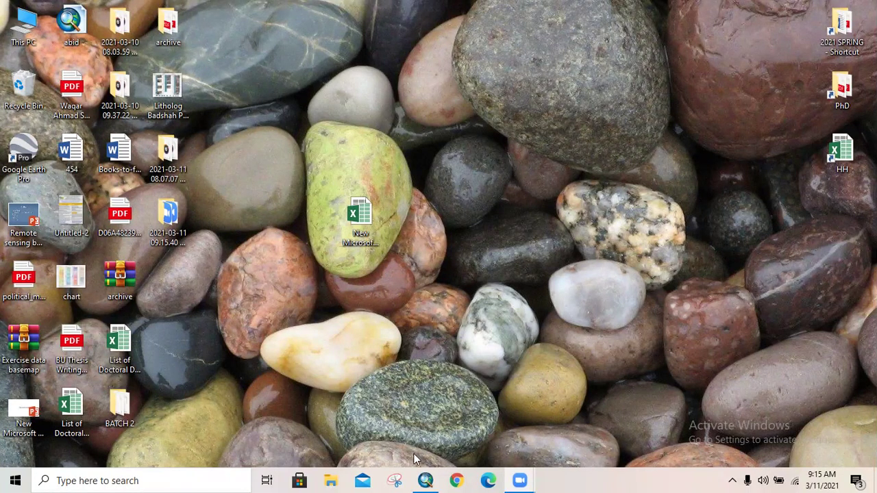
- Switch to ArcMap and examine the short toothed line southwest of points A and B at larger map scales
{"action": "left_click", "coordinate": [425, 481]}
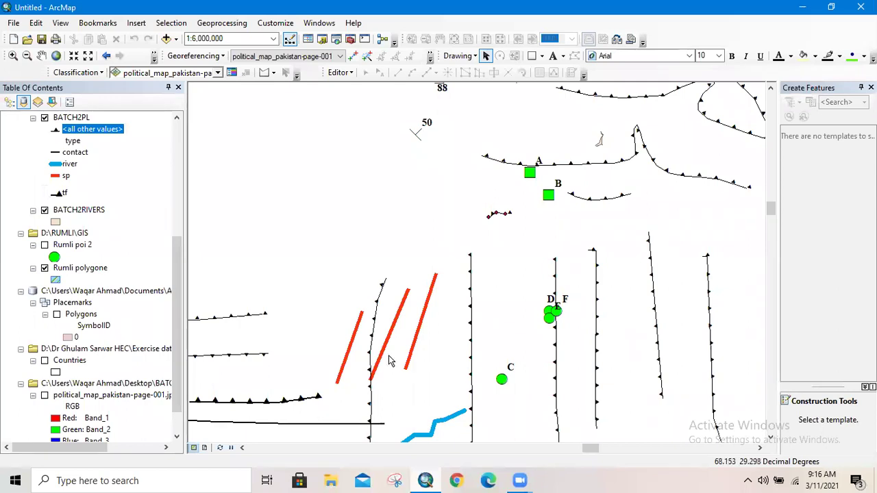
{"action": "scroll", "coordinate": [388, 355], "scroll_direction": "up", "scroll_amount": 1}
{"action": "scroll", "coordinate": [389, 357], "scroll_direction": "down", "scroll_amount": 2}
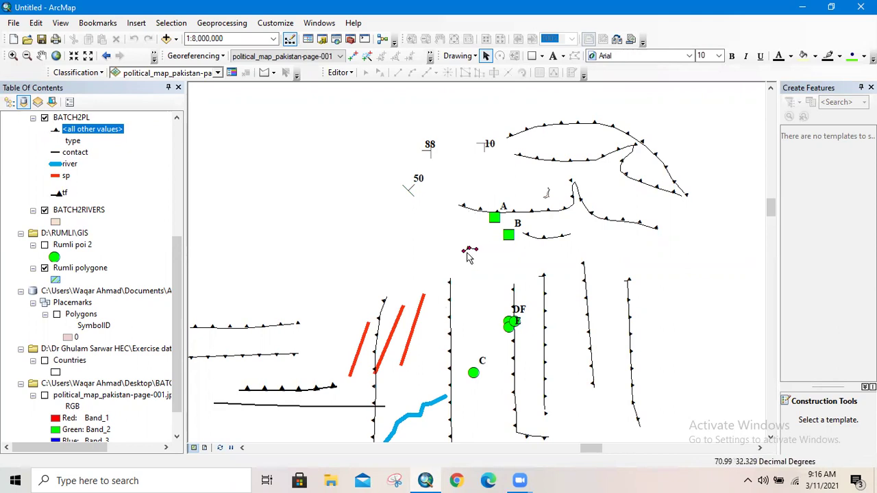
{"action": "scroll", "coordinate": [469, 246], "scroll_direction": "up", "scroll_amount": 2}
{"action": "scroll", "coordinate": [469, 246], "scroll_direction": "down", "scroll_amount": 10}
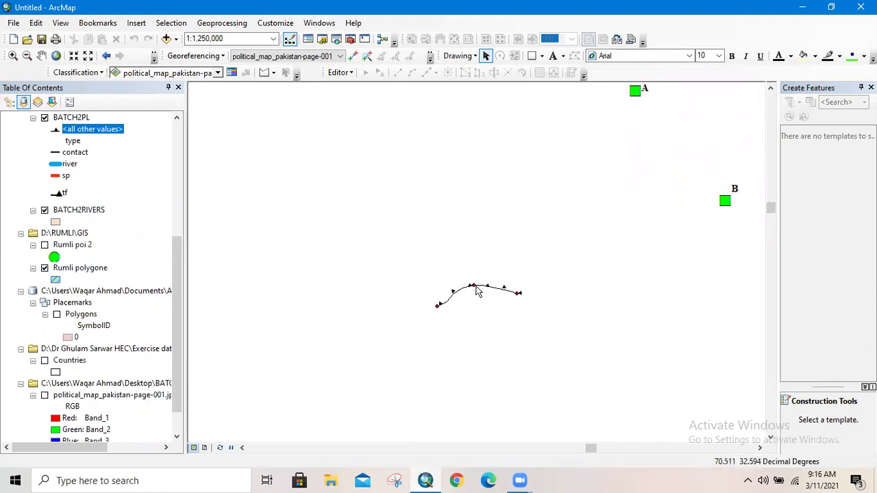
{"action": "scroll", "coordinate": [477, 291], "scroll_direction": "down", "scroll_amount": 2}
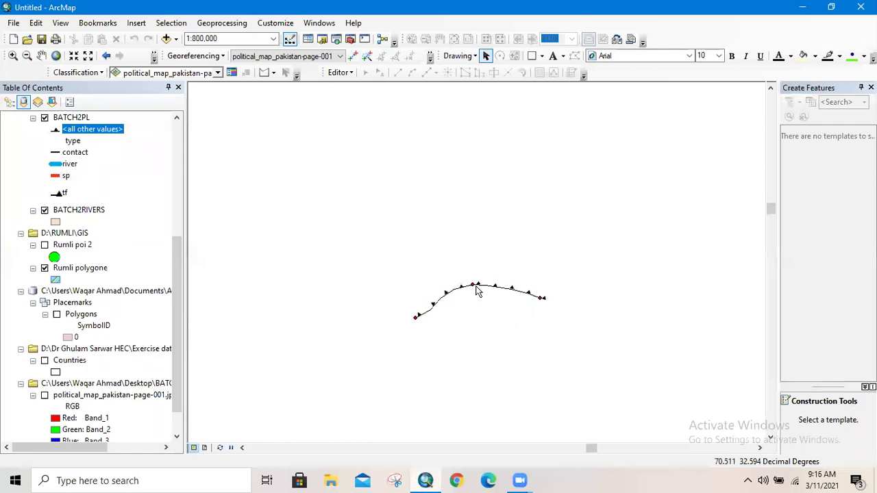
{"action": "scroll", "coordinate": [477, 292], "scroll_direction": "down", "scroll_amount": 1}
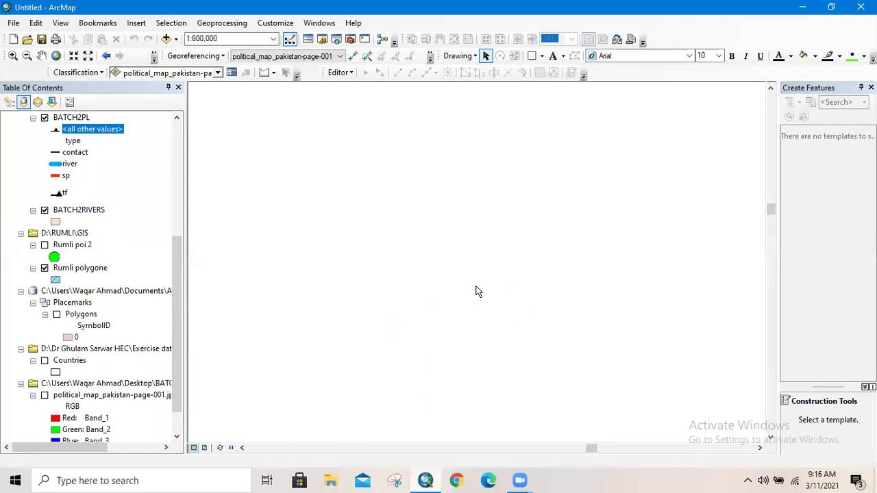
{"action": "scroll", "coordinate": [478, 291], "scroll_direction": "up", "scroll_amount": 1}
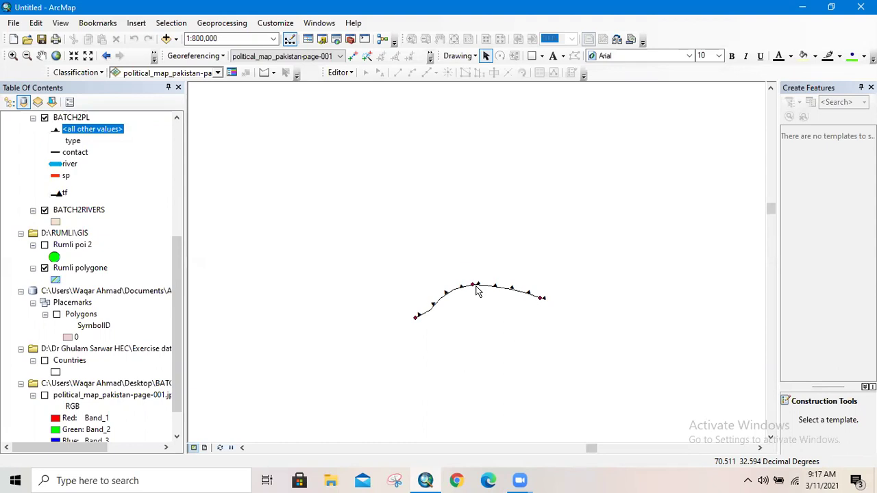
{"action": "scroll", "coordinate": [477, 291], "scroll_direction": "up", "scroll_amount": 3}
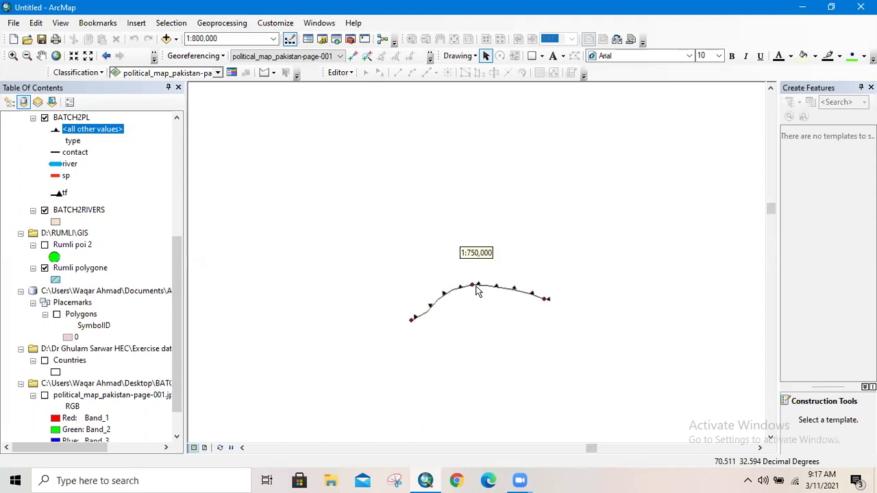
- Return to the full map extent and zoom in on the area around the three red sp lines
{"action": "left_click", "coordinate": [57, 57]}
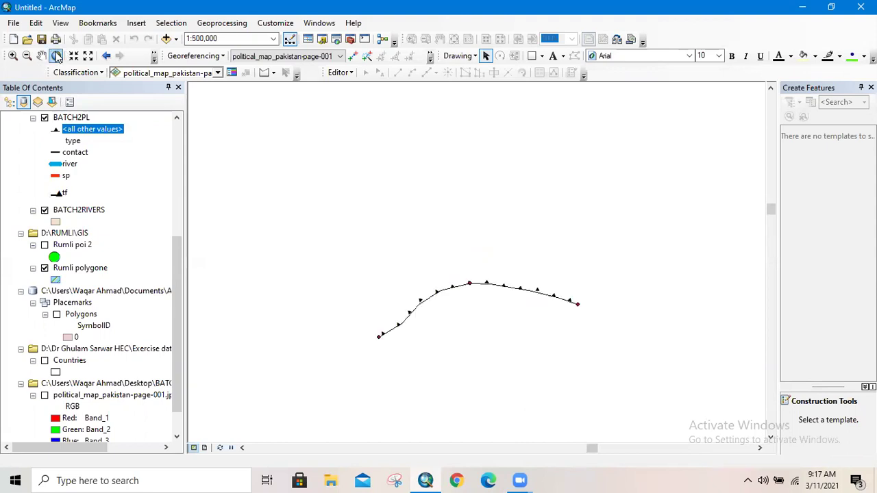
{"action": "left_click", "coordinate": [56, 56]}
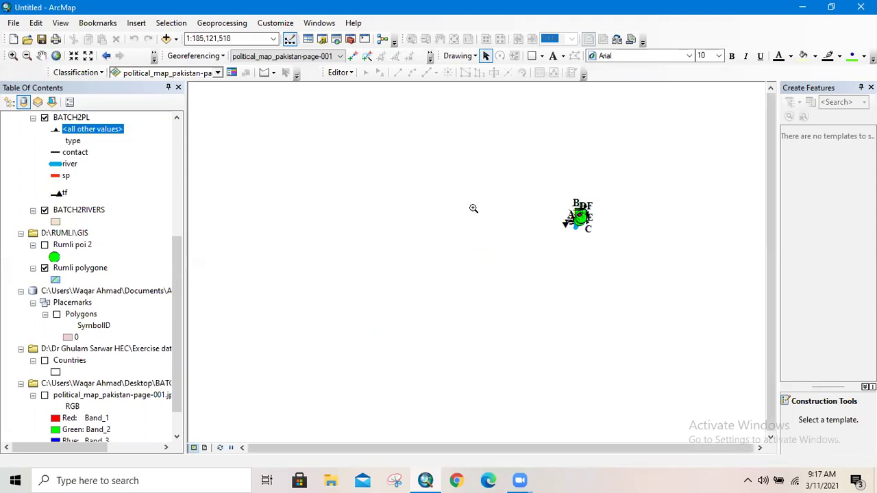
{"action": "left_click_drag", "start_coordinate": [558, 203], "coordinate": [588, 241]}
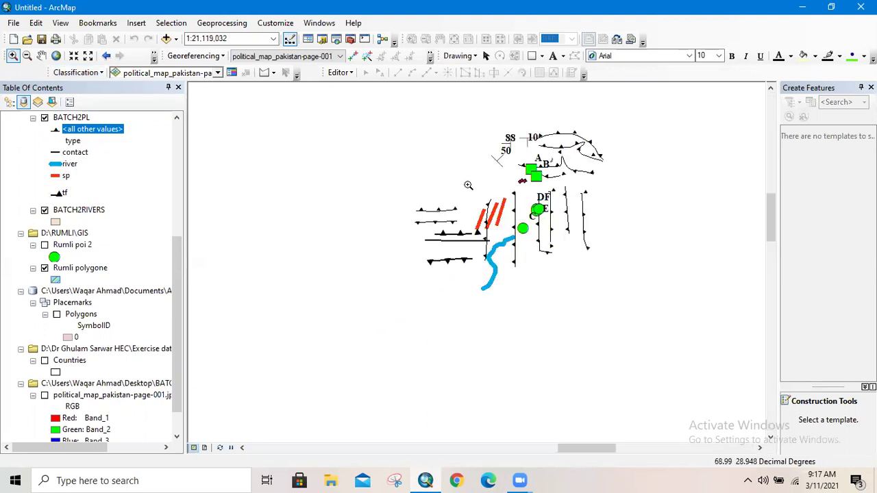
{"action": "left_click_drag", "start_coordinate": [520, 237], "coordinate": [470, 185]}
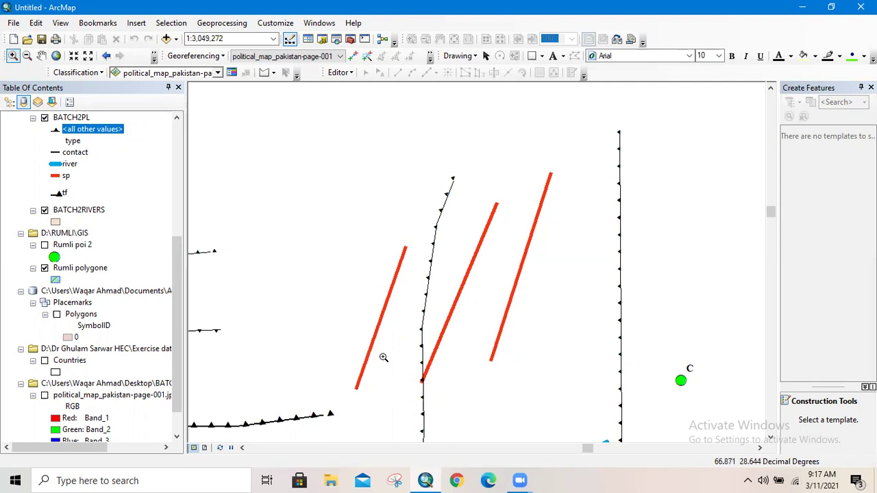
{"action": "left_click", "coordinate": [241, 448]}
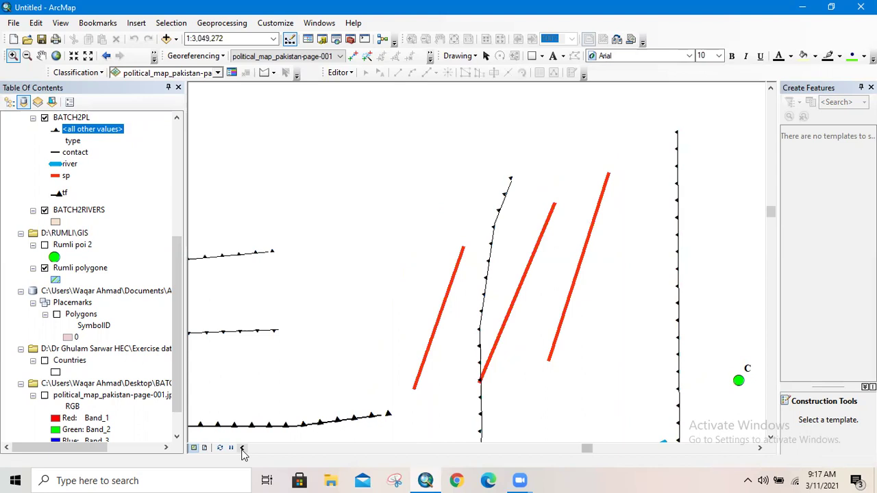
{"action": "left_click", "coordinate": [241, 448]}
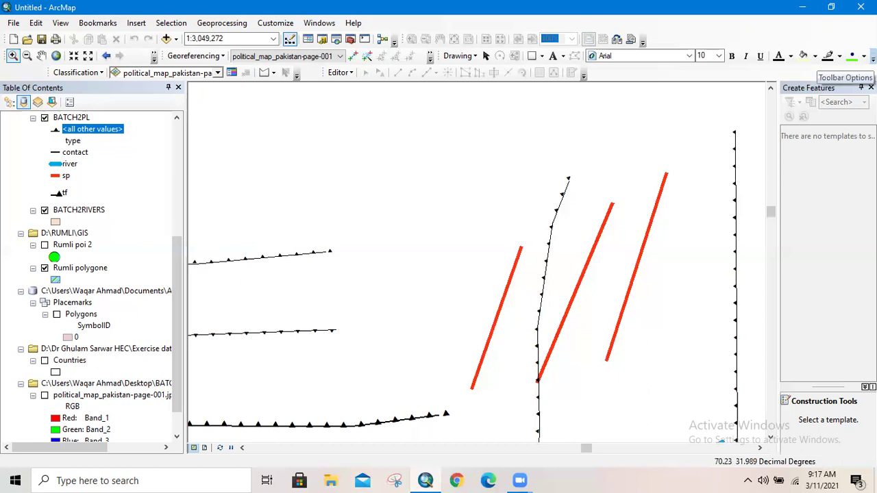
- Open the Go To XY tool and set its coordinate units to Decimal Degrees
{"action": "left_click", "coordinate": [872, 59]}
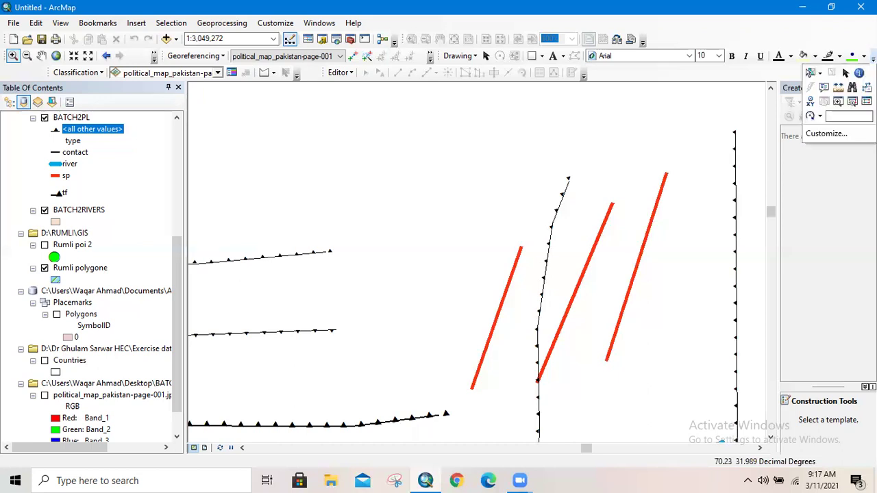
{"action": "left_click", "coordinate": [810, 102]}
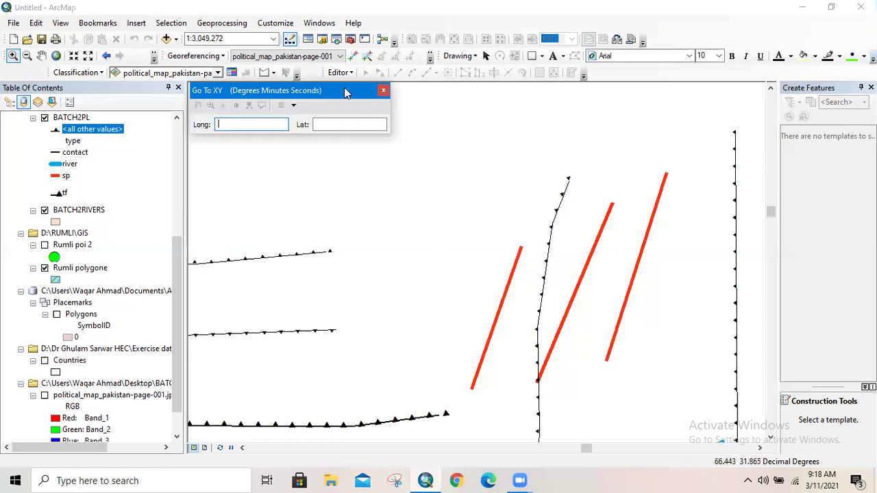
{"action": "left_click_drag", "start_coordinate": [343, 91], "coordinate": [329, 86]}
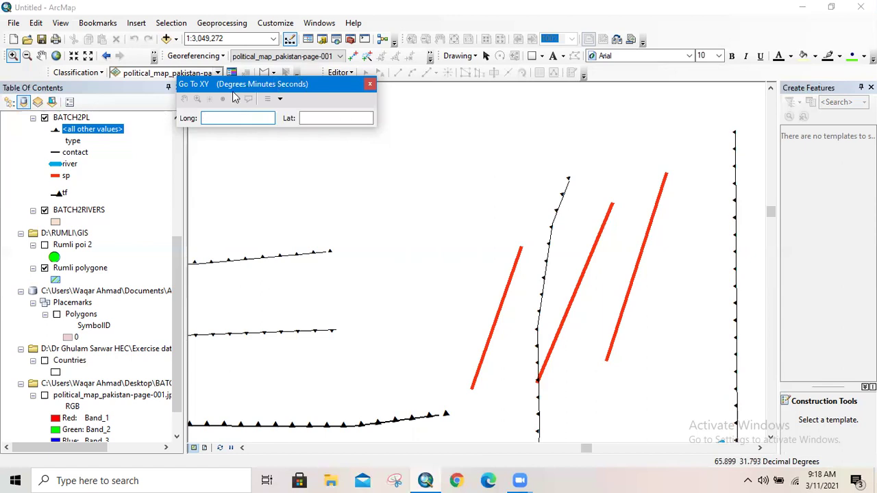
{"action": "left_click", "coordinate": [280, 99]}
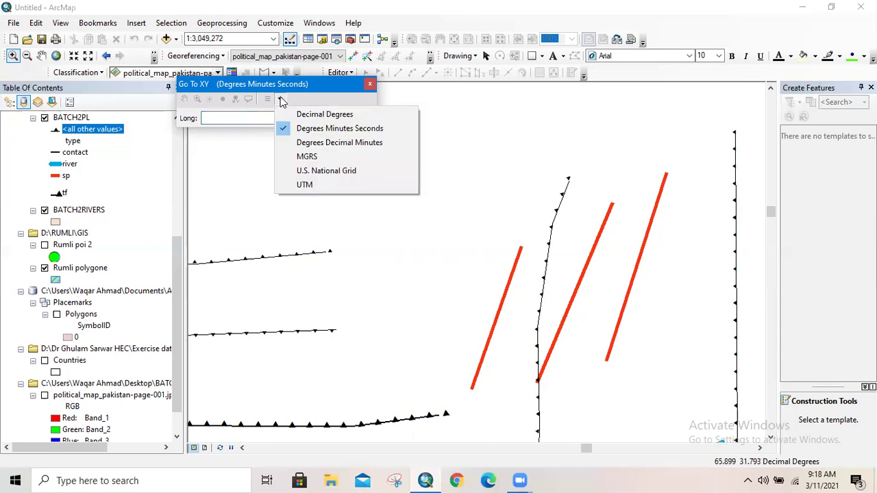
{"action": "left_click", "coordinate": [334, 115]}
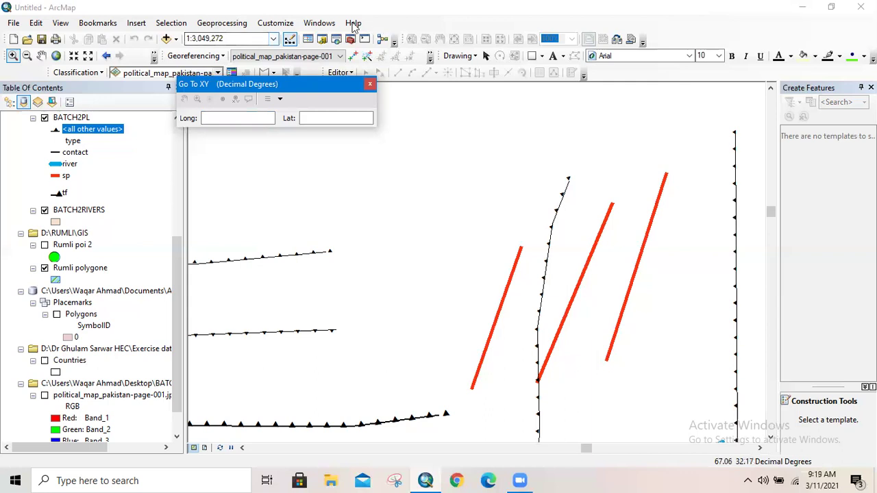
- Override the data frame's display units in the ArcMap data view options so status bar coordinates use Degrees Minutes Seconds
{"action": "left_click", "coordinate": [277, 24]}
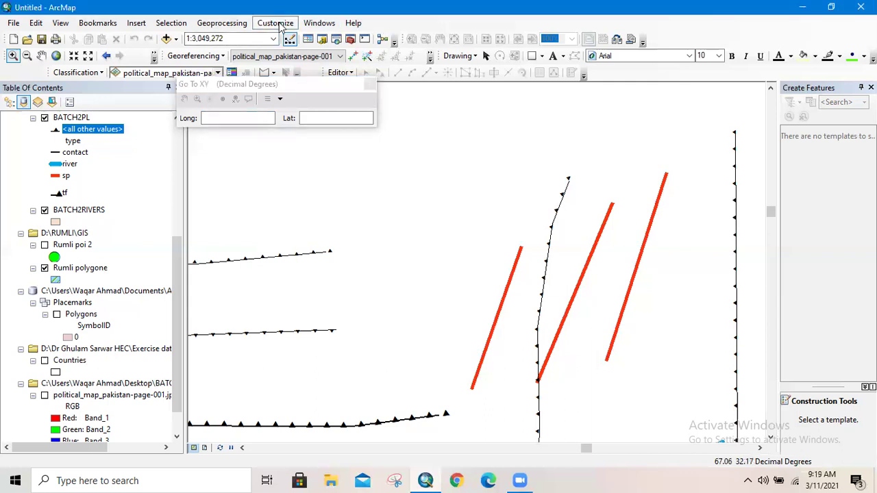
{"action": "left_click", "coordinate": [279, 26]}
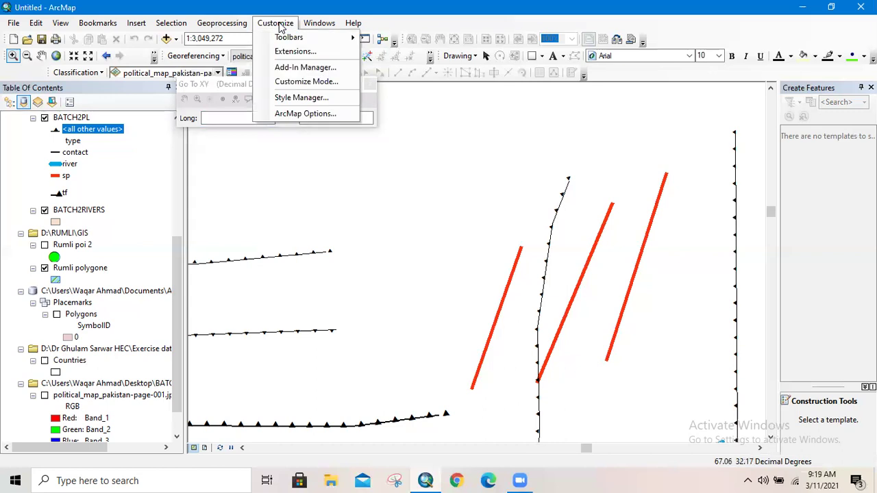
{"action": "left_click", "coordinate": [336, 114]}
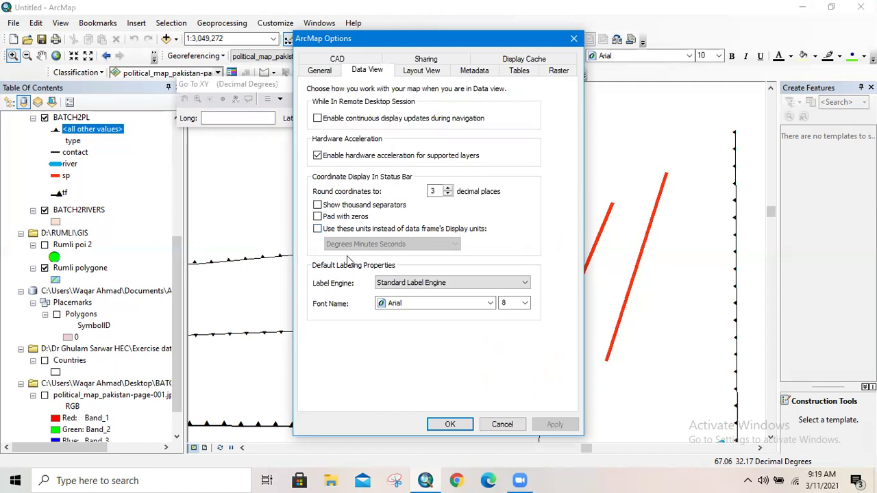
{"action": "left_click", "coordinate": [359, 230]}
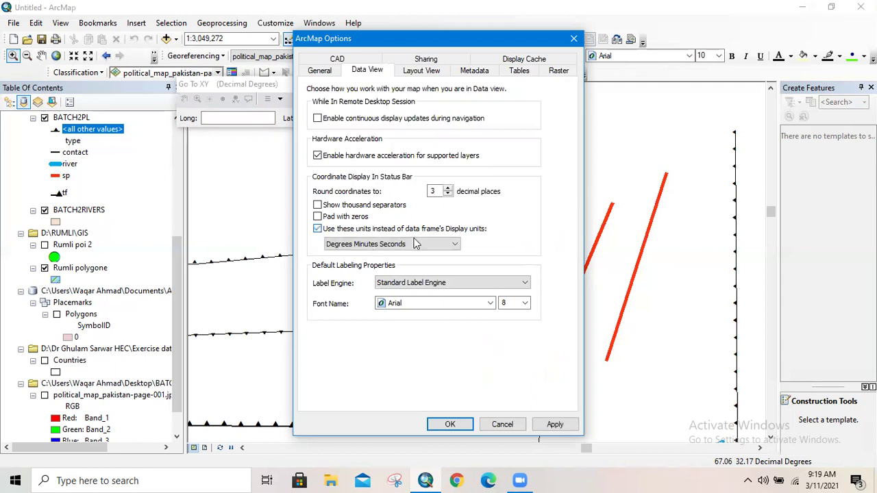
{"action": "left_click", "coordinate": [421, 245]}
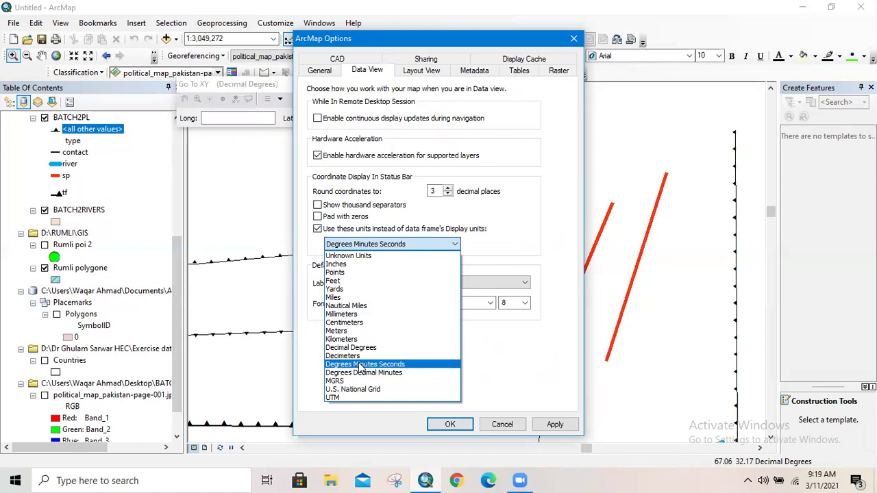
{"action": "left_click", "coordinate": [361, 368]}
{"action": "left_click", "coordinate": [550, 426]}
{"action": "left_click", "coordinate": [446, 426]}
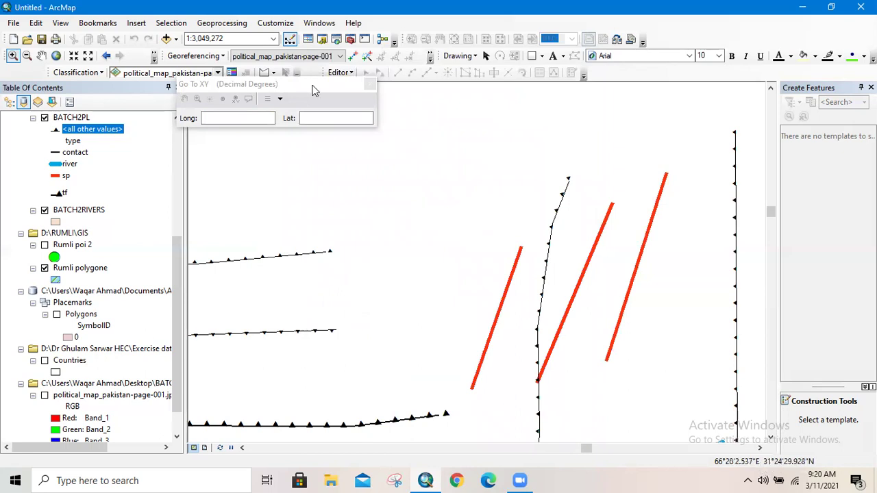
- Turn off the status bar unit override in the ArcMap data view options to use the data frame's display units
{"action": "left_click", "coordinate": [277, 23]}
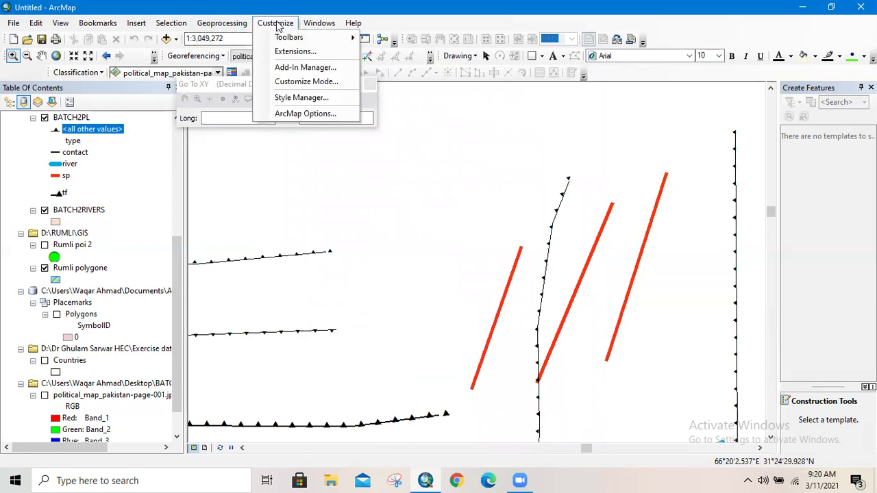
{"action": "left_click", "coordinate": [283, 112]}
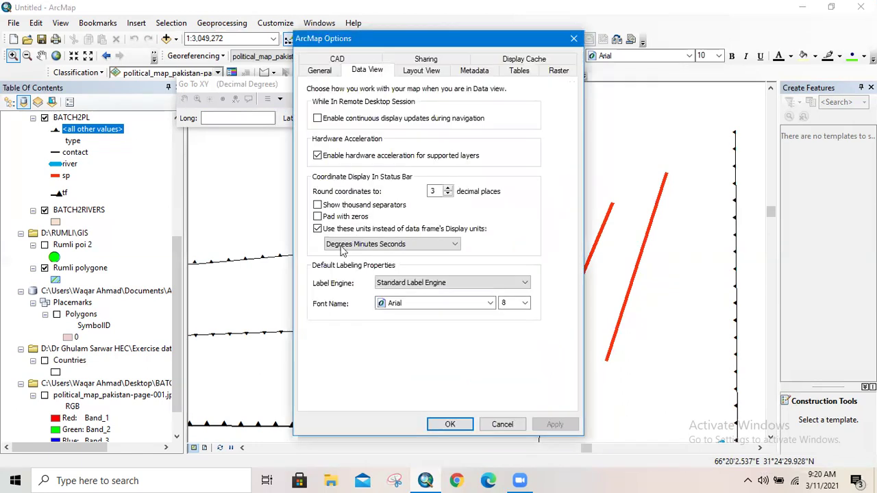
{"action": "left_click", "coordinate": [349, 232]}
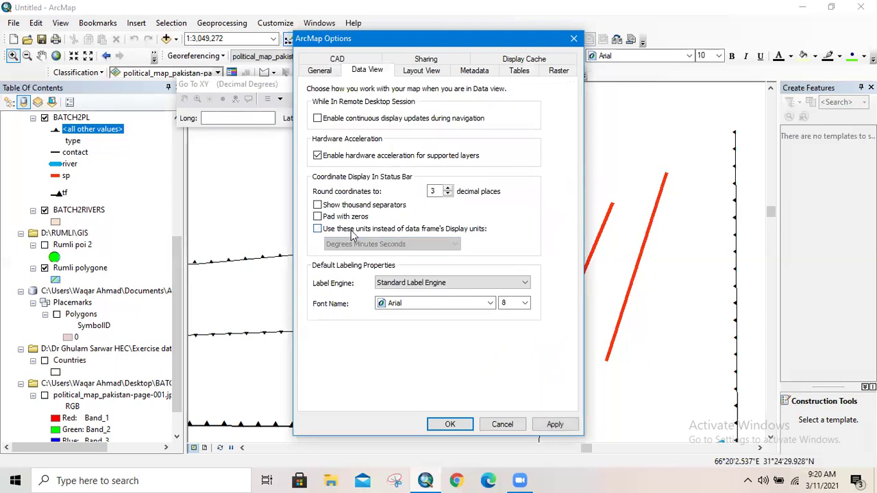
{"action": "left_click", "coordinate": [351, 233]}
{"action": "left_click", "coordinate": [351, 232]}
{"action": "left_click", "coordinate": [449, 425]}
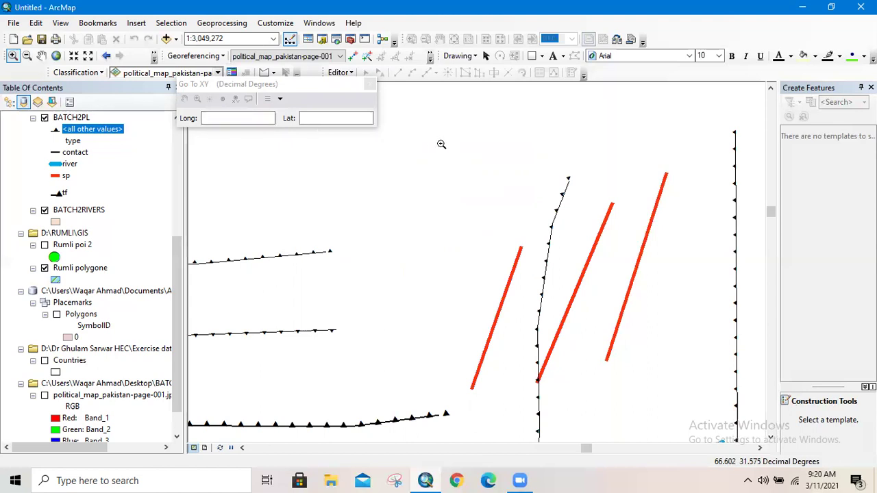
- Add a point to the map with Go To XY at longitude 66.603 and latitude 31.27
{"action": "left_click", "coordinate": [248, 118]}
{"action": "type", "text": "66."}
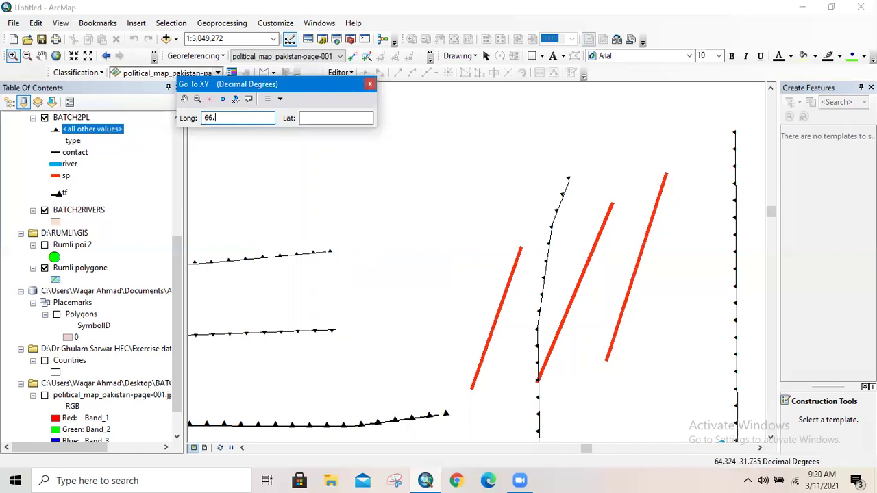
{"action": "type", "text": "603"}
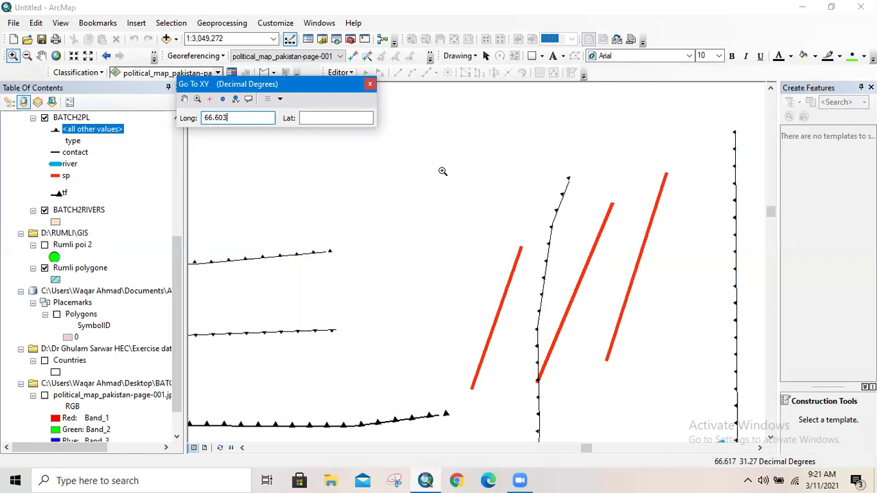
{"action": "left_click", "coordinate": [350, 117]}
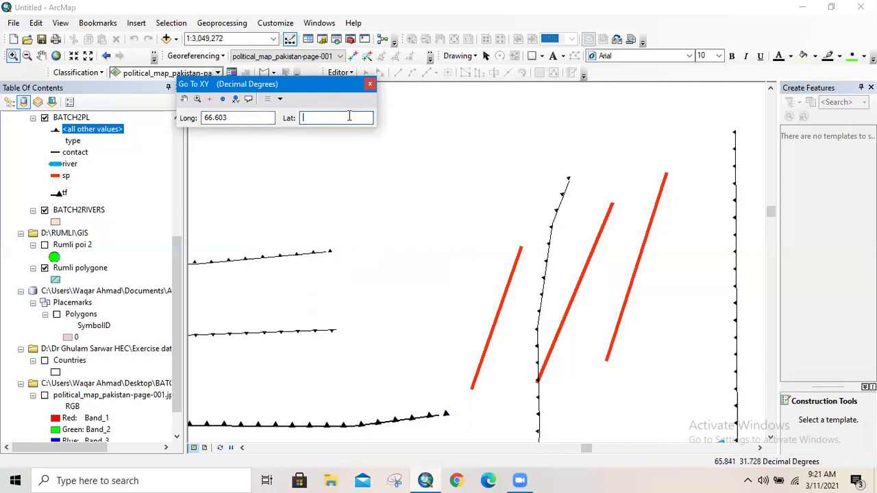
{"action": "type", "text": "31.27"}
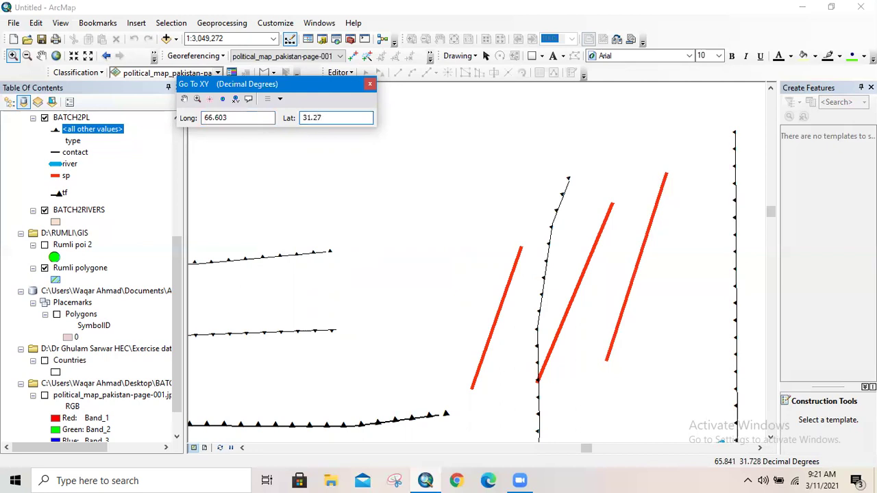
{"action": "left_click", "coordinate": [223, 100]}
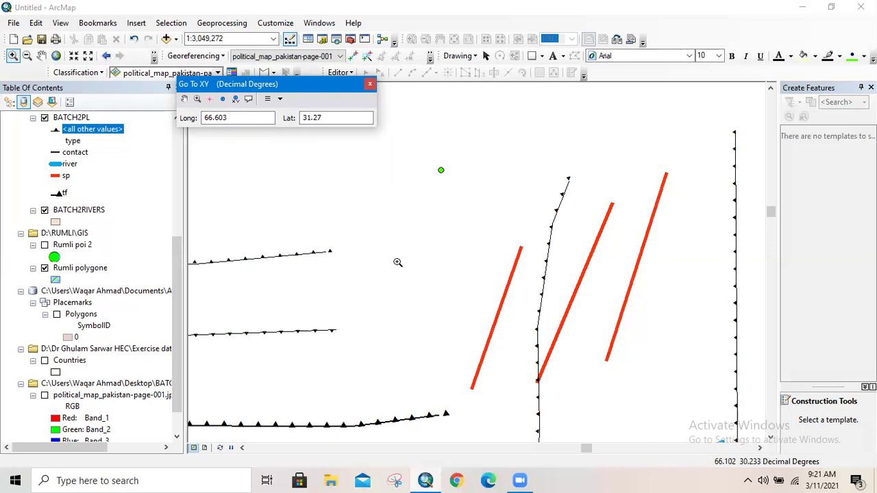
- Add a second point with Go To XY at longitude 66.102 and latitude 30.23, and close the tool
{"action": "left_click", "coordinate": [250, 117]}
{"action": "key", "text": "BackSpace"}
{"action": "key", "text": "BackSpace"}
{"action": "key", "text": "BackSpace"}
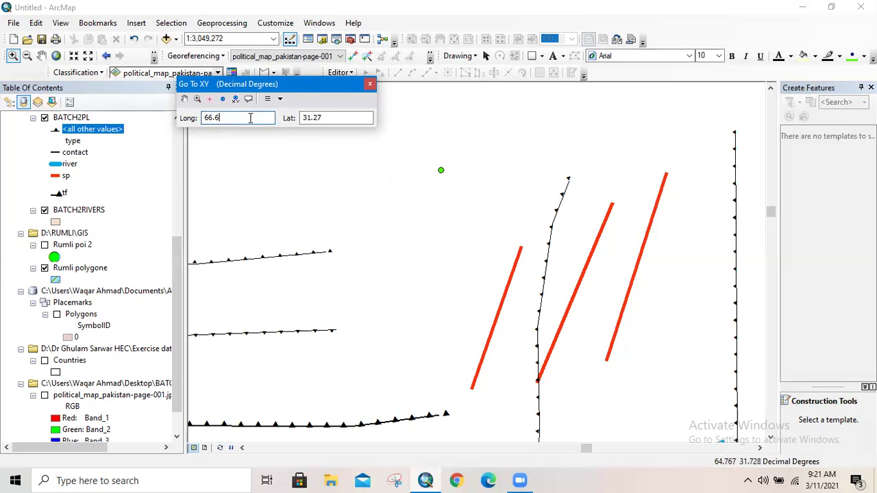
{"action": "type", "text": "102"}
{"action": "key", "text": "Tab"}
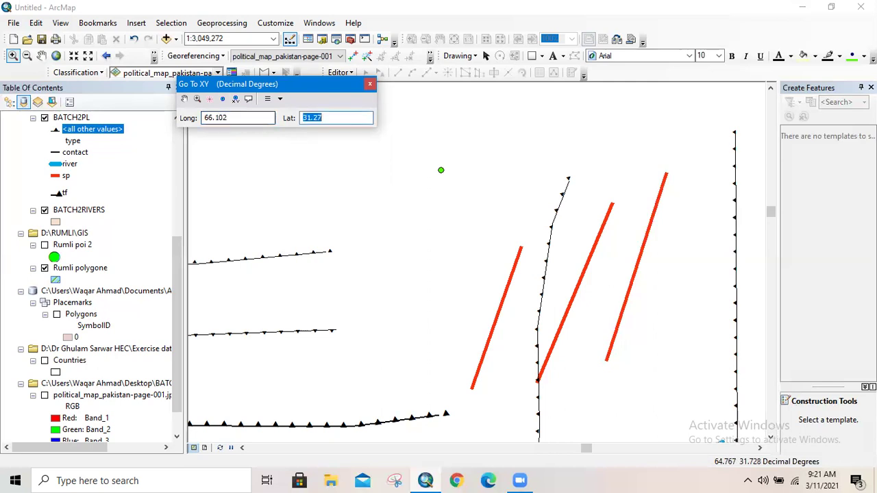
{"action": "type", "text": "30.23"}
{"action": "left_click", "coordinate": [227, 101]}
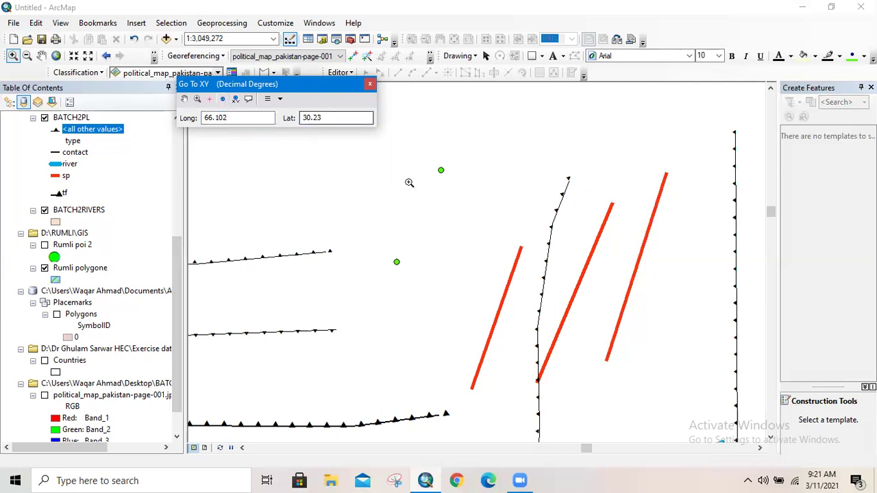
{"action": "left_click", "coordinate": [371, 83]}
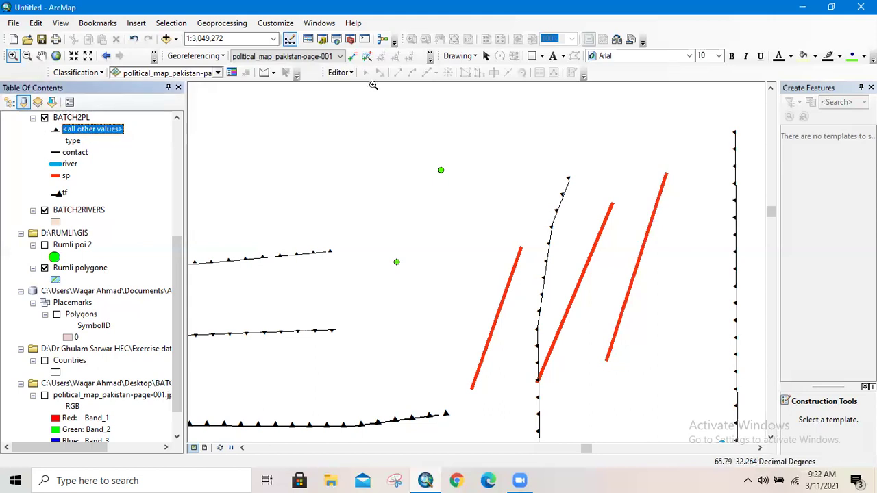
- Start an edit session on the BATCH2PL layer
{"action": "left_click", "coordinate": [339, 72]}
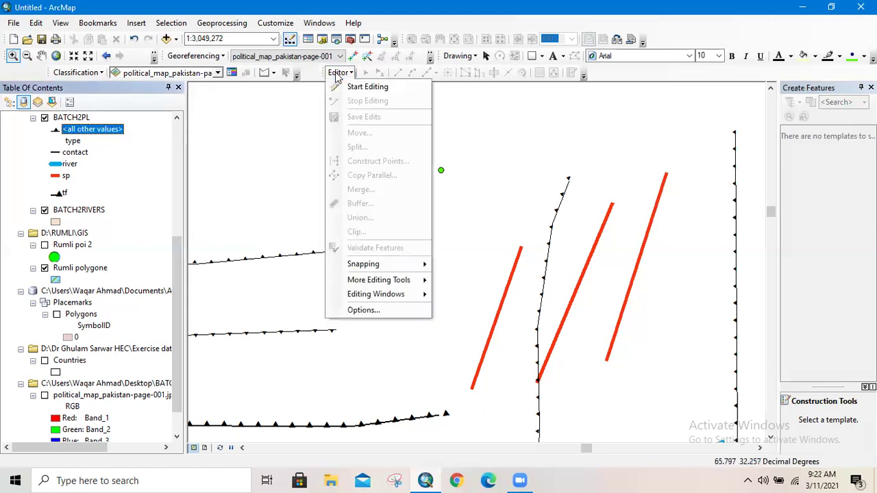
{"action": "left_click", "coordinate": [368, 87]}
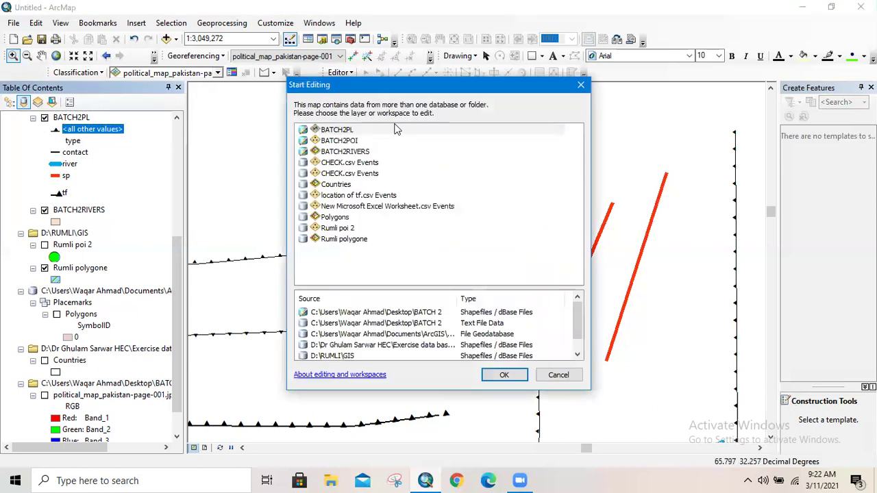
{"action": "left_click", "coordinate": [347, 131]}
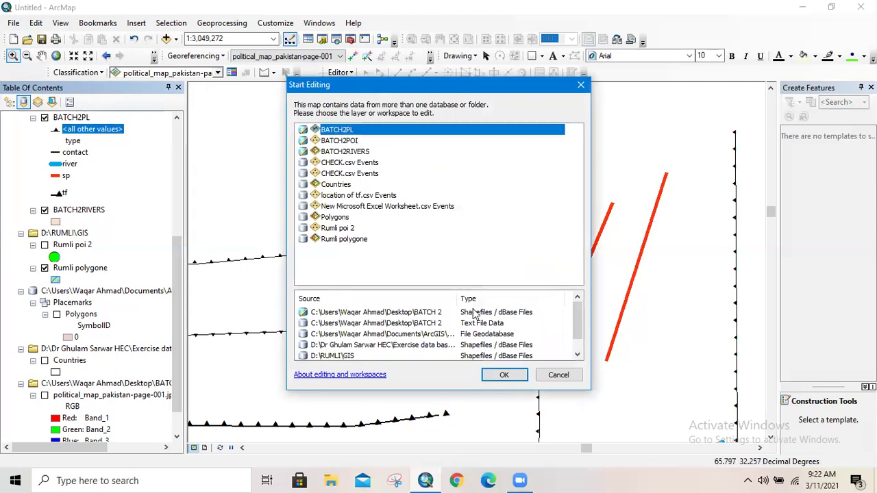
{"action": "left_click", "coordinate": [504, 377]}
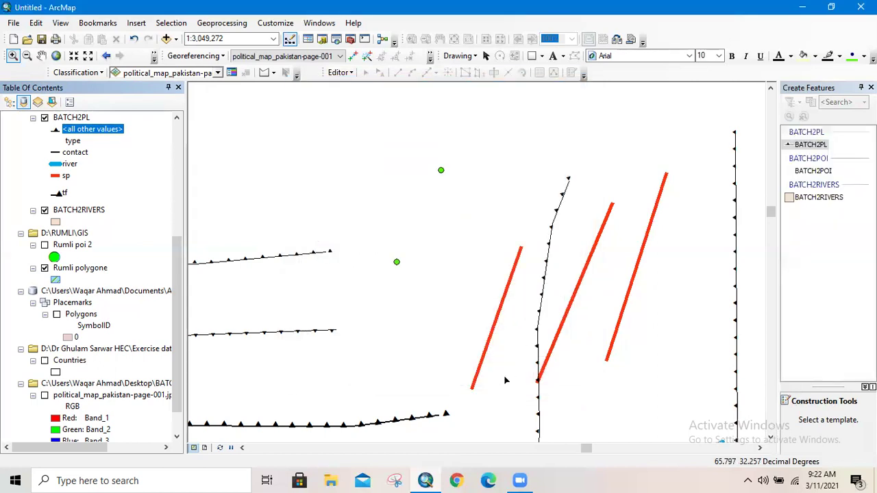
- Draw a straight BATCH2PL line from the upper Go To XY point to the lower one
{"action": "left_click", "coordinate": [816, 144]}
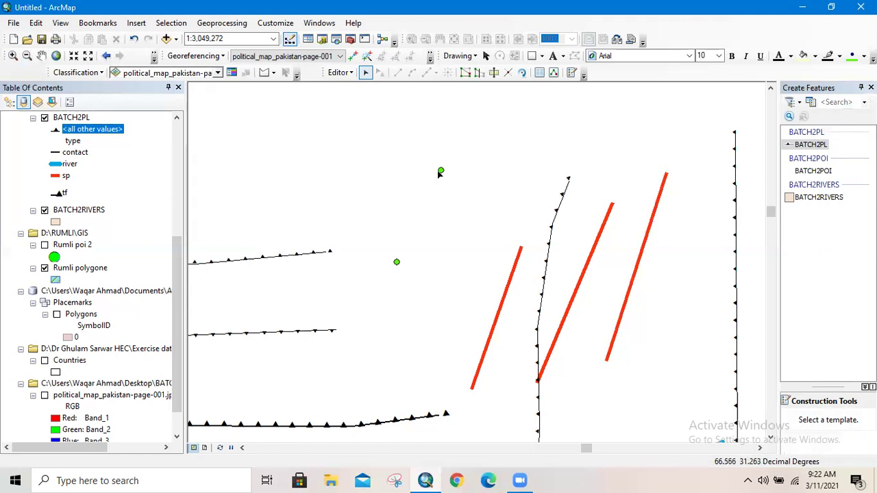
{"action": "left_click", "coordinate": [812, 145]}
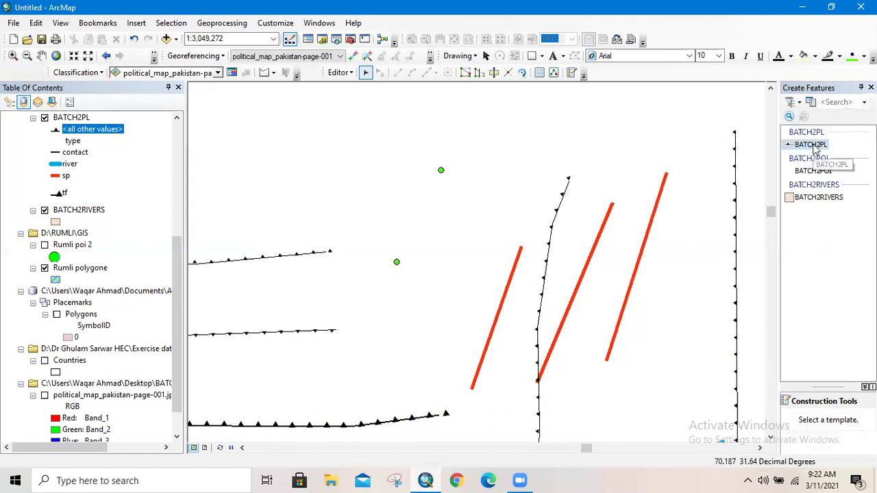
{"action": "left_click", "coordinate": [440, 170]}
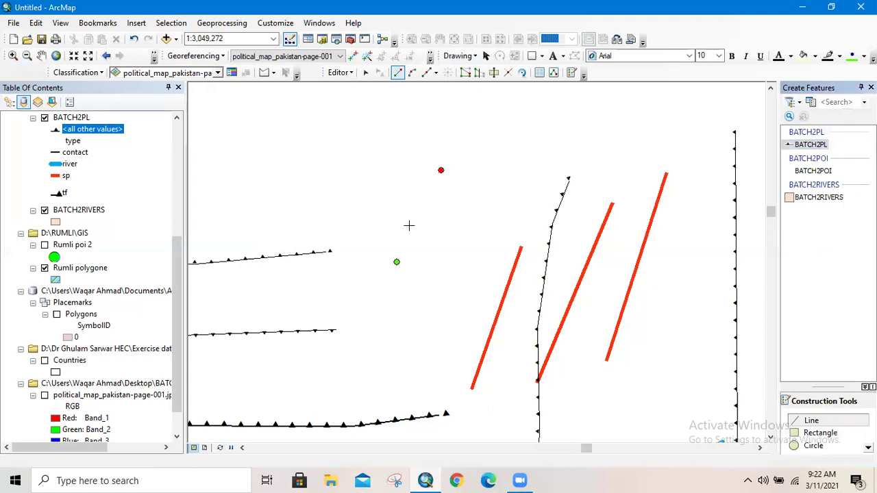
{"action": "double_click", "coordinate": [394, 262]}
{"action": "key", "text": "ctrl+z"}
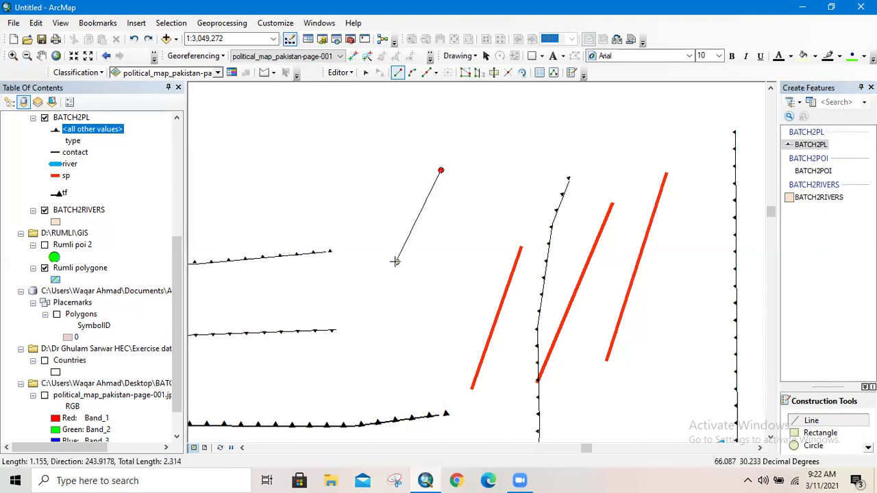
{"action": "double_click", "coordinate": [396, 260]}
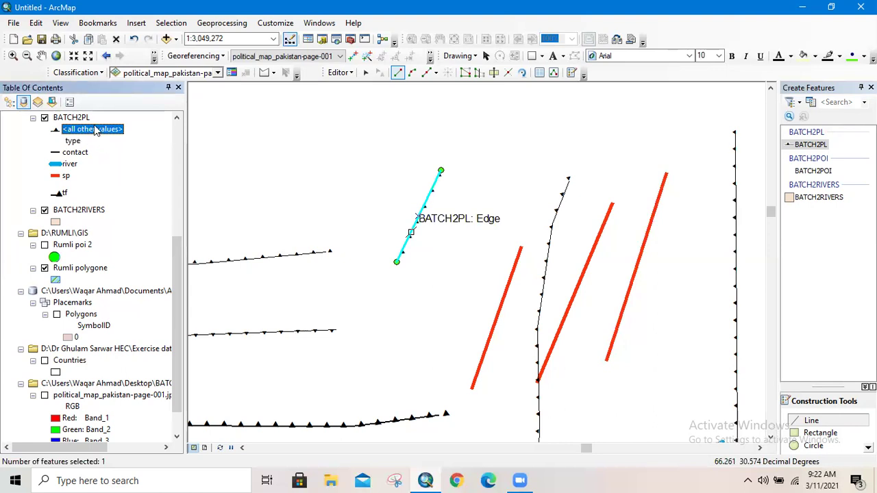
- Set the new line's type to sp in the BATCH2PL attribute table and close the table
{"action": "left_click", "coordinate": [177, 121]}
{"action": "left_click", "coordinate": [177, 120]}
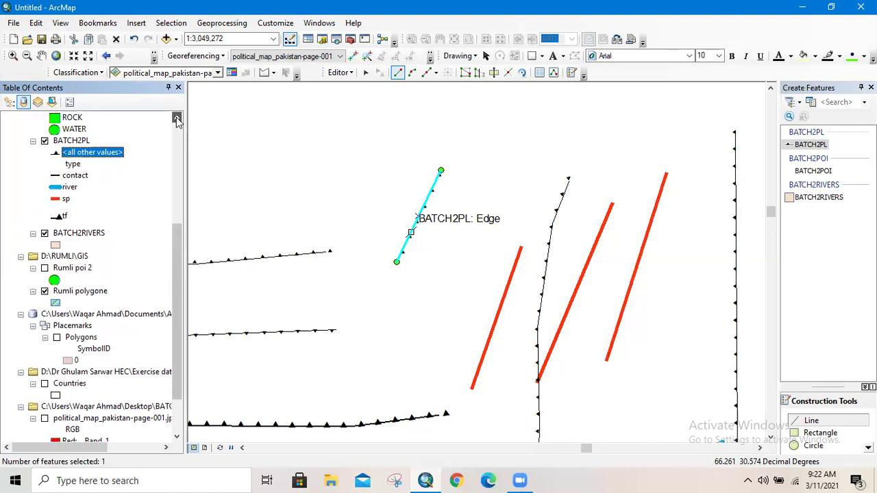
{"action": "left_click", "coordinate": [178, 121]}
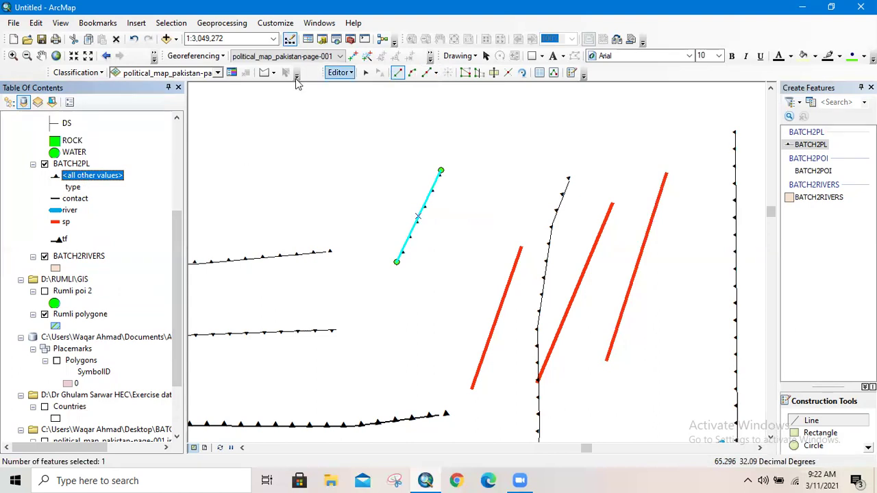
{"action": "left_click", "coordinate": [67, 168]}
{"action": "right_click", "coordinate": [66, 170]}
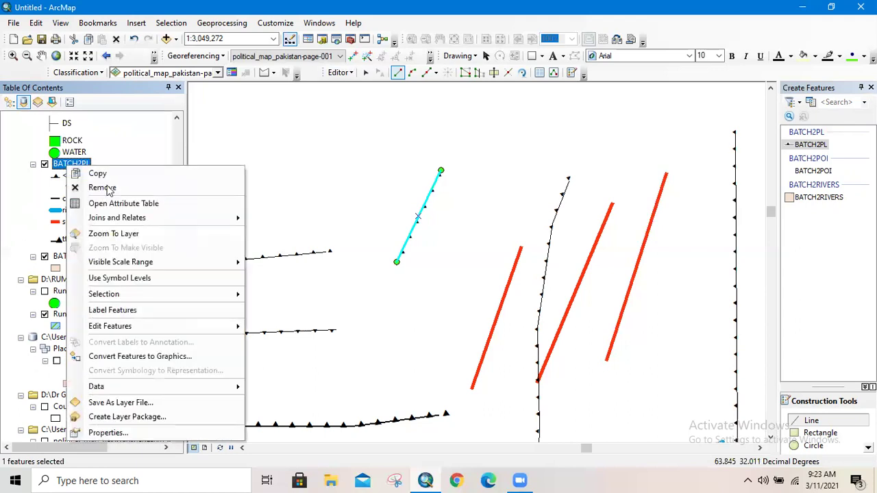
{"action": "left_click", "coordinate": [170, 206]}
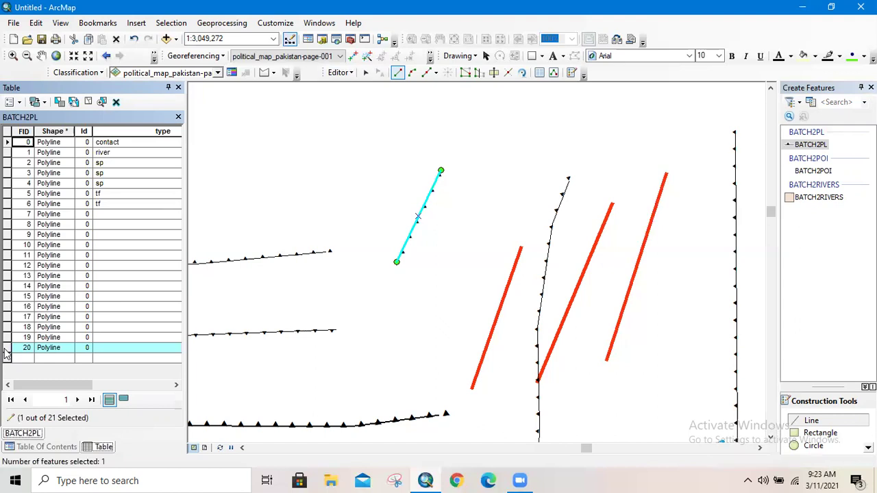
{"action": "left_click", "coordinate": [102, 348]}
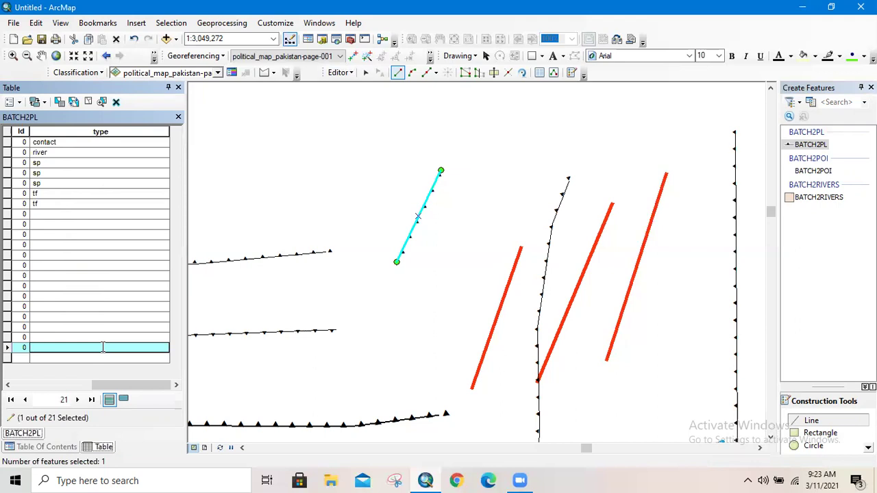
{"action": "type", "text": "sp"}
{"action": "left_click", "coordinate": [178, 118]}
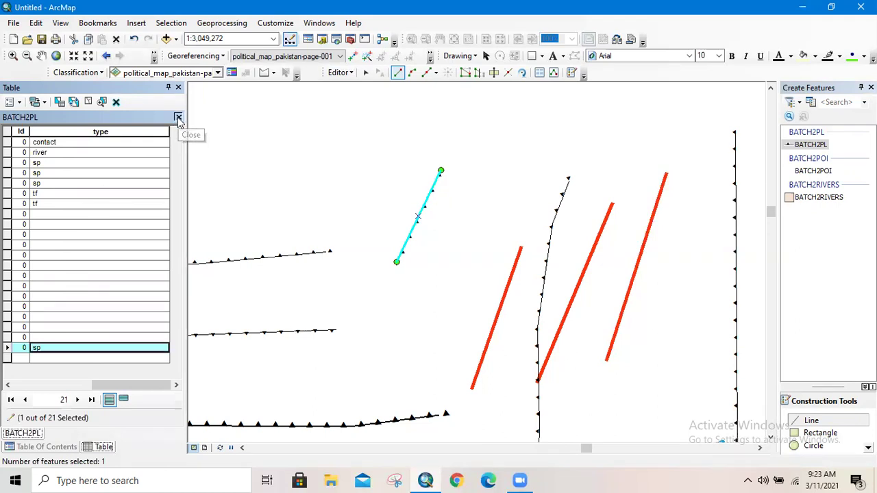
- Save the edits to BATCH2PL and stop editing
{"action": "left_click", "coordinate": [341, 74]}
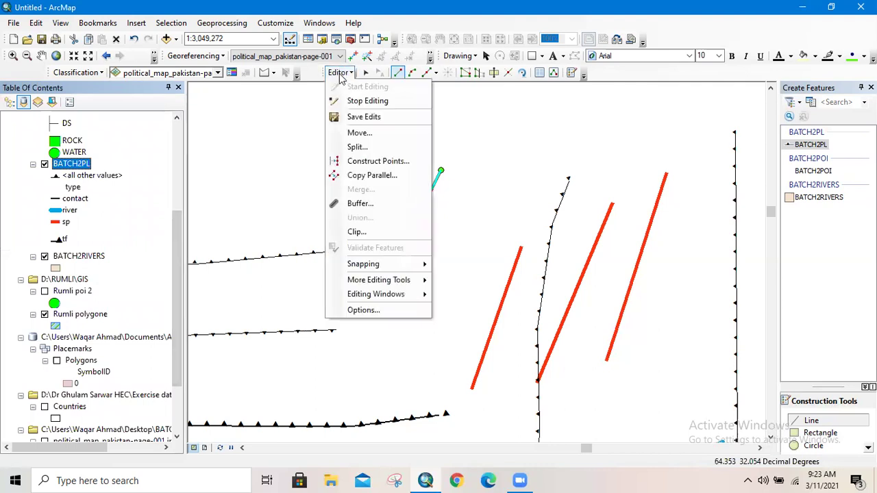
{"action": "left_click", "coordinate": [379, 117]}
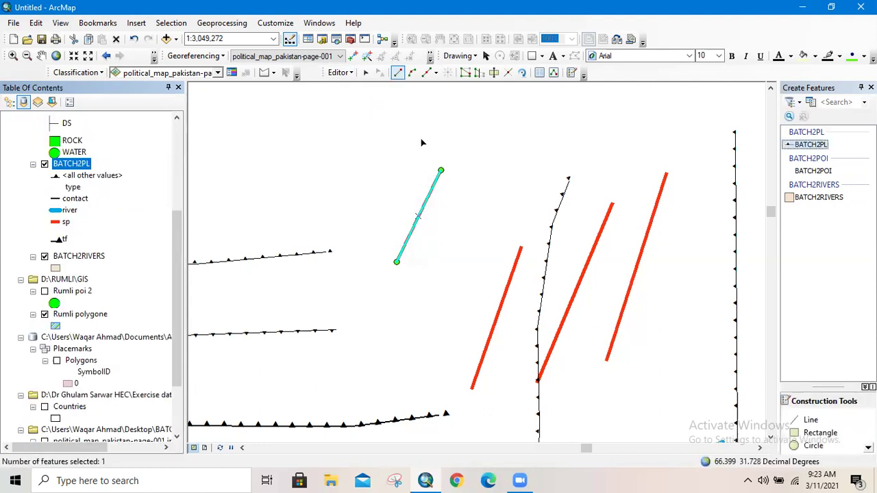
{"action": "left_click", "coordinate": [338, 73]}
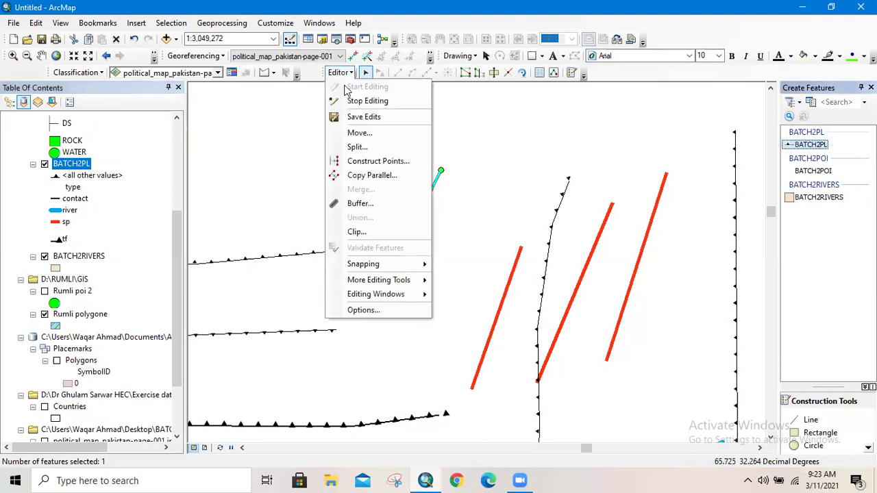
{"action": "left_click", "coordinate": [357, 103]}
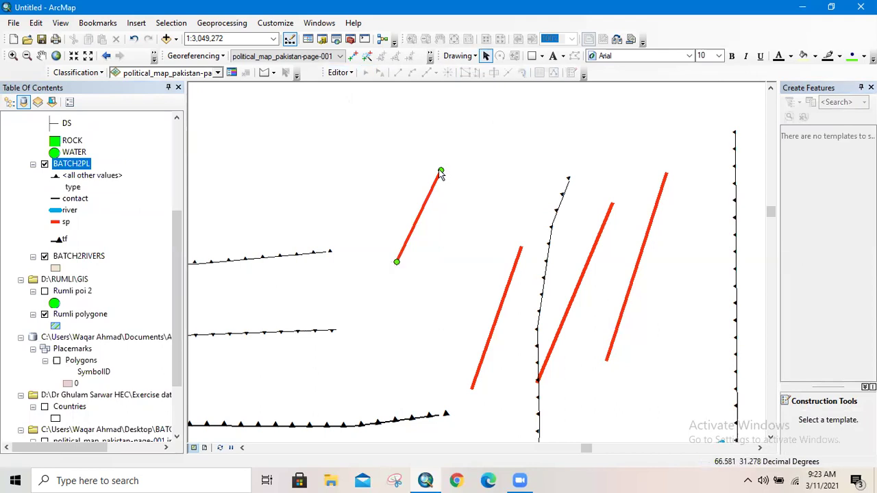
- Start editing BATCH2PL again and move the new sp line so its upper end meets the upper Go To XY point
{"action": "left_click", "coordinate": [14, 57]}
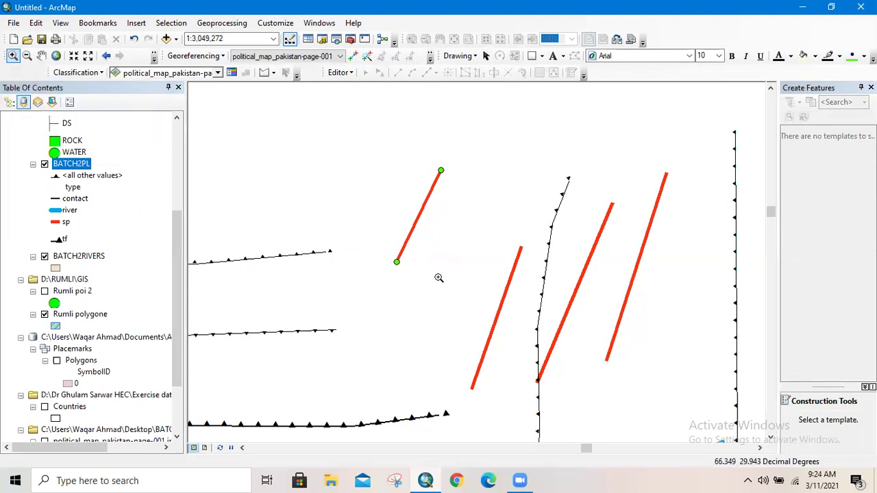
{"action": "left_click_drag", "start_coordinate": [459, 181], "coordinate": [474, 203]}
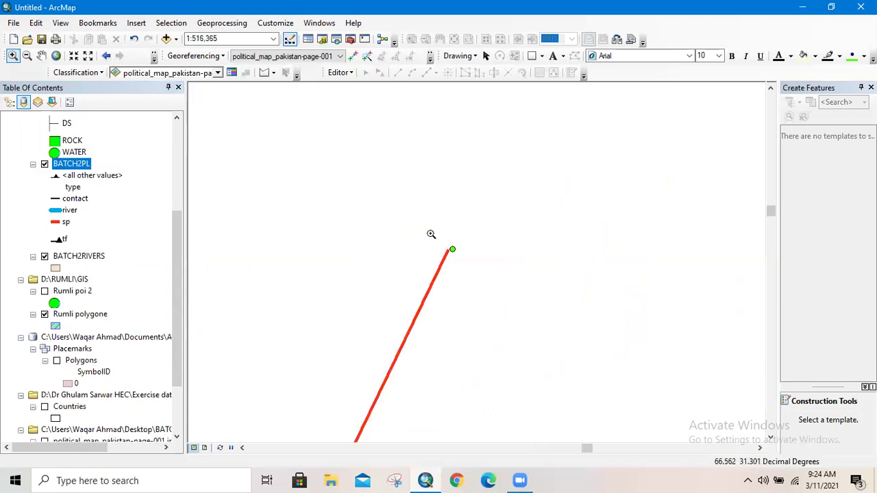
{"action": "left_click", "coordinate": [506, 297]}
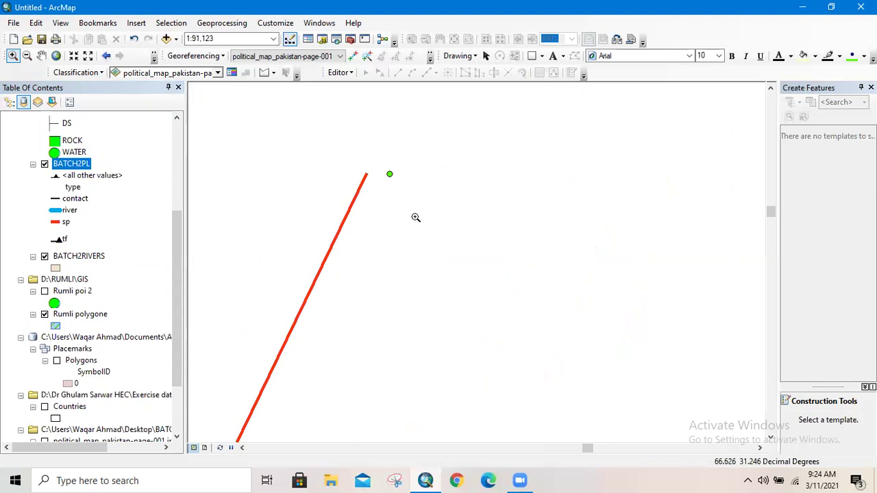
{"action": "left_click_drag", "start_coordinate": [415, 218], "coordinate": [370, 174]}
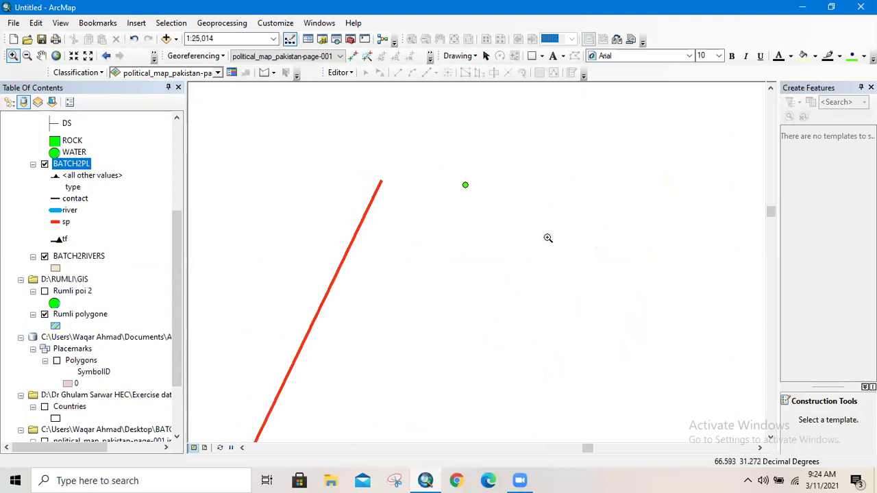
{"action": "left_click", "coordinate": [548, 238]}
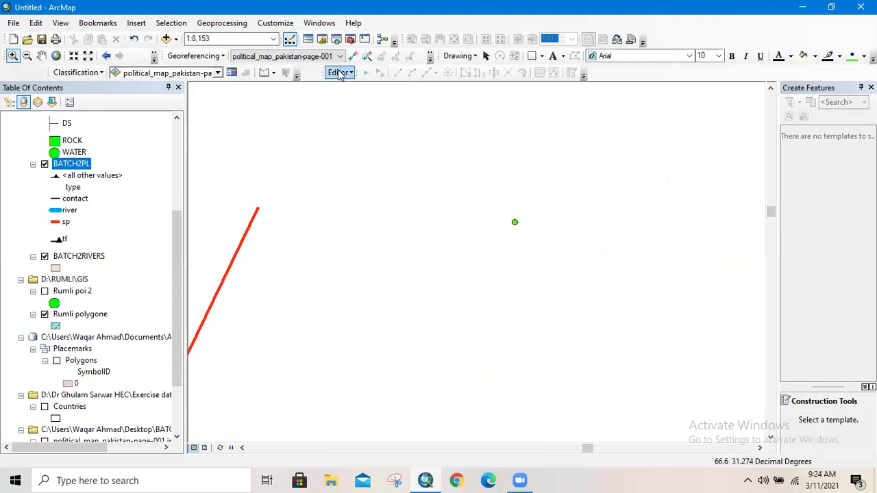
{"action": "left_click", "coordinate": [340, 74]}
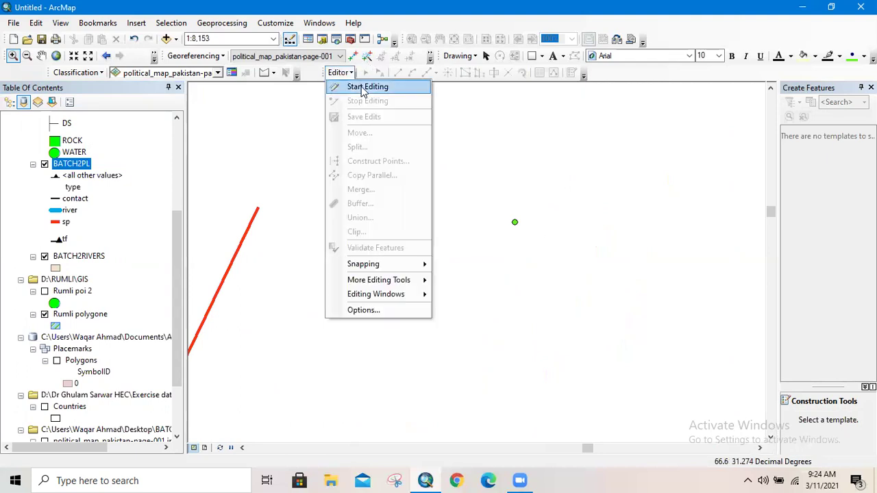
{"action": "left_click", "coordinate": [364, 92]}
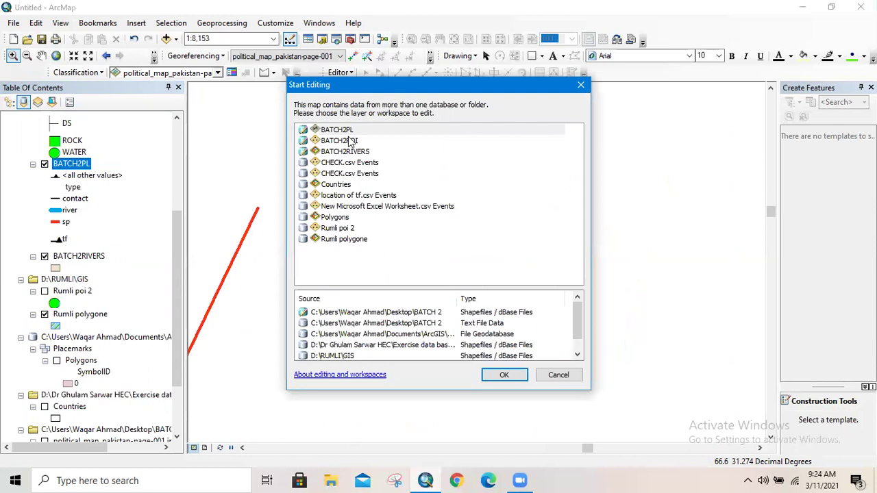
{"action": "left_click", "coordinate": [352, 140]}
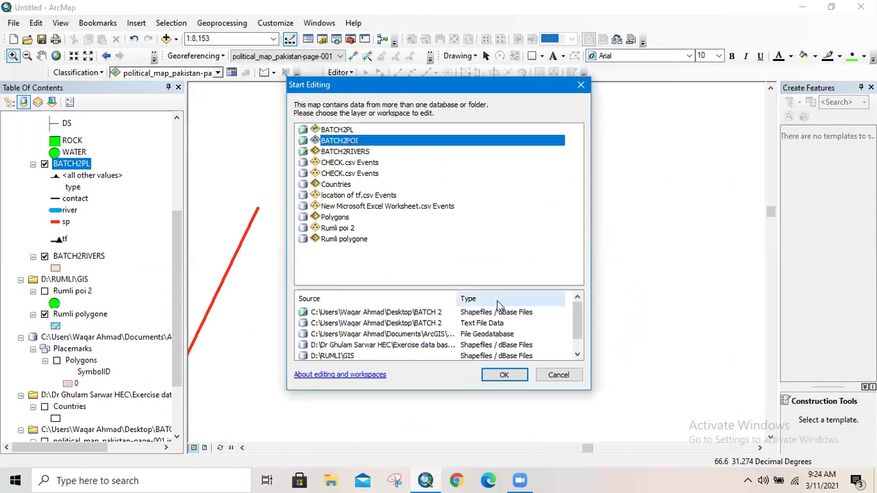
{"action": "left_click", "coordinate": [337, 132]}
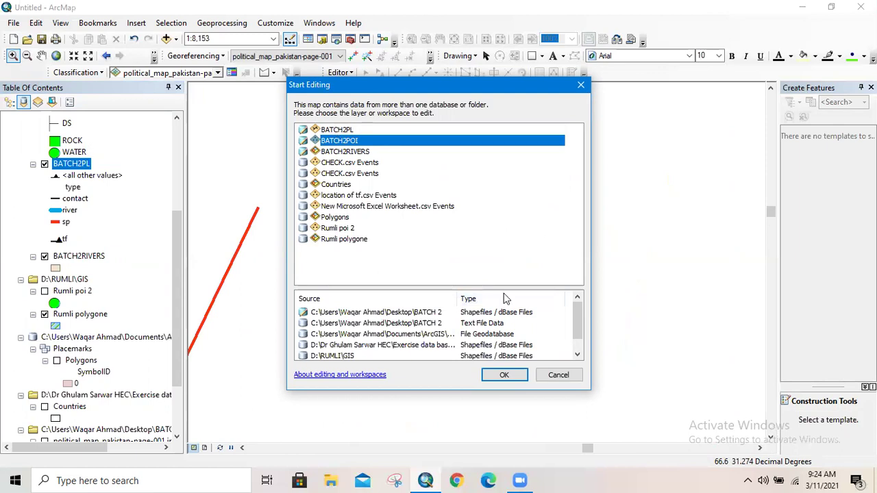
{"action": "left_click", "coordinate": [502, 376]}
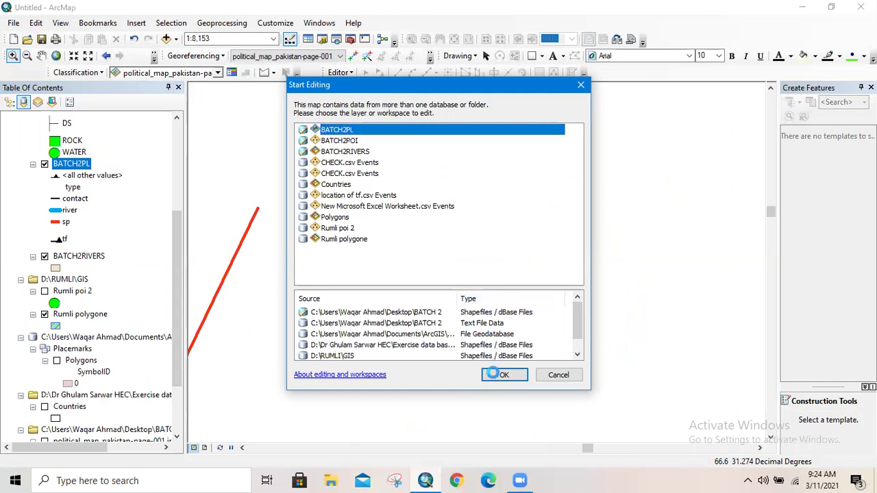
{"action": "left_click", "coordinate": [257, 212]}
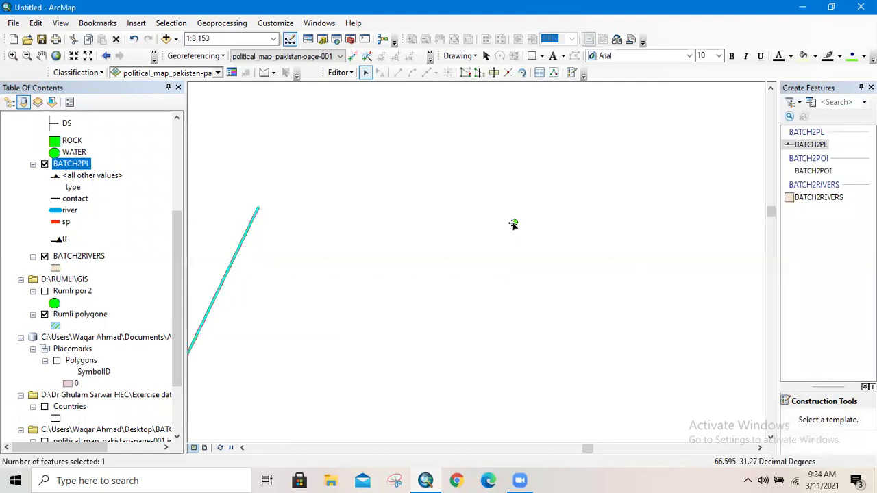
{"action": "left_click_drag", "start_coordinate": [258, 208], "coordinate": [516, 223]}
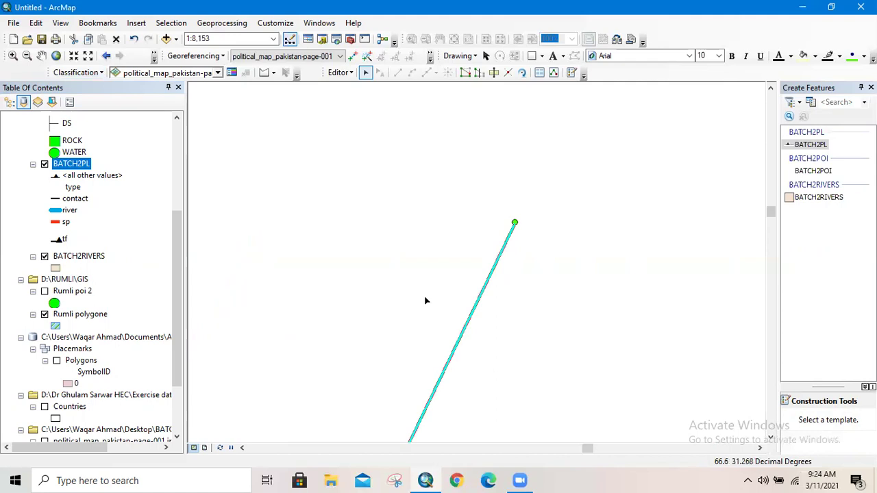
- Follow the selected sp line down from the upper Go To XY point to its lower end
{"action": "scroll", "coordinate": [425, 301], "scroll_direction": "down", "scroll_amount": 2}
{"action": "scroll", "coordinate": [425, 301], "scroll_direction": "up", "scroll_amount": 3}
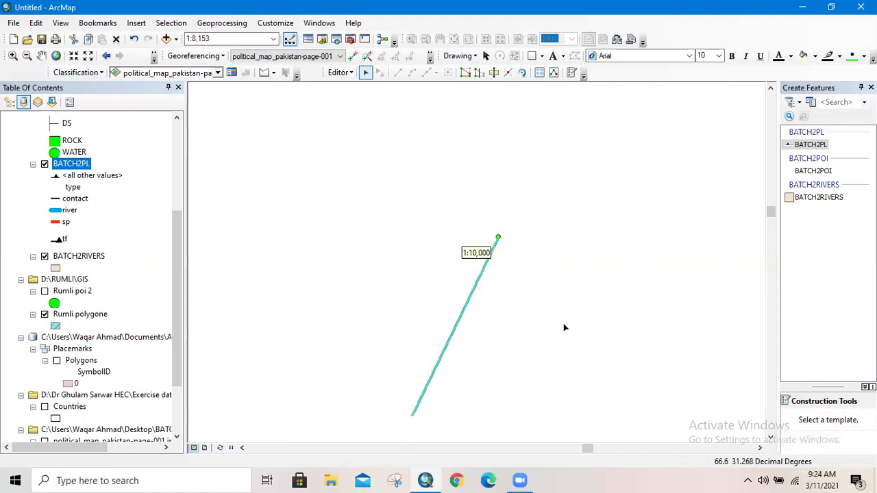
{"action": "left_click", "coordinate": [772, 439]}
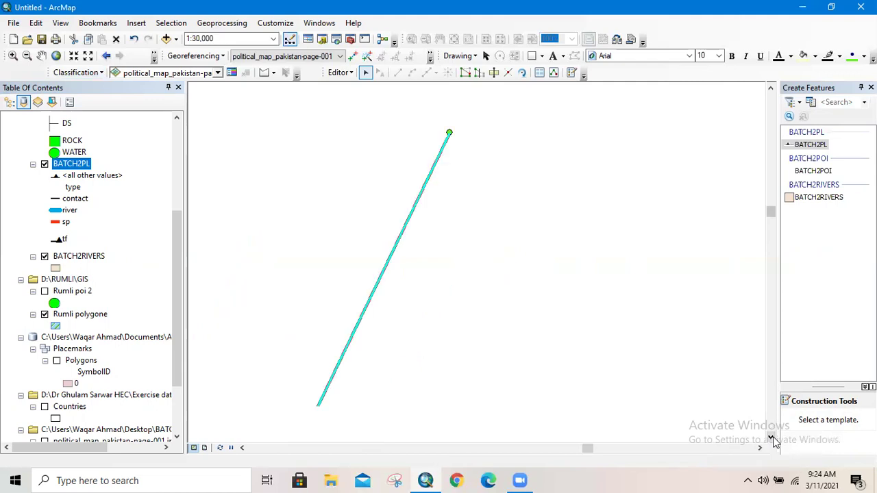
{"action": "left_click", "coordinate": [771, 439]}
{"action": "left_click", "coordinate": [771, 439]}
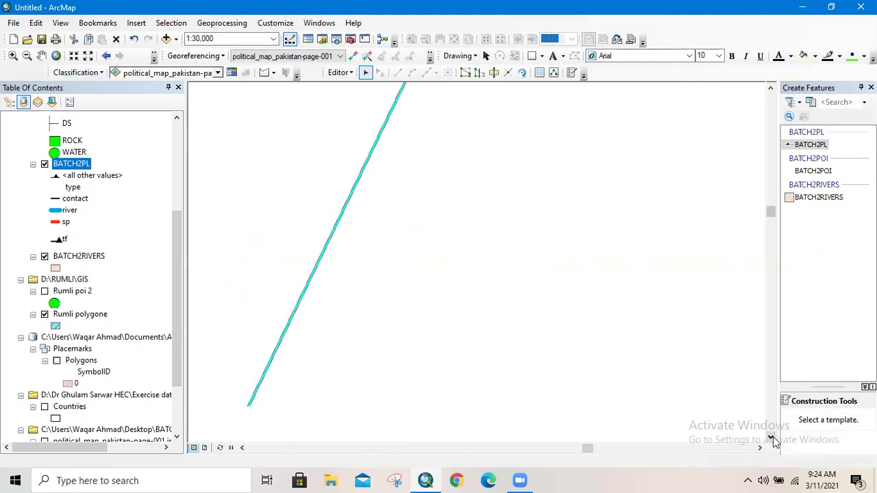
{"action": "left_click", "coordinate": [772, 439]}
{"action": "left_click", "coordinate": [772, 440]}
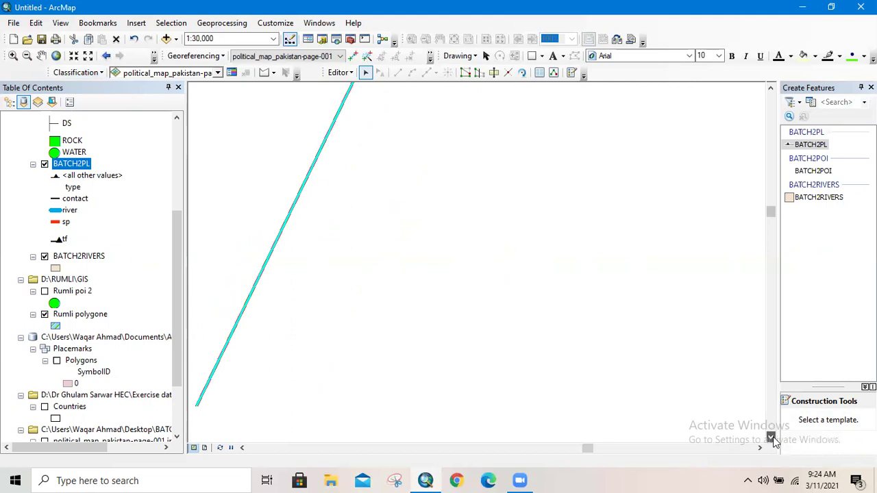
{"action": "left_click", "coordinate": [771, 440]}
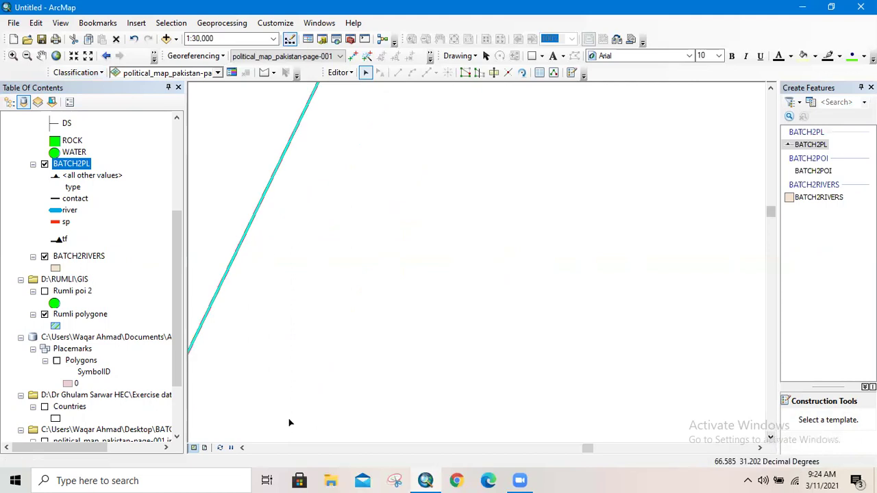
{"action": "scroll", "coordinate": [289, 423], "scroll_direction": "up", "scroll_amount": 1}
{"action": "scroll", "coordinate": [289, 423], "scroll_direction": "up", "scroll_amount": 1}
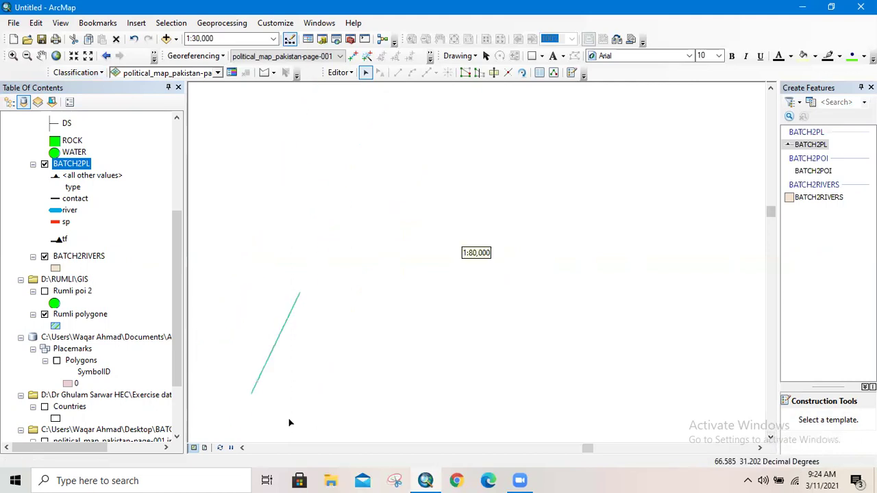
{"action": "left_click", "coordinate": [770, 437]}
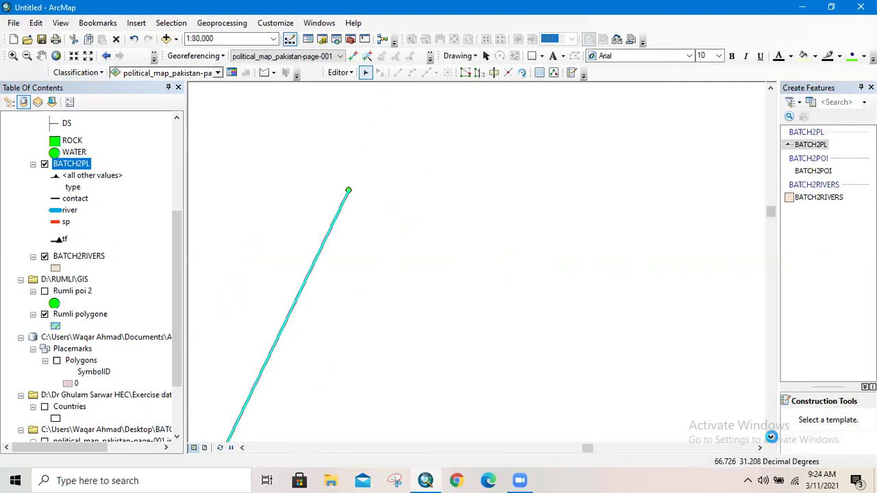
{"action": "left_click", "coordinate": [244, 449]}
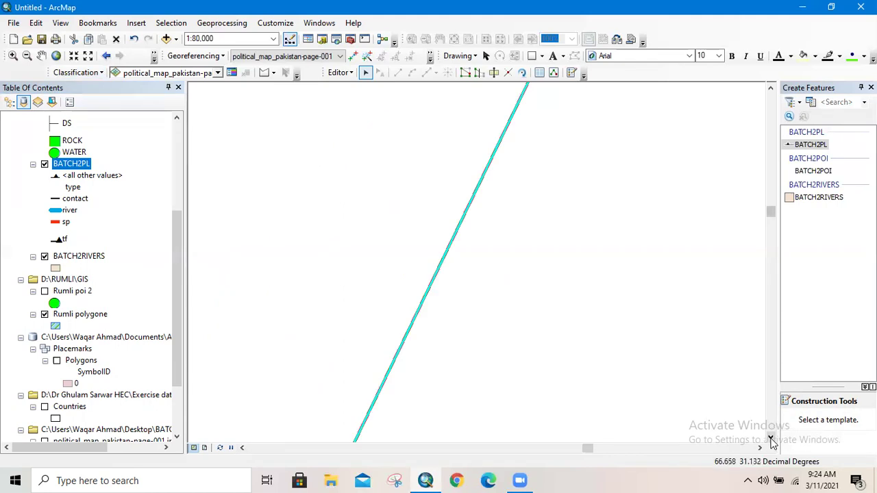
{"action": "left_click", "coordinate": [771, 438]}
{"action": "scroll", "coordinate": [433, 340], "scroll_direction": "down", "scroll_amount": 2}
{"action": "scroll", "coordinate": [433, 341], "scroll_direction": "down", "scroll_amount": 2}
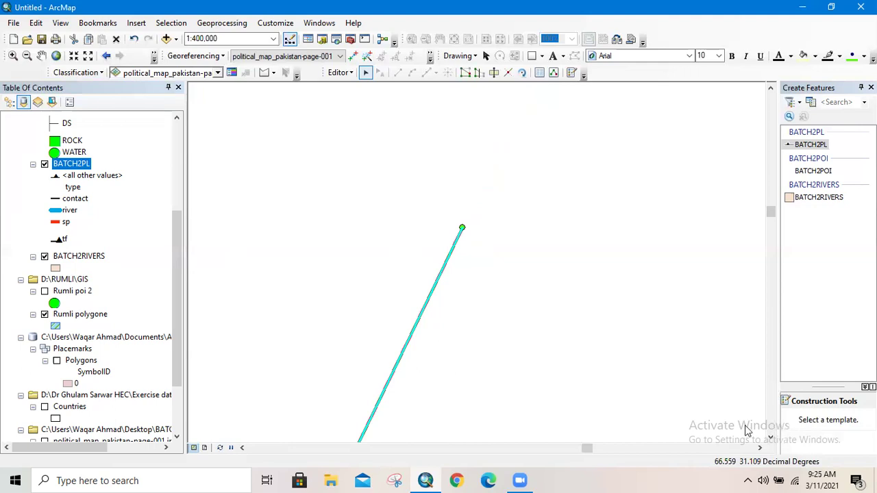
{"action": "scroll", "coordinate": [562, 379], "scroll_direction": "down", "scroll_amount": 1}
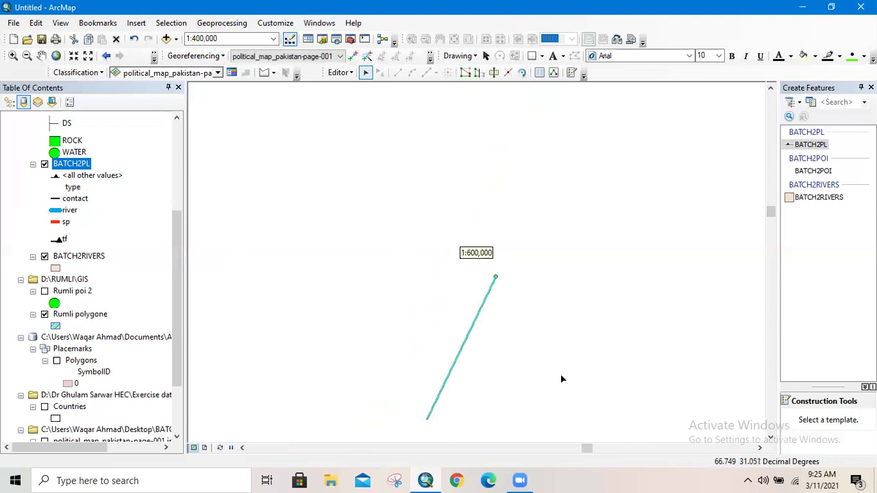
{"action": "scroll", "coordinate": [562, 379], "scroll_direction": "down", "scroll_amount": 1}
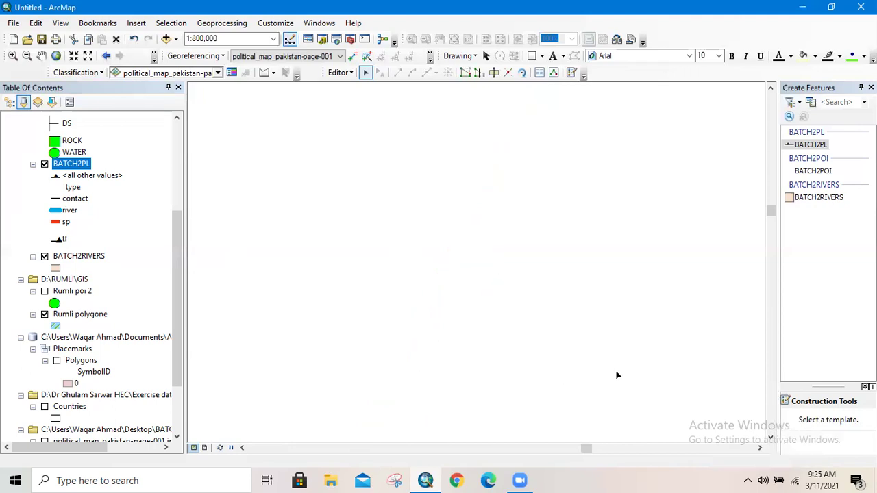
{"action": "left_click", "coordinate": [770, 439]}
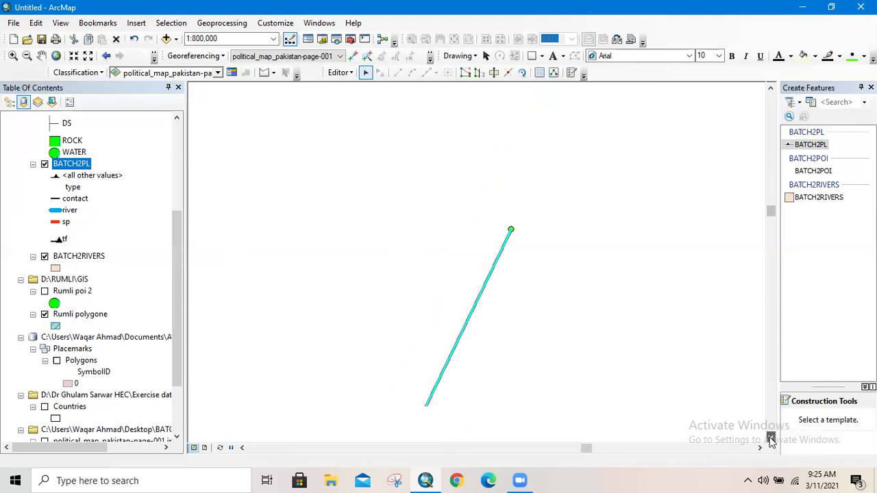
{"action": "left_click", "coordinate": [770, 439]}
{"action": "left_click", "coordinate": [770, 439]}
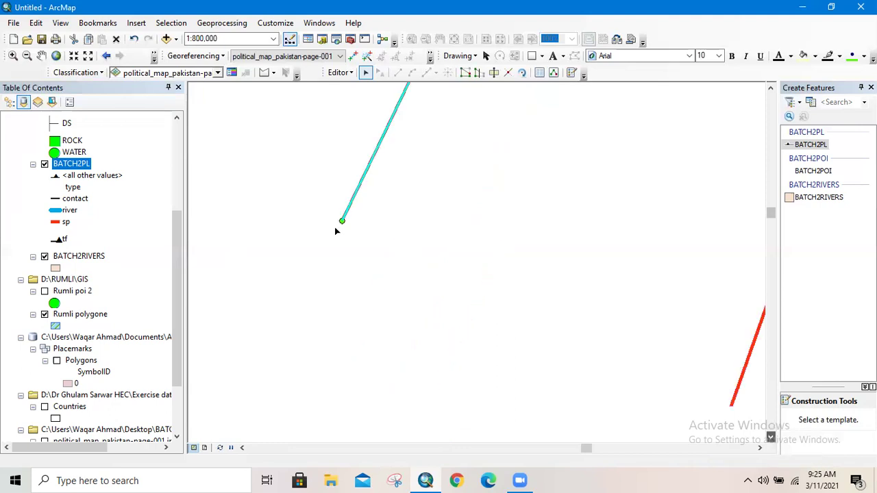
- Move the sp line's lower end vertex onto the lower Go To XY point
{"action": "left_click", "coordinate": [13, 56]}
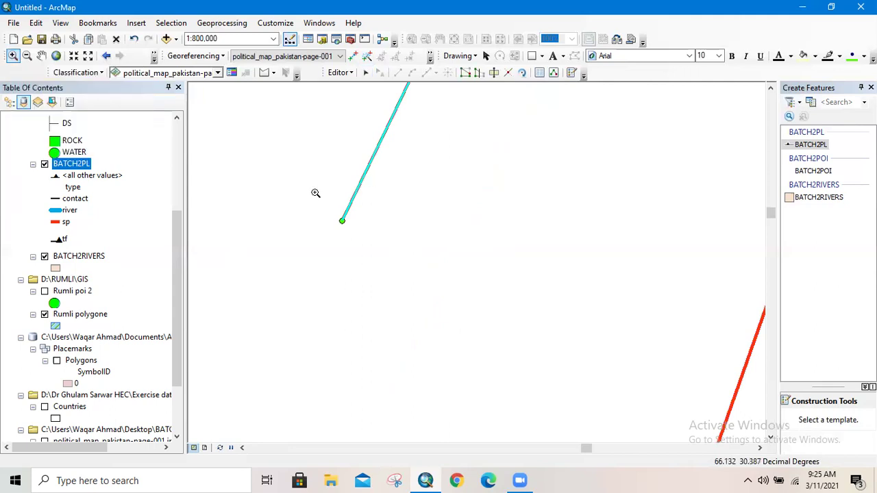
{"action": "left_click", "coordinate": [405, 235]}
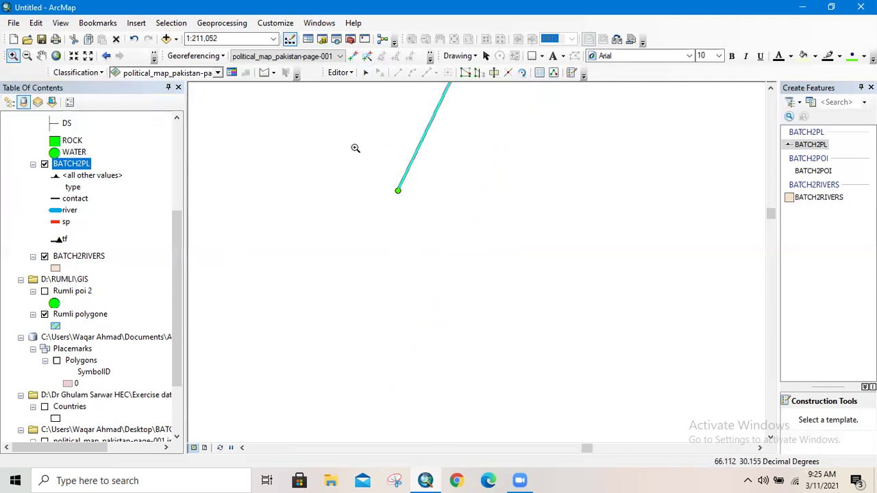
{"action": "left_click", "coordinate": [405, 177]}
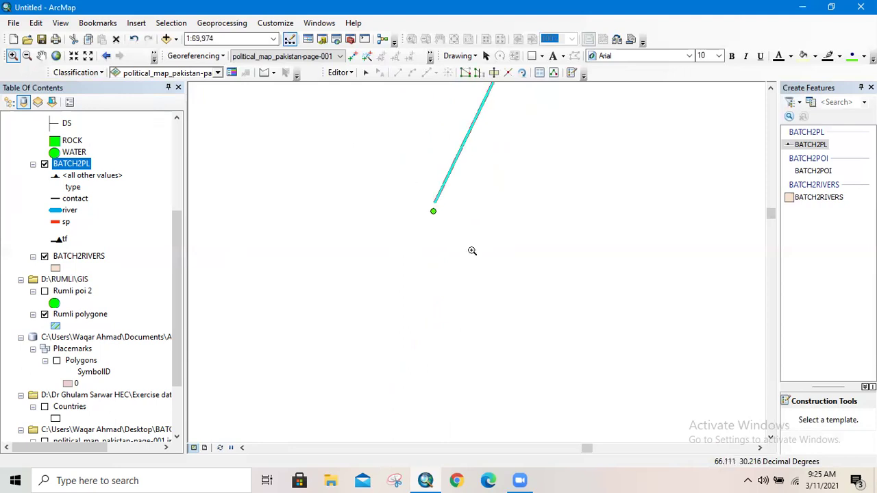
{"action": "left_click", "coordinate": [429, 213]}
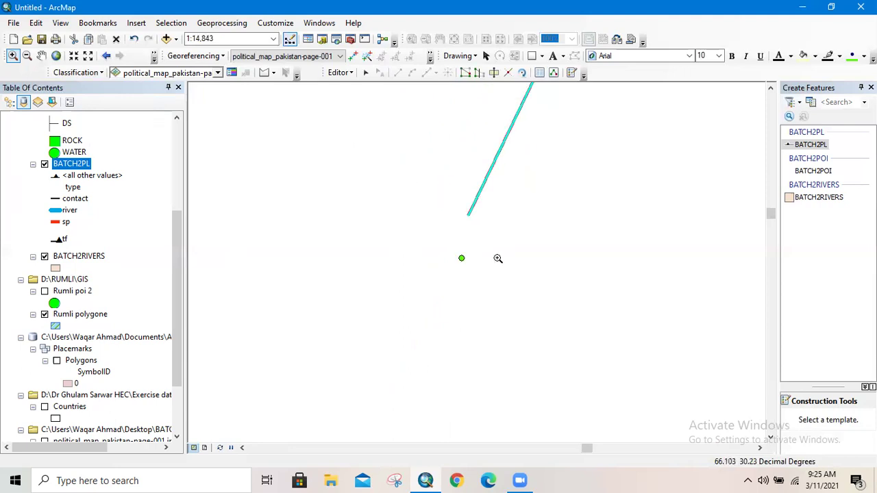
{"action": "left_click_drag", "start_coordinate": [399, 178], "coordinate": [538, 329]}
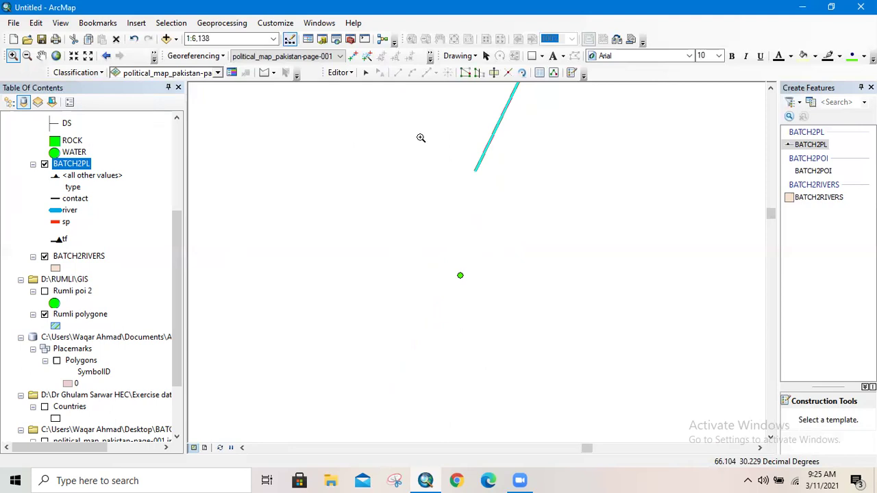
{"action": "left_click_drag", "start_coordinate": [420, 138], "coordinate": [530, 313]}
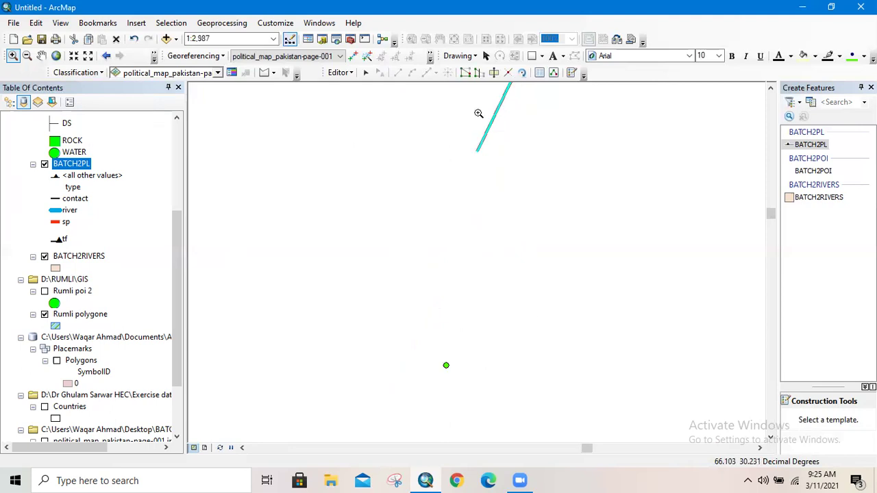
{"action": "left_click", "coordinate": [465, 73]}
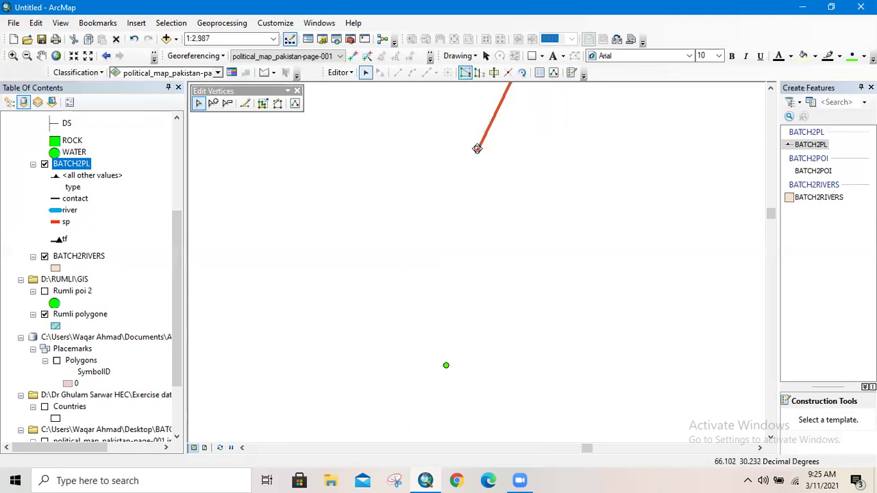
{"action": "left_click_drag", "start_coordinate": [477, 149], "coordinate": [446, 365]}
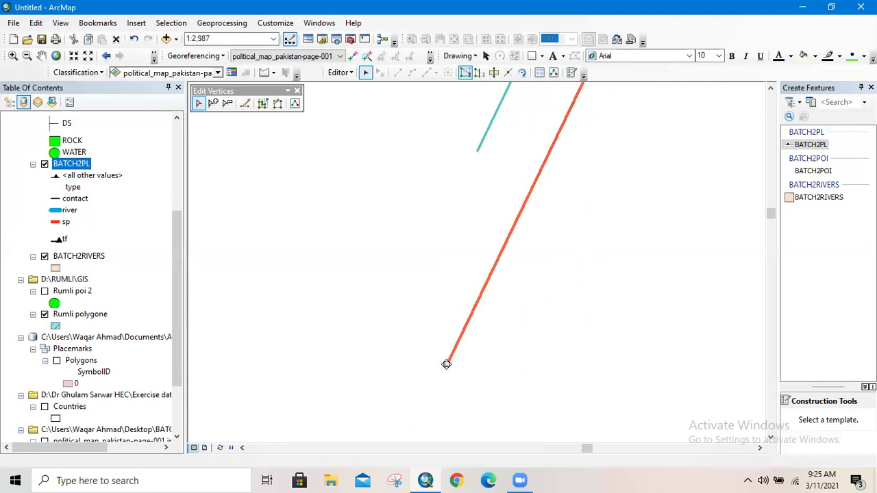
{"action": "left_click", "coordinate": [297, 91]}
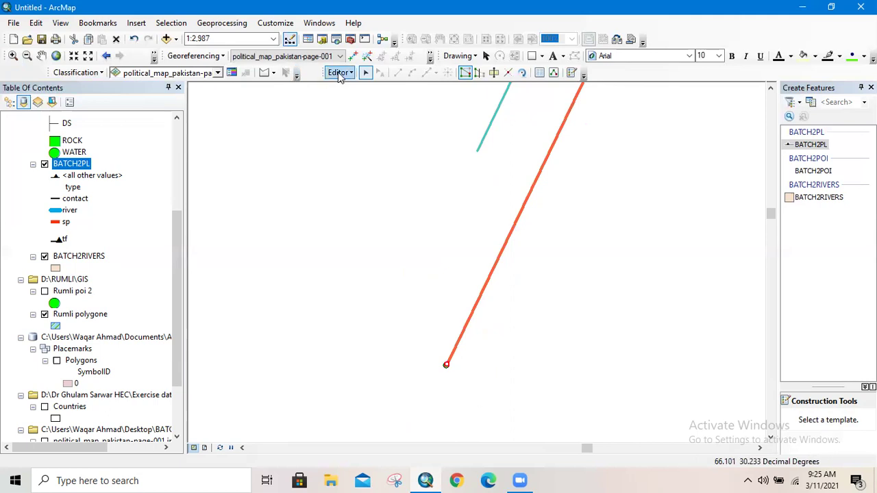
- Stop editing BATCH2PL and save the edits
{"action": "left_click", "coordinate": [340, 73]}
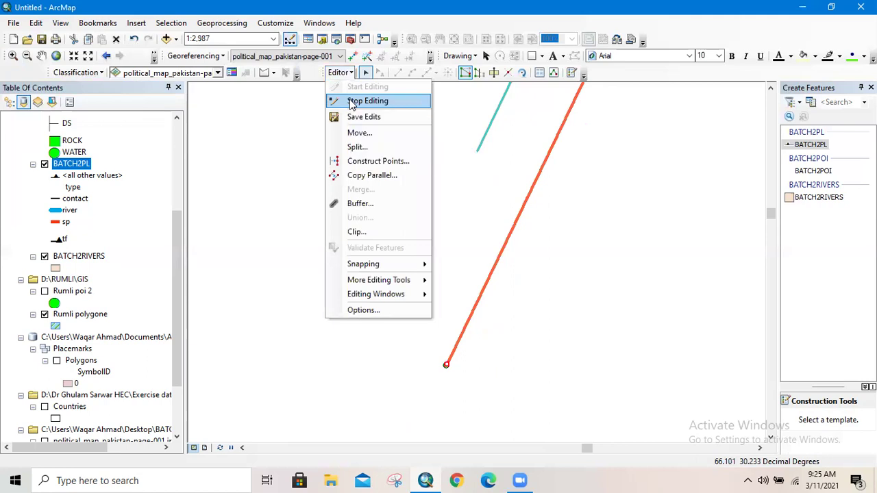
{"action": "left_click", "coordinate": [346, 98]}
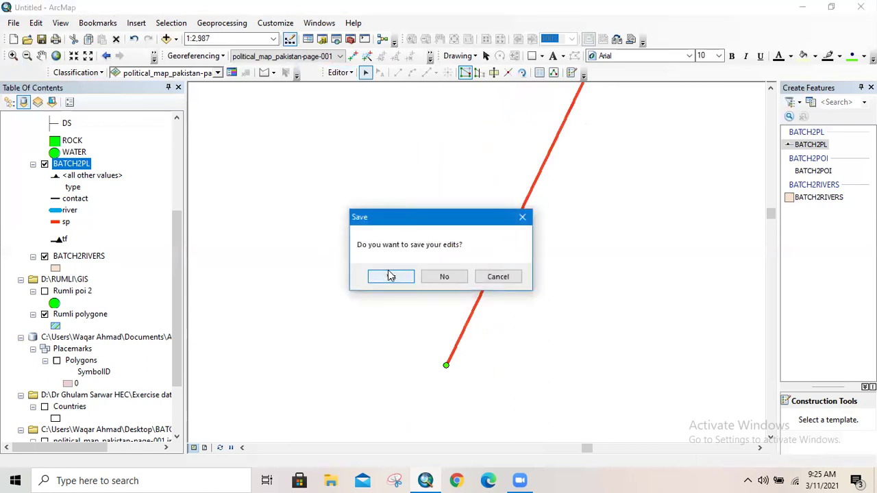
{"action": "left_click", "coordinate": [390, 276]}
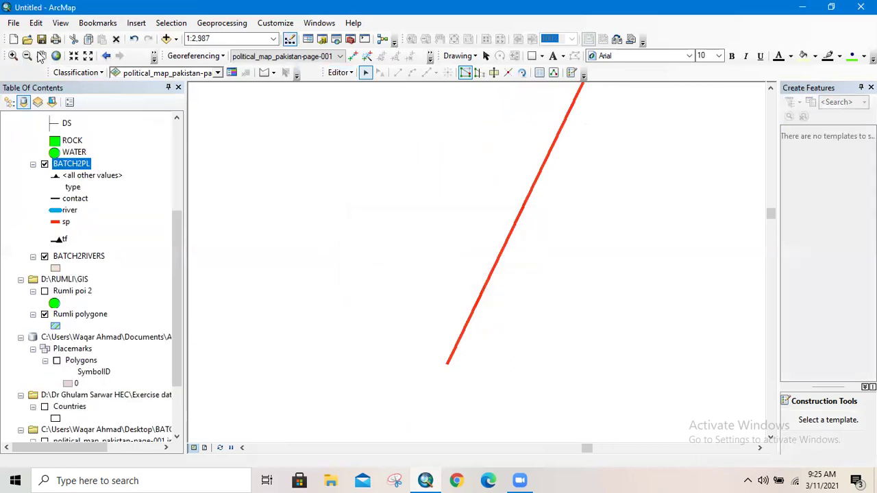
- Examine the new sp line on the full map and check closely how its lower end meets the lower Go To XY point
{"action": "left_click", "coordinate": [55, 57]}
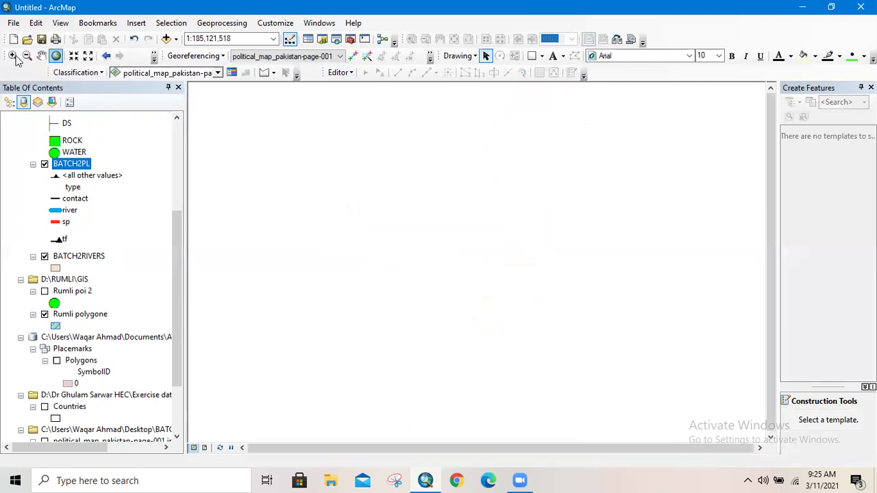
{"action": "left_click", "coordinate": [12, 55]}
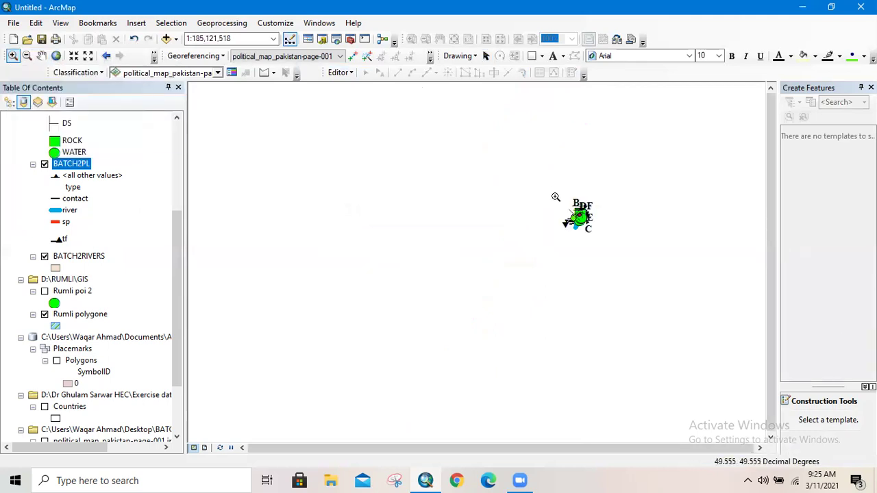
{"action": "left_click_drag", "start_coordinate": [565, 207], "coordinate": [597, 227]}
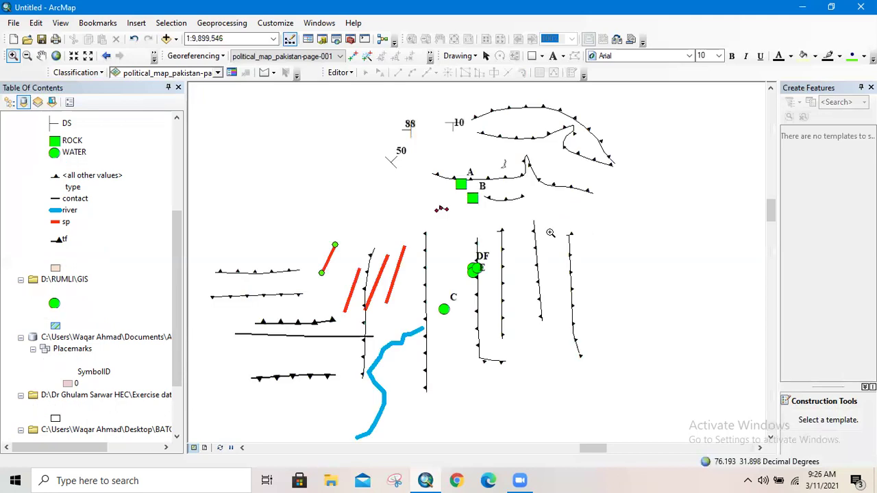
{"action": "left_click_drag", "start_coordinate": [296, 219], "coordinate": [401, 328]}
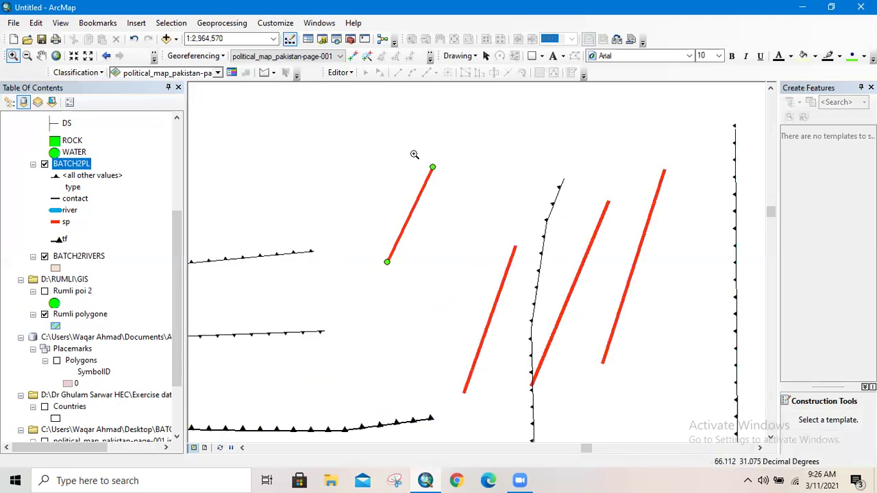
{"action": "left_click_drag", "start_coordinate": [370, 239], "coordinate": [443, 319]}
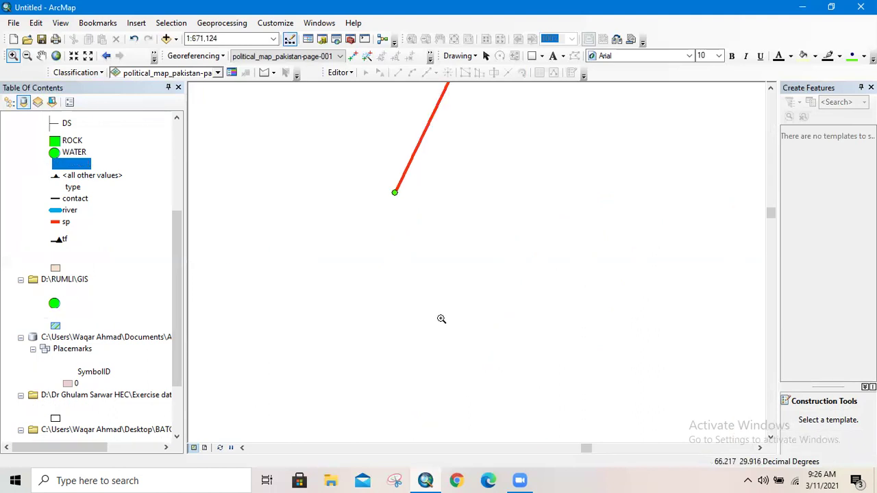
{"action": "left_click_drag", "start_coordinate": [377, 165], "coordinate": [448, 253]}
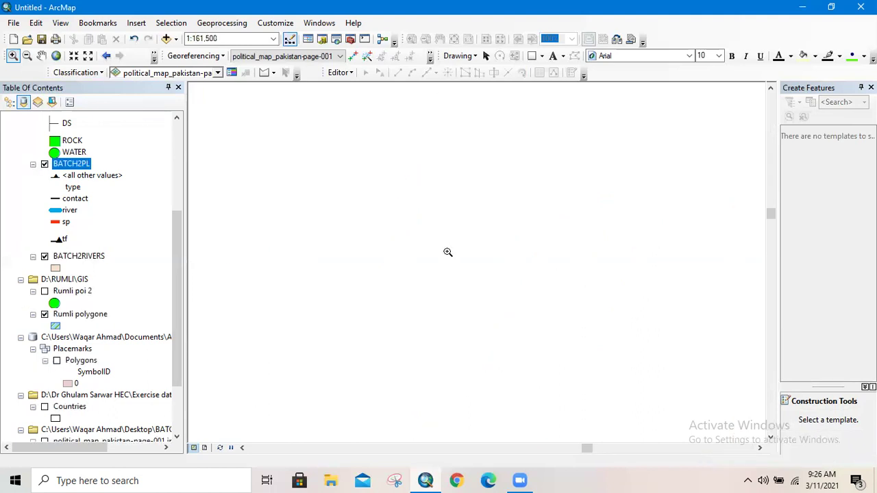
{"action": "left_click", "coordinate": [442, 220]}
{"action": "left_click_drag", "start_coordinate": [409, 233], "coordinate": [471, 310]}
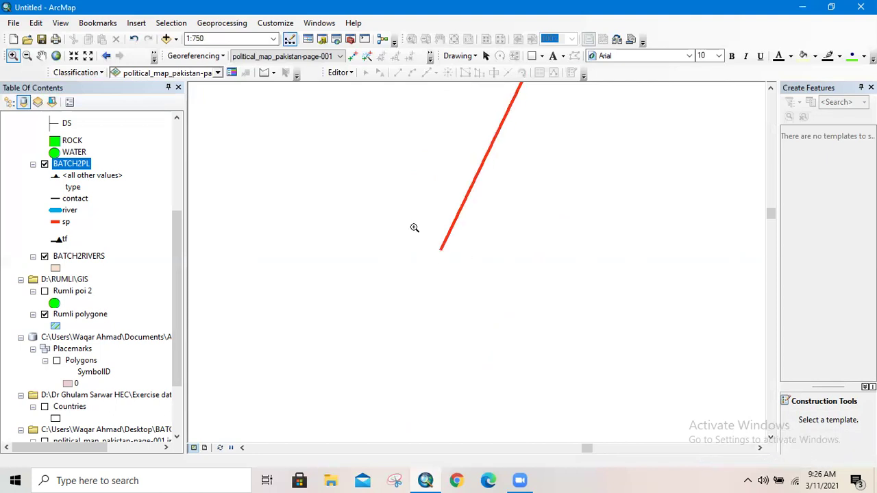
{"action": "left_click_drag", "start_coordinate": [413, 225], "coordinate": [494, 331]}
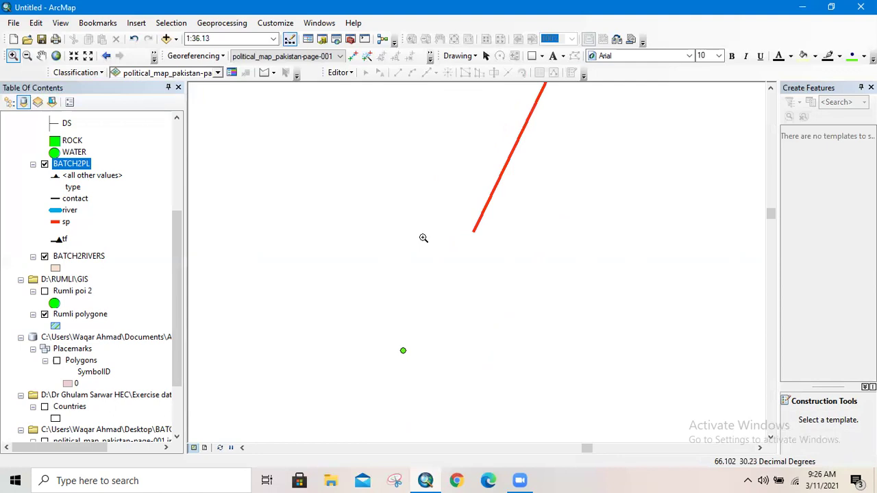
{"action": "scroll", "coordinate": [423, 236], "scroll_direction": "up", "scroll_amount": 3}
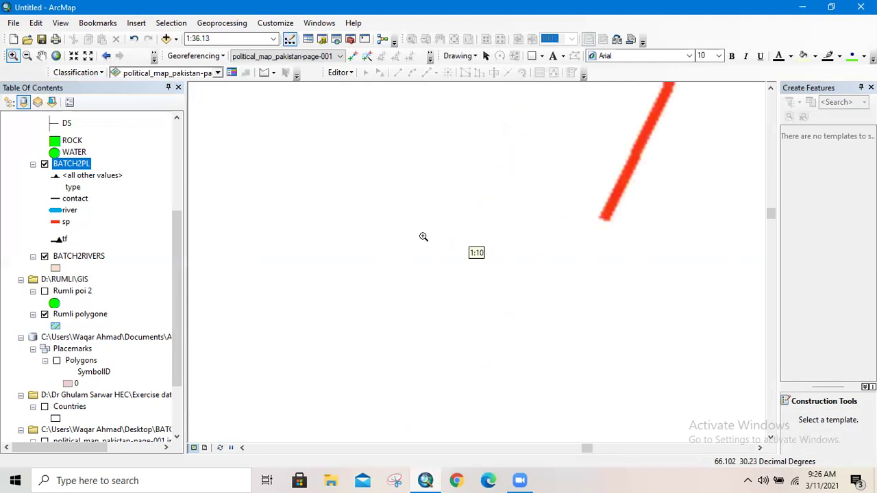
{"action": "scroll", "coordinate": [423, 237], "scroll_direction": "down", "scroll_amount": 3}
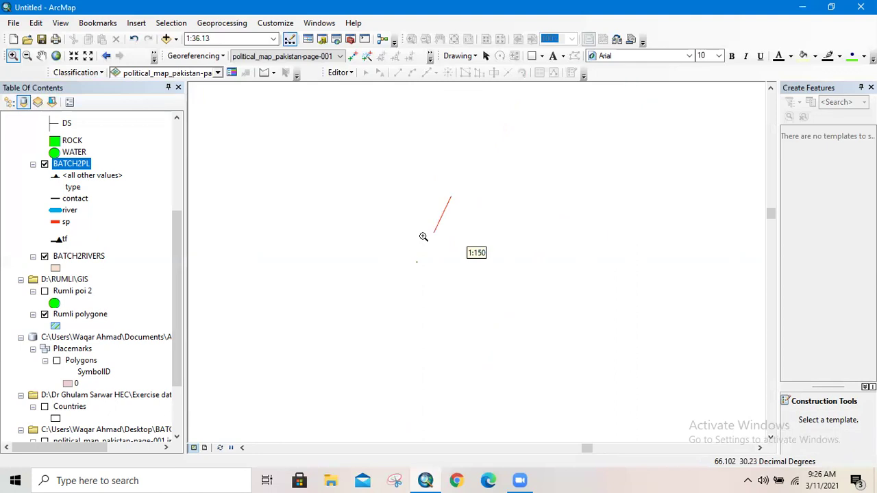
- Follow the red sp line upward from the lower Go To XY point at progressively wider scales
{"action": "scroll", "coordinate": [424, 237], "scroll_direction": "down", "scroll_amount": 1}
{"action": "scroll", "coordinate": [424, 236], "scroll_direction": "down", "scroll_amount": 1}
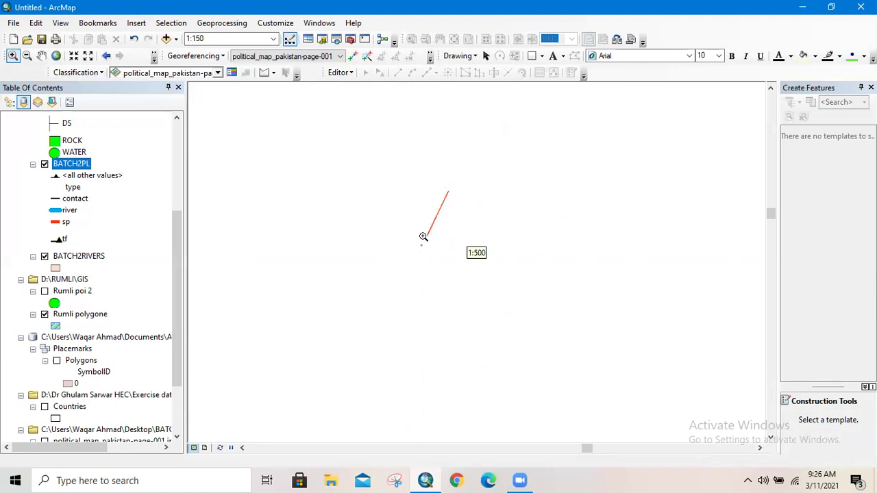
{"action": "scroll", "coordinate": [423, 236], "scroll_direction": "down", "scroll_amount": 1}
{"action": "scroll", "coordinate": [423, 236], "scroll_direction": "down", "scroll_amount": 1}
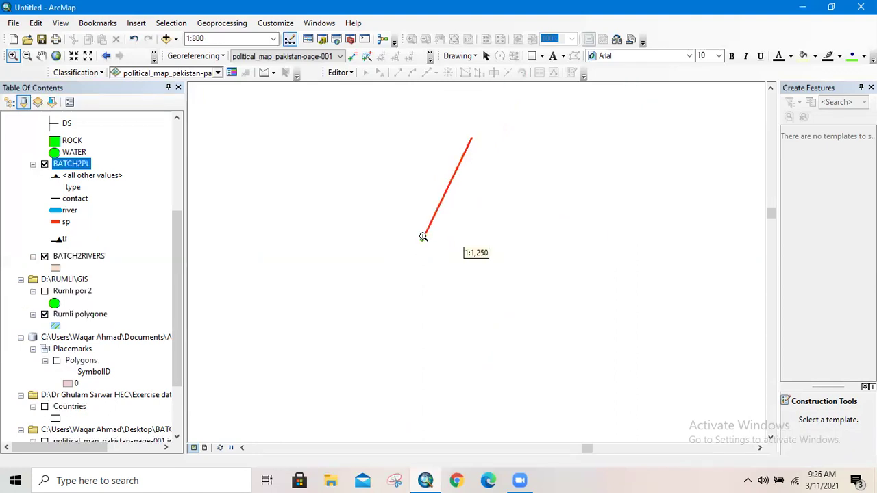
{"action": "left_click", "coordinate": [771, 90]}
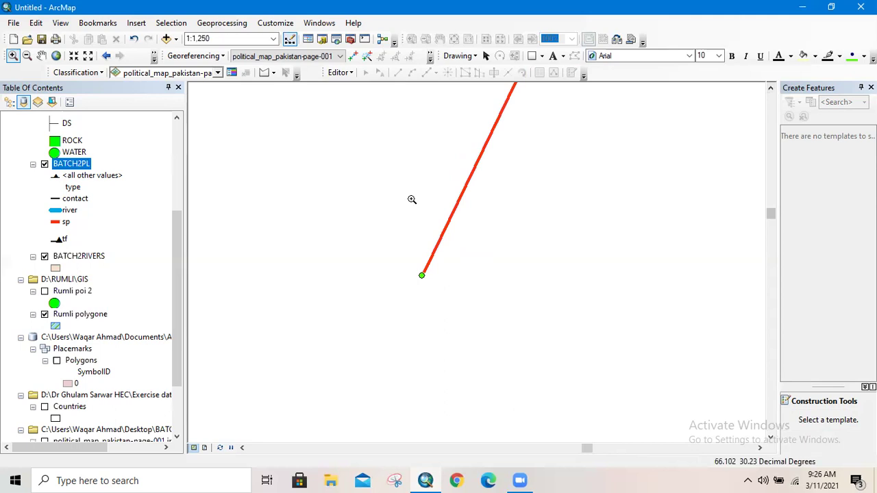
{"action": "scroll", "coordinate": [412, 200], "scroll_direction": "up", "scroll_amount": 1}
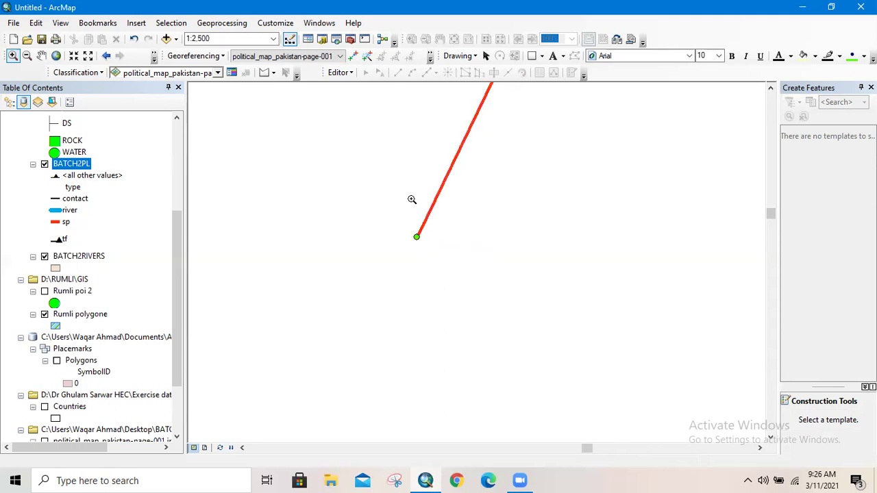
{"action": "left_click", "coordinate": [771, 89]}
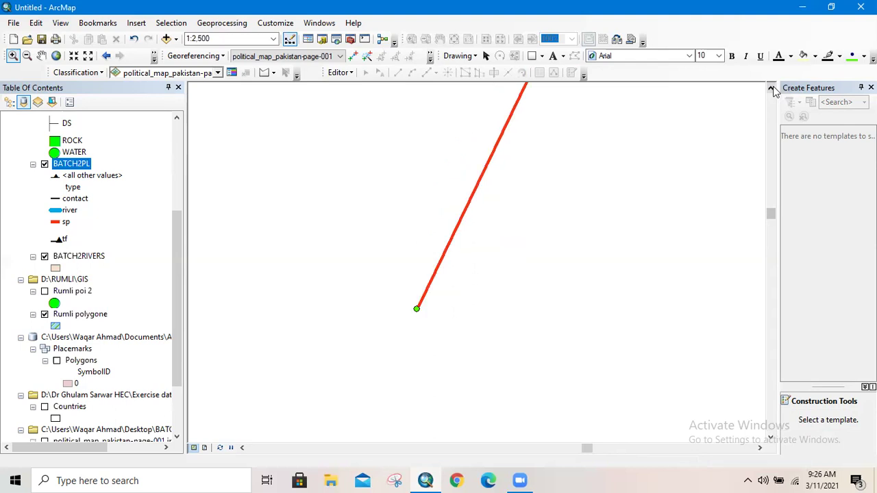
{"action": "left_click", "coordinate": [772, 90]}
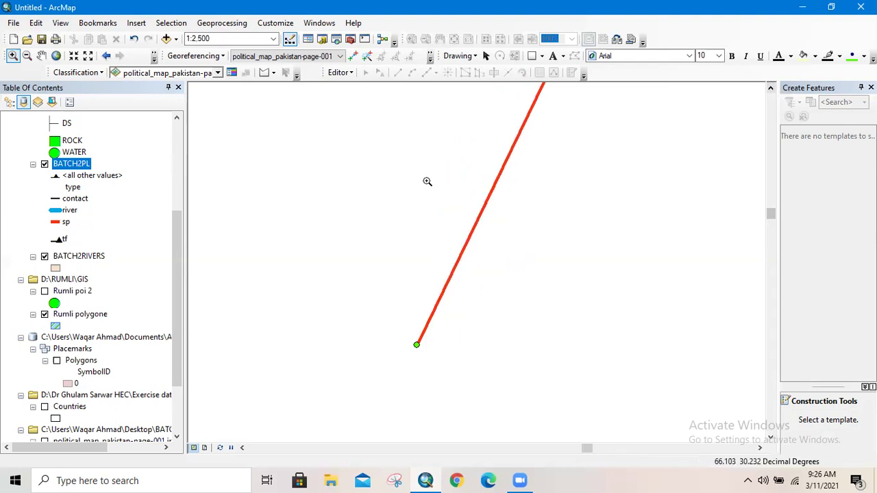
{"action": "scroll", "coordinate": [427, 182], "scroll_direction": "up", "scroll_amount": 1}
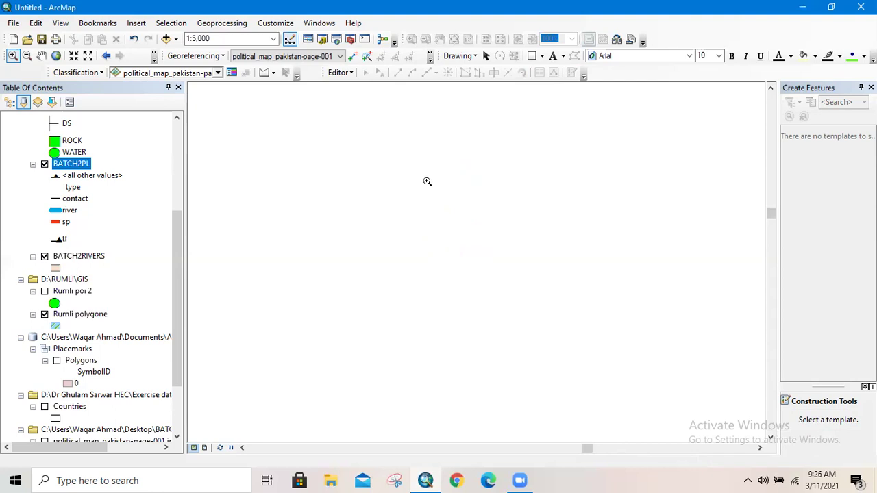
{"action": "scroll", "coordinate": [485, 193], "scroll_direction": "up", "scroll_amount": 1}
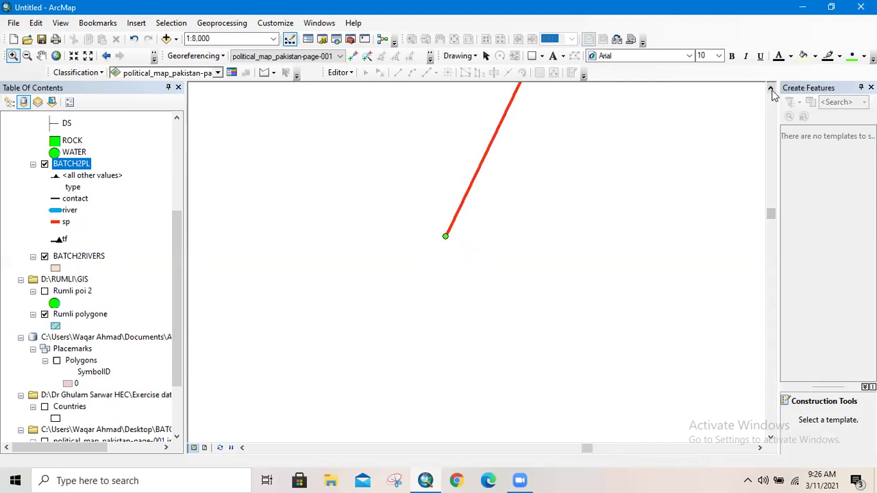
{"action": "left_click", "coordinate": [771, 90]}
{"action": "left_click", "coordinate": [772, 93]}
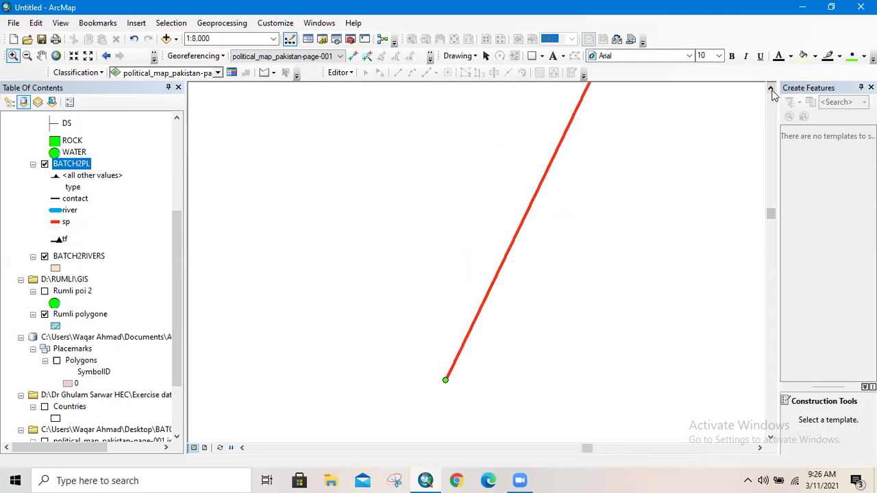
{"action": "scroll", "coordinate": [493, 172], "scroll_direction": "up", "scroll_amount": 1}
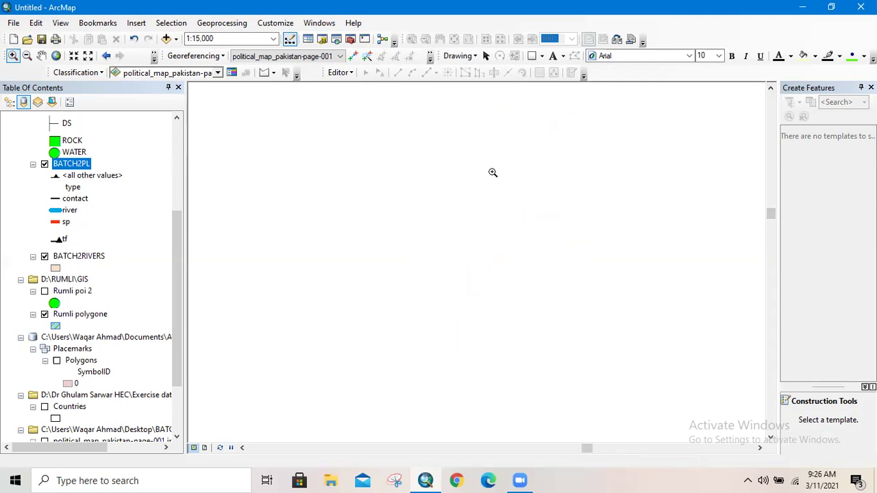
{"action": "scroll", "coordinate": [492, 172], "scroll_direction": "up", "scroll_amount": 2}
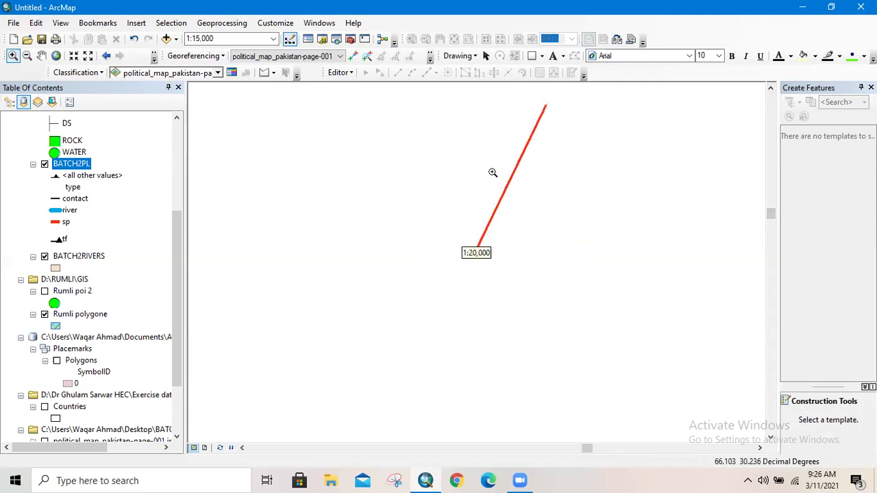
{"action": "left_click", "coordinate": [772, 92]}
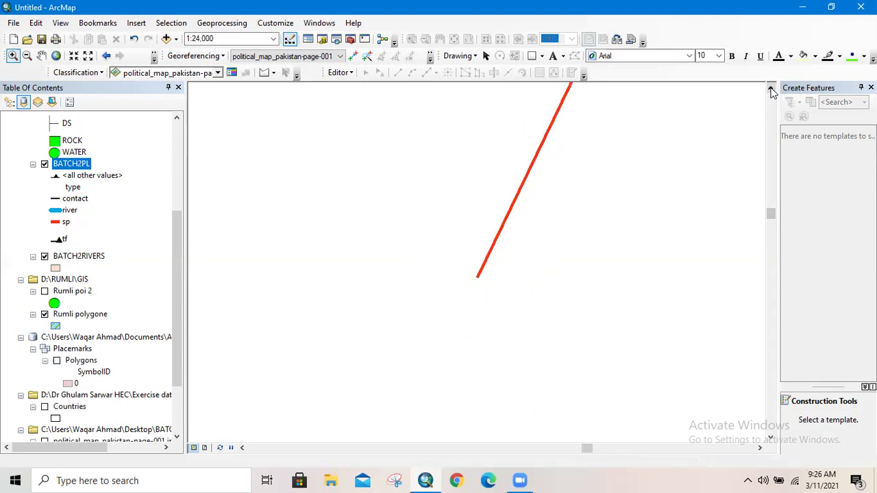
{"action": "left_click", "coordinate": [771, 92]}
{"action": "left_click", "coordinate": [771, 92]}
{"action": "left_click", "coordinate": [772, 92]}
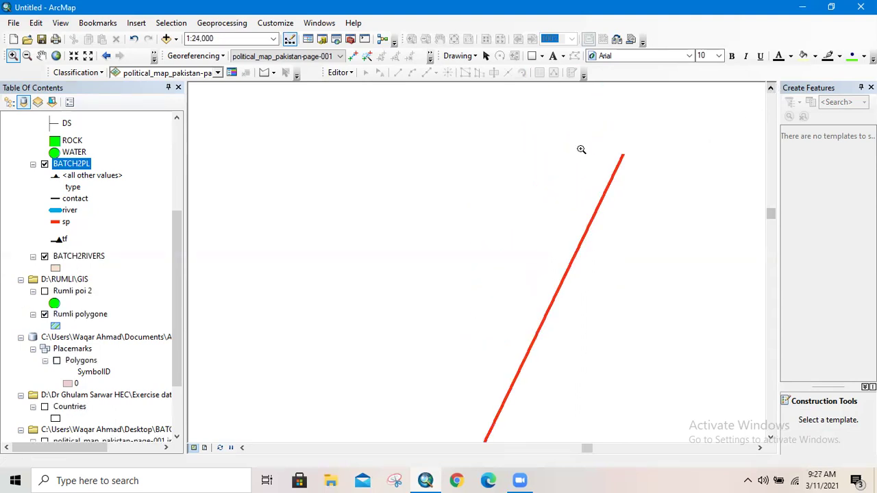
- Examine the whole sp line together with the Go To XY points at both of its ends
{"action": "scroll", "coordinate": [559, 157], "scroll_direction": "up", "scroll_amount": 1}
{"action": "scroll", "coordinate": [559, 157], "scroll_direction": "up", "scroll_amount": 3}
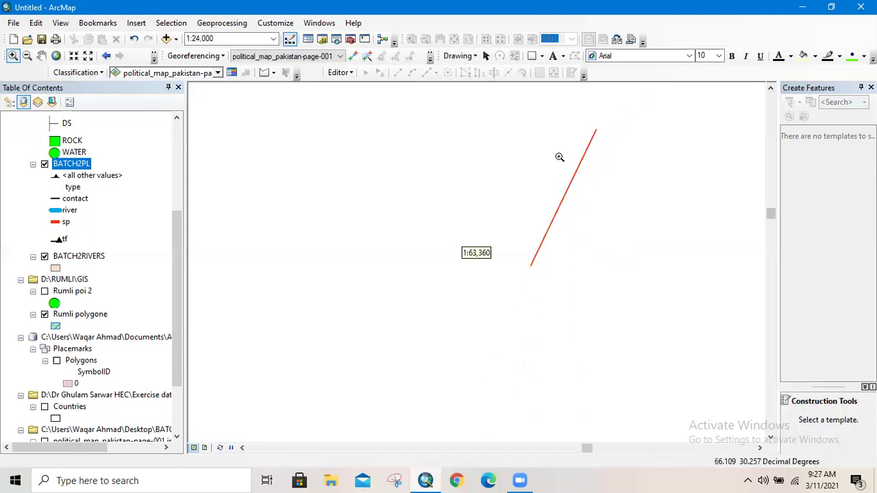
{"action": "scroll", "coordinate": [559, 157], "scroll_direction": "up", "scroll_amount": 2}
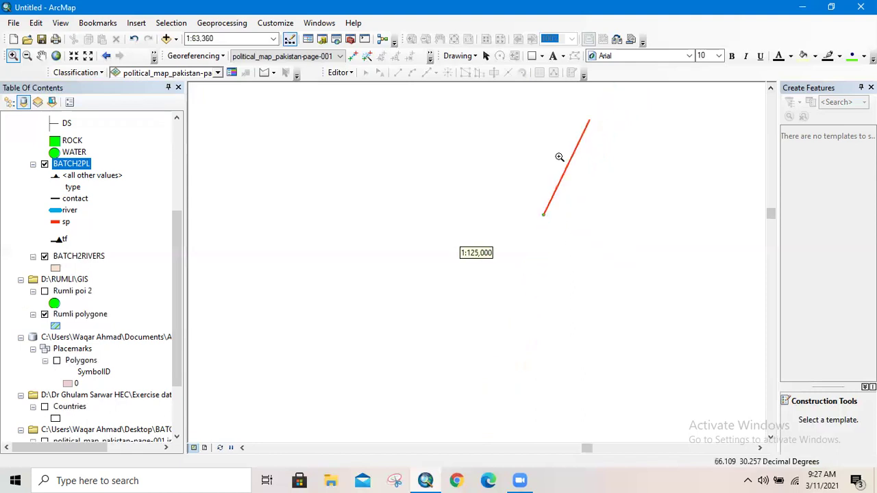
{"action": "scroll", "coordinate": [559, 157], "scroll_direction": "up", "scroll_amount": 1}
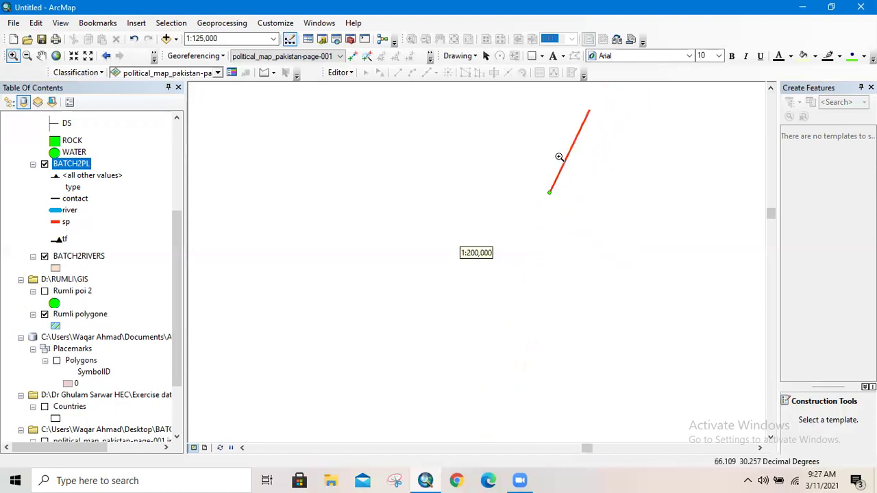
{"action": "scroll", "coordinate": [559, 157], "scroll_direction": "up", "scroll_amount": 1}
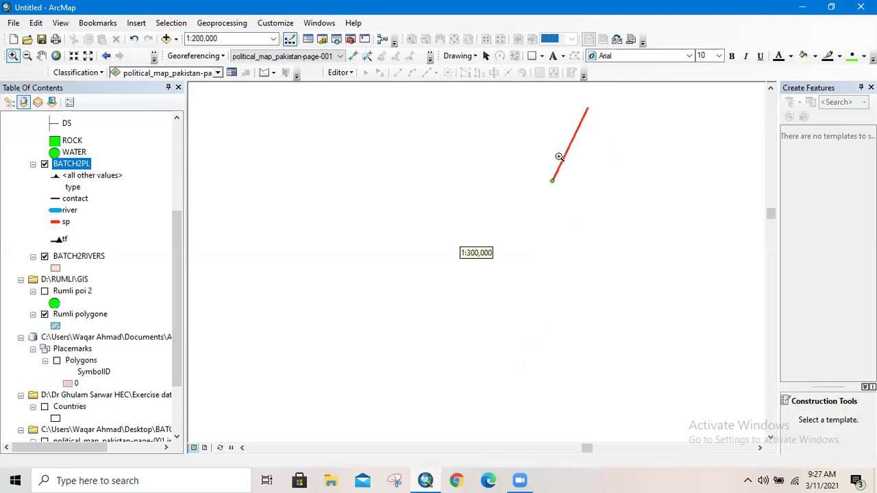
{"action": "left_click", "coordinate": [773, 92]}
{"action": "left_click", "coordinate": [772, 92]}
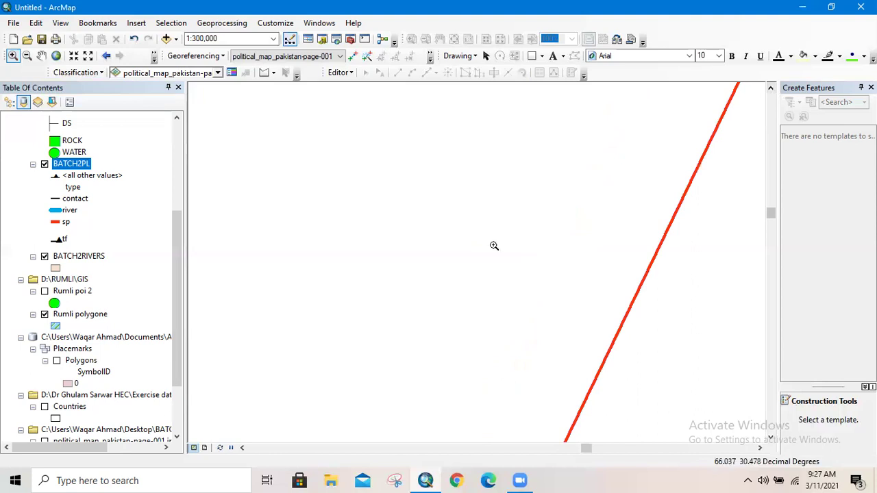
{"action": "scroll", "coordinate": [494, 245], "scroll_direction": "up", "scroll_amount": 3}
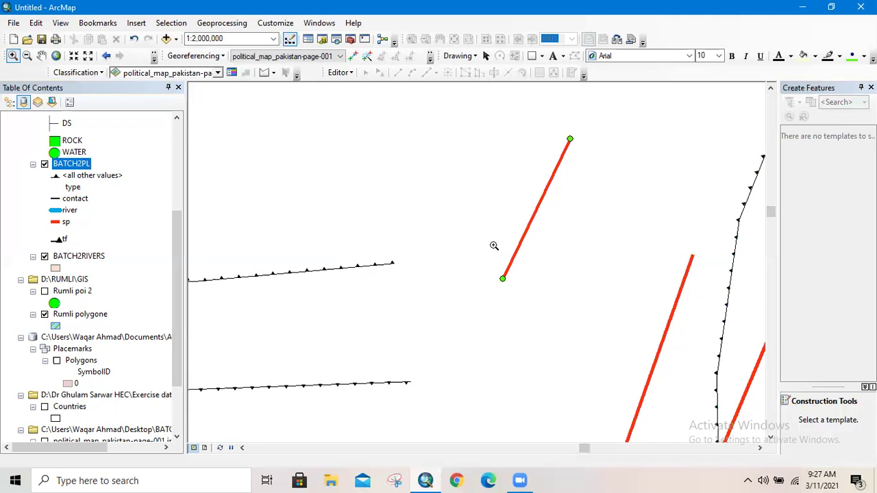
- Delete the two green Go To XY point graphics at the upper and lower ends of the new sp line
{"action": "left_click", "coordinate": [485, 57]}
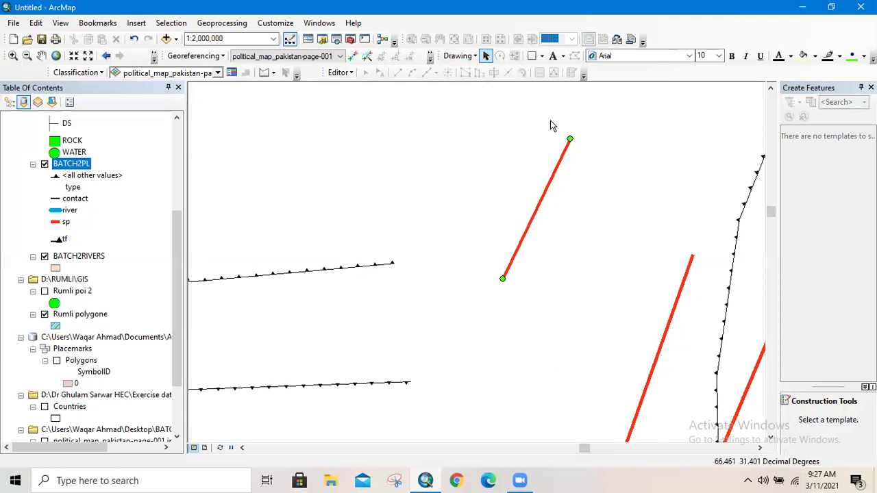
{"action": "left_click_drag", "start_coordinate": [552, 126], "coordinate": [608, 159]}
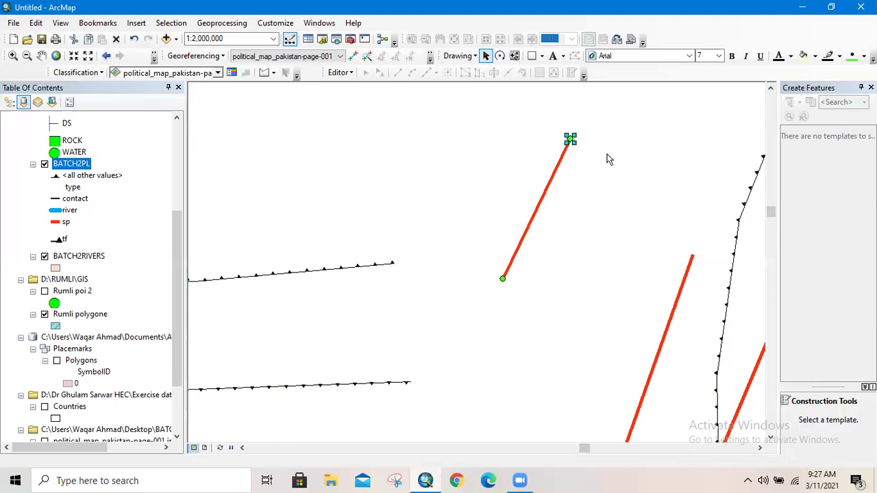
{"action": "key", "text": "Delete"}
{"action": "left_click_drag", "start_coordinate": [482, 267], "coordinate": [554, 312]}
{"action": "key", "text": "Delete"}
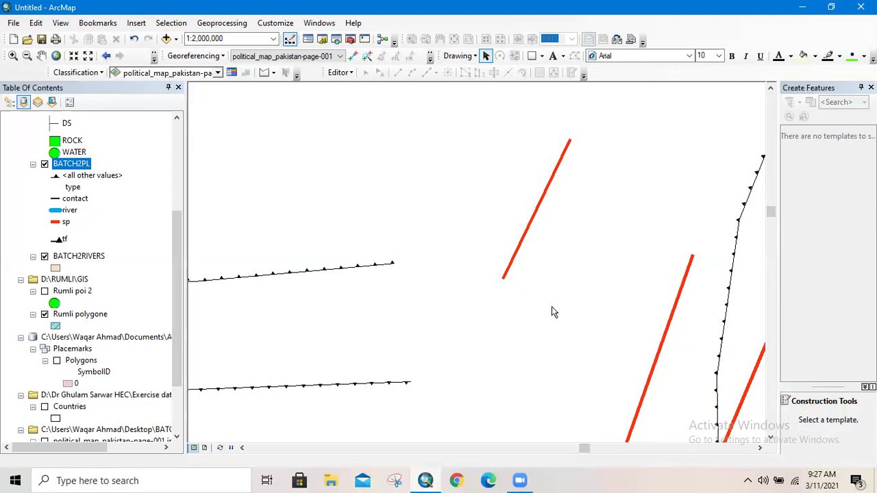
- Minimize ArcMap and launch Google Earth Pro from the desktop
{"action": "left_click", "coordinate": [804, 6]}
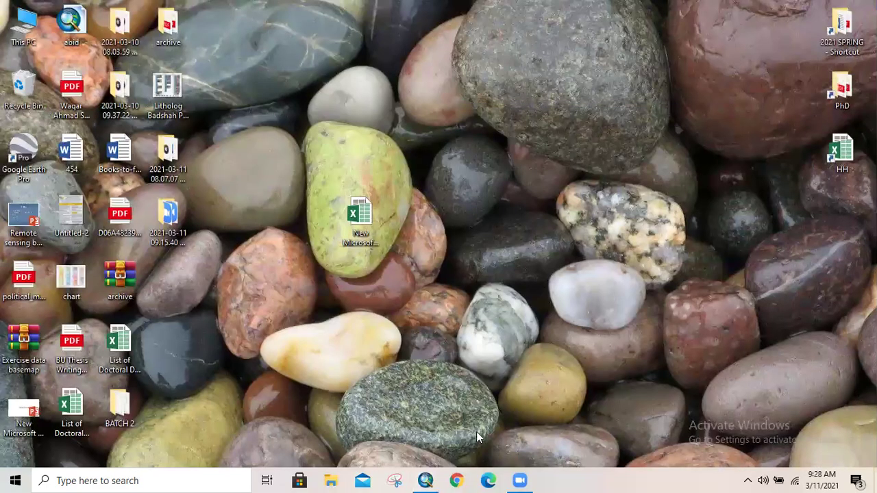
{"action": "left_click", "coordinate": [23, 147]}
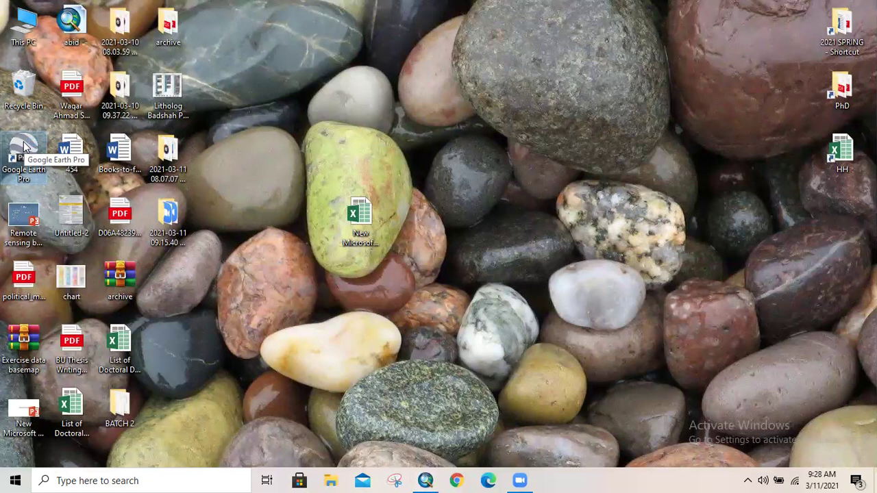
{"action": "double_click", "coordinate": [24, 146]}
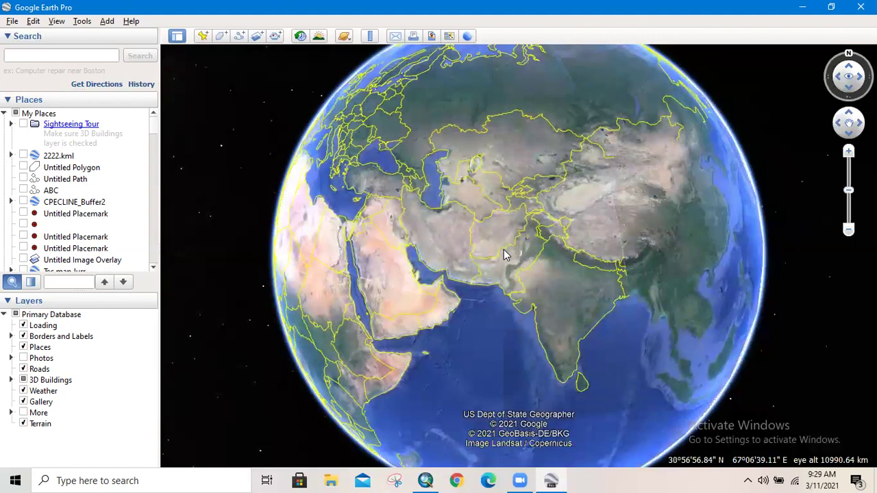
- Draw a new two-point path running north to south in the mountains southwest of Mastung, west of the N25 road
{"action": "scroll", "coordinate": [503, 253], "scroll_direction": "up", "scroll_amount": 3}
{"action": "scroll", "coordinate": [504, 255], "scroll_direction": "up", "scroll_amount": 2}
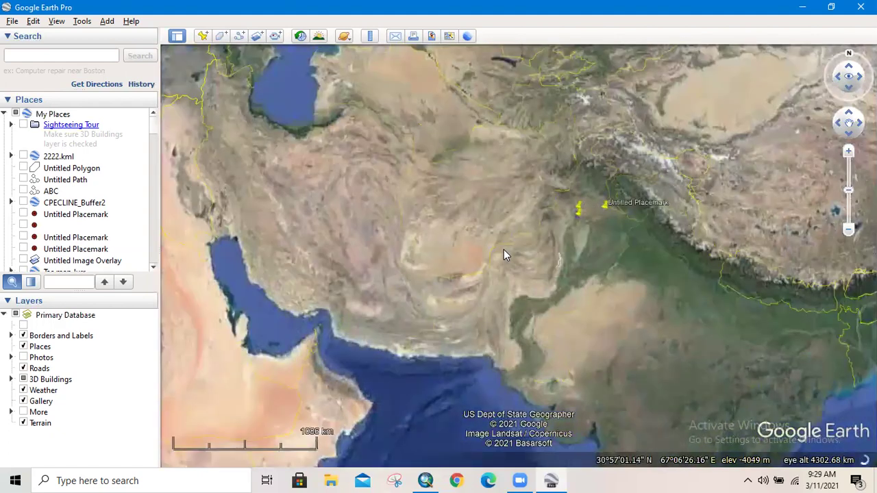
{"action": "scroll", "coordinate": [504, 255], "scroll_direction": "up", "scroll_amount": 2}
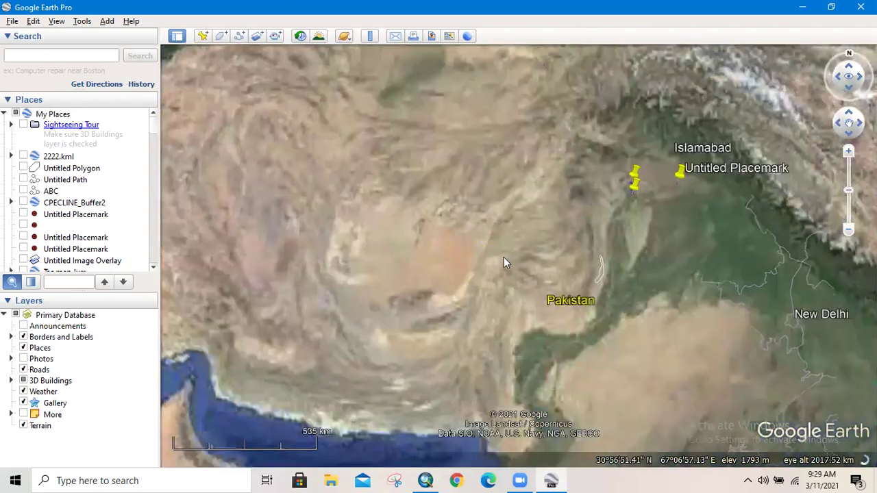
{"action": "scroll", "coordinate": [458, 320], "scroll_direction": "up", "scroll_amount": 2}
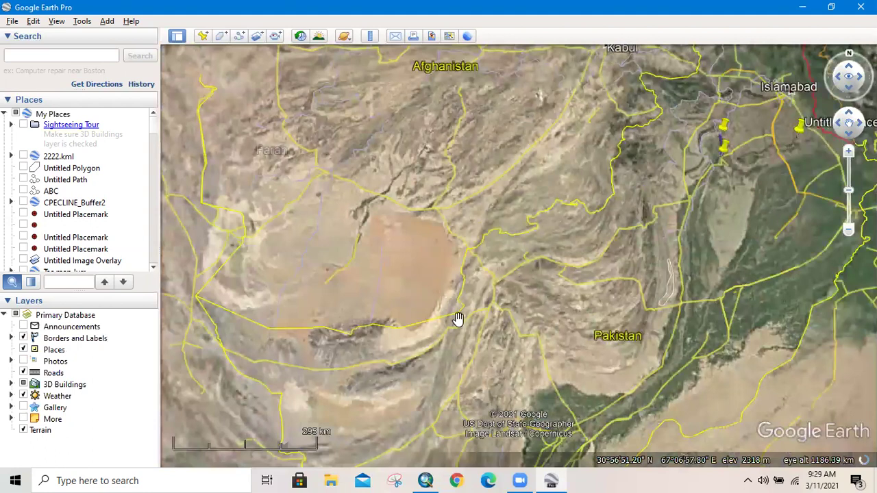
{"action": "scroll", "coordinate": [458, 367], "scroll_direction": "up", "scroll_amount": 2}
{"action": "scroll", "coordinate": [542, 260], "scroll_direction": "up", "scroll_amount": 2}
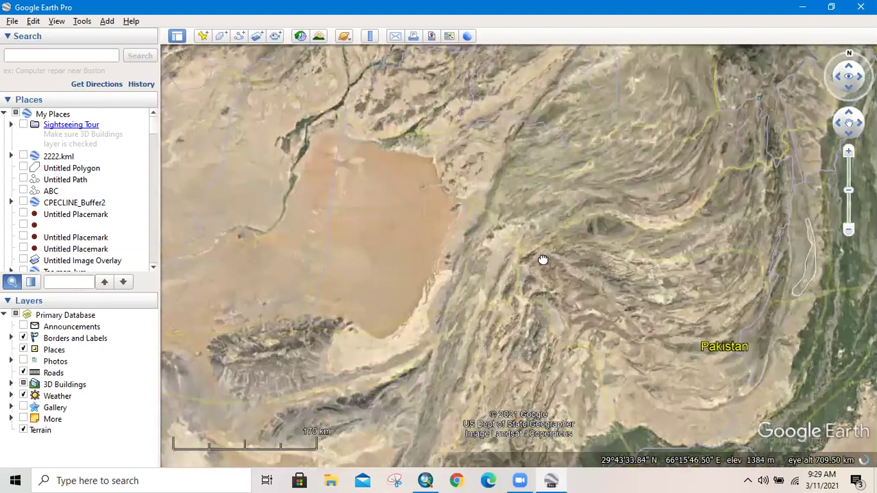
{"action": "scroll", "coordinate": [542, 256], "scroll_direction": "up", "scroll_amount": 2}
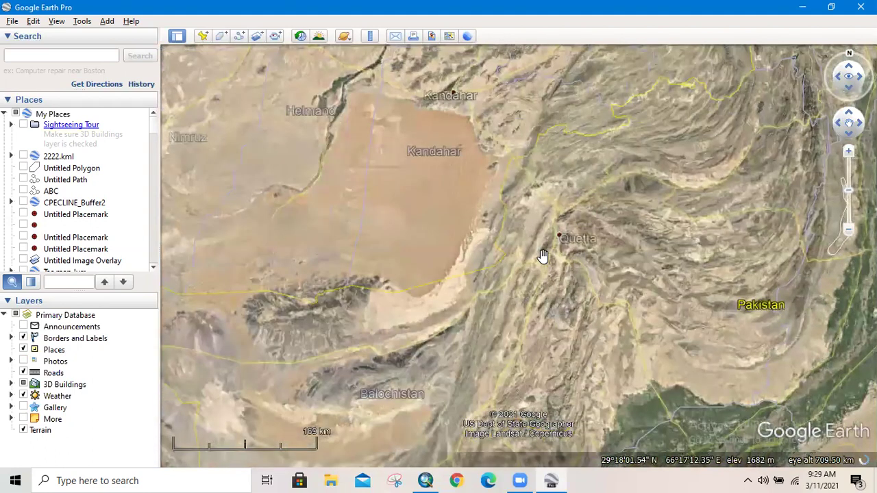
{"action": "scroll", "coordinate": [542, 257], "scroll_direction": "up", "scroll_amount": 2}
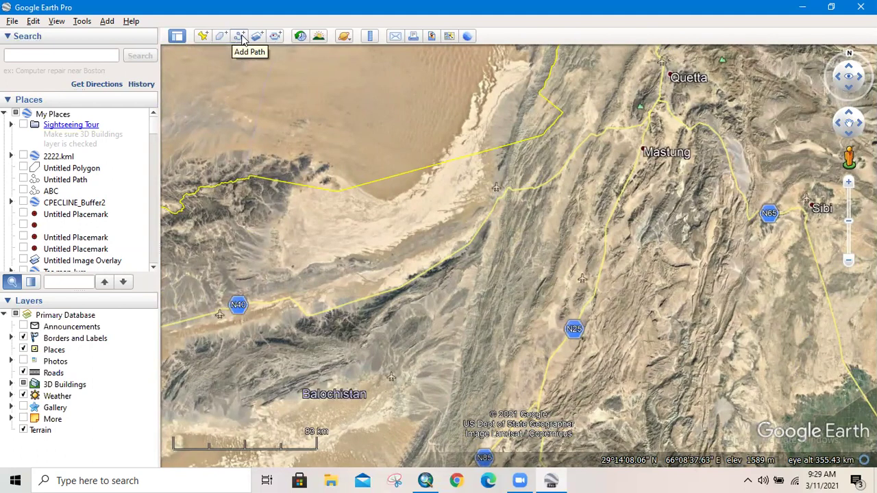
{"action": "left_click", "coordinate": [240, 38]}
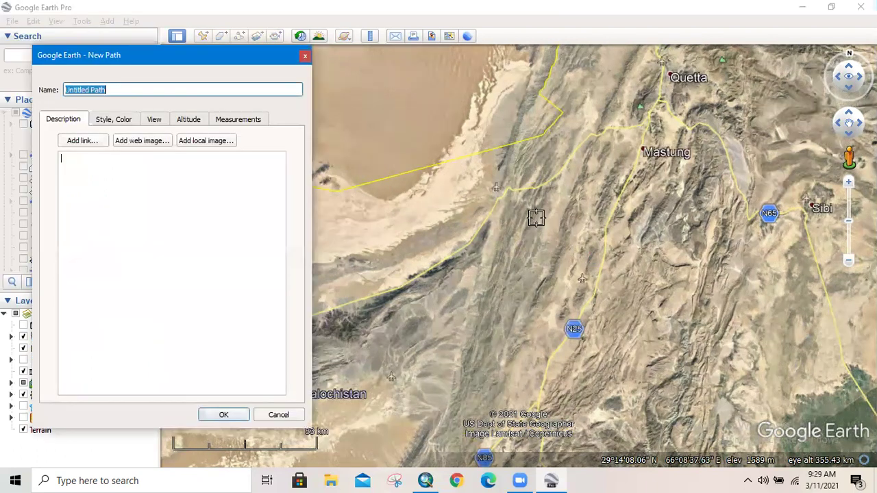
{"action": "left_click", "coordinate": [537, 217]}
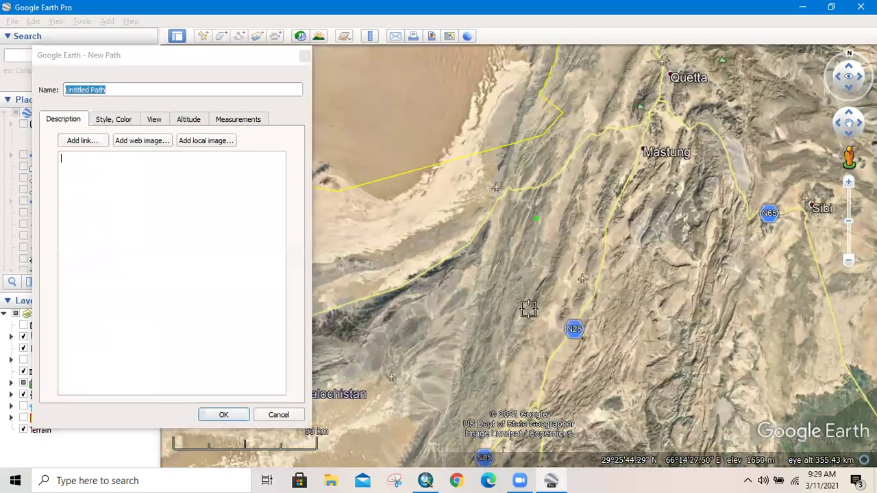
{"action": "left_click", "coordinate": [531, 353]}
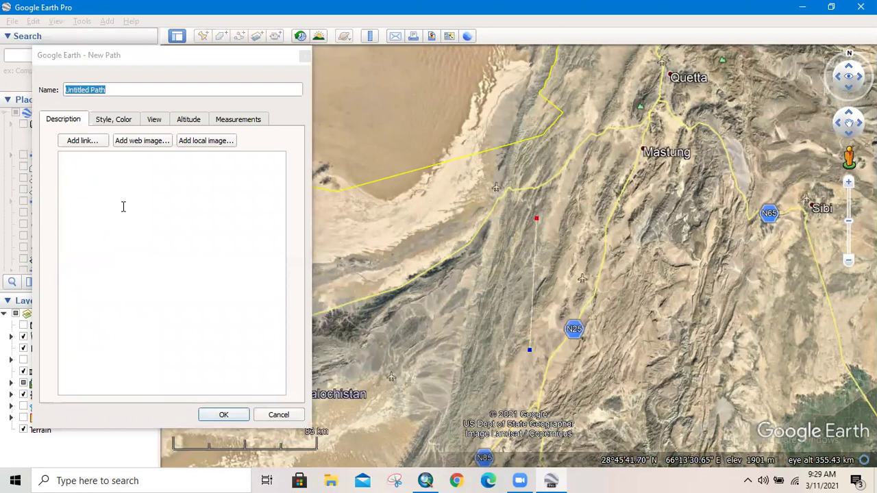
- Style the new path with a red (#ff0000) line of width 1.9 and create it under the name Untitled Path
{"action": "left_click", "coordinate": [111, 121]}
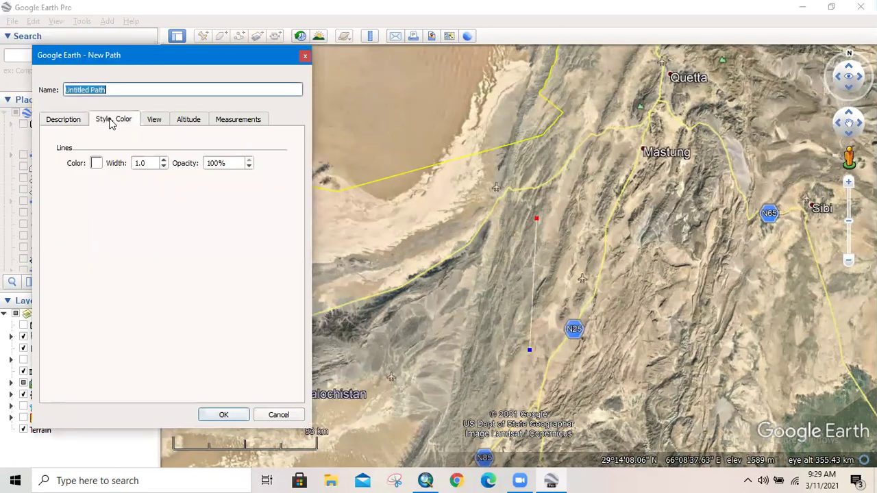
{"action": "left_click", "coordinate": [97, 163]}
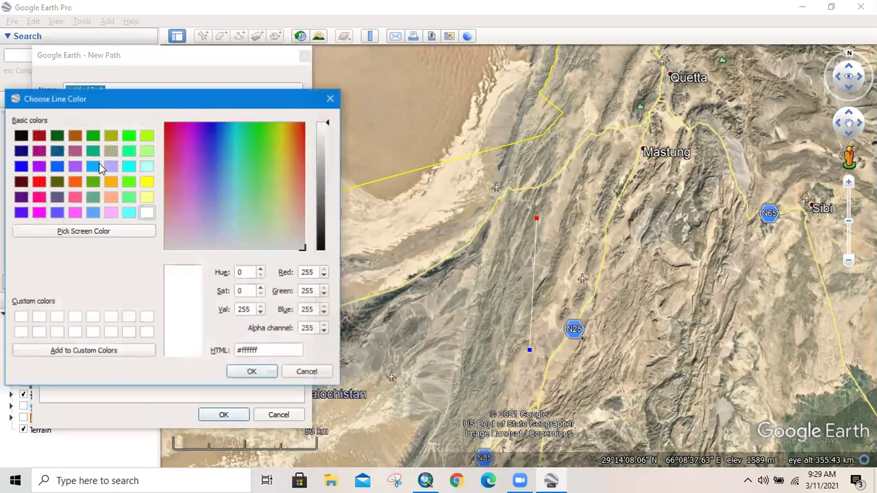
{"action": "left_click", "coordinate": [38, 182]}
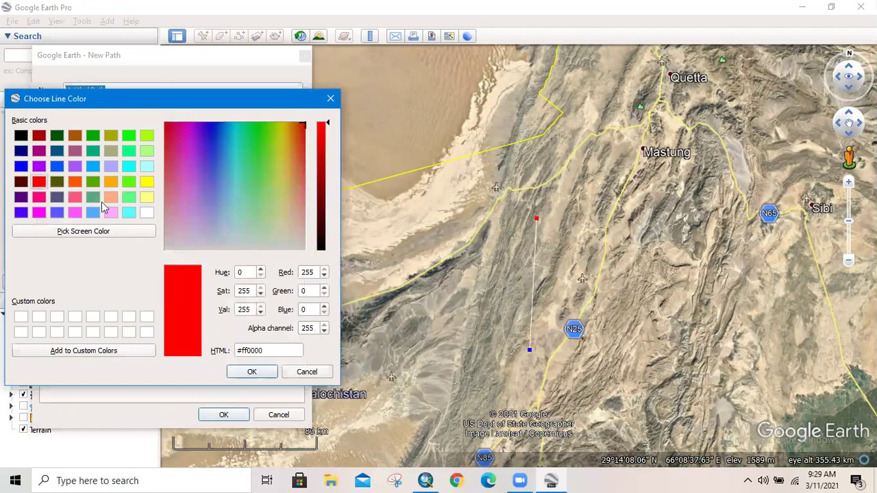
{"action": "left_click", "coordinate": [252, 372]}
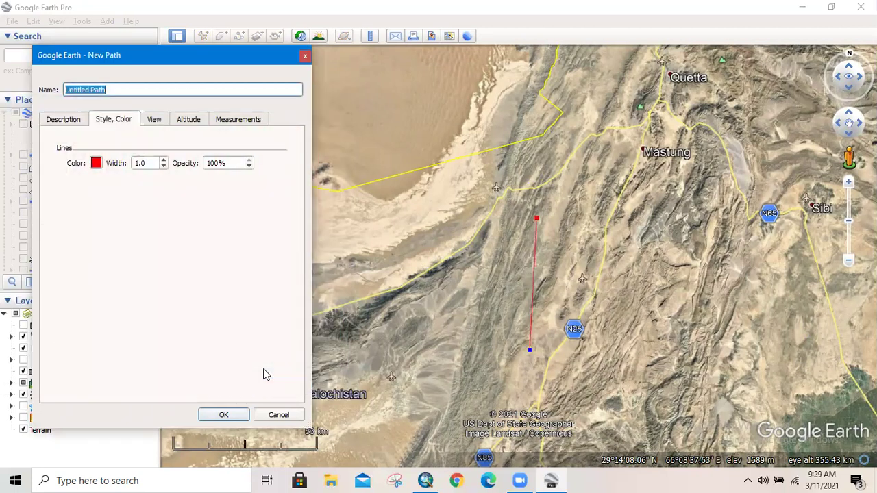
{"action": "left_click", "coordinate": [163, 159]}
{"action": "left_click", "coordinate": [164, 160]}
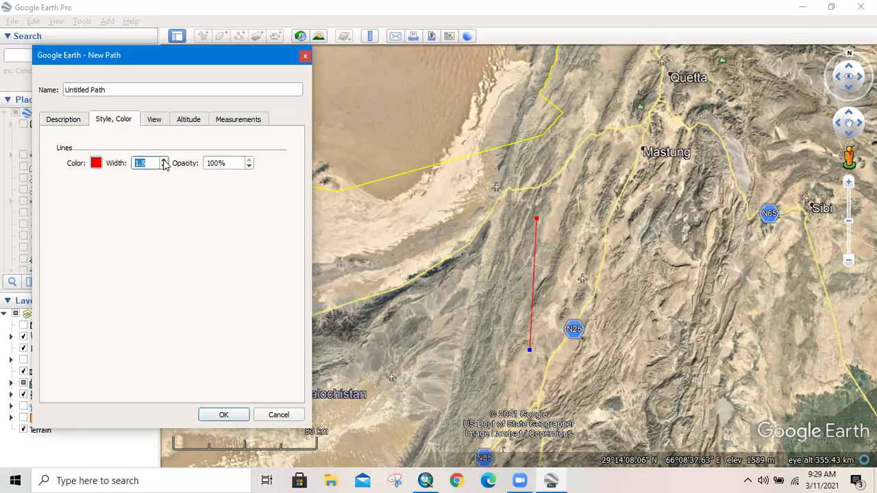
{"action": "left_click", "coordinate": [164, 162]}
{"action": "left_click", "coordinate": [226, 416]}
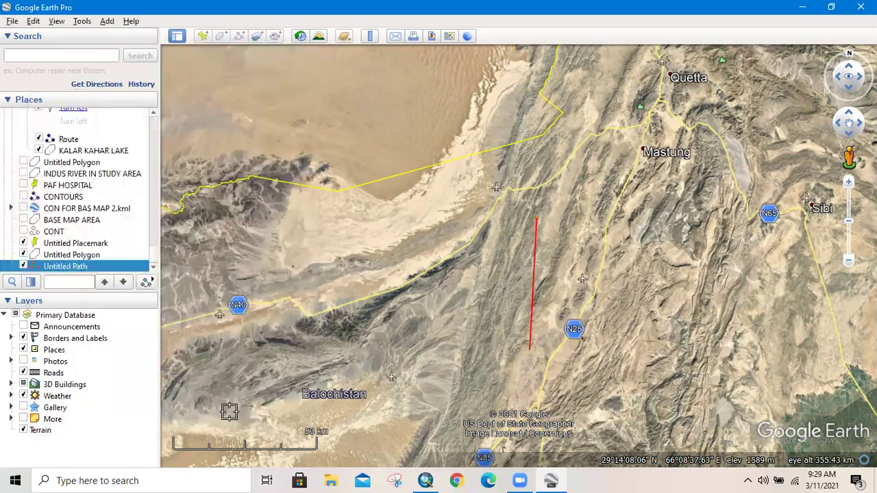
- Save the path as a KML file named Untitled Path in the BATCH 2 folder on the desktop
{"action": "right_click", "coordinate": [61, 269]}
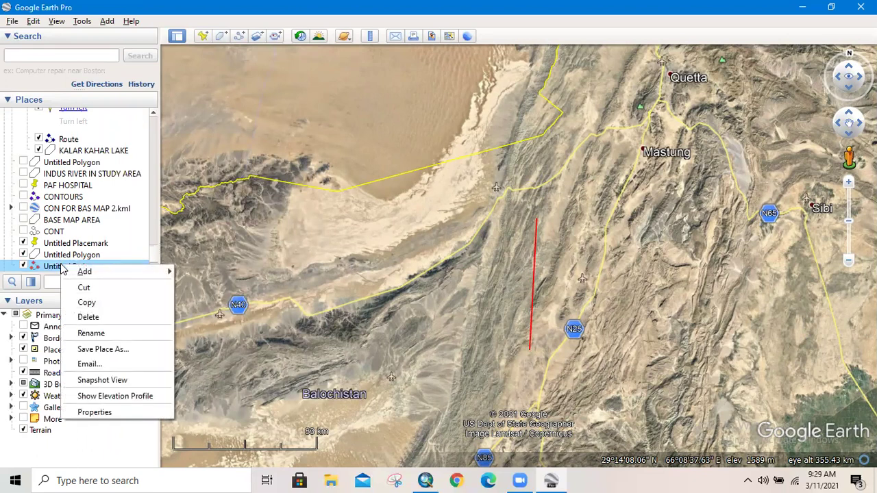
{"action": "left_click", "coordinate": [87, 351]}
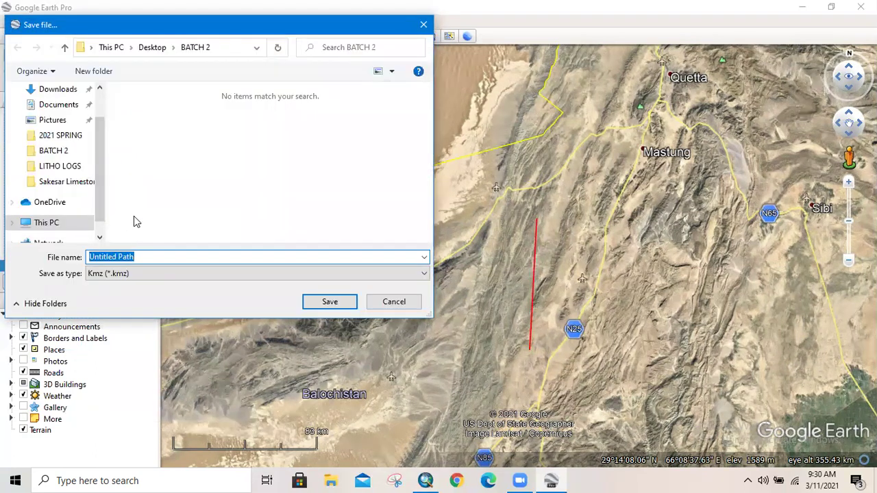
{"action": "left_click", "coordinate": [153, 268]}
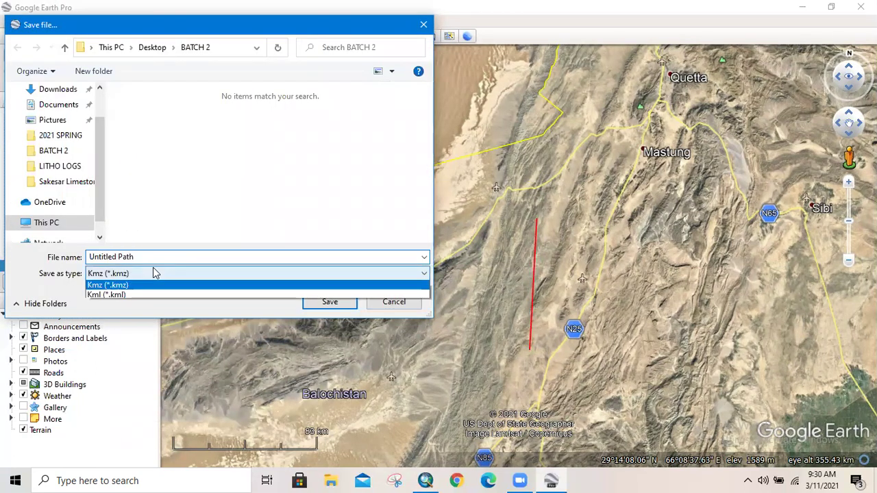
{"action": "key", "text": "Down"}
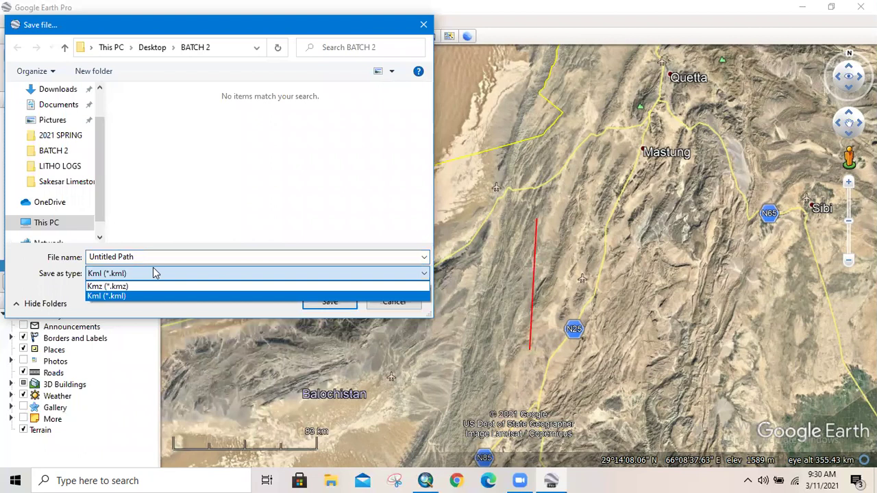
{"action": "key", "text": "Return"}
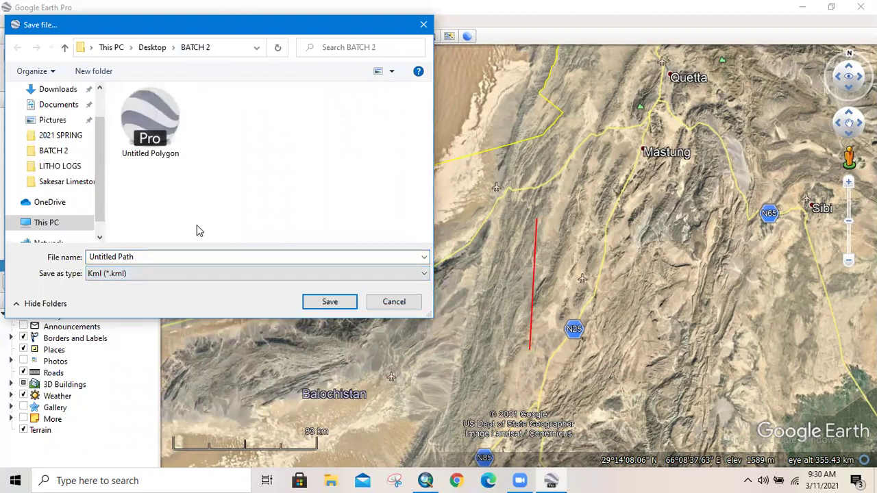
{"action": "left_click", "coordinate": [196, 254]}
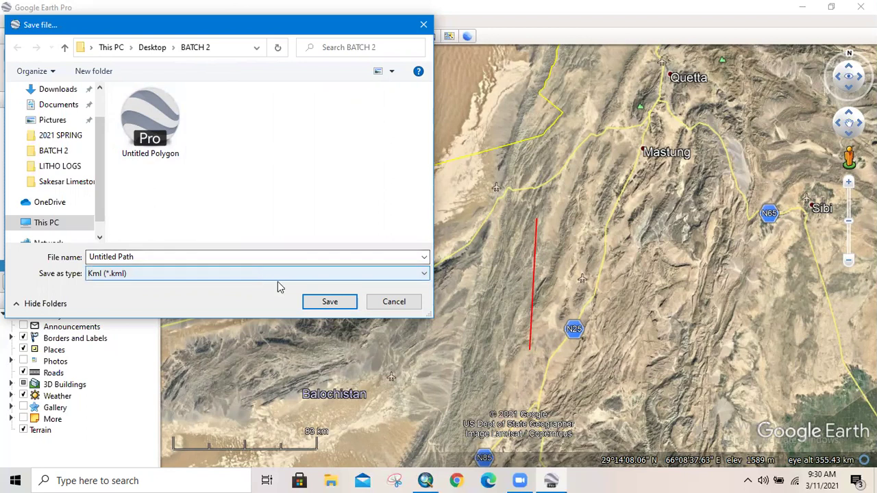
{"action": "left_click", "coordinate": [328, 304]}
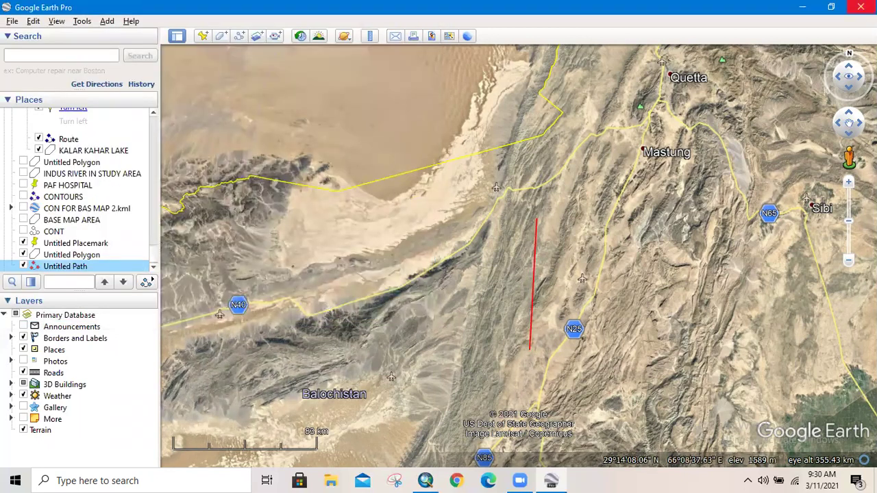
- Close Google Earth Pro and open the BATCH 2 folder from the desktop
{"action": "left_click", "coordinate": [860, 6]}
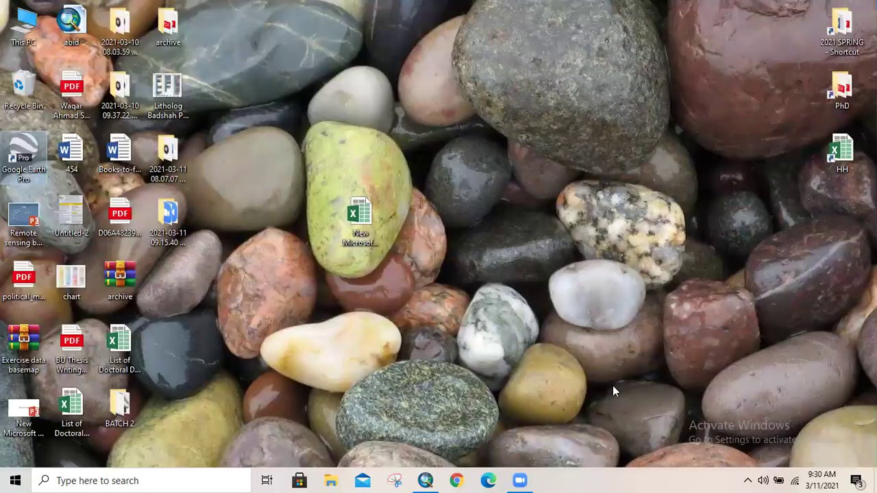
{"action": "left_click", "coordinate": [425, 480]}
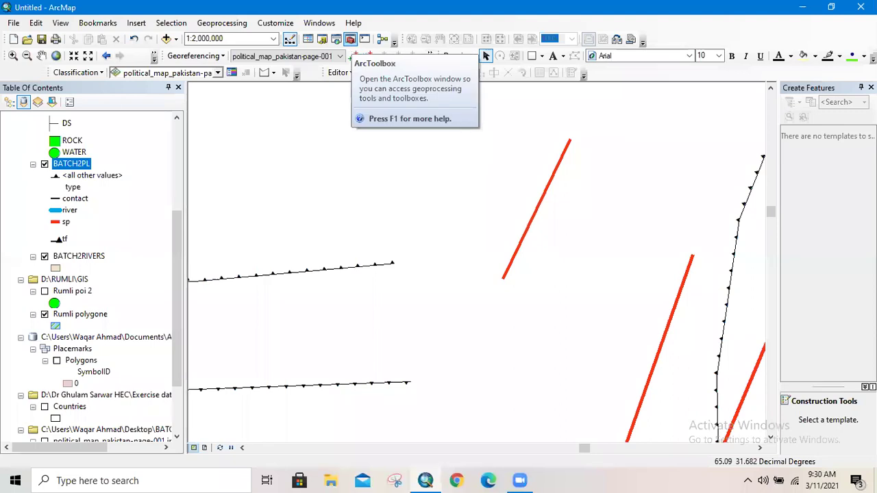
{"action": "left_click", "coordinate": [807, 9]}
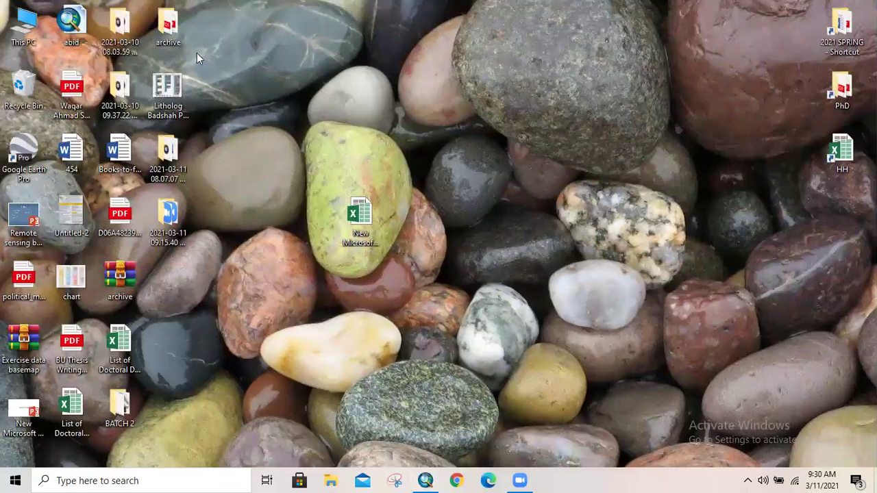
{"action": "double_click", "coordinate": [120, 407]}
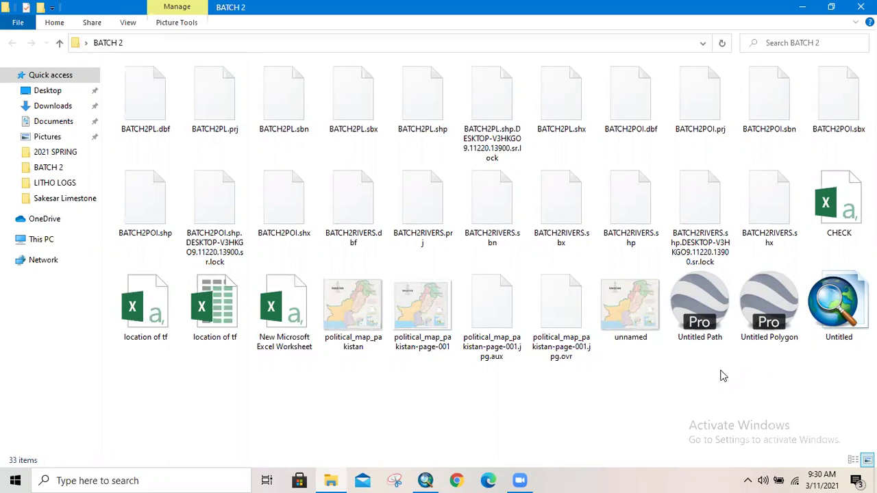
- Open the Untitled Path KML file from the BATCH 2 folder in Notepad and maximize the window
{"action": "double_click", "coordinate": [772, 306]}
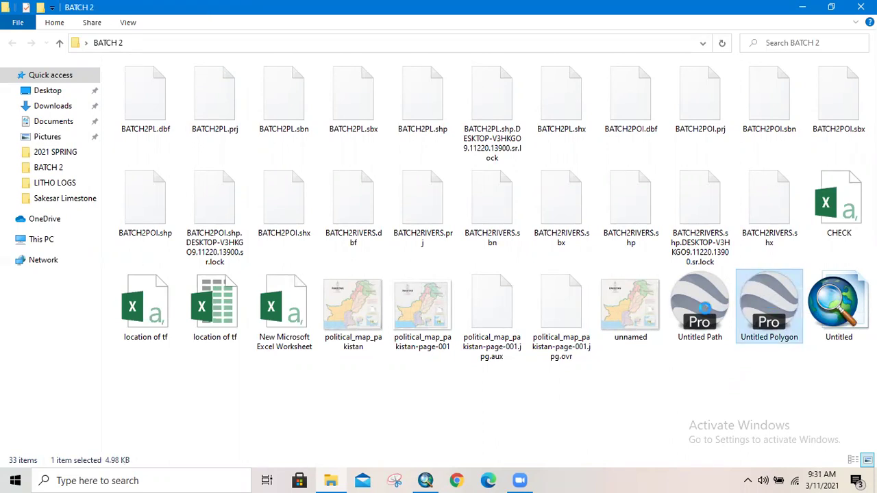
{"action": "key", "text": "shift+F10"}
{"action": "left_click", "coordinate": [370, 404]}
{"action": "right_click", "coordinate": [707, 283]}
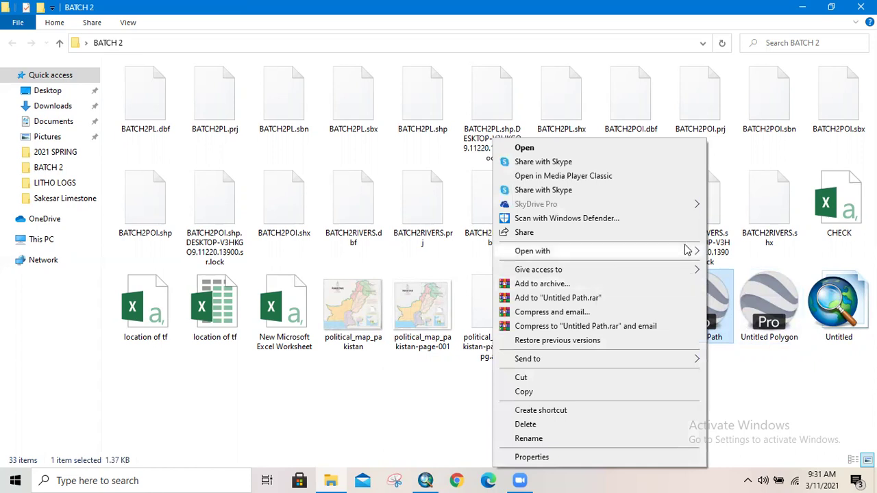
{"action": "mouse_move", "coordinate": [688, 252]}
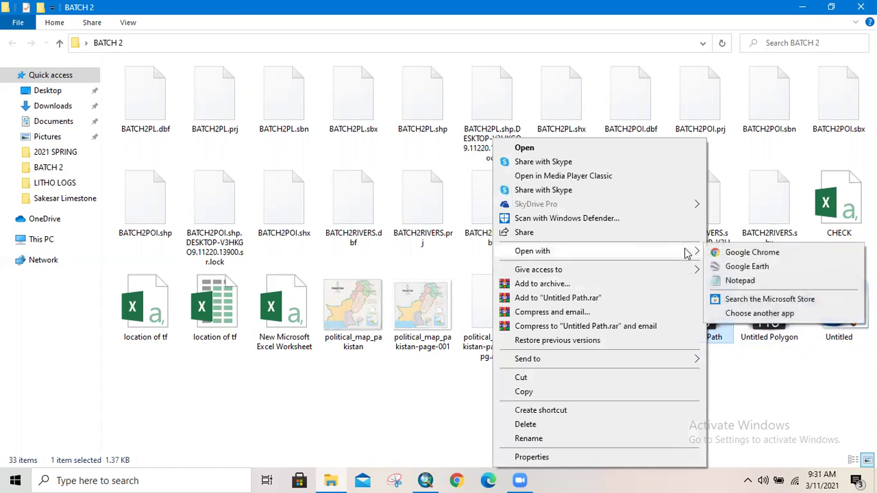
{"action": "left_click", "coordinate": [755, 281]}
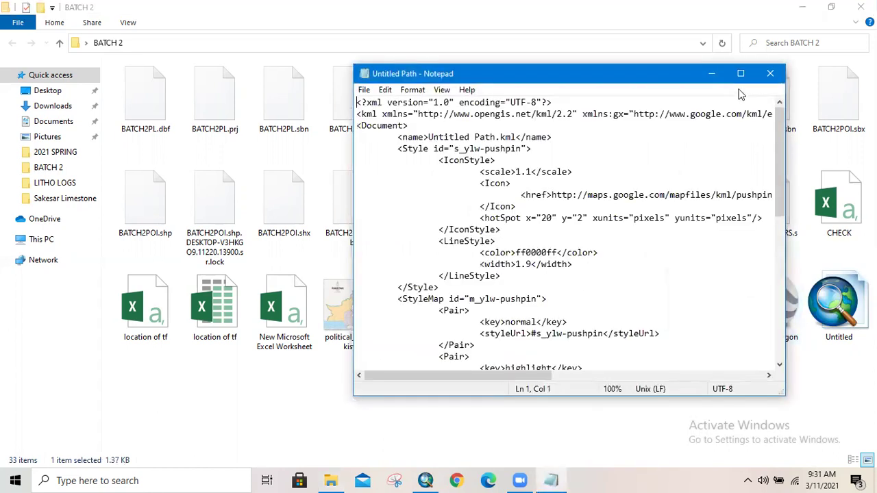
{"action": "left_click", "coordinate": [740, 74]}
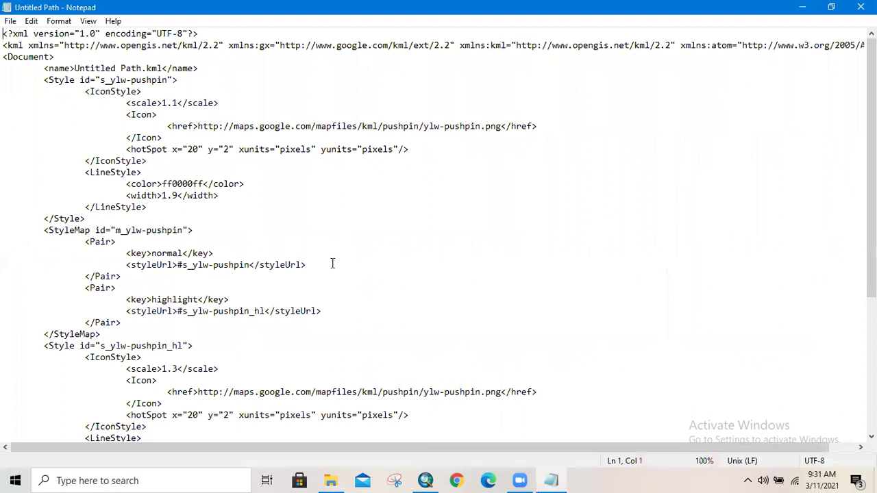
- Look through the KML text for the path's coordinates element and search the file for "coor"
{"action": "scroll", "coordinate": [328, 263], "scroll_direction": "down", "scroll_amount": 3}
{"action": "scroll", "coordinate": [327, 262], "scroll_direction": "up", "scroll_amount": 3}
{"action": "scroll", "coordinate": [328, 263], "scroll_direction": "down", "scroll_amount": 6}
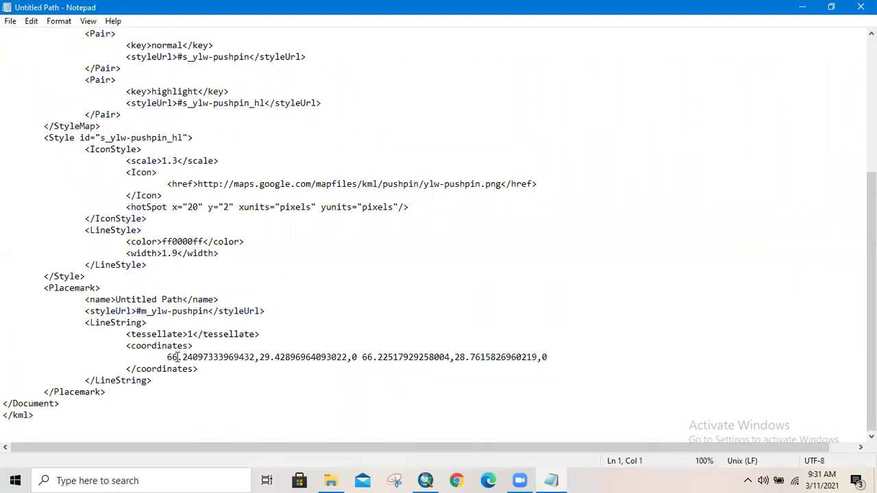
{"action": "double_click", "coordinate": [152, 348]}
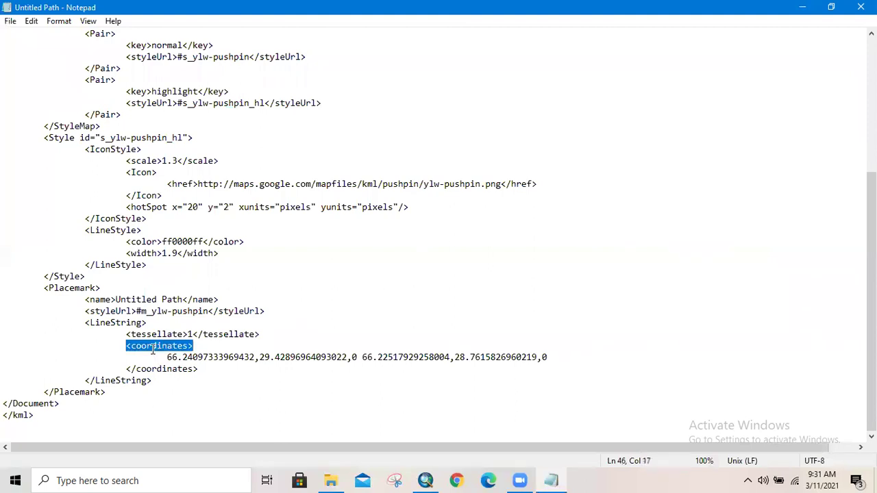
{"action": "left_click", "coordinate": [424, 249]}
{"action": "key", "text": "ctrl+f"}
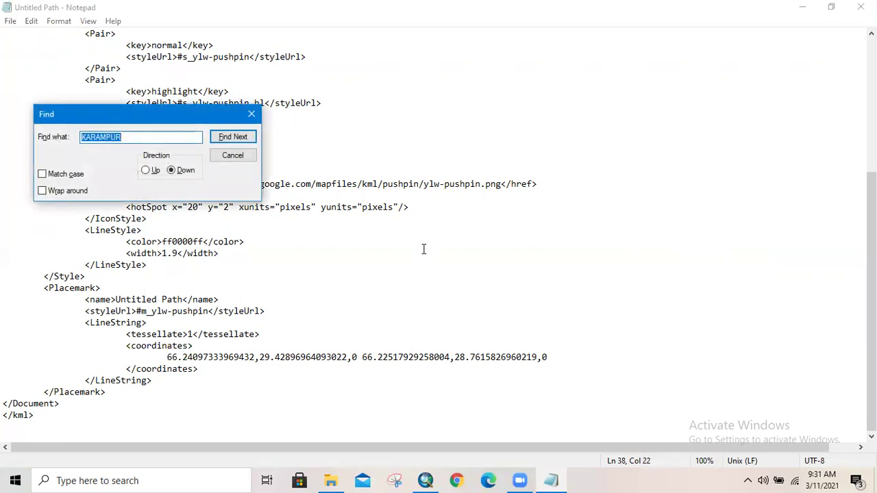
{"action": "key", "text": "BackSpace"}
{"action": "type", "text": "coor"}
{"action": "key", "text": "Return"}
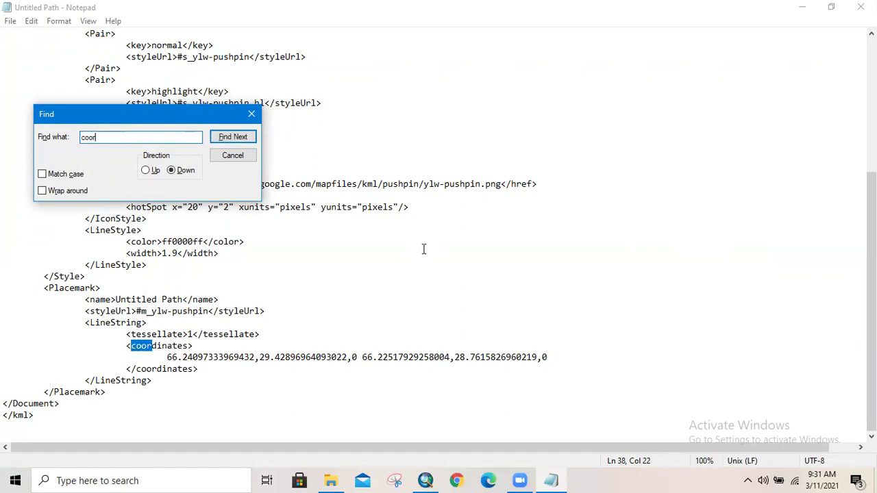
{"action": "left_click", "coordinate": [239, 157]}
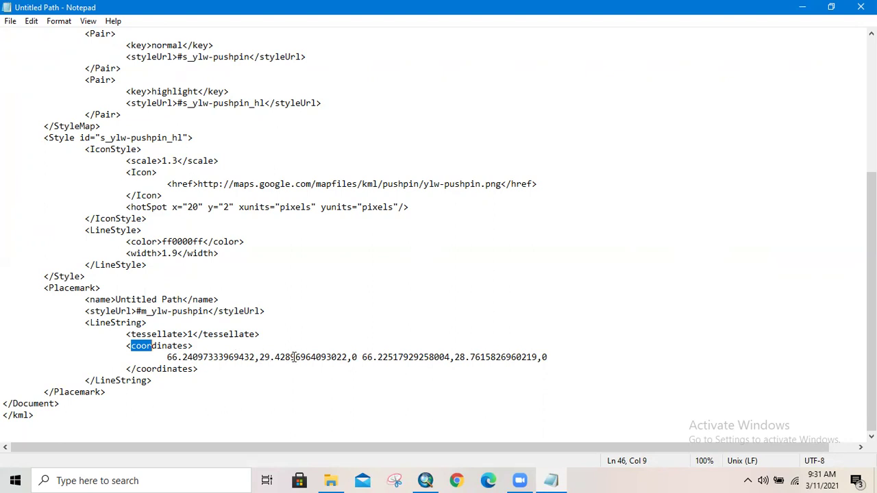
- Put the path's second coordinate set on its own line, indented to align under the first one
{"action": "left_click", "coordinate": [361, 357]}
{"action": "key", "text": "Return"}
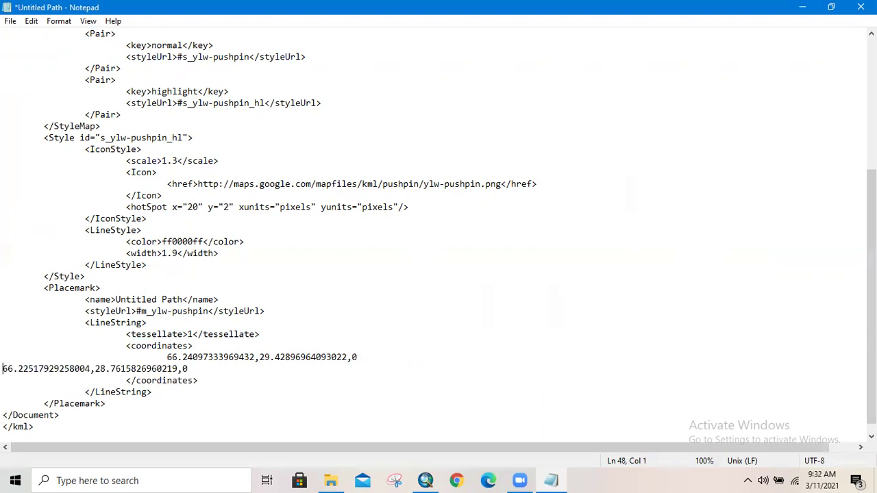
{"action": "key", "text": "Tab"}
{"action": "key", "text": "Tab"}
{"action": "key", "text": "Tab"}
{"action": "key", "text": "Tab"}
{"action": "key", "text": "Tab"}
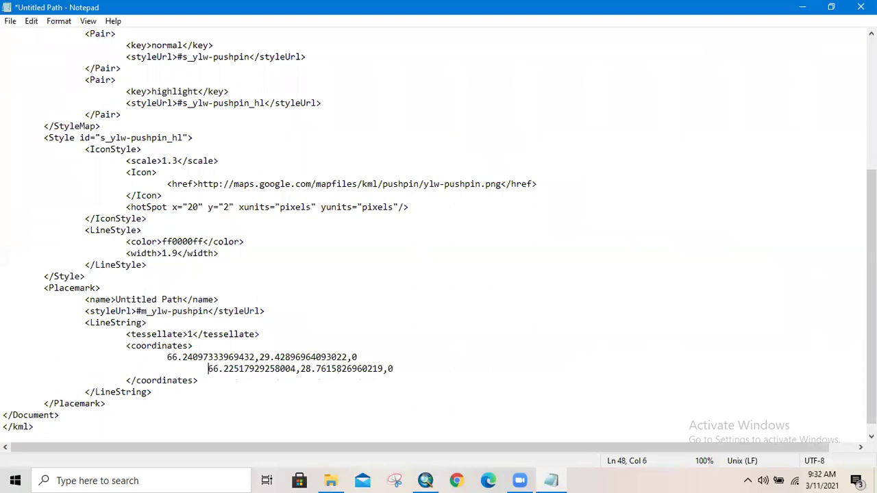
{"action": "key", "text": "BackSpace"}
{"action": "key", "text": "Right"}
{"action": "key", "text": "Right"}
{"action": "key", "text": "Right"}
{"action": "key", "text": "Right"}
{"action": "key", "text": "Right"}
{"action": "key", "text": "Right"}
{"action": "key", "text": "Right"}
{"action": "key", "text": "Right"}
{"action": "key", "text": "Right"}
{"action": "key", "text": "Right"}
{"action": "key", "text": "Right"}
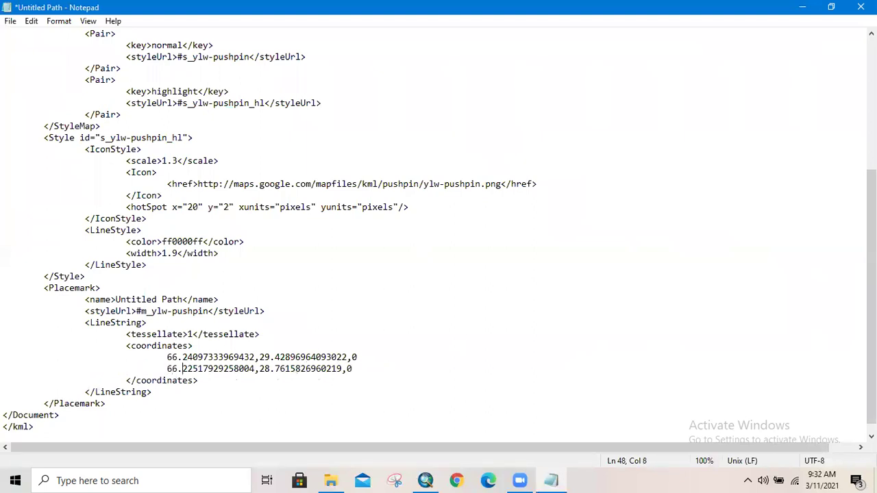
{"action": "key", "text": "Right"}
{"action": "key", "text": "Right"}
{"action": "key", "text": "Right"}
{"action": "key", "text": "Right"}
{"action": "key", "text": "Right"}
{"action": "key", "text": "Right"}
{"action": "key", "text": "Right"}
{"action": "key", "text": "Right"}
{"action": "key", "text": "Right"}
{"action": "key", "text": "Right"}
{"action": "key", "text": "Right"}
{"action": "key", "text": "Right"}
{"action": "key", "text": "Right"}
{"action": "key", "text": "Right"}
- Separate the two coordinate lines from the opening and closing coordinates tags with a blank line above and below
{"action": "left_click", "coordinate": [204, 346]}
{"action": "key", "text": "Return"}
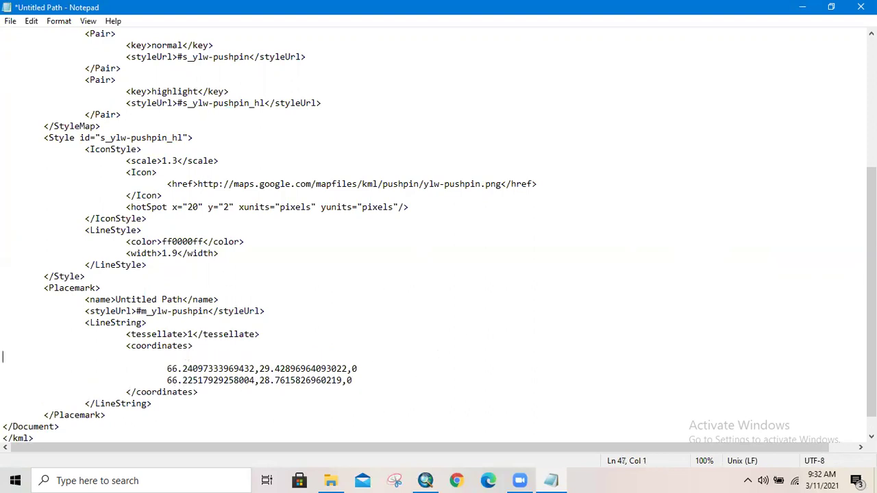
{"action": "left_click", "coordinate": [205, 391]}
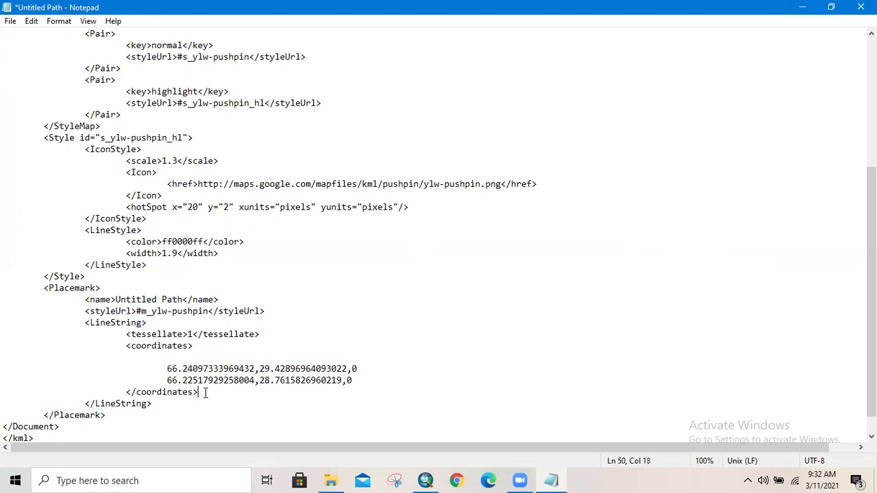
{"action": "left_click", "coordinate": [121, 391]}
{"action": "key", "text": "Return"}
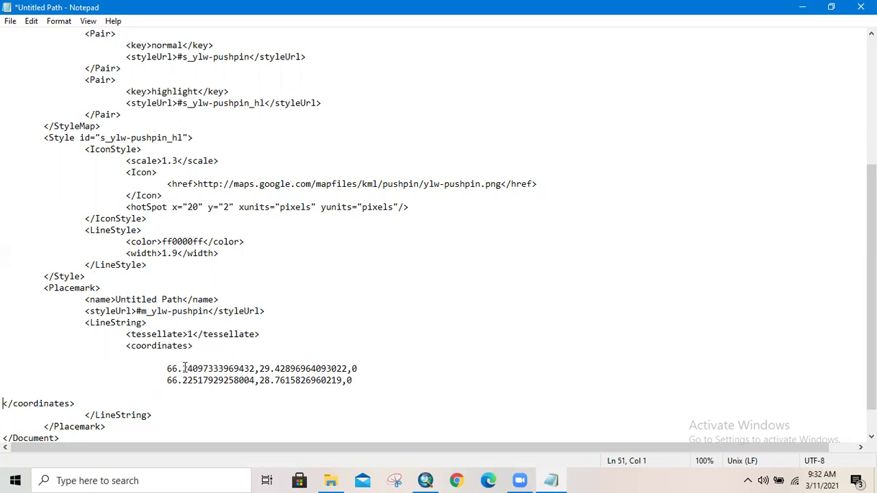
- Look up a start point on the ArcMap map and set the first coordinate's longitude in the Notepad KML to 66.965
{"action": "left_click", "coordinate": [184, 368]}
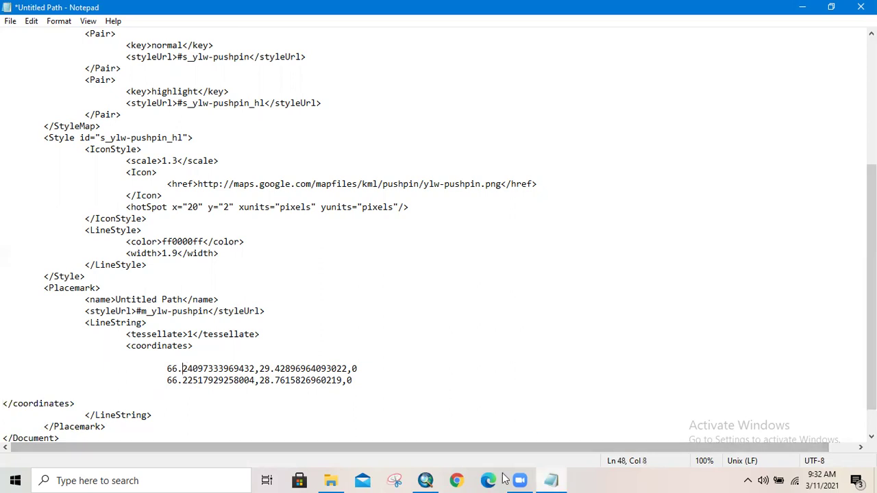
{"action": "left_click", "coordinate": [430, 479]}
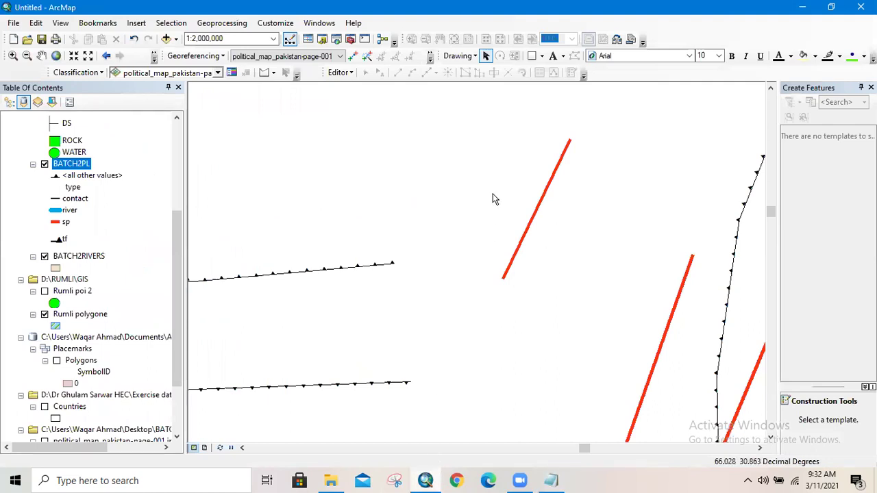
{"action": "scroll", "coordinate": [516, 184], "scroll_direction": "down", "scroll_amount": 2}
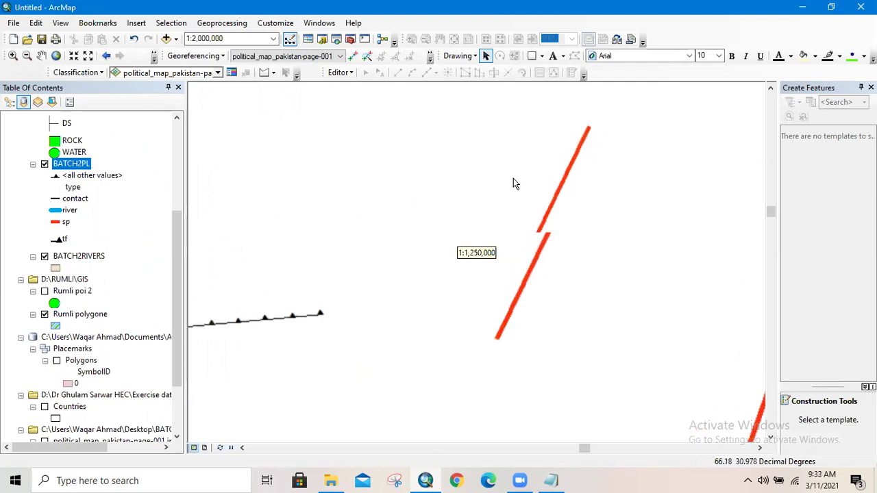
{"action": "scroll", "coordinate": [515, 183], "scroll_direction": "up", "scroll_amount": 2}
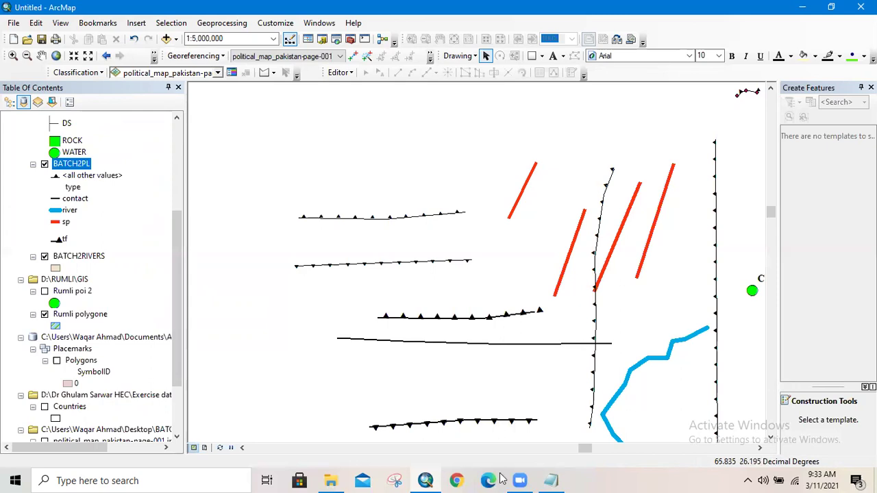
{"action": "left_click", "coordinate": [551, 481]}
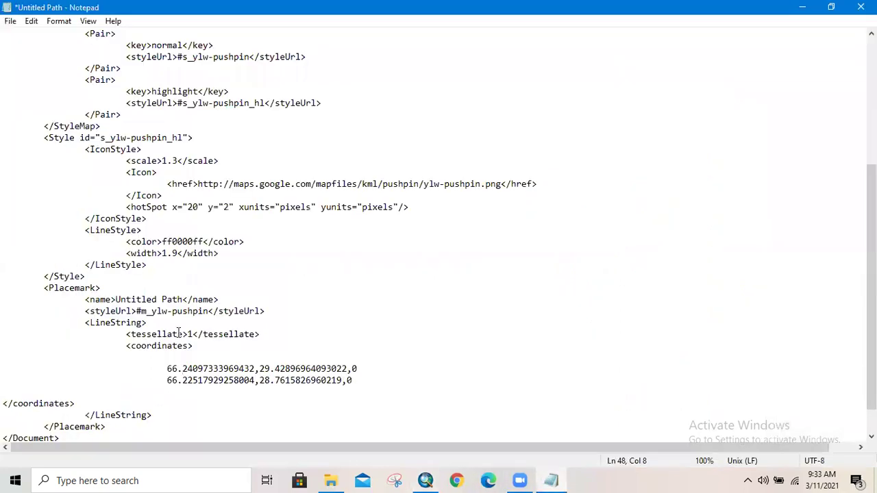
{"action": "key", "text": "shift+Right"}
{"action": "key", "text": "shift+Right"}
{"action": "key", "text": "shift+Right"}
{"action": "key", "text": "shift+Right"}
{"action": "key", "text": "shift+Right"}
{"action": "key", "text": "shift+Right"}
{"action": "key", "text": "shift+Right"}
{"action": "key", "text": "shift+Right"}
{"action": "key", "text": "shift+Right"}
{"action": "key", "text": "shift+Right"}
{"action": "key", "text": "shift+Right"}
{"action": "key", "text": "shift+Right"}
{"action": "key", "text": "shift+Right"}
{"action": "key", "text": "shift+Right"}
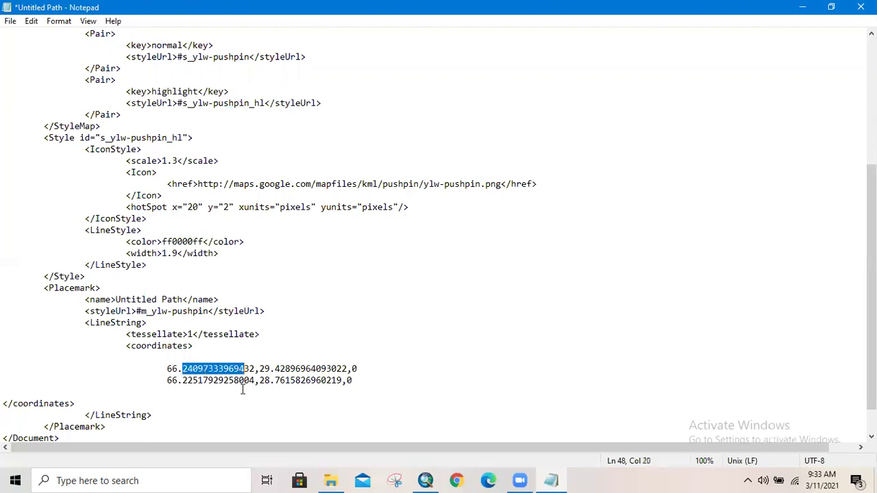
{"action": "type", "text": "965"}
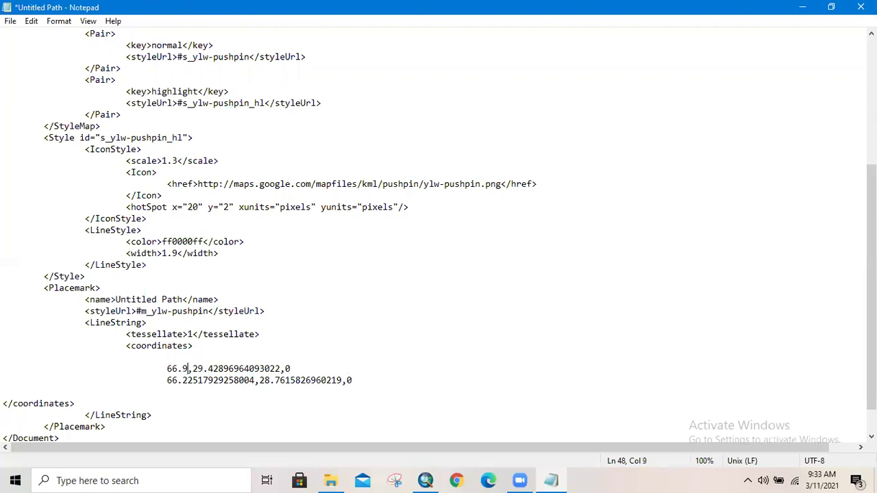
- Check the start point in ArcMap and set the first coordinate's latitude in Notepad to 30.668, with a space after the preceding comma
{"action": "key", "text": "Right"}
{"action": "key", "text": "Right"}
{"action": "key", "text": "Right"}
{"action": "key", "text": "Right"}
{"action": "key", "text": "Left"}
{"action": "key", "text": "Left"}
{"action": "key", "text": "Left"}
{"action": "key", "text": "Right"}
{"action": "key", "text": "Right"}
{"action": "key", "text": "Right"}
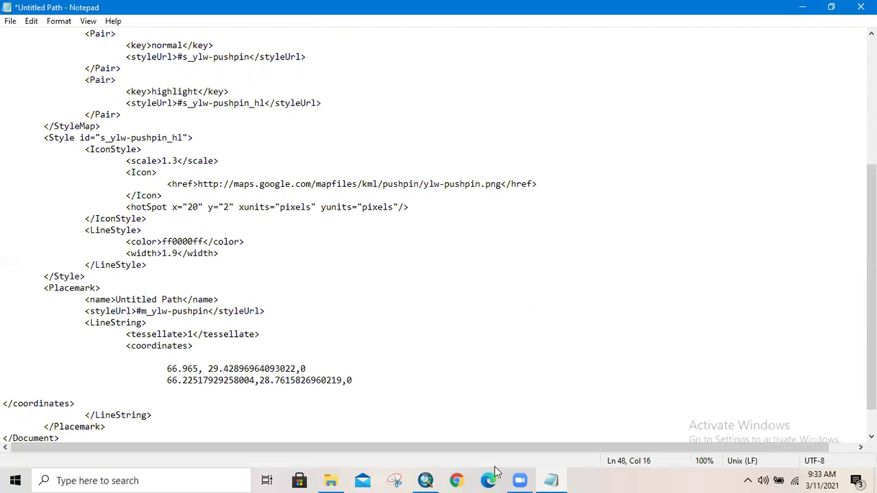
{"action": "left_click", "coordinate": [551, 479]}
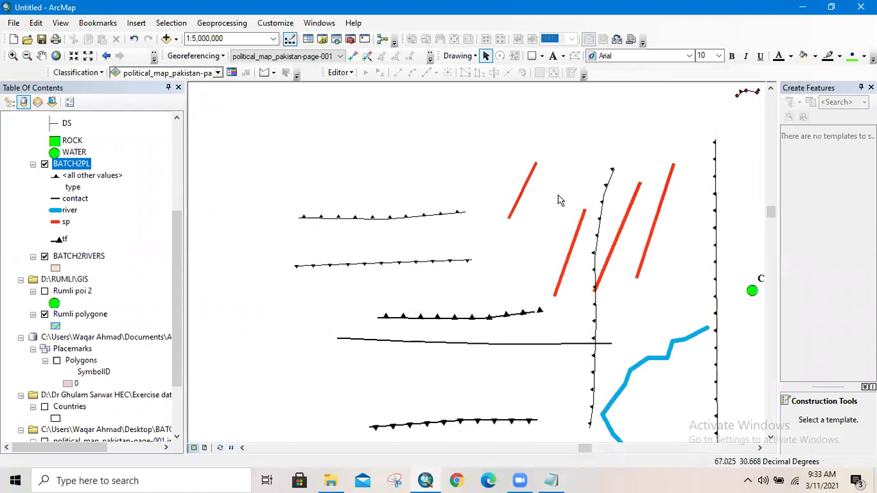
{"action": "left_click", "coordinate": [426, 480]}
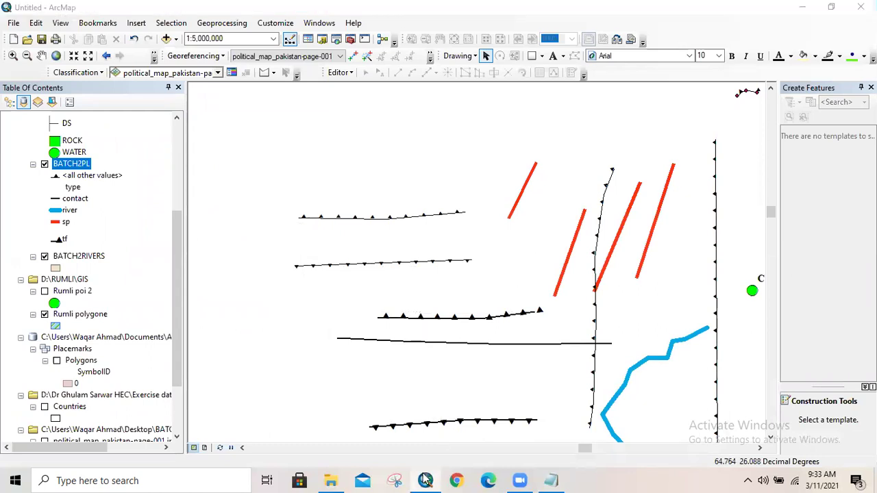
{"action": "left_click", "coordinate": [551, 479]}
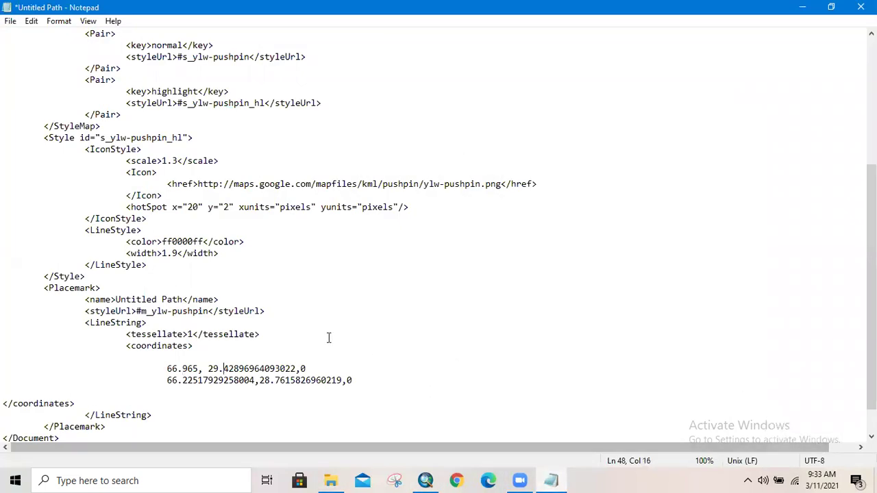
{"action": "key", "text": "Left"}
{"action": "key", "text": "Left"}
{"action": "key", "text": "BackSpace"}
{"action": "key", "text": "BackSpace"}
{"action": "type", "text": "30"}
{"action": "key", "text": "Right"}
{"action": "key", "text": "shift+Right"}
{"action": "key", "text": "shift+Right"}
{"action": "key", "text": "shift+Right"}
{"action": "key", "text": "shift+Right"}
{"action": "key", "text": "shift+Right"}
{"action": "key", "text": "shift+Right"}
{"action": "key", "text": "shift+Right"}
{"action": "key", "text": "shift+Right"}
{"action": "key", "text": "shift+Right"}
{"action": "key", "text": "shift+Right"}
{"action": "key", "text": "shift+Right"}
{"action": "key", "text": "shift+Right"}
{"action": "key", "text": "shift+Right"}
{"action": "key", "text": "shift+Right"}
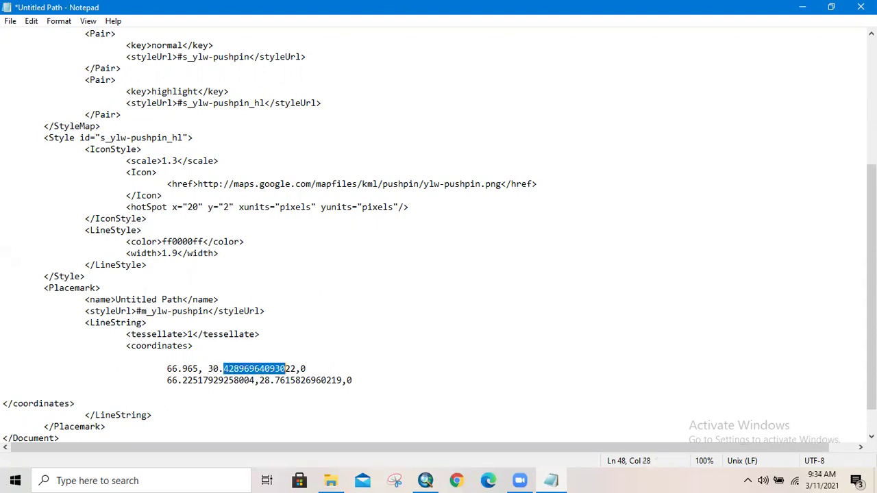
{"action": "type", "text": "668"}
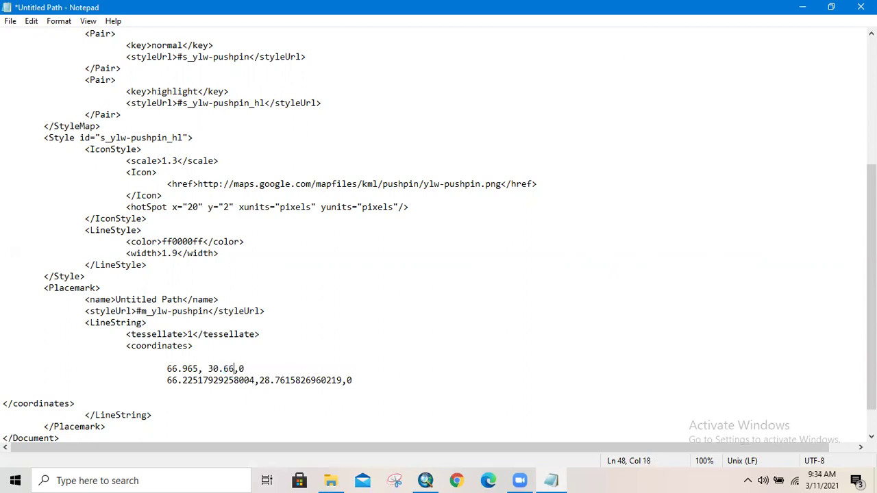
- Look up an end point on the ArcMap map and set the second coordinate's longitude in the Notepad KML to 66.513
{"action": "key", "text": "Right"}
{"action": "key", "text": "Right"}
{"action": "key", "text": "Right"}
{"action": "key", "text": "Right"}
{"action": "key", "text": "Right"}
{"action": "key", "text": "Right"}
{"action": "key", "text": "Right"}
{"action": "key", "text": "Right"}
{"action": "key", "text": "Right"}
{"action": "key", "text": "Right"}
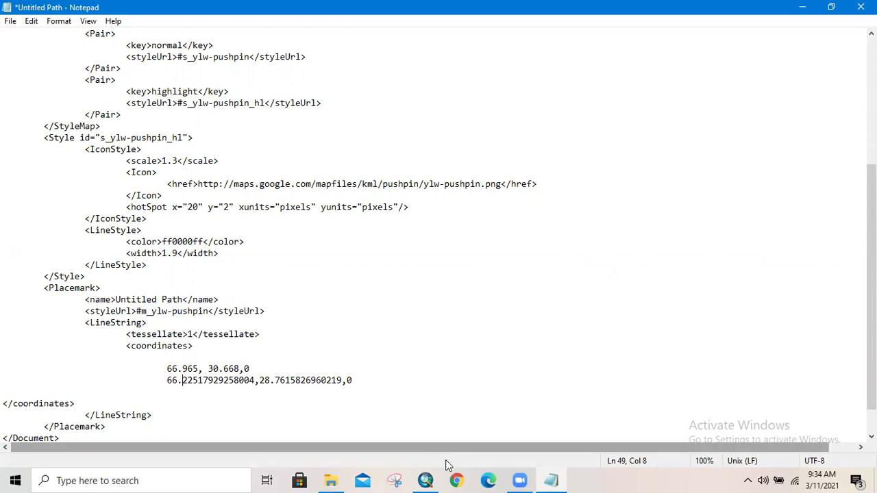
{"action": "left_click", "coordinate": [428, 480]}
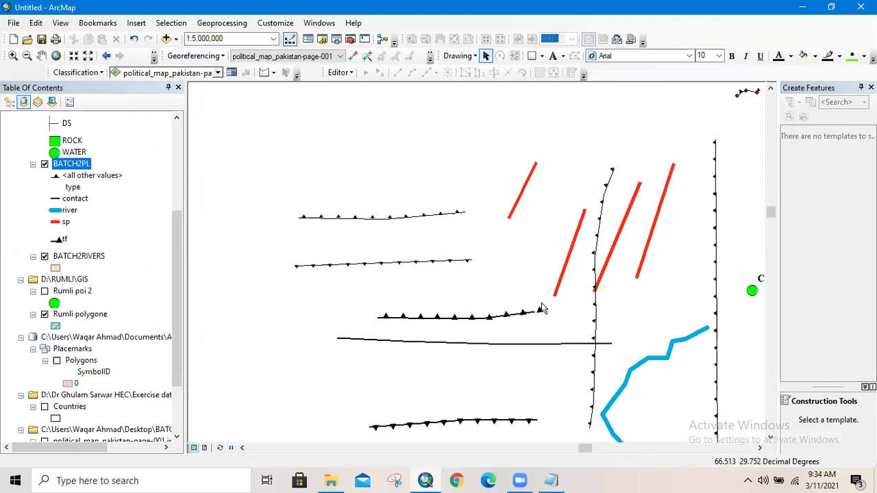
{"action": "left_click", "coordinate": [552, 479]}
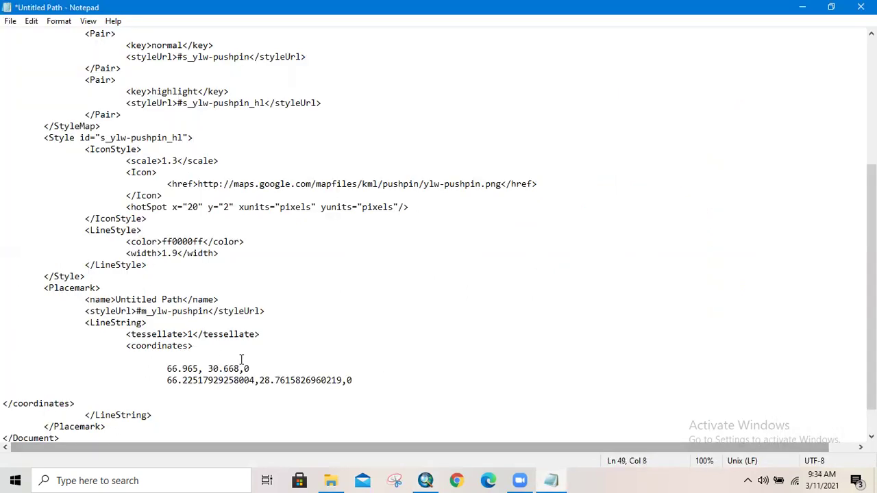
{"action": "key", "text": "shift+Right"}
{"action": "key", "text": "shift+Right"}
{"action": "key", "text": "shift+Right"}
{"action": "key", "text": "shift+Right"}
{"action": "key", "text": "shift+Right"}
{"action": "key", "text": "shift+Right"}
{"action": "key", "text": "shift+Right"}
{"action": "key", "text": "shift+Right"}
{"action": "key", "text": "shift+Right"}
{"action": "key", "text": "shift+Right"}
{"action": "key", "text": "shift+Right"}
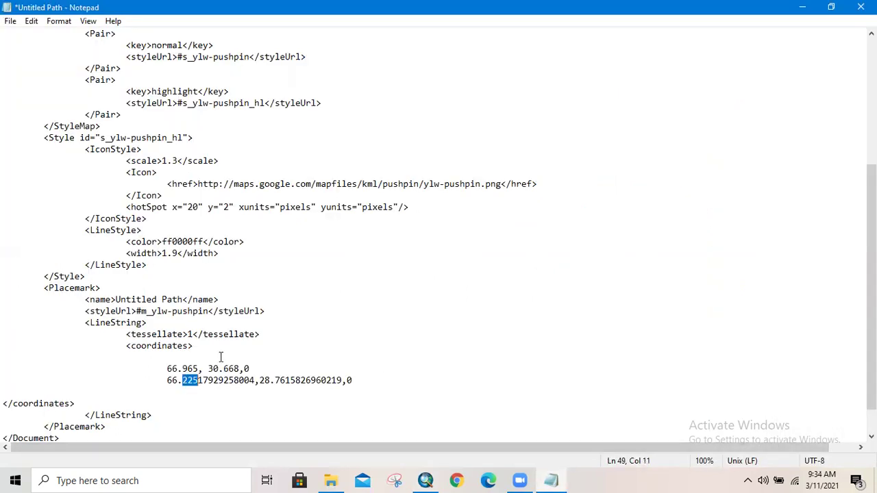
{"action": "key", "text": "shift+Right"}
{"action": "key", "text": "shift+Right"}
{"action": "key", "text": "shift+Right"}
{"action": "type", "text": "513"}
- Check the end point in ArcMap and replace the second coordinate's latitude in Notepad with 298.752
{"action": "key", "text": "Right"}
{"action": "key", "text": "Right"}
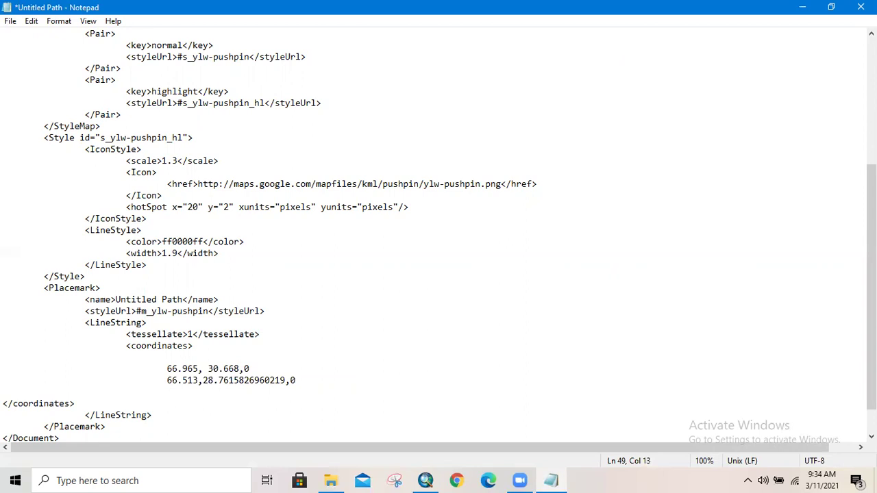
{"action": "left_click", "coordinate": [552, 481]}
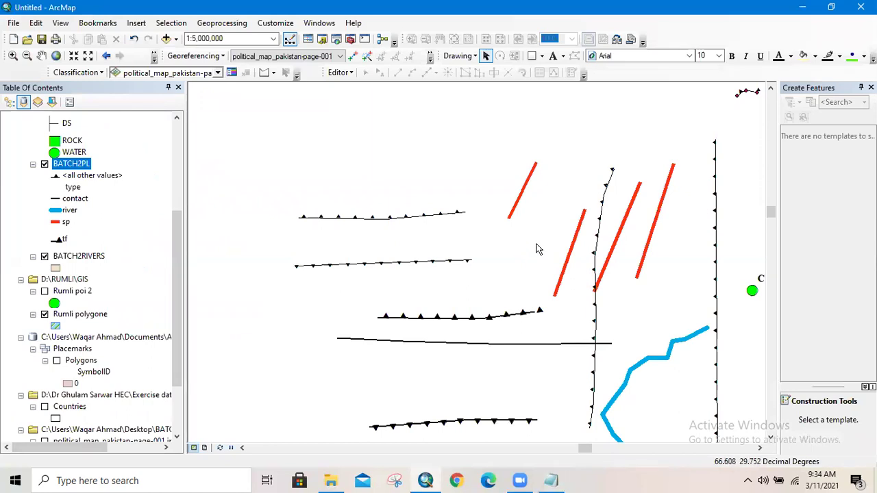
{"action": "left_click", "coordinate": [553, 478]}
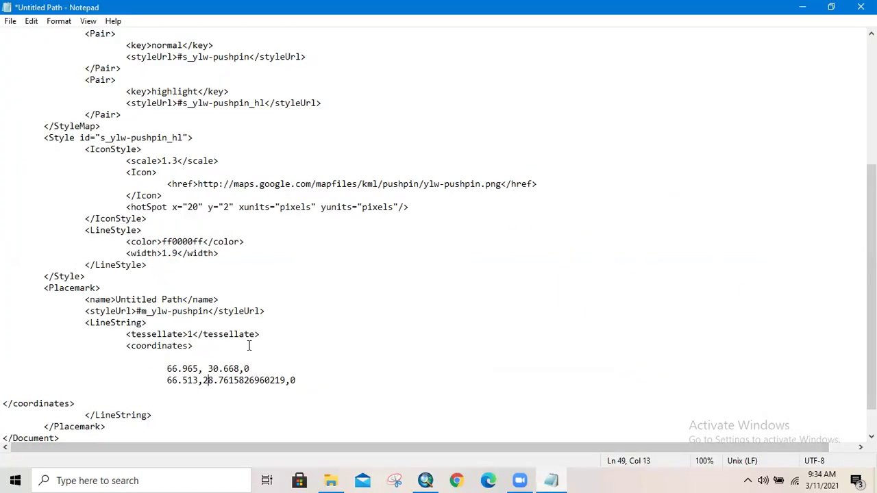
{"action": "type", "text": "9"}
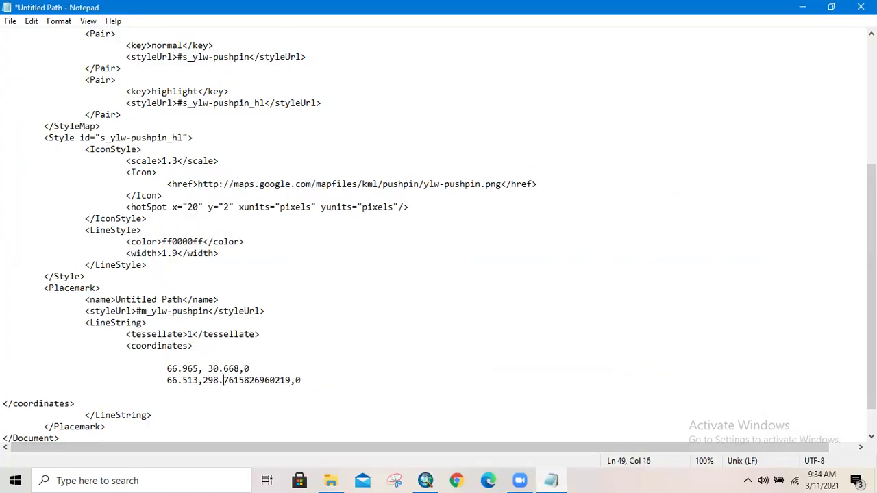
{"action": "key", "text": "Right"}
{"action": "key", "text": "shift+Right"}
{"action": "key", "text": "shift+Right"}
{"action": "key", "text": "shift+Right"}
{"action": "key", "text": "shift+Right"}
{"action": "key", "text": "shift+Right"}
{"action": "key", "text": "shift+Right"}
{"action": "key", "text": "shift+Right"}
{"action": "key", "text": "shift+Right"}
{"action": "key", "text": "shift+Right"}
{"action": "key", "text": "shift+Right"}
{"action": "key", "text": "shift+Right"}
{"action": "key", "text": "shift+Right"}
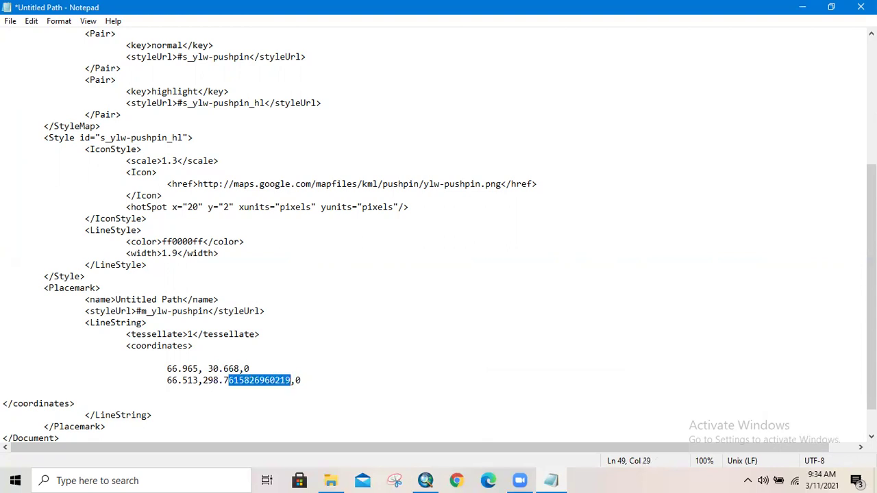
{"action": "type", "text": "52"}
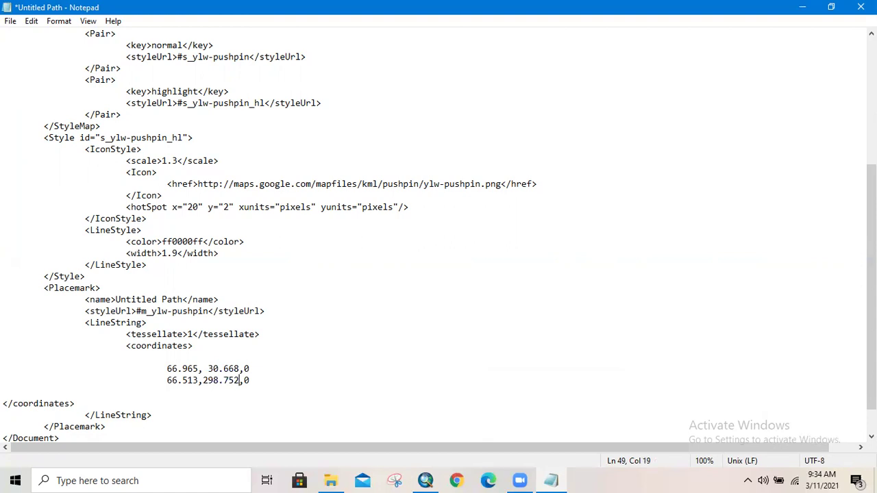
- Save the edited Untitled Path KML file and close it to return to ArcMap
{"action": "key", "text": "Right"}
{"action": "key", "text": "Right"}
{"action": "left_click", "coordinate": [10, 21]}
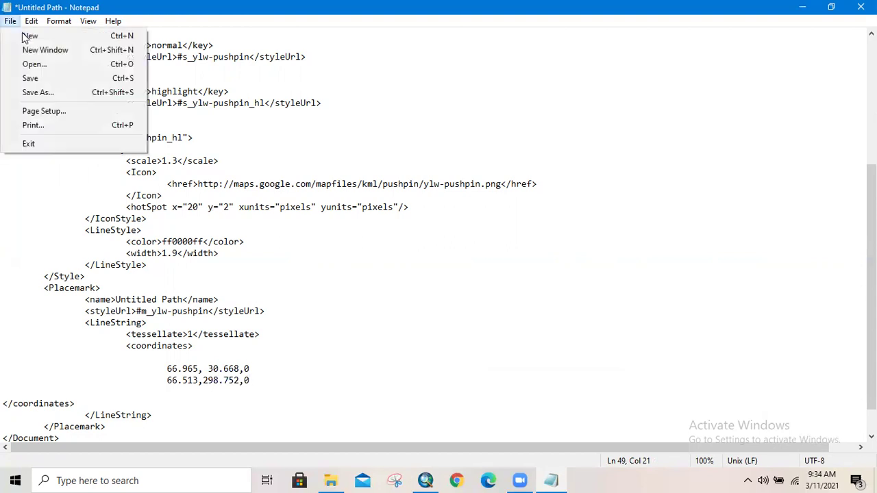
{"action": "left_click", "coordinate": [34, 78]}
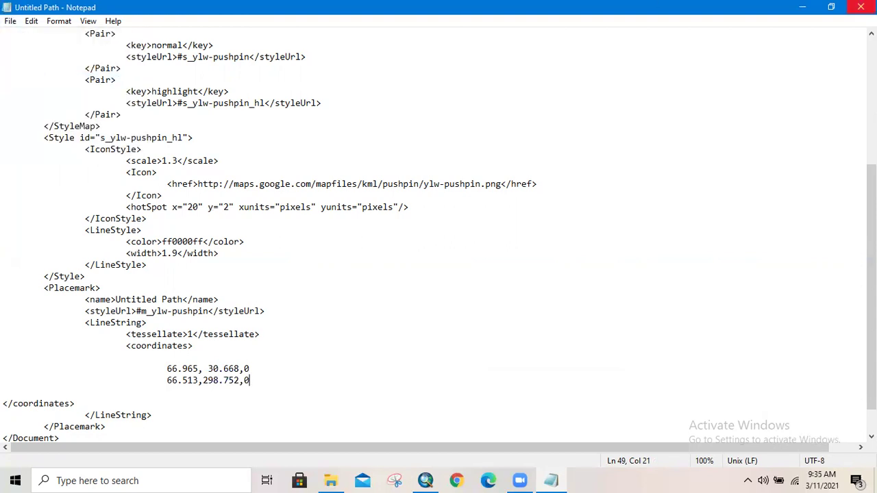
{"action": "left_click", "coordinate": [861, 7]}
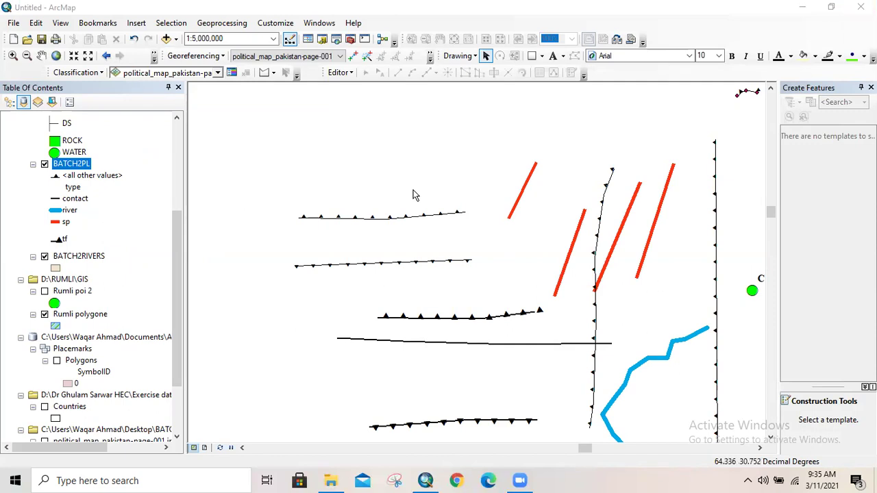
- Open the KML To Layer tool from the From KML conversion tools in ArcToolbox
{"action": "left_click", "coordinate": [352, 43]}
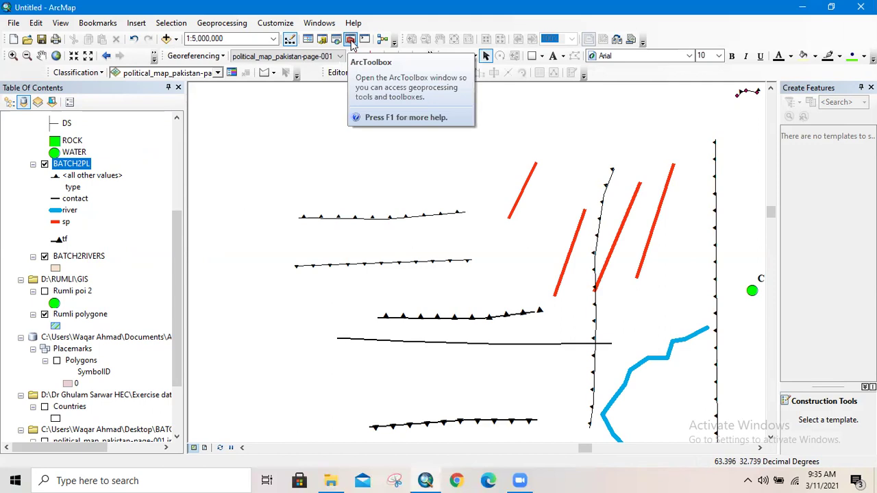
{"action": "left_click", "coordinate": [351, 42]}
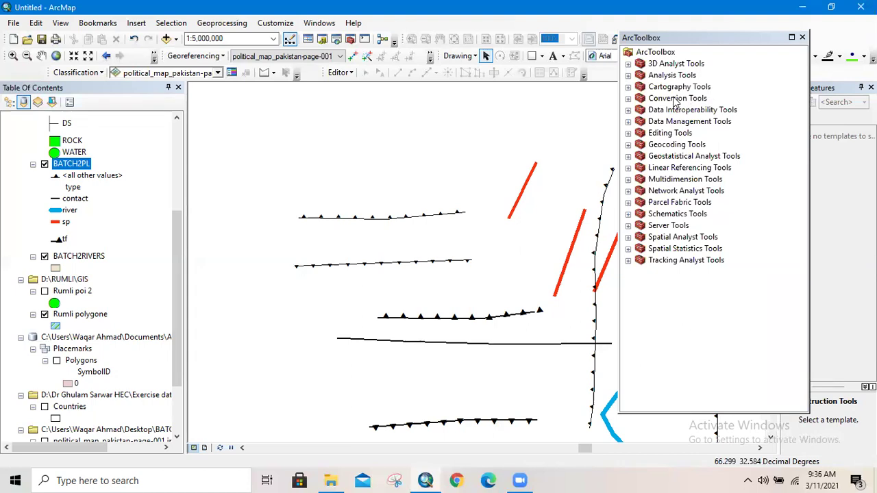
{"action": "left_click", "coordinate": [628, 100]}
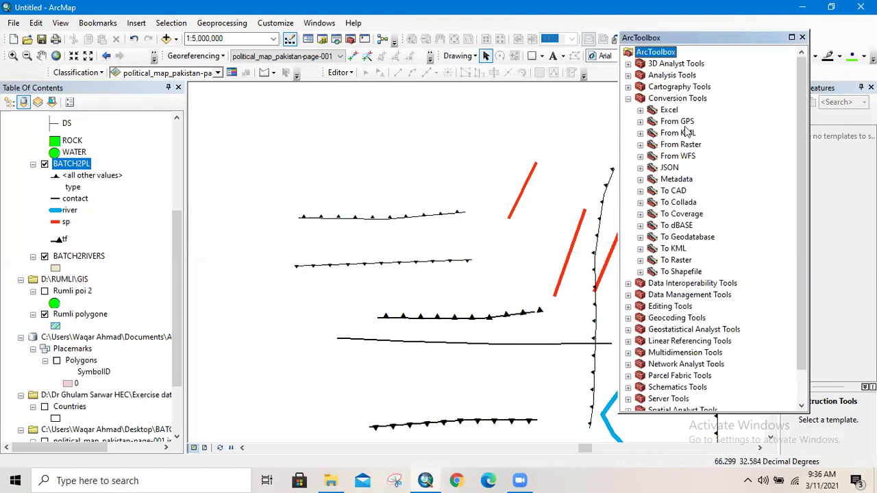
{"action": "left_click", "coordinate": [640, 133]}
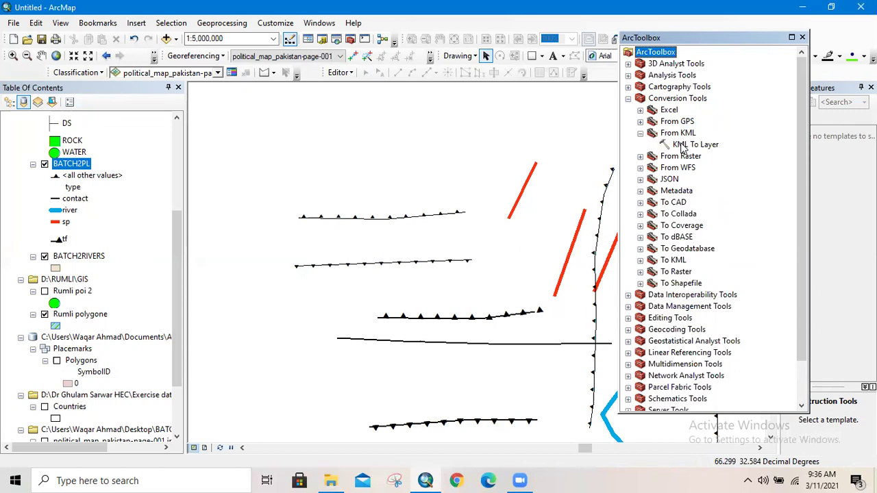
{"action": "double_click", "coordinate": [680, 145]}
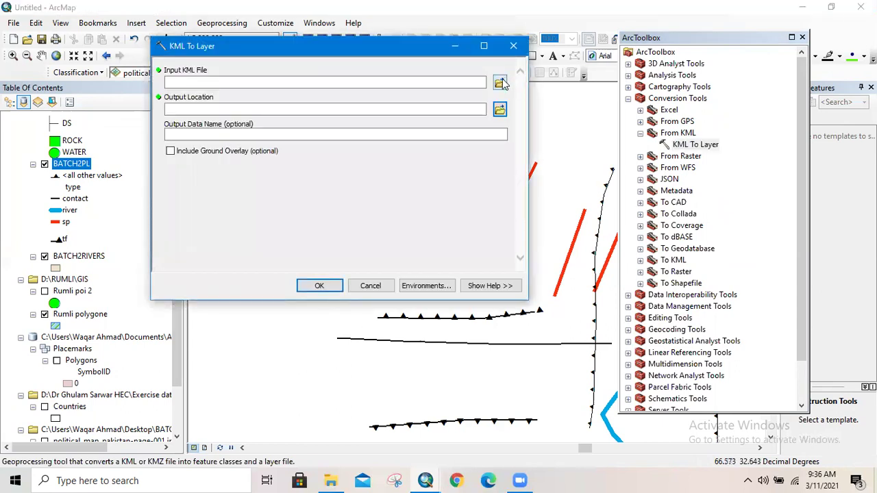
- Convert Untitled Path.kml from the BATCH 2 folder to a layer, using the default ArcGIS output location and the data name Untitled Path
{"action": "left_click", "coordinate": [501, 83]}
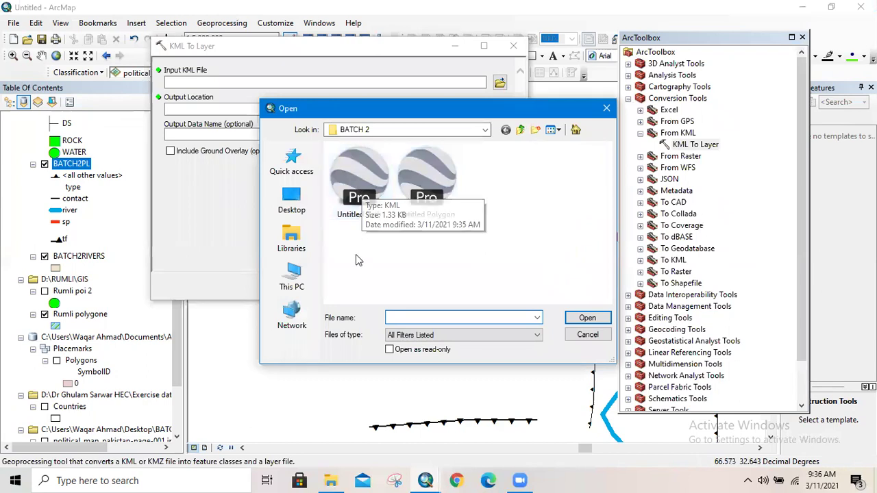
{"action": "double_click", "coordinate": [358, 194]}
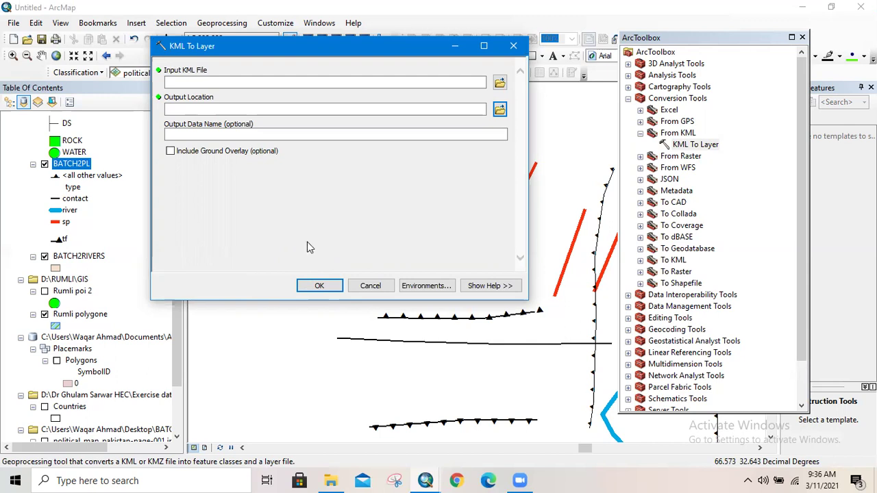
{"action": "type", "text": "C:\\Users\\Waqar Ahmad\\Desktop\\BATCH 2\\Untitled Path.kml"}
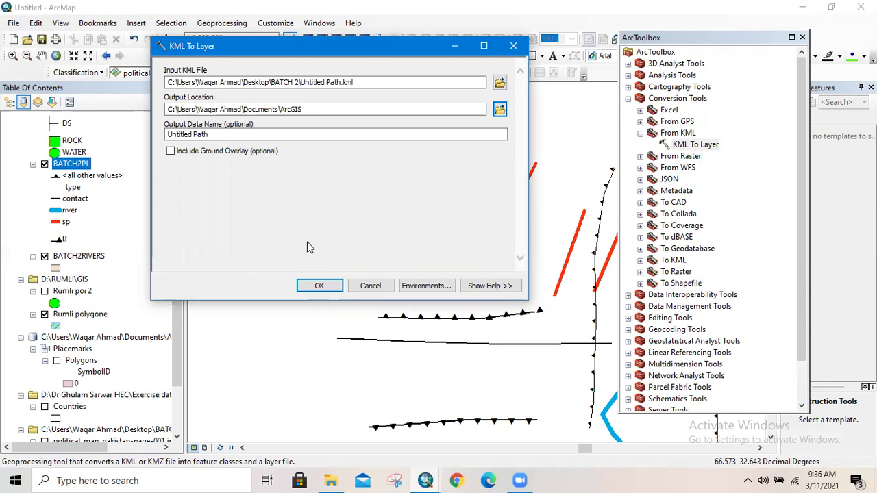
{"action": "left_click", "coordinate": [331, 289]}
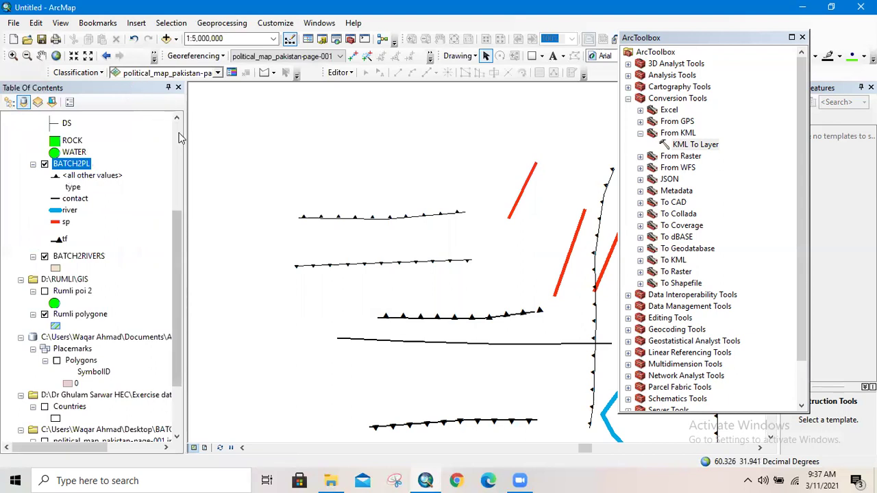
{"action": "scroll", "coordinate": [180, 137], "scroll_direction": "up", "scroll_amount": 5}
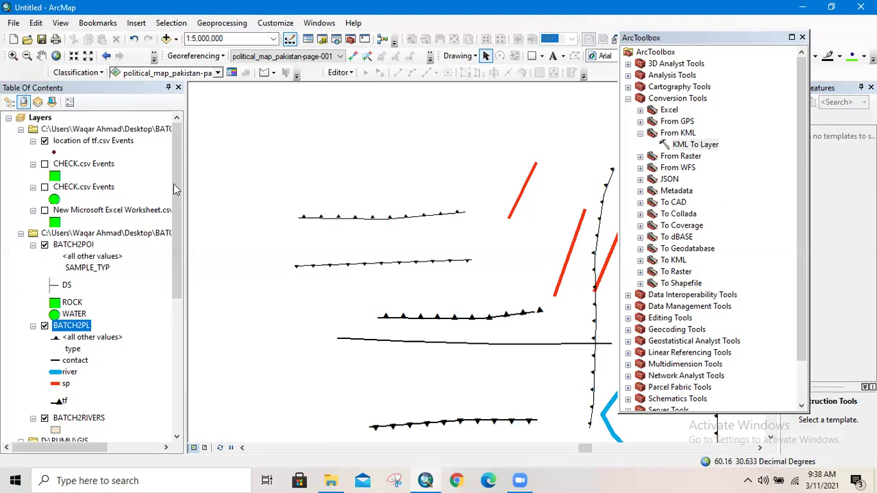
{"action": "left_click_drag", "start_coordinate": [177, 189], "coordinate": [178, 231]}
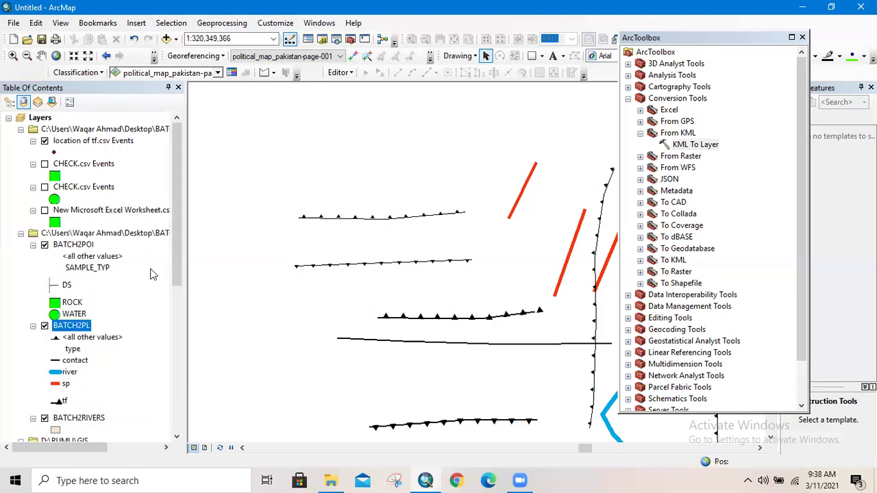
{"action": "scroll", "coordinate": [152, 274], "scroll_direction": "down", "scroll_amount": 2}
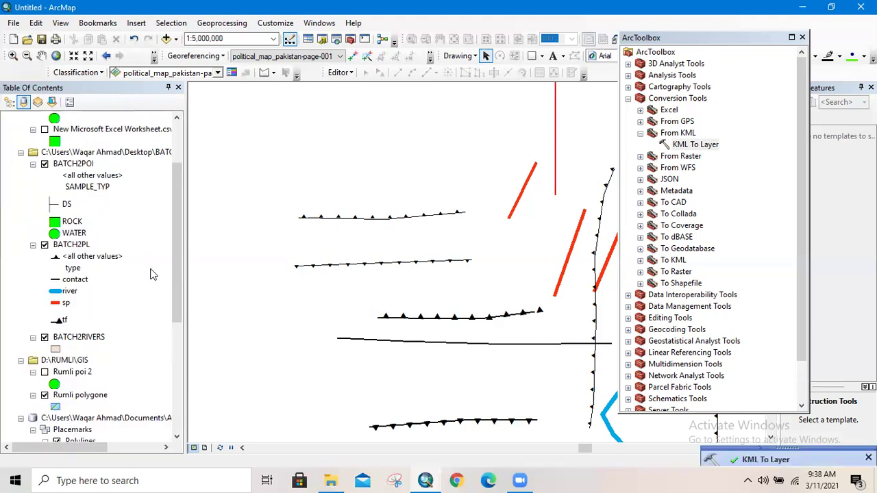
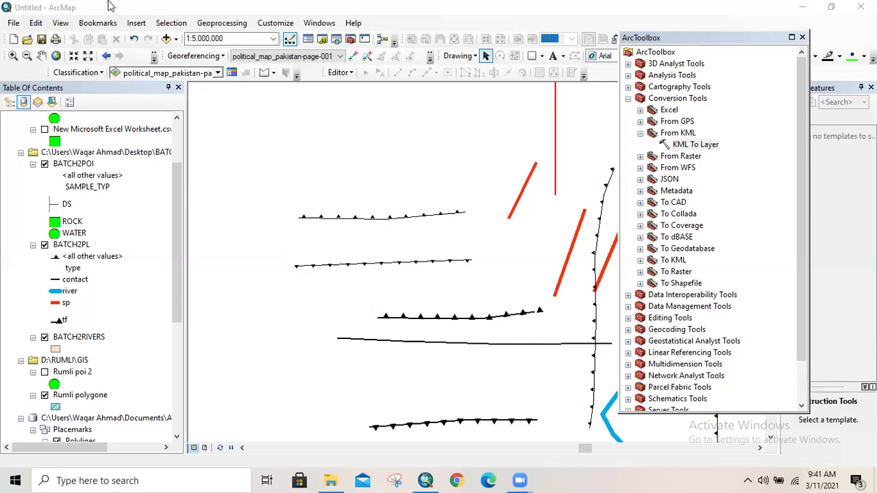
- Close the BATCH 2 folder window behind ArcMap and return to the map
{"action": "left_click", "coordinate": [803, 7]}
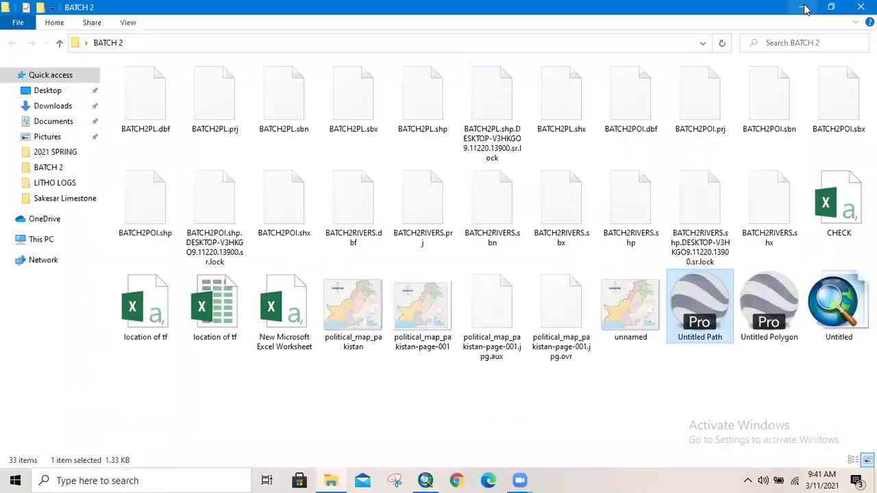
{"action": "left_click", "coordinate": [855, 7]}
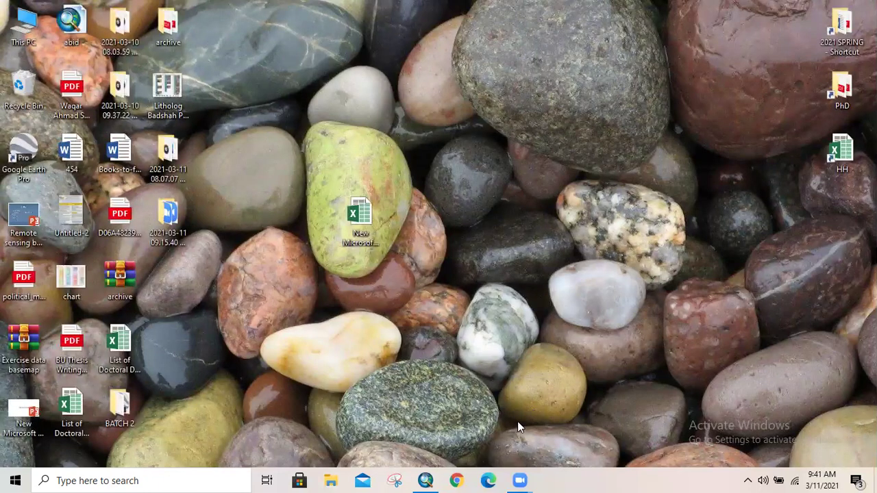
{"action": "left_click", "coordinate": [425, 480]}
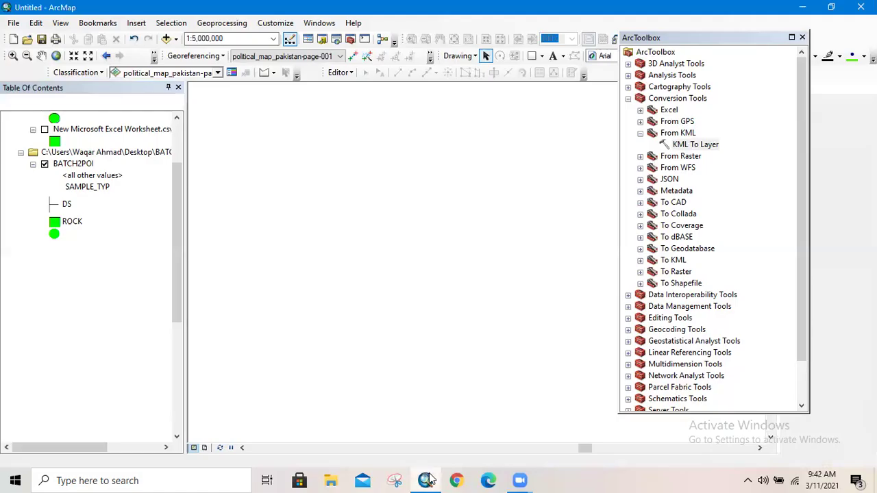
- Zoom the map out to 1:60,000,000 to examine the extent of the converted path line
{"action": "scroll", "coordinate": [433, 291], "scroll_direction": "down", "scroll_amount": 2}
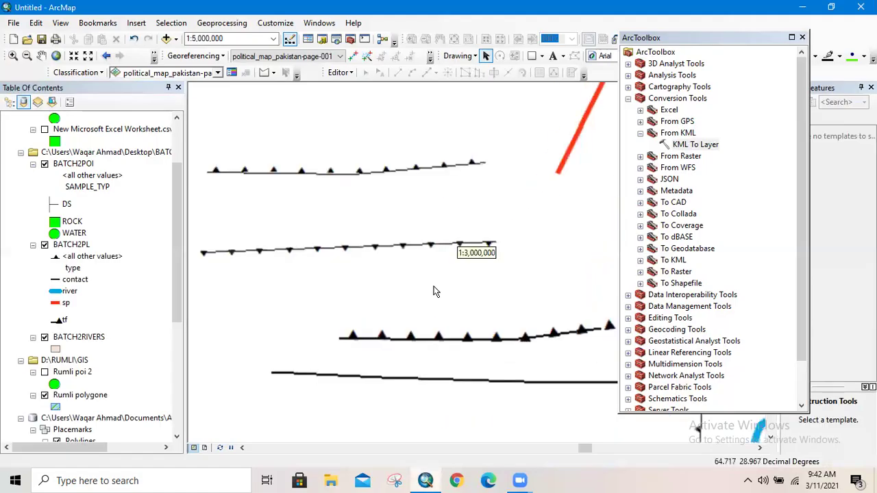
{"action": "scroll", "coordinate": [433, 291], "scroll_direction": "up", "scroll_amount": 4}
{"action": "scroll", "coordinate": [433, 291], "scroll_direction": "up", "scroll_amount": 2}
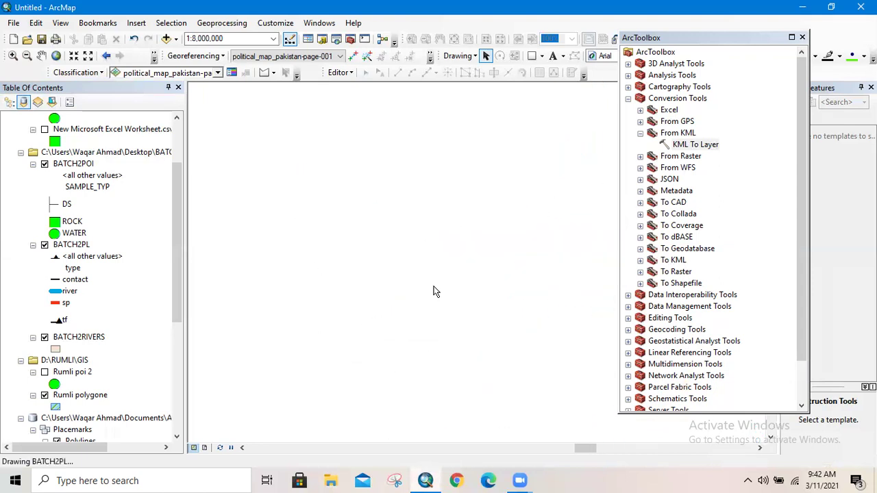
{"action": "scroll", "coordinate": [433, 292], "scroll_direction": "up", "scroll_amount": 1}
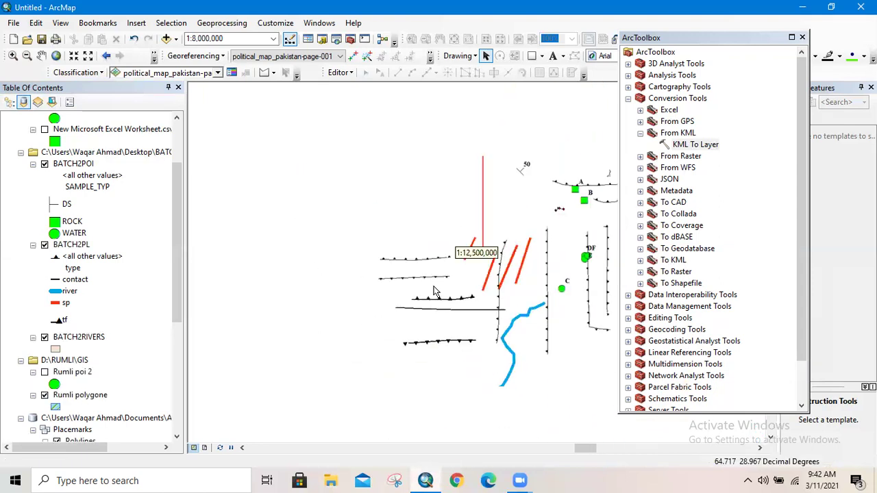
{"action": "scroll", "coordinate": [433, 291], "scroll_direction": "up", "scroll_amount": 3}
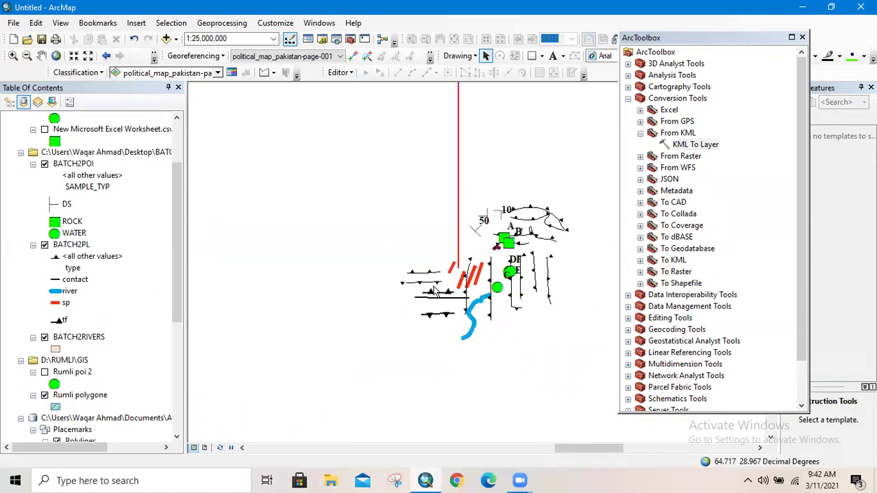
{"action": "scroll", "coordinate": [433, 292], "scroll_direction": "up", "scroll_amount": 2}
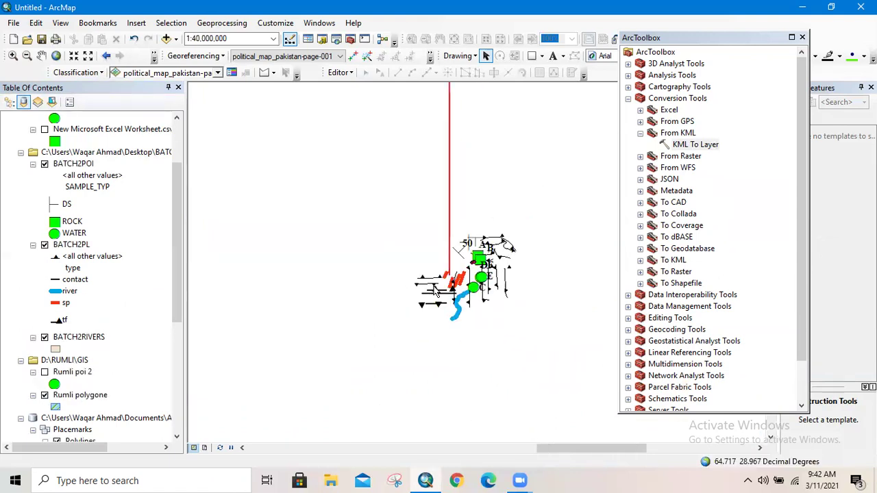
{"action": "scroll", "coordinate": [433, 291], "scroll_direction": "up", "scroll_amount": 1}
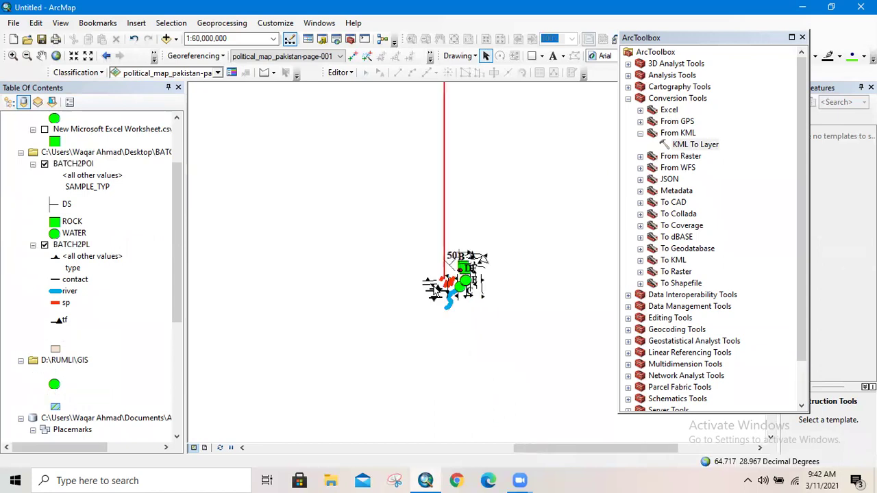
- Close ArcToolbox and shift the map view northward along the converted path line
{"action": "left_click", "coordinate": [682, 52]}
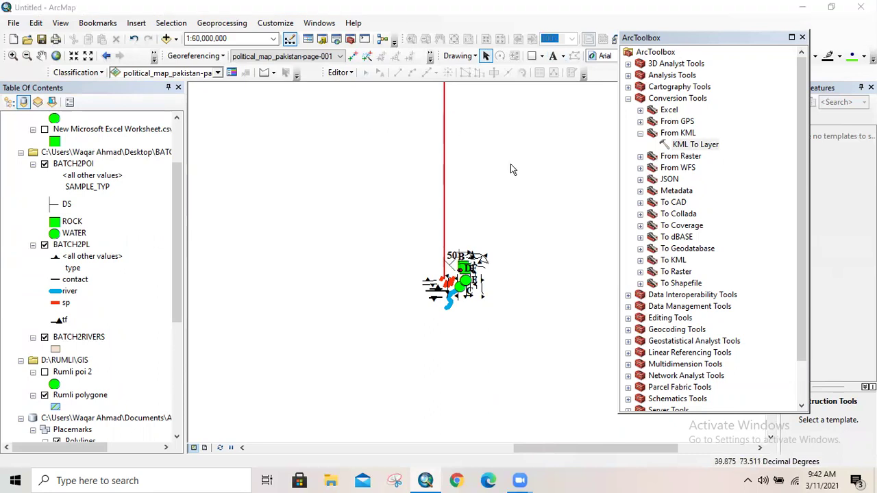
{"action": "left_click", "coordinate": [803, 38]}
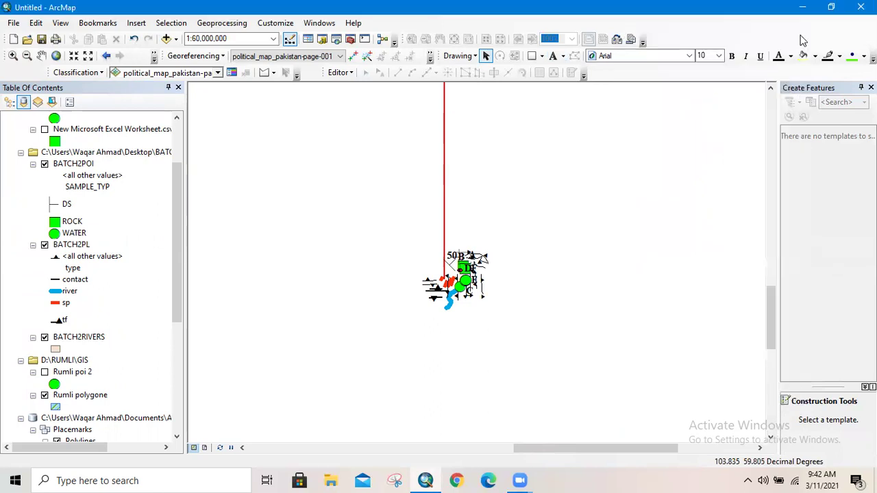
{"action": "left_click", "coordinate": [772, 89]}
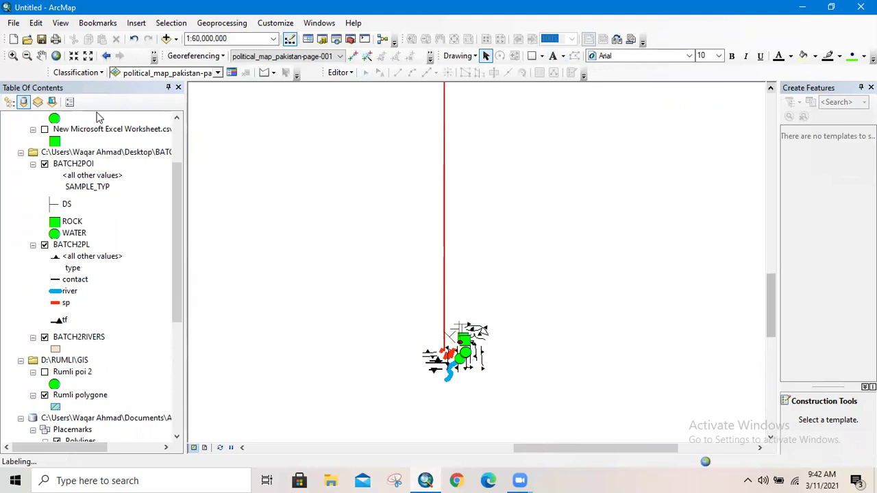
- Toggle the converted Polylines layer to identify its line, and remove the Untitled Path geodatabase from the map
{"action": "scroll", "coordinate": [79, 167], "scroll_direction": "up", "scroll_amount": 3}
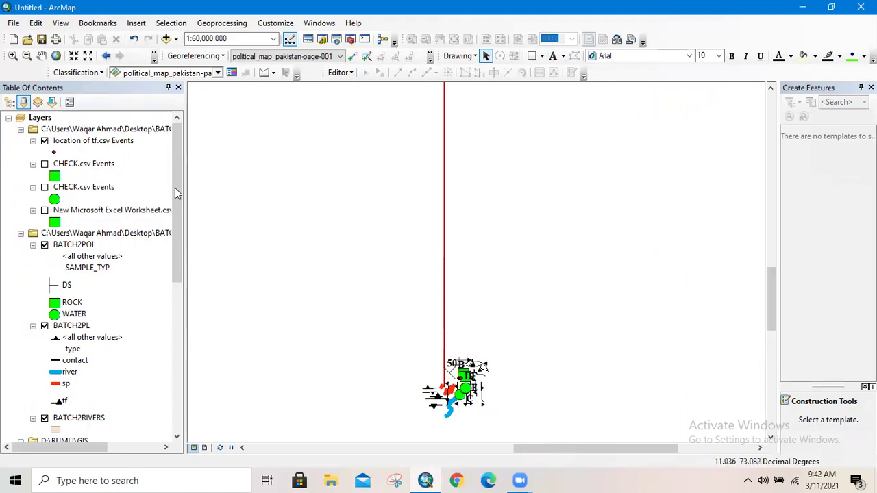
{"action": "left_click_drag", "start_coordinate": [180, 192], "coordinate": [184, 274]}
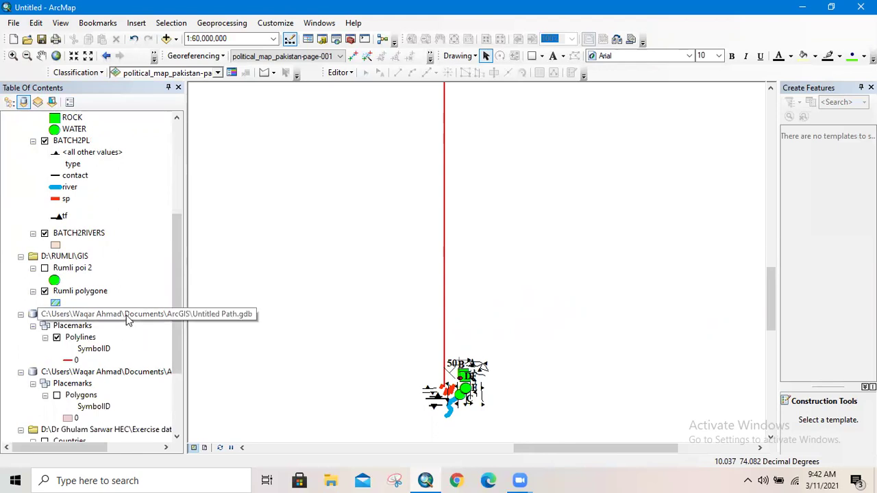
{"action": "left_click", "coordinate": [58, 338]}
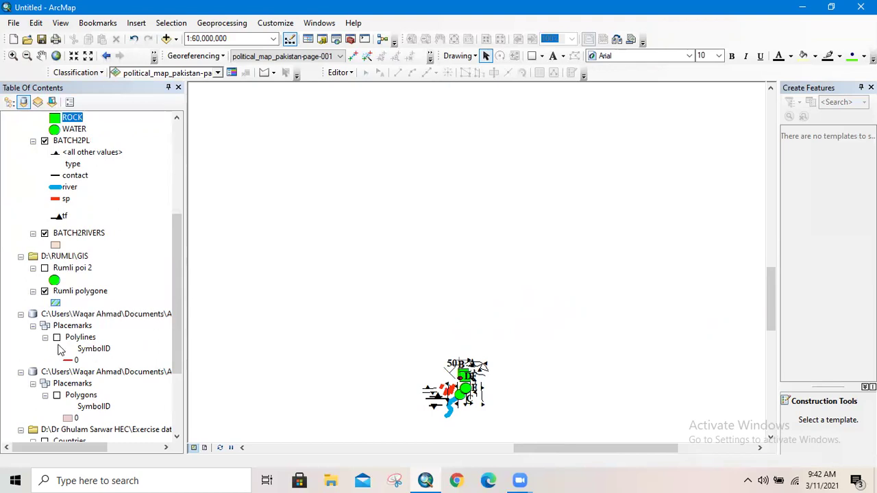
{"action": "left_click", "coordinate": [58, 338]}
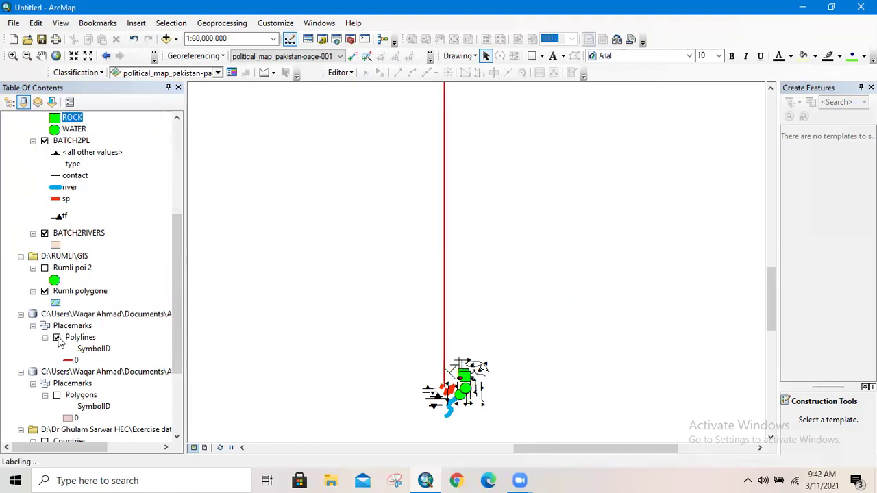
{"action": "left_click", "coordinate": [58, 338]}
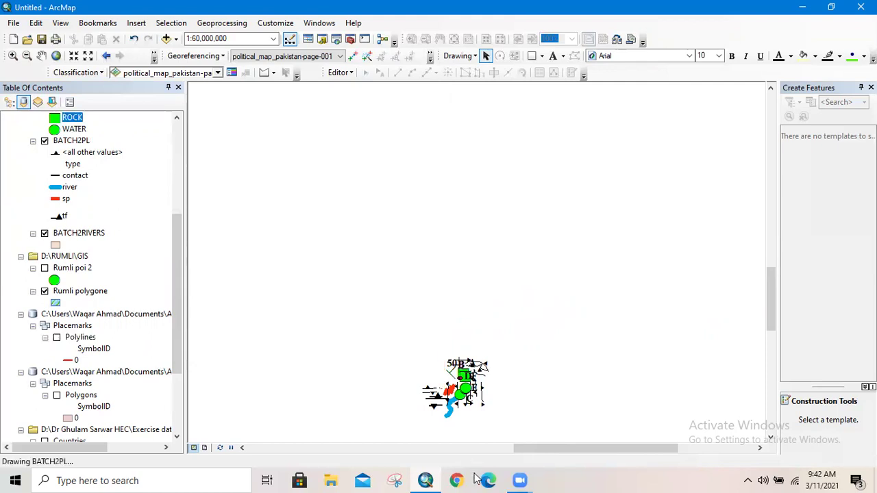
{"action": "right_click", "coordinate": [98, 318]}
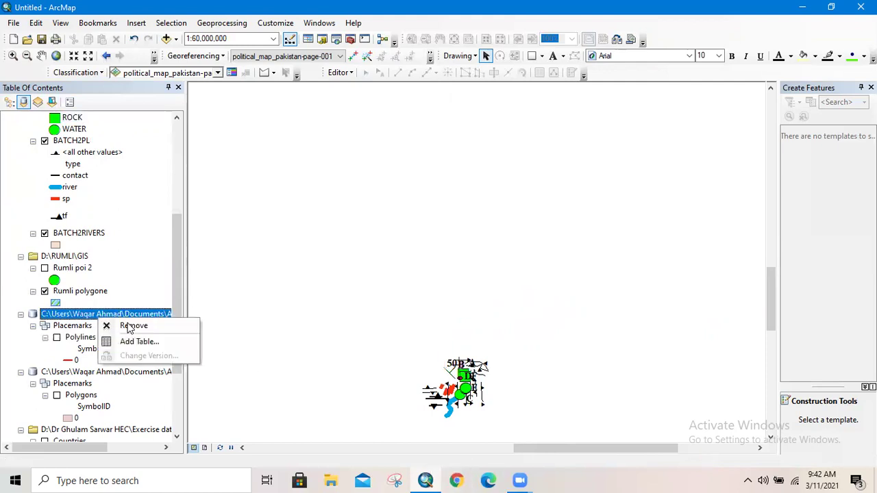
{"action": "left_click", "coordinate": [130, 326]}
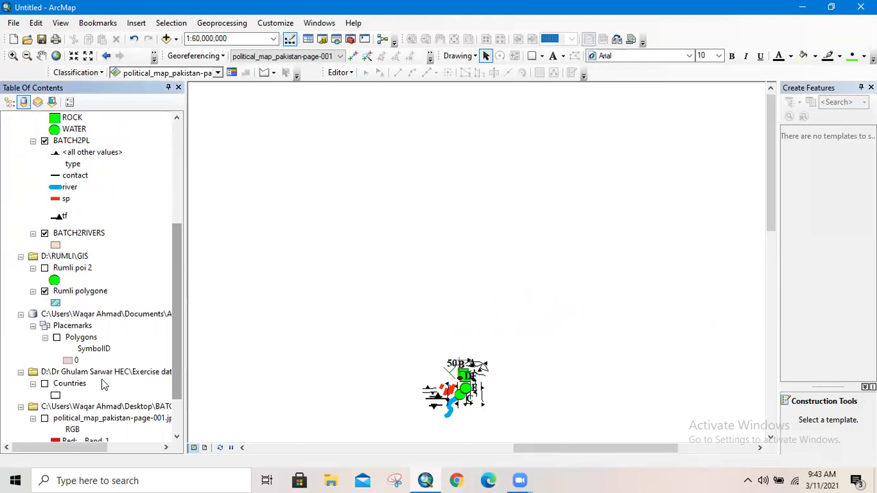
- Remove the World Imagery basemap layer and zoom in on the remaining map features
{"action": "scroll", "coordinate": [89, 377], "scroll_direction": "down", "scroll_amount": 2}
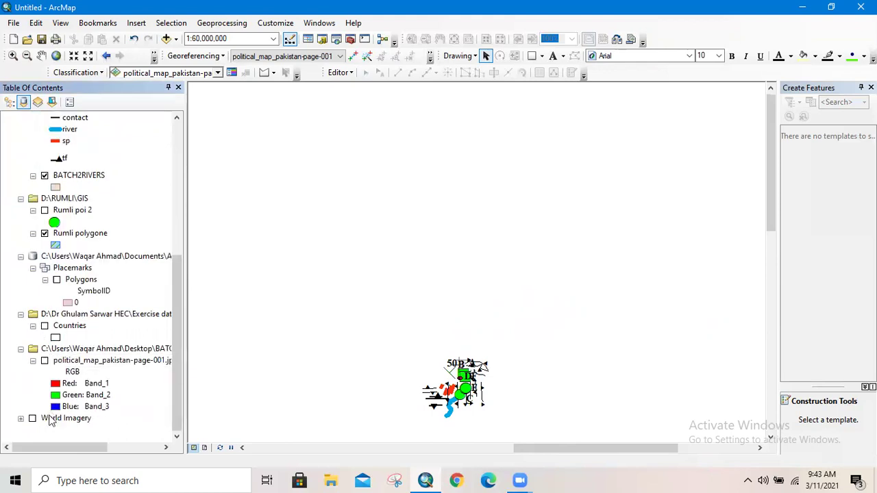
{"action": "right_click", "coordinate": [50, 419]}
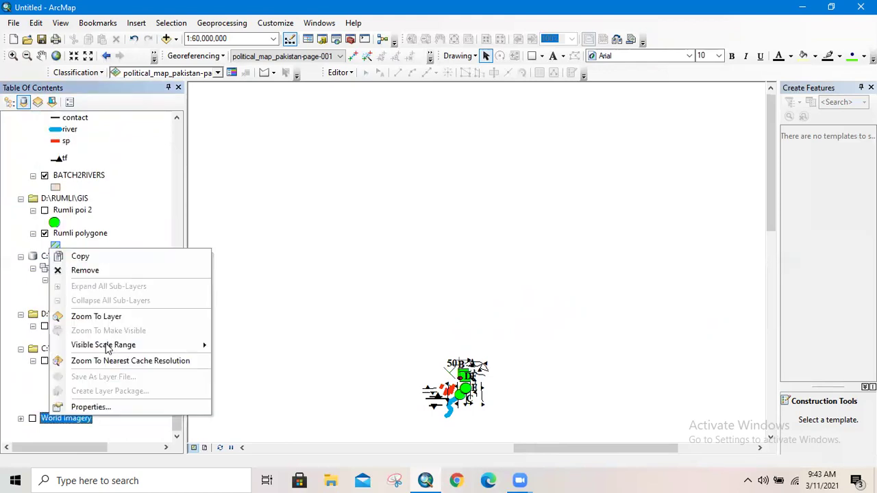
{"action": "left_click", "coordinate": [117, 270]}
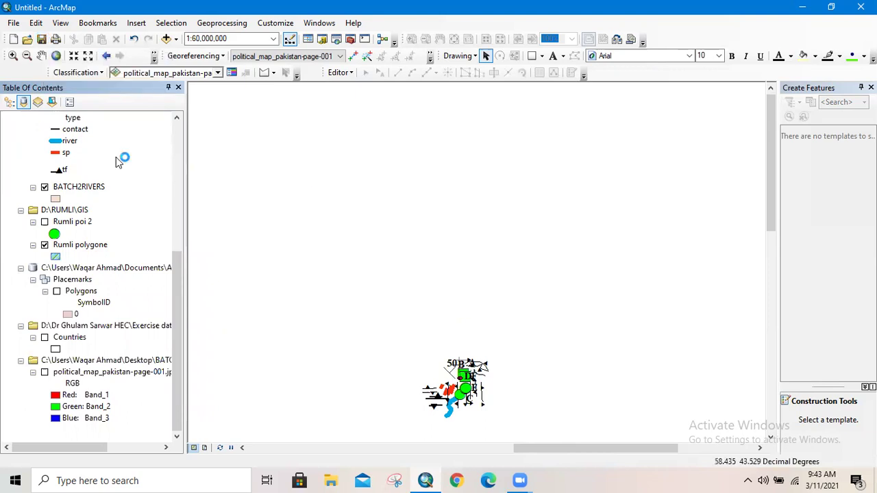
{"action": "left_click", "coordinate": [12, 56]}
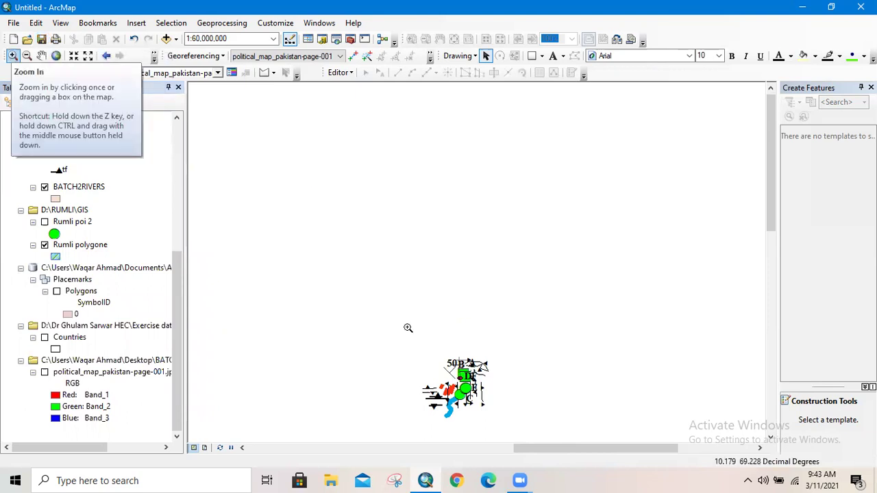
{"action": "left_click", "coordinate": [490, 433]}
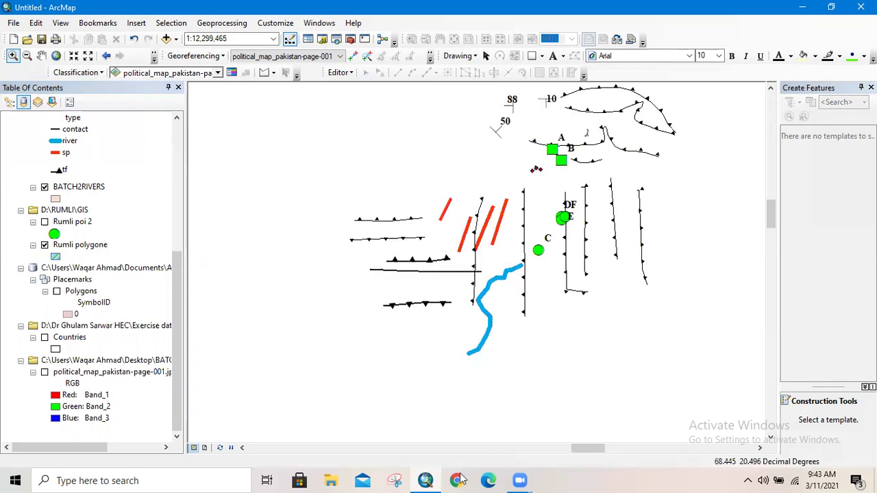
- Minimize ArcMap and open the BATCH 2 folder from the desktop
{"action": "left_click", "coordinate": [425, 479]}
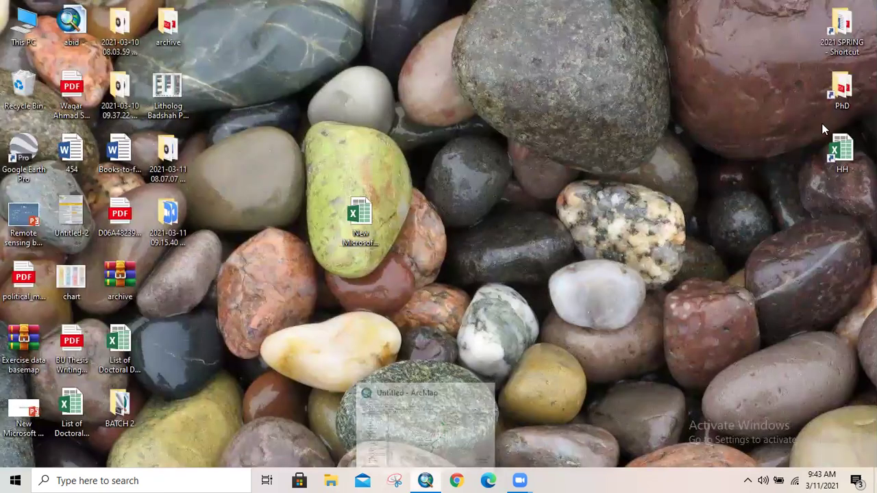
{"action": "double_click", "coordinate": [120, 407]}
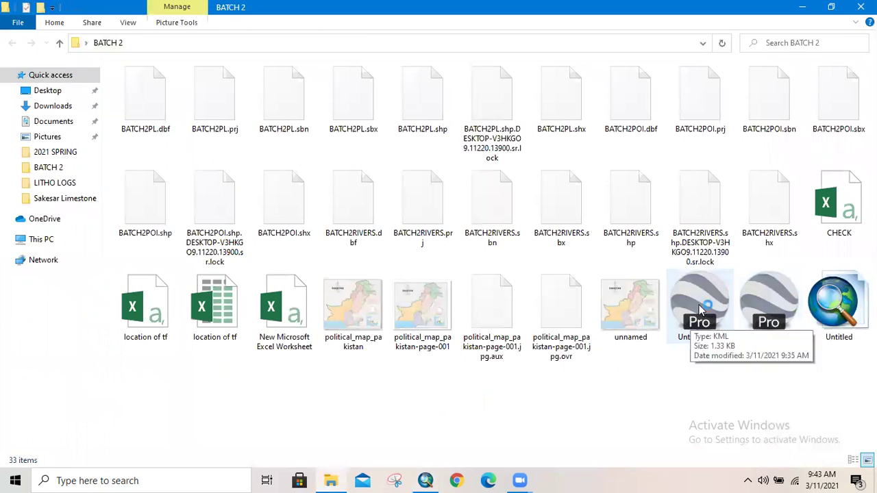
{"action": "left_click", "coordinate": [699, 310]}
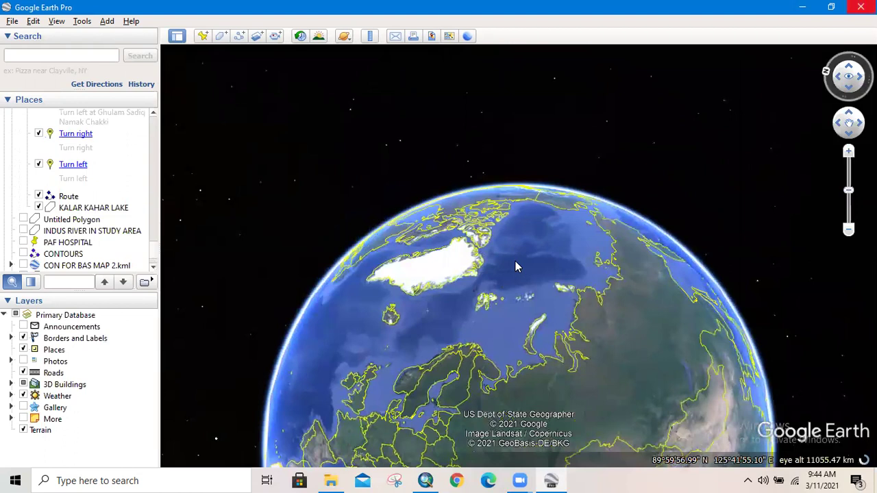
{"action": "key", "text": "alt+F4"}
{"action": "left_click", "coordinate": [511, 253]}
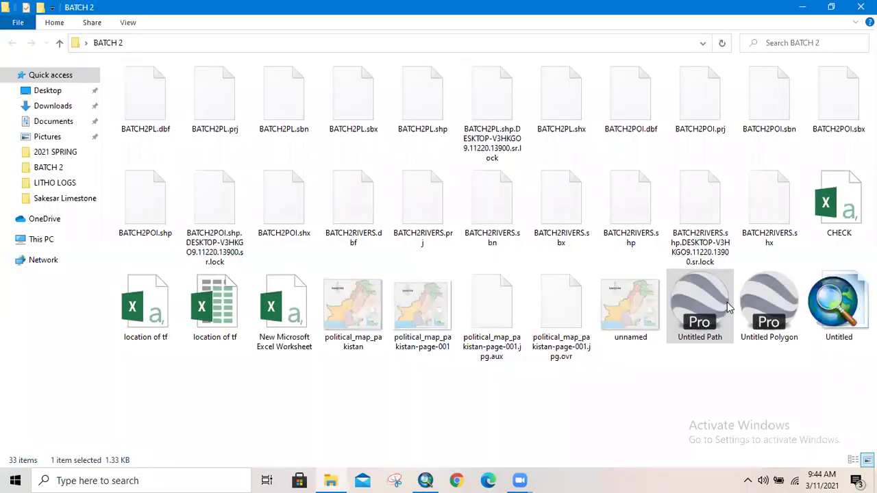
- Open the Untitled Path KML file from the BATCH 2 folder in Notepad and maximize its window
{"action": "double_click", "coordinate": [697, 296]}
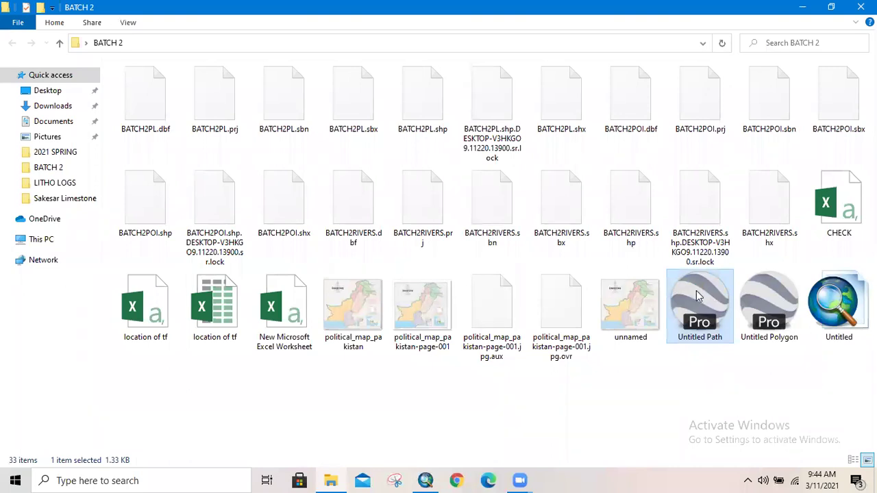
{"action": "right_click", "coordinate": [697, 290]}
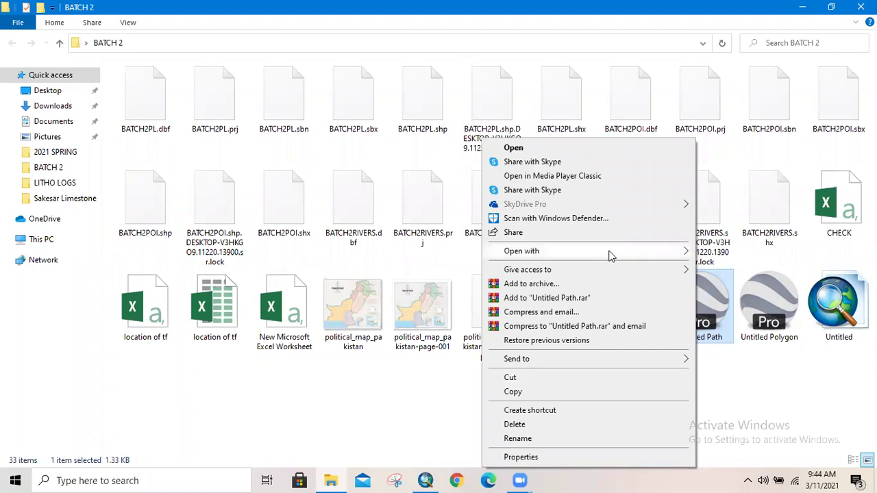
{"action": "mouse_move", "coordinate": [612, 256]}
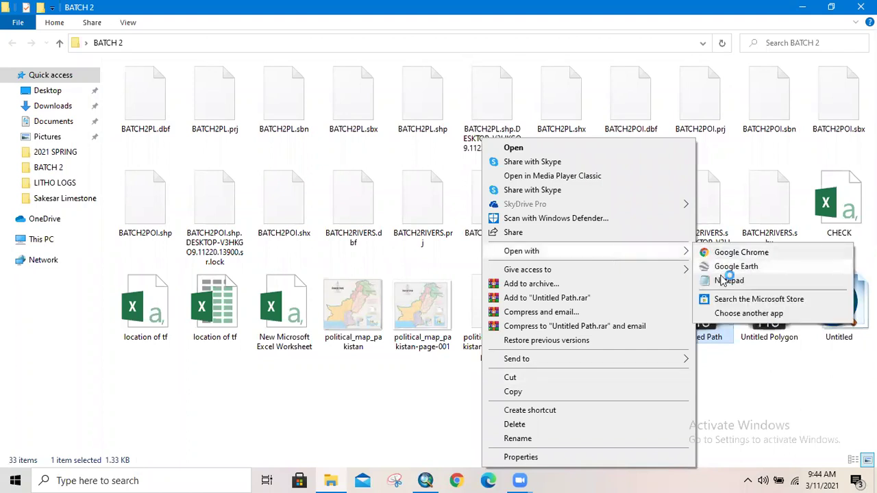
{"action": "left_click", "coordinate": [726, 280]}
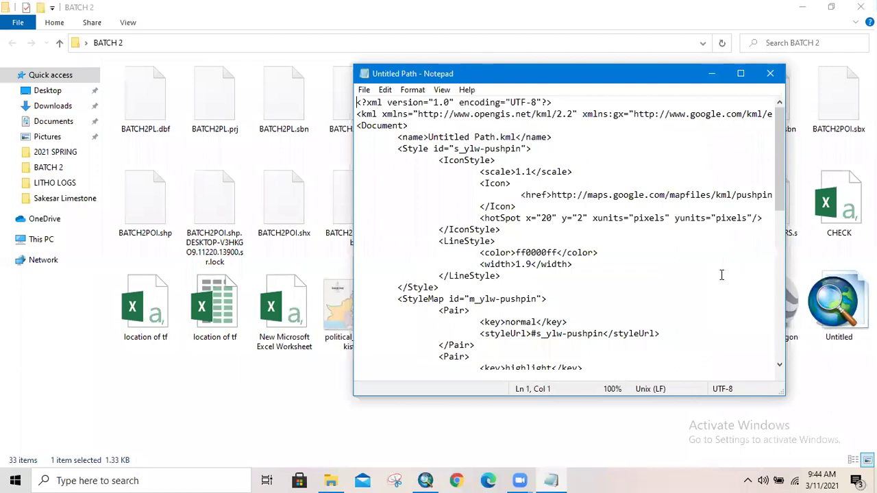
{"action": "left_click", "coordinate": [743, 75]}
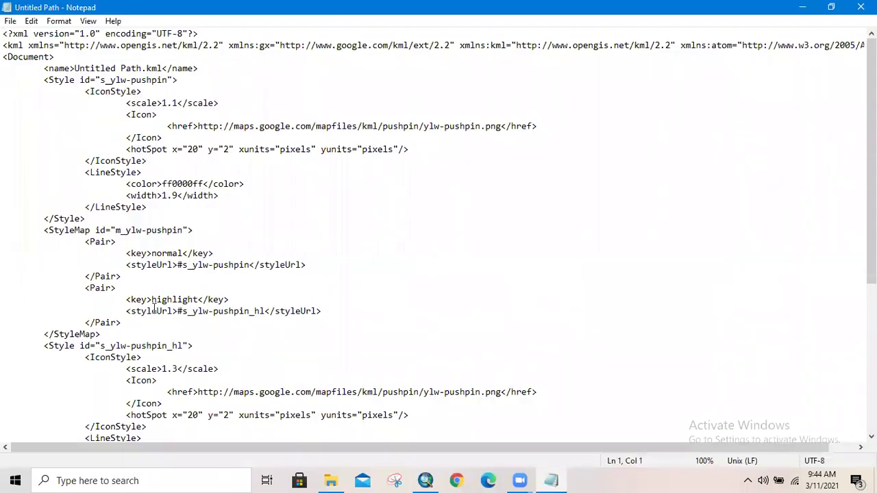
- Remove the stray space from the LineString's first coordinate pair and extend its latitude to 30.668888
{"action": "scroll", "coordinate": [155, 311], "scroll_direction": "down", "scroll_amount": 7}
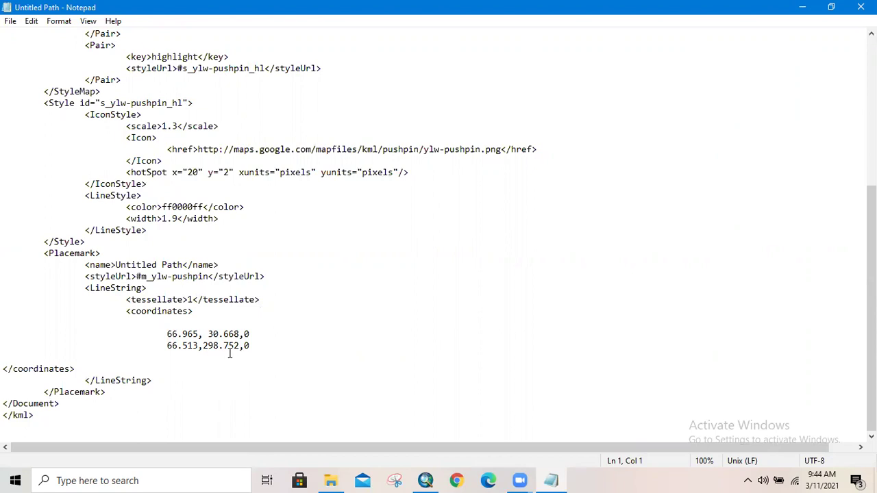
{"action": "left_click", "coordinate": [208, 334]}
{"action": "key", "text": "BackSpace"}
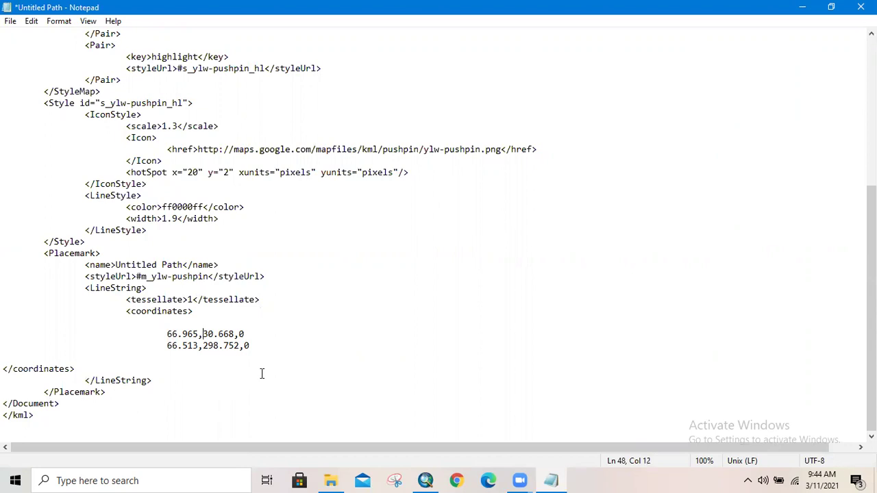
{"action": "key", "text": "Down"}
{"action": "key", "text": "Up"}
{"action": "key", "text": "Right"}
{"action": "key", "text": "Right"}
{"action": "key", "text": "Right"}
{"action": "key", "text": "Right"}
{"action": "key", "text": "Right"}
{"action": "type", "text": "888"}
- Extend the decimal part of the second coordinate pair's latitude to .75222
{"action": "key", "text": "Down"}
{"action": "key", "text": "Left"}
{"action": "key", "text": "Left"}
{"action": "type", "text": "222"}
{"action": "key", "text": "BackSpace"}
{"action": "key", "text": "Left"}
{"action": "key", "text": "Left"}
{"action": "key", "text": "Left"}
{"action": "key", "text": "Left"}
{"action": "key", "text": "Left"}
{"action": "key", "text": "Left"}
{"action": "type", "text": "333"}
{"action": "key", "text": "Left"}
{"action": "key", "text": "Up"}
{"action": "key", "text": "Left"}
{"action": "key", "text": "Left"}
{"action": "key", "text": "Left"}
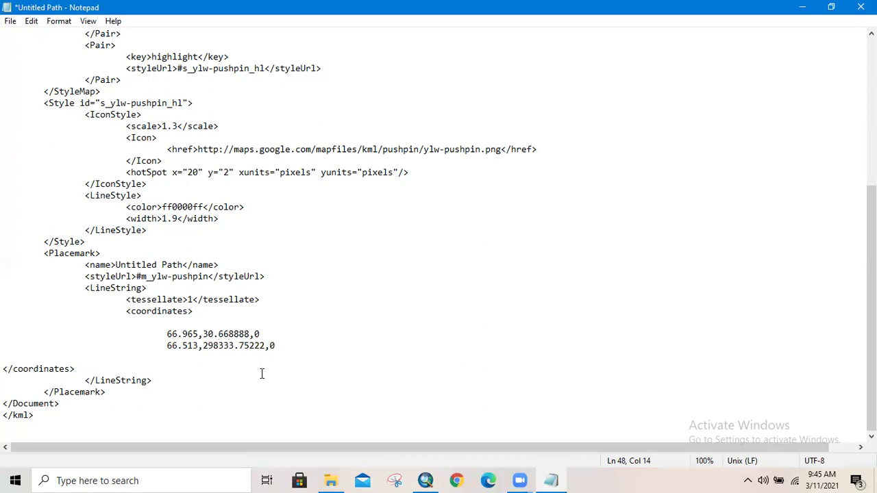
- Delete the surplus digits before the decimal point so the second pair's latitude reads 29.75222
{"action": "key", "text": "Down"}
{"action": "key", "text": "Right"}
{"action": "key", "text": "Delete"}
{"action": "key", "text": "Delete"}
{"action": "key", "text": "Delete"}
{"action": "key", "text": "ctrl+z"}
{"action": "key", "text": "Delete"}
{"action": "key", "text": "ctrl+z"}
{"action": "key", "text": "Delete"}
{"action": "key", "text": "BackSpace"}
- Extend the first coordinate pair's longitude to 66.96555555
{"action": "key", "text": "Left"}
{"action": "key", "text": "Left"}
{"action": "key", "text": "Left"}
{"action": "key", "text": "Left"}
{"action": "key", "text": "Up"}
{"action": "key", "text": "Right"}
{"action": "type", "text": "55555"}
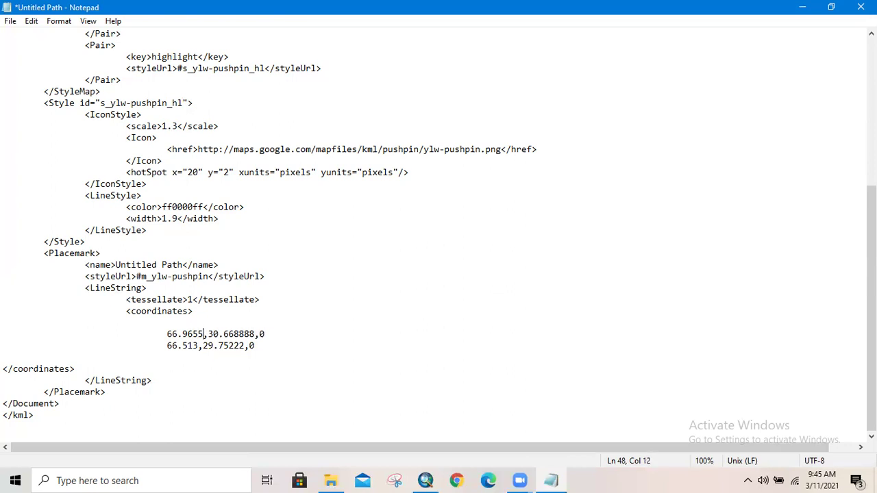
- Extend the second coordinate pair's longitude to 66.51333333, then save and close the KML file
{"action": "key", "text": "Down"}
{"action": "key", "text": "Left"}
{"action": "key", "text": "Left"}
{"action": "key", "text": "Left"}
{"action": "key", "text": "Left"}
{"action": "key", "text": "Left"}
{"action": "key", "text": "Left"}
{"action": "key", "text": "Right"}
{"action": "key", "text": "Right"}
{"action": "type", "text": "3333"}
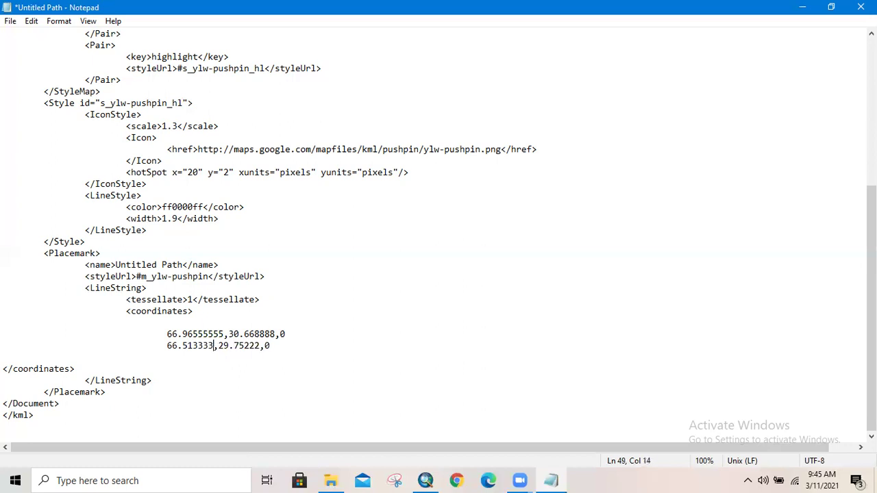
{"action": "type", "text": "33"}
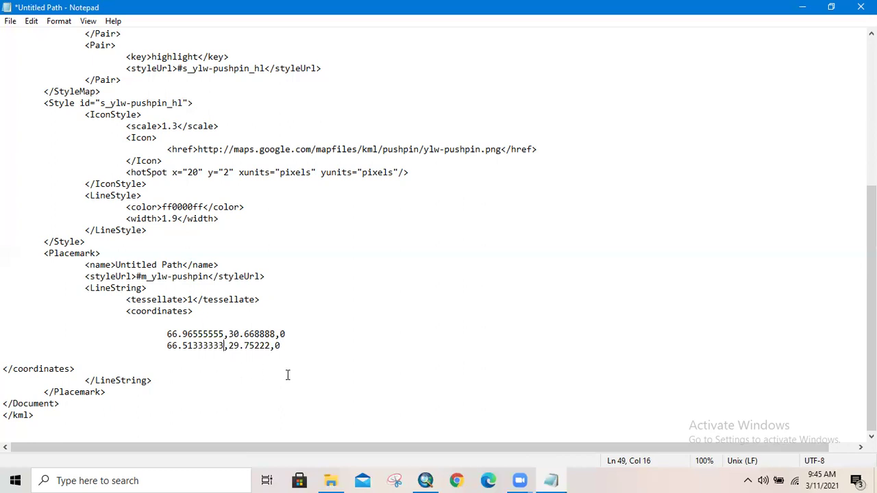
{"action": "key", "text": "ctrl+s"}
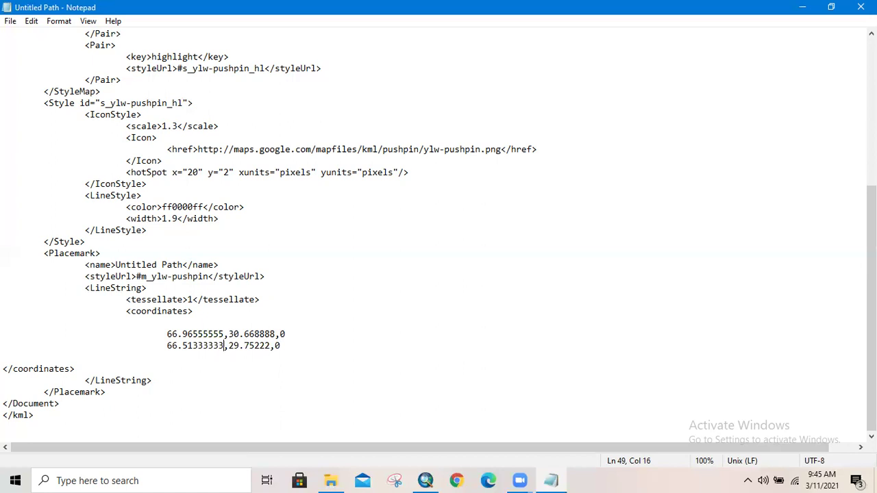
{"action": "left_click", "coordinate": [861, 6]}
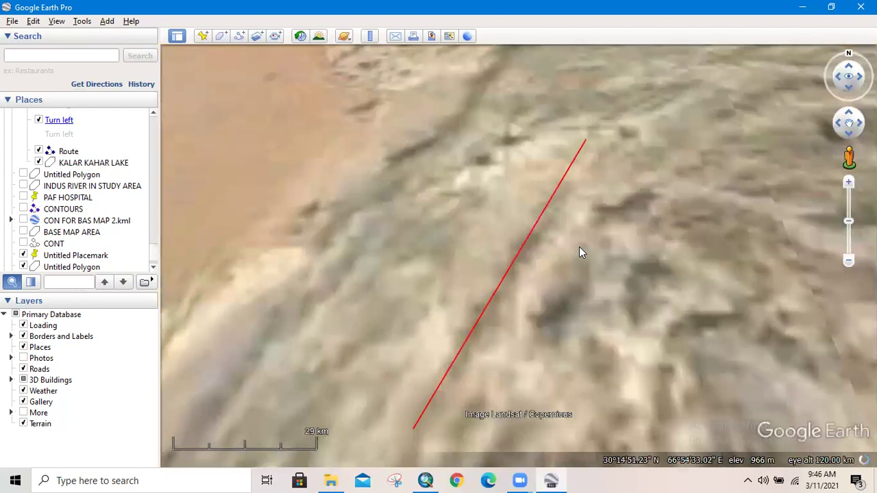
- Examine the placement of the edited path line in Google Earth Pro, then return to the BATCH 2 folder
{"action": "scroll", "coordinate": [579, 247], "scroll_direction": "down", "scroll_amount": 3}
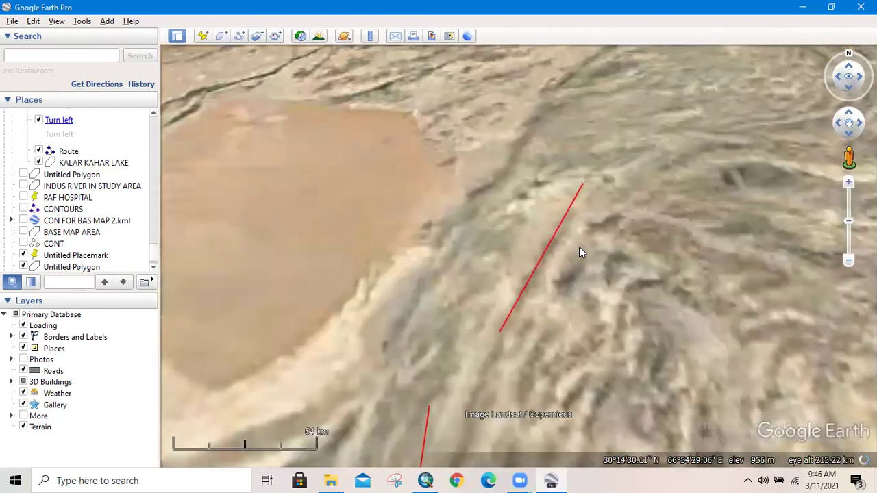
{"action": "scroll", "coordinate": [579, 247], "scroll_direction": "down", "scroll_amount": 3}
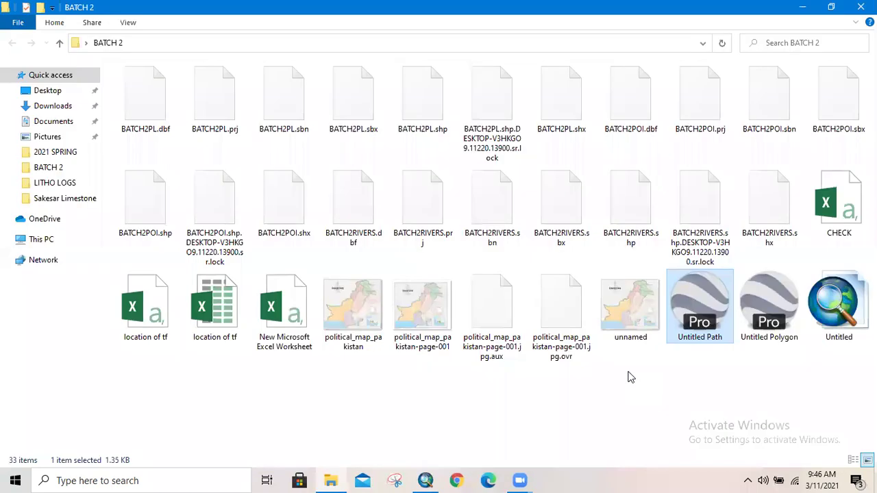
{"action": "left_click", "coordinate": [631, 377]}
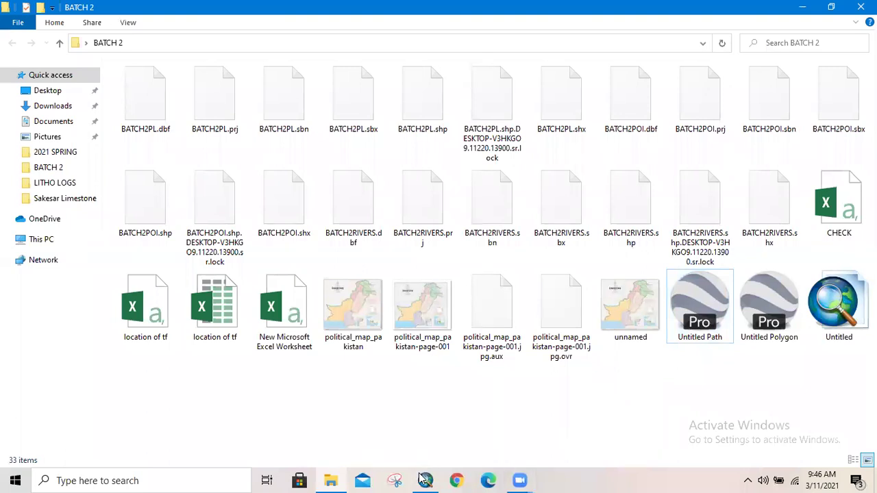
- Switch to ArcMap and open the KML To Layer tool with Untitled Path from the BATCH 2 folder as its input KML file
{"action": "mouse_move", "coordinate": [423, 479]}
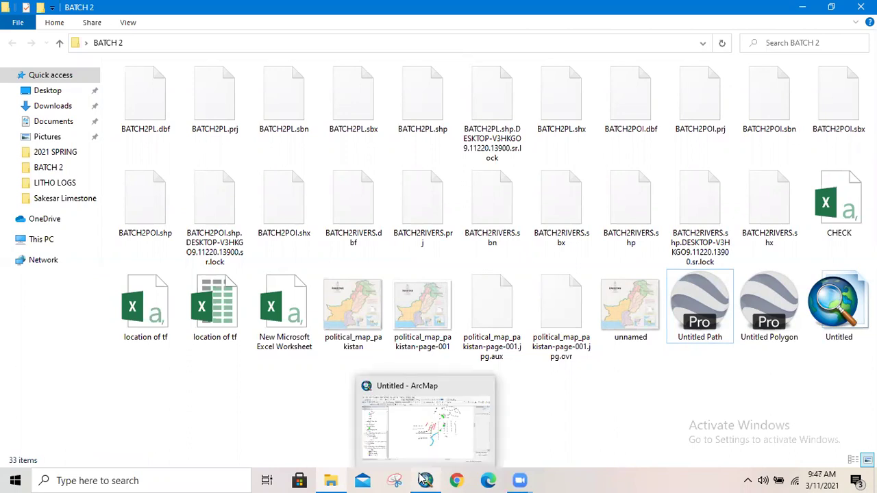
{"action": "left_click", "coordinate": [422, 480]}
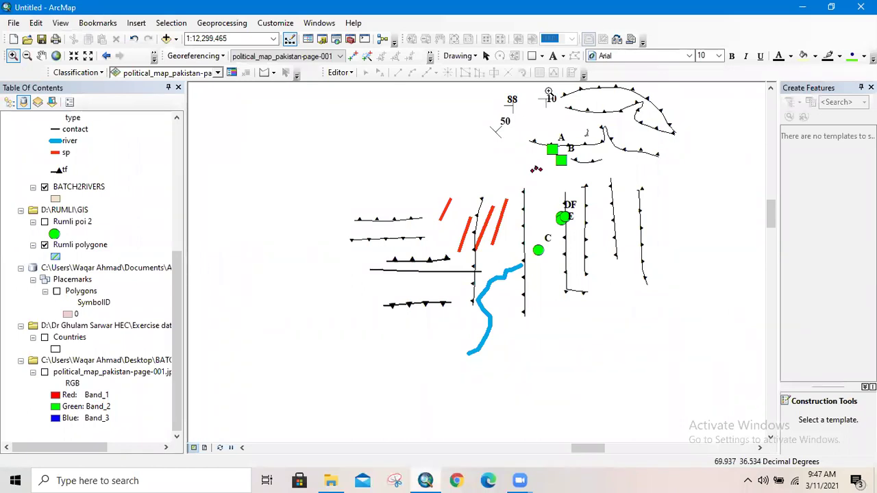
{"action": "left_click", "coordinate": [351, 39]}
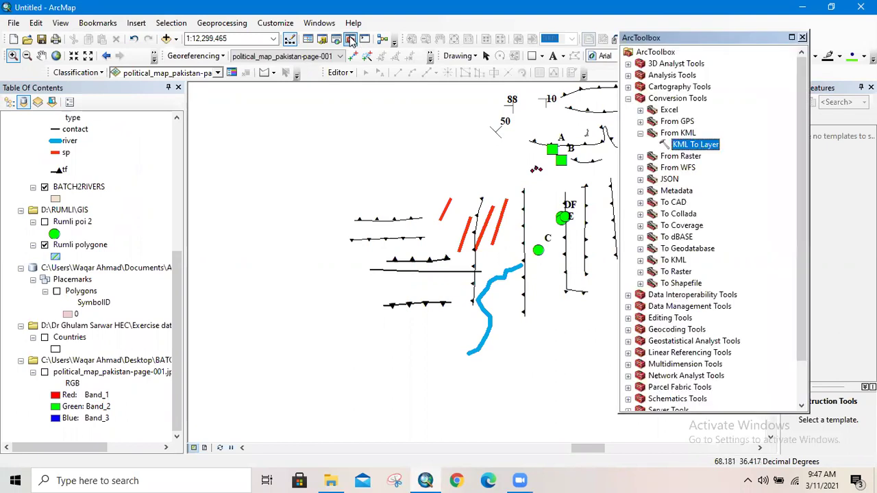
{"action": "double_click", "coordinate": [700, 146]}
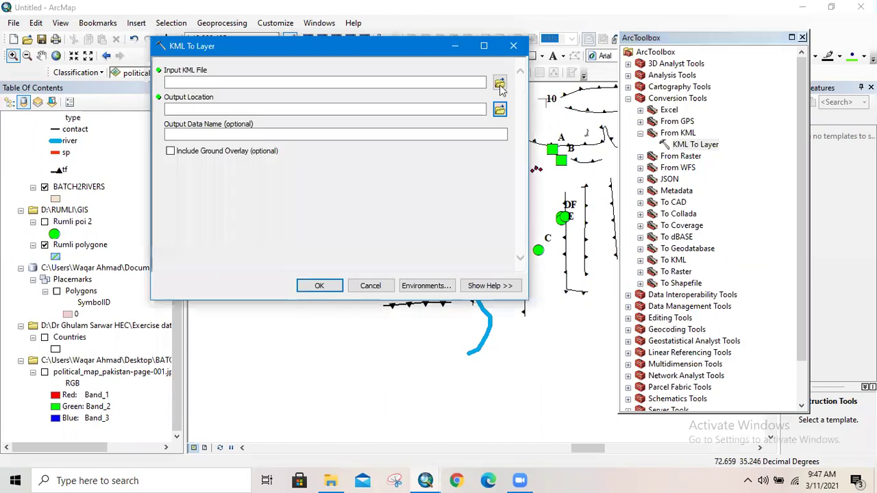
{"action": "left_click", "coordinate": [500, 84]}
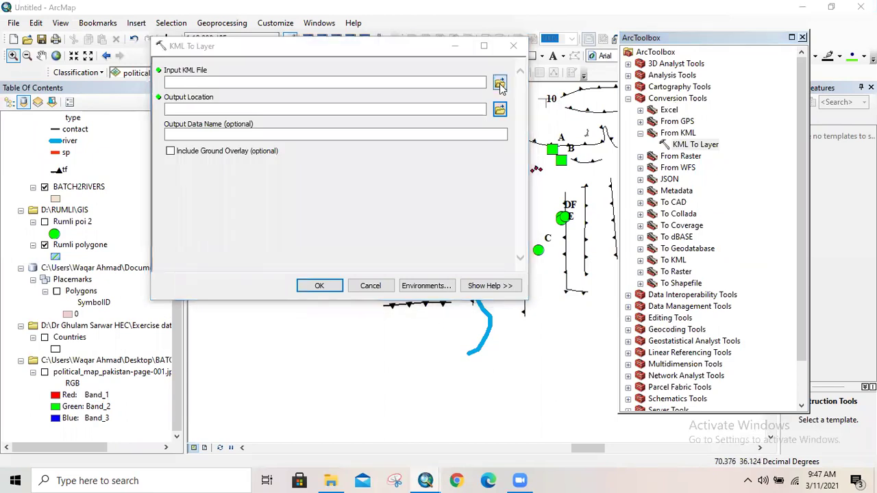
{"action": "left_click", "coordinate": [359, 177]}
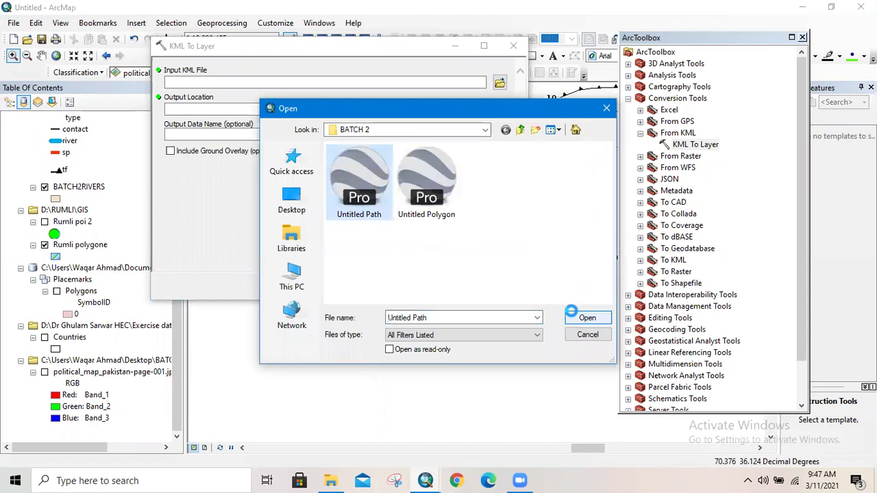
{"action": "left_click", "coordinate": [577, 318]}
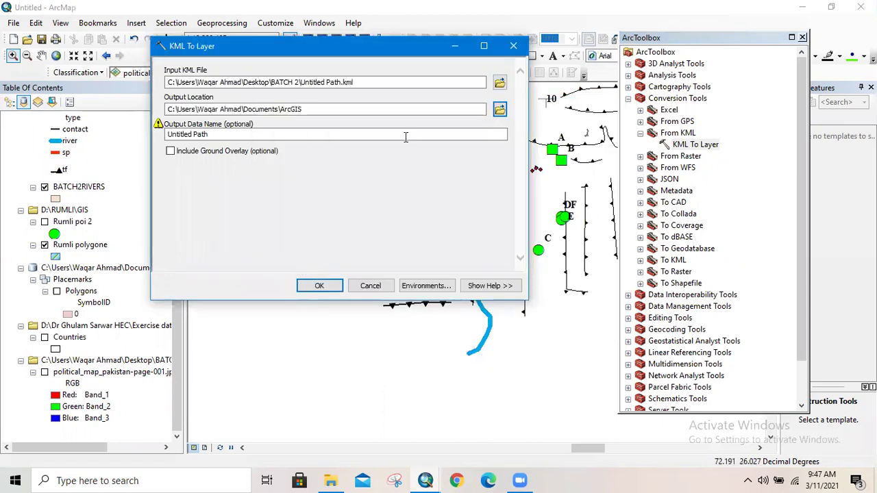
- Run the KML To Layer conversion of Untitled Path.kml with the output data name Untitled Path
{"action": "left_click", "coordinate": [319, 285]}
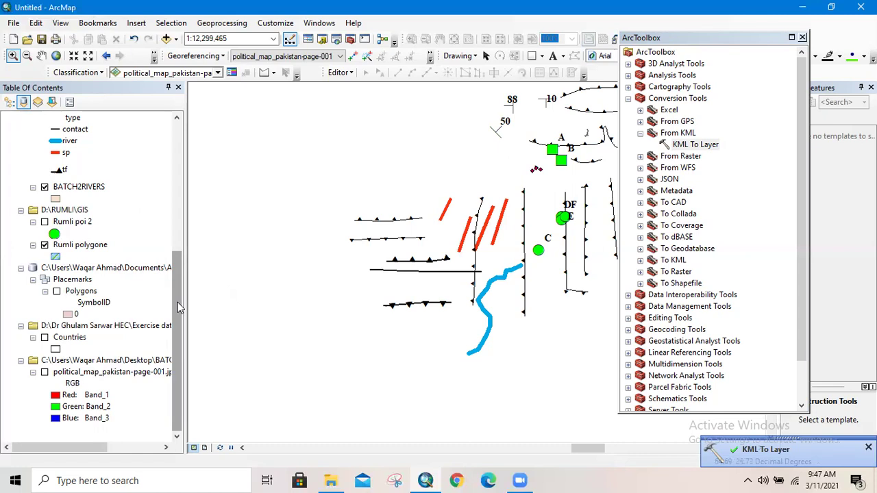
- Look through the whole layer list in the table of contents for the layer converted from Untitled Path.kml
{"action": "left_click_drag", "start_coordinate": [178, 302], "coordinate": [142, 152]}
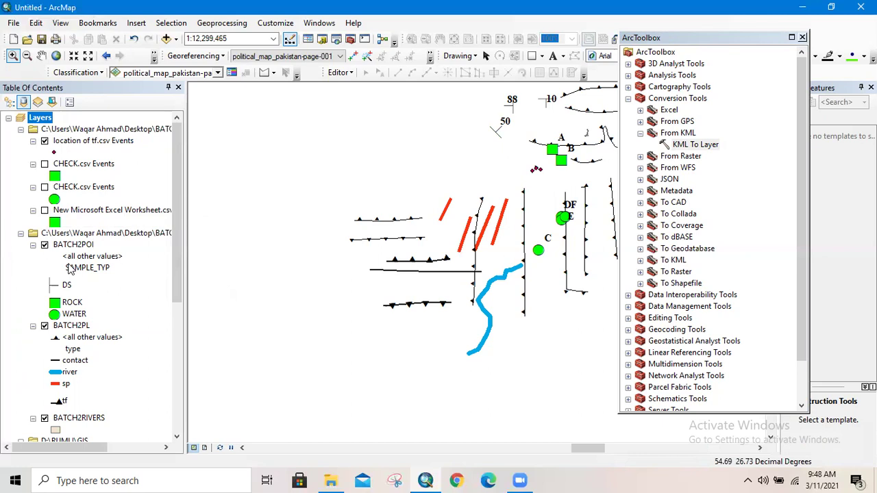
{"action": "scroll", "coordinate": [77, 312], "scroll_direction": "down", "scroll_amount": 4}
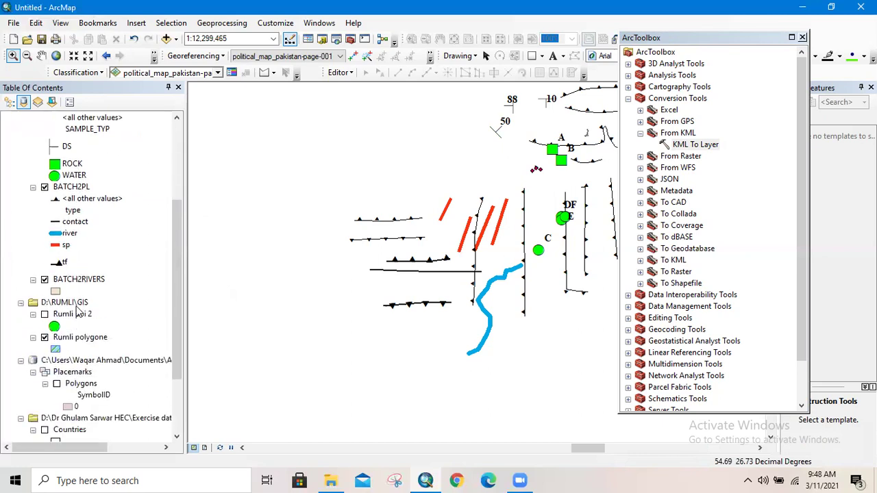
{"action": "scroll", "coordinate": [81, 309], "scroll_direction": "down", "scroll_amount": 2}
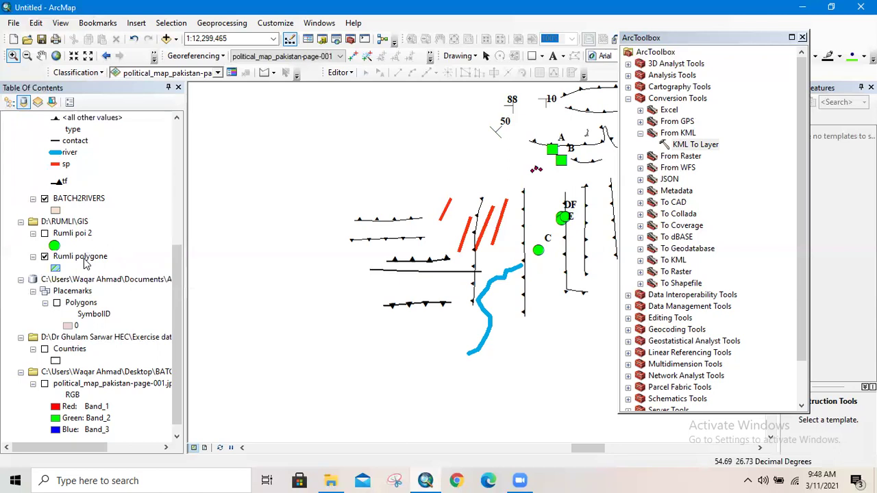
{"action": "scroll", "coordinate": [86, 265], "scroll_direction": "down", "scroll_amount": 1}
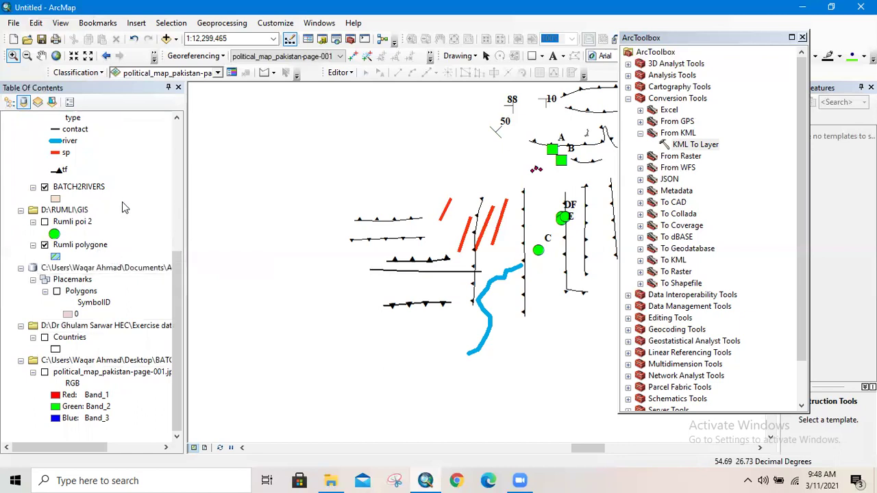
{"action": "left_click_drag", "start_coordinate": [177, 121], "coordinate": [178, 121]}
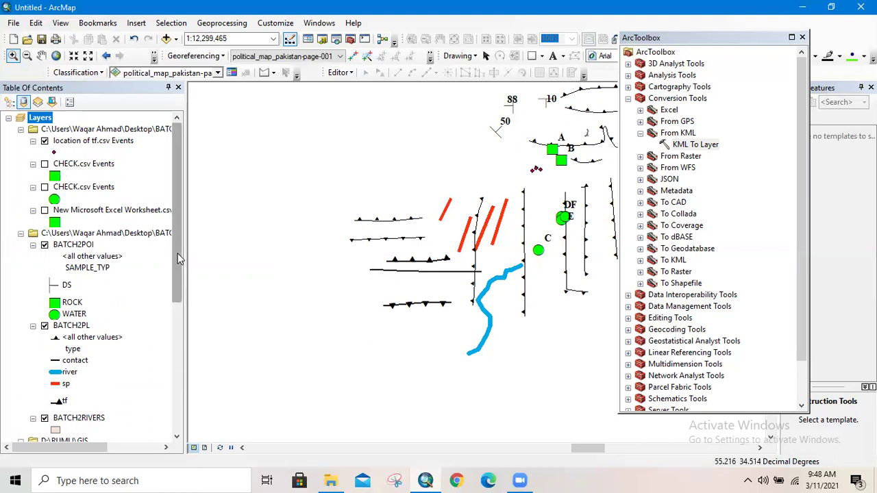
{"action": "left_click_drag", "start_coordinate": [177, 259], "coordinate": [171, 392]}
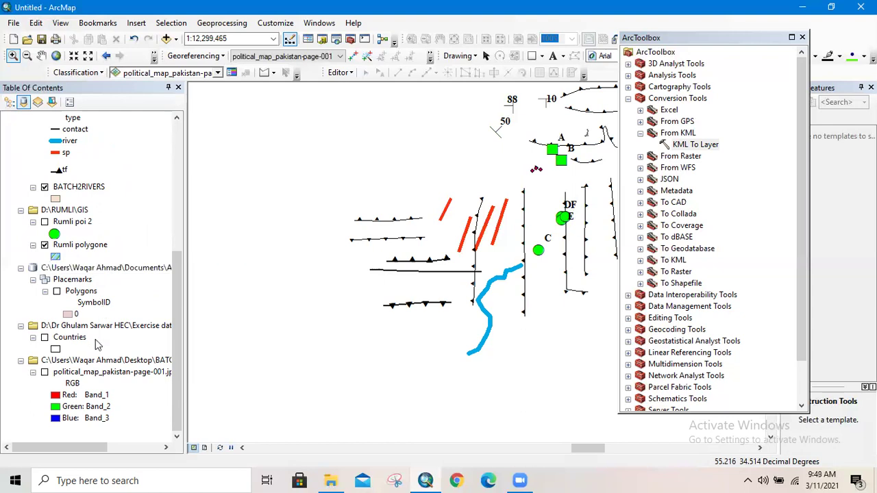
{"action": "scroll", "coordinate": [124, 207], "scroll_direction": "up", "scroll_amount": 6}
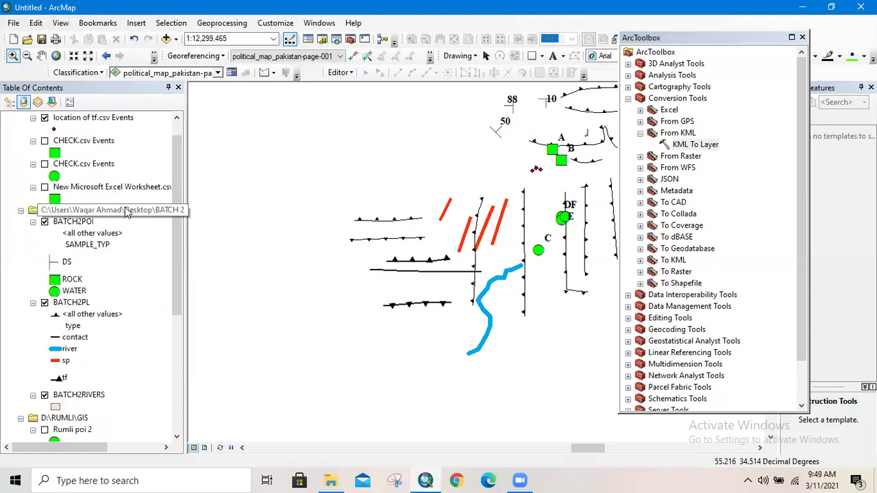
{"action": "scroll", "coordinate": [125, 214], "scroll_direction": "up", "scroll_amount": 1}
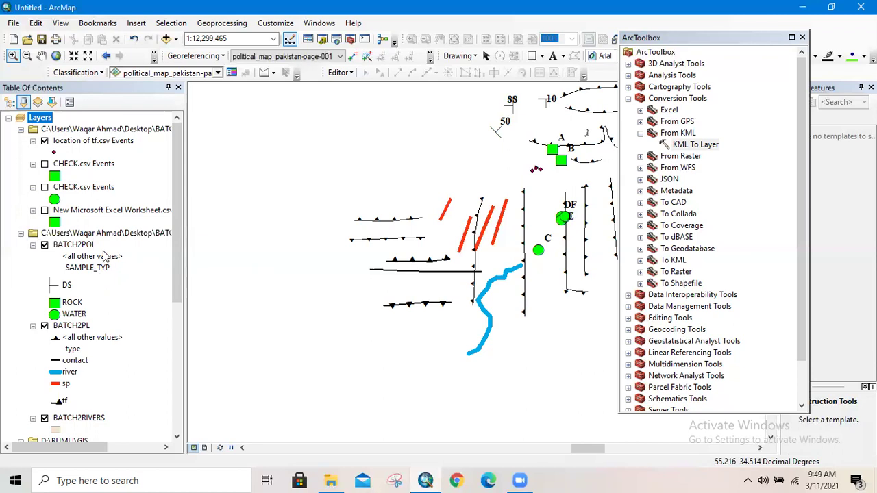
{"action": "scroll", "coordinate": [104, 256], "scroll_direction": "down", "scroll_amount": 1}
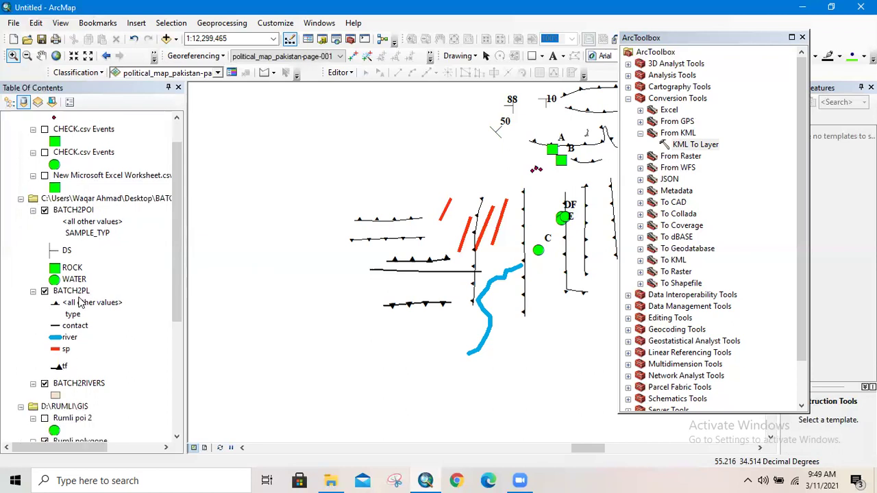
{"action": "scroll", "coordinate": [96, 288], "scroll_direction": "down", "scroll_amount": 3}
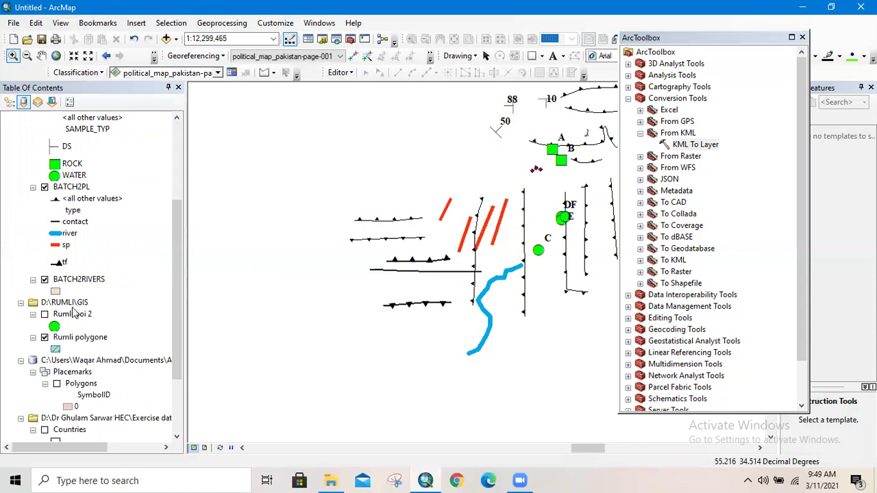
{"action": "scroll", "coordinate": [79, 344], "scroll_direction": "down", "scroll_amount": 3}
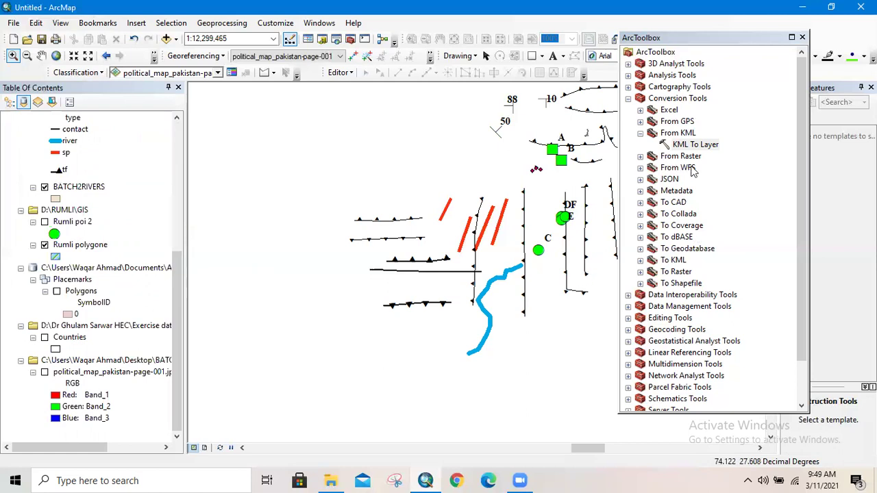
- Reopen the KML To Layer tool and load Untitled Path.kml from the BATCH 2 folder as input
{"action": "double_click", "coordinate": [685, 146]}
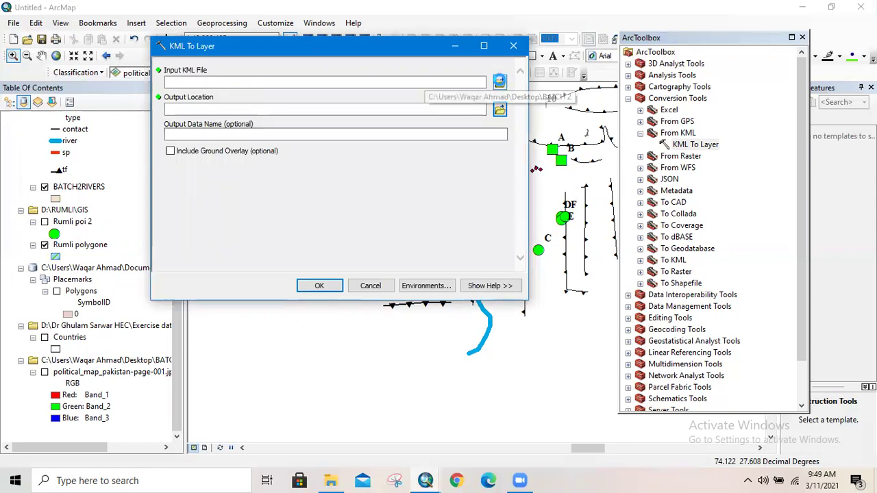
{"action": "left_click", "coordinate": [499, 82]}
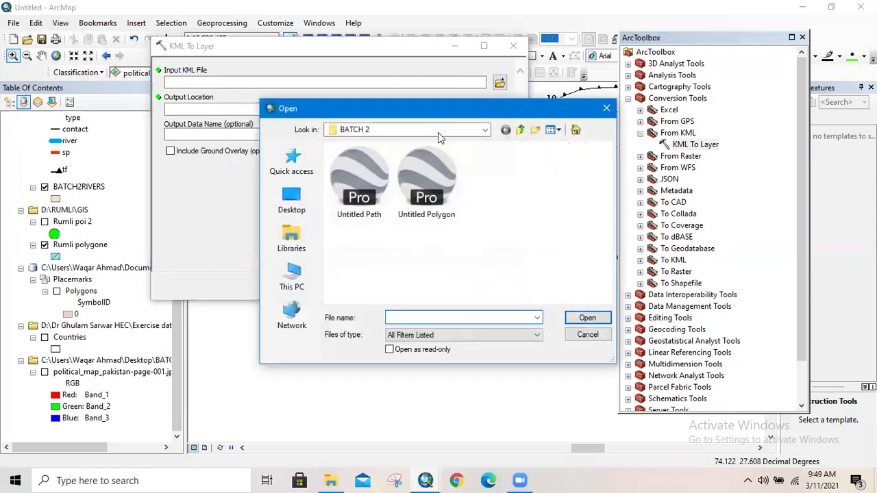
{"action": "left_click", "coordinate": [376, 172]}
{"action": "double_click", "coordinate": [377, 172]}
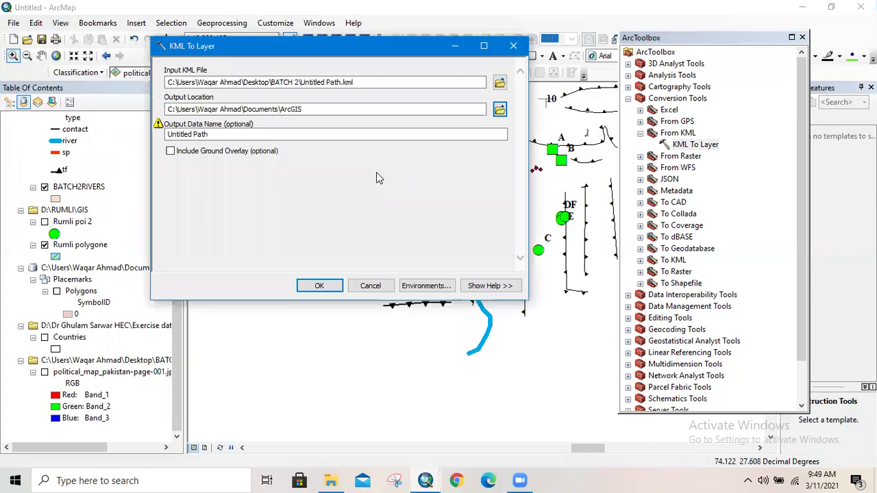
- Set the output data name to abc and run the KML To Layer conversion
{"action": "left_click", "coordinate": [261, 135]}
{"action": "key", "text": "BackSpace"}
{"action": "key", "text": "BackSpace"}
{"action": "key", "text": "BackSpace"}
{"action": "key", "text": "BackSpace"}
{"action": "key", "text": "BackSpace"}
{"action": "key", "text": "BackSpace"}
{"action": "key", "text": "BackSpace"}
{"action": "key", "text": "BackSpace"}
{"action": "key", "text": "BackSpace"}
{"action": "key", "text": "BackSpace"}
{"action": "key", "text": "BackSpace"}
{"action": "key", "text": "BackSpace"}
{"action": "key", "text": "BackSpace"}
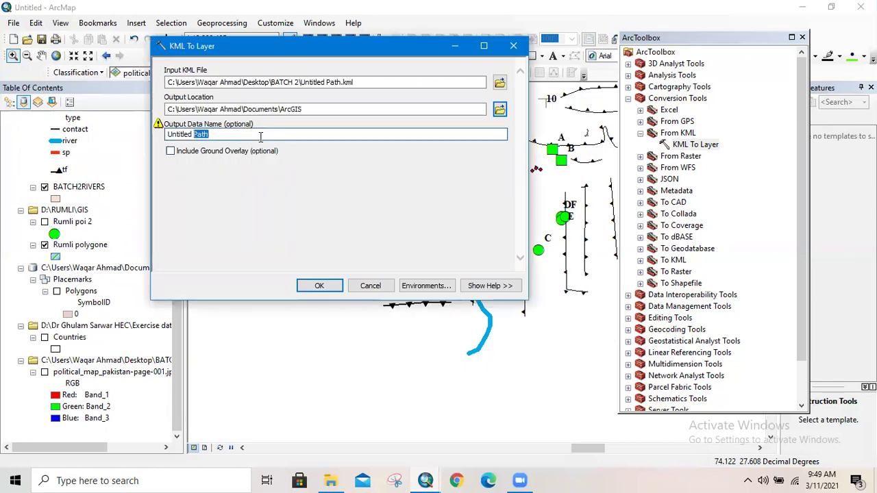
{"action": "type", "text": "abc"}
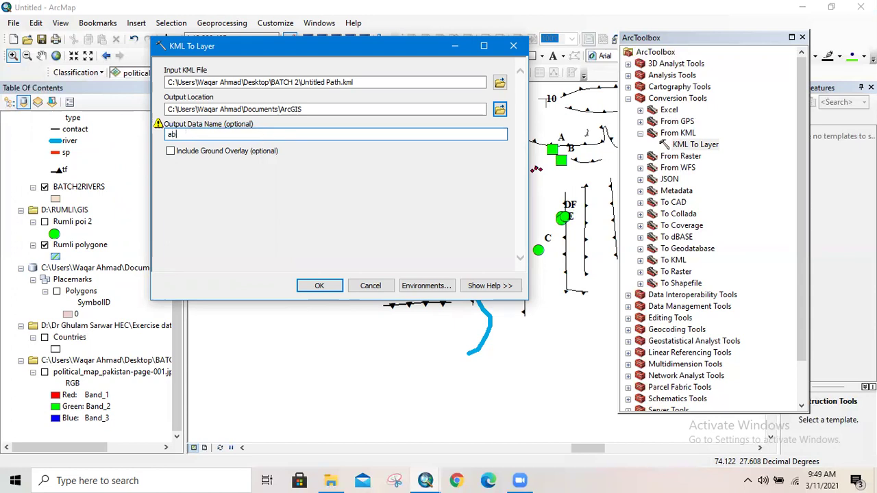
{"action": "left_click", "coordinate": [315, 286]}
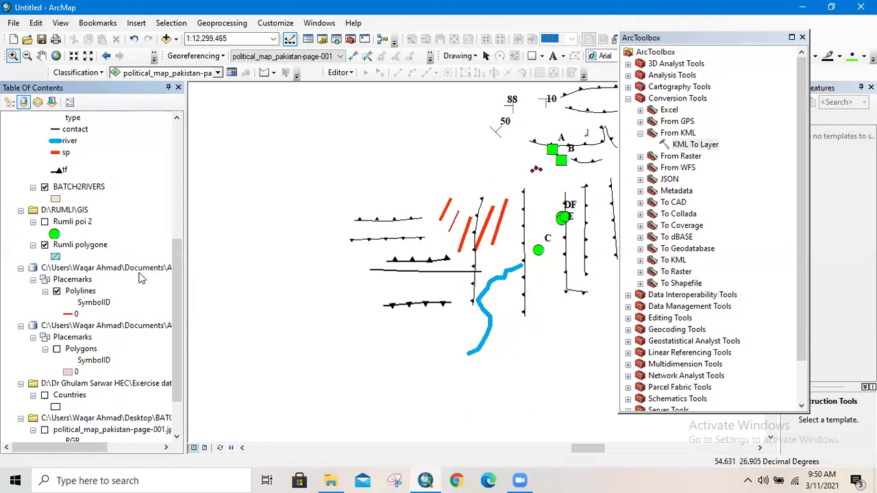
- Set the line symbol width of the converted Polylines layer to 3
{"action": "left_click", "coordinate": [68, 315]}
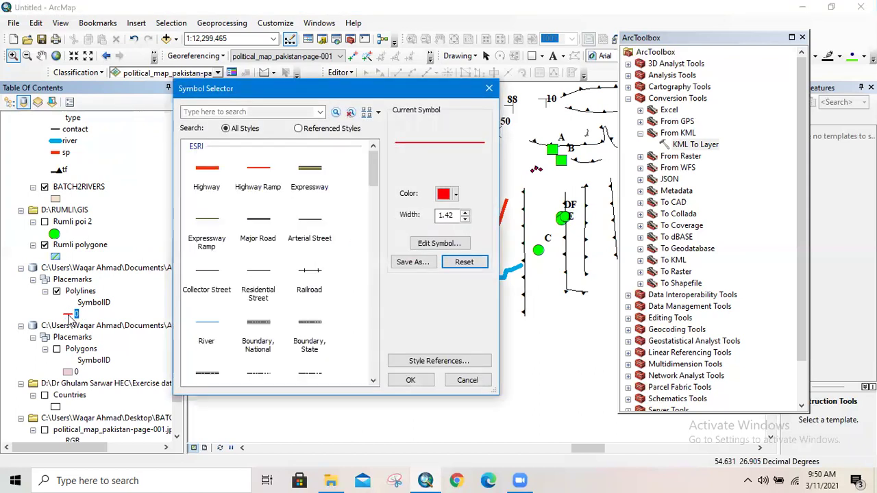
{"action": "left_click", "coordinate": [466, 215]}
{"action": "left_click", "coordinate": [465, 215]}
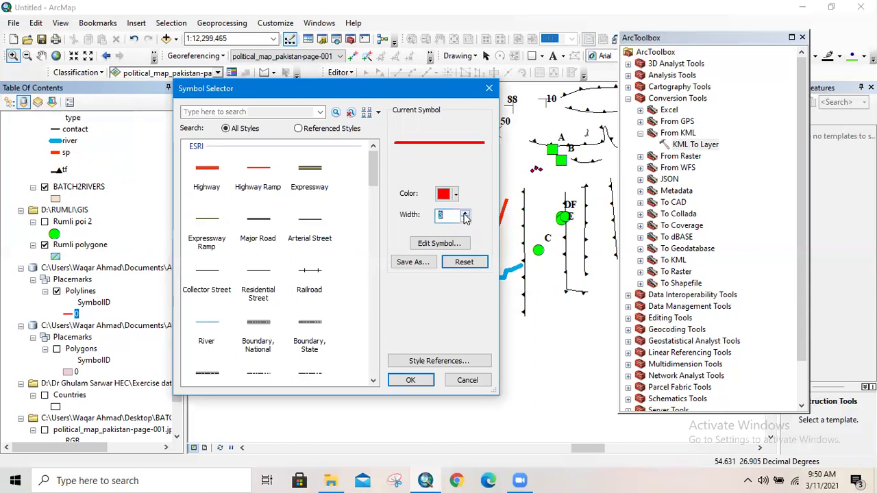
{"action": "left_click", "coordinate": [410, 380]}
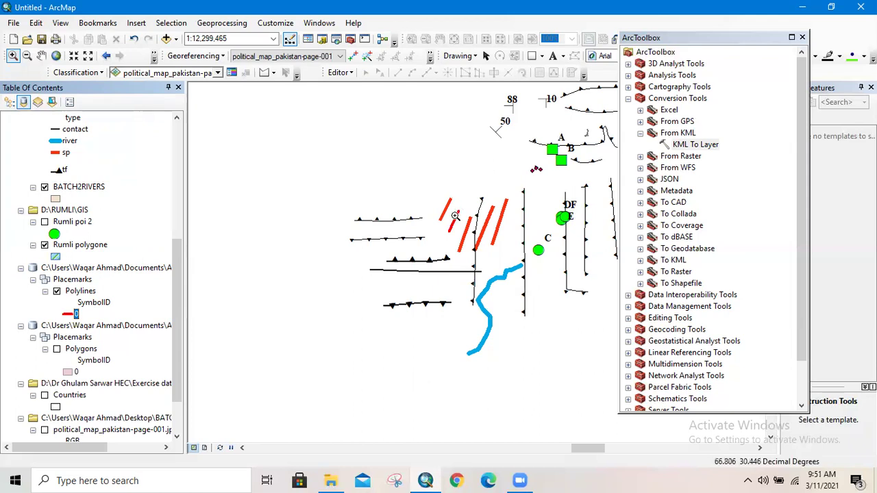
- Close ArcToolbox and zoom the map in on the converted polyline among the neighbouring red sp lines
{"action": "scroll", "coordinate": [455, 216], "scroll_direction": "up", "scroll_amount": 1}
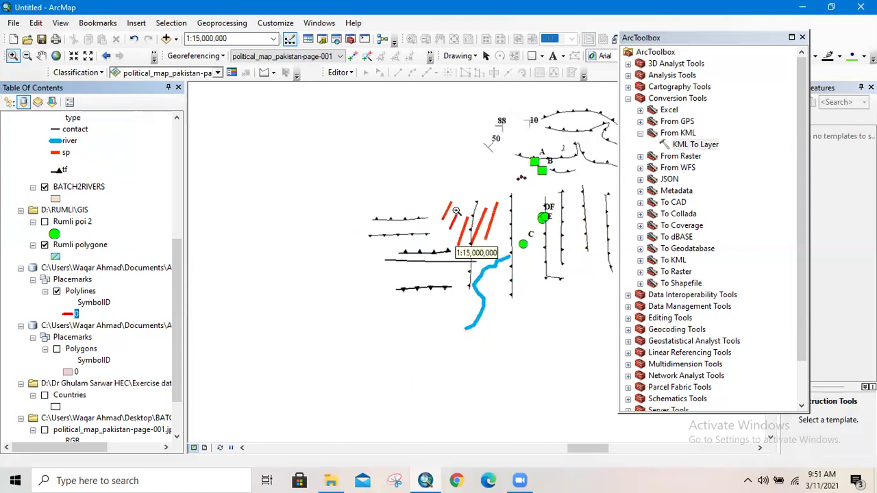
{"action": "scroll", "coordinate": [455, 213], "scroll_direction": "down", "scroll_amount": 1}
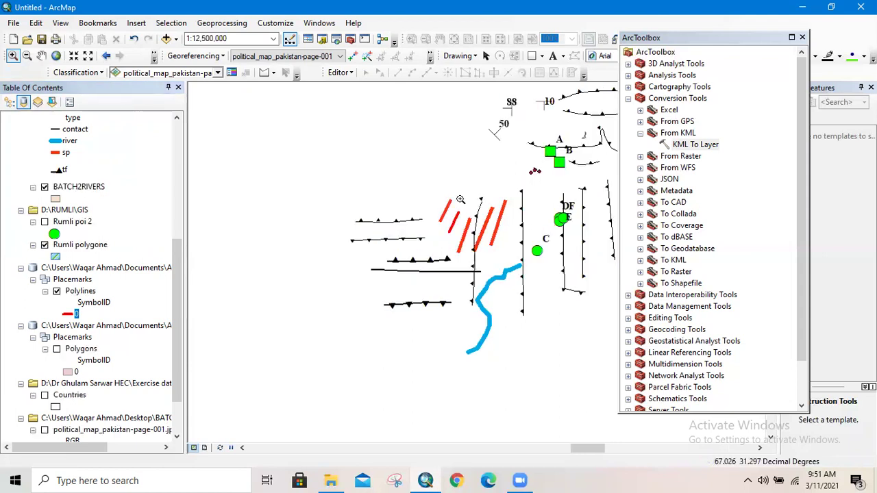
{"action": "left_click", "coordinate": [802, 38]}
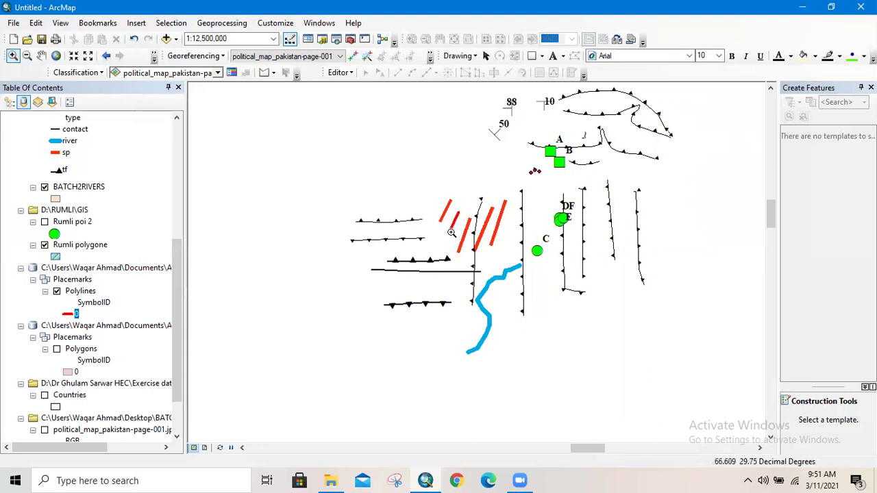
{"action": "left_click_drag", "start_coordinate": [431, 181], "coordinate": [533, 252]}
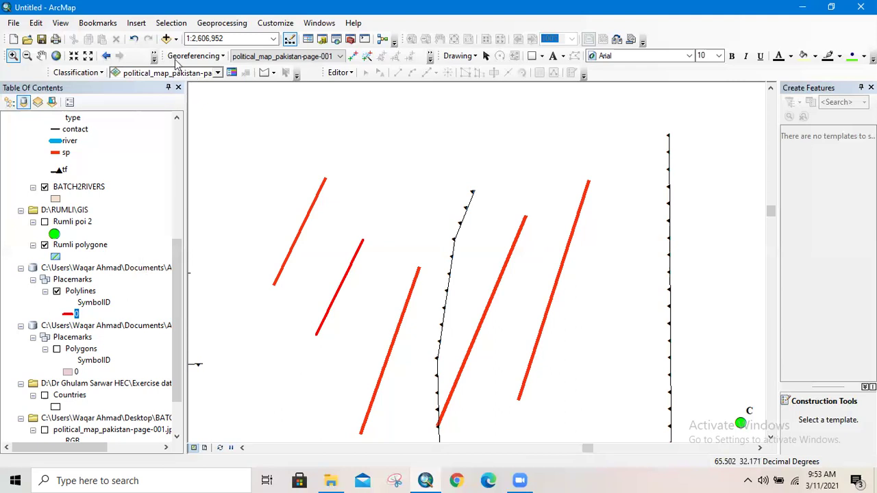
{"action": "left_click", "coordinate": [165, 39]}
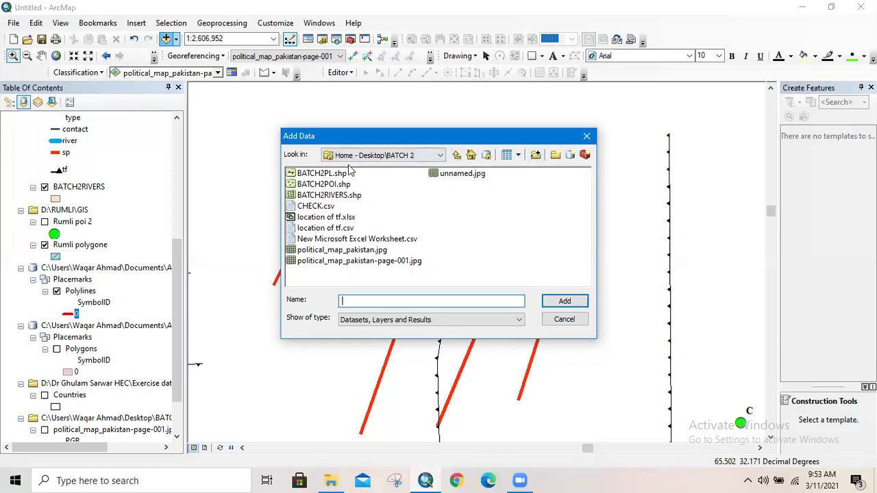
{"action": "left_click", "coordinate": [330, 196]}
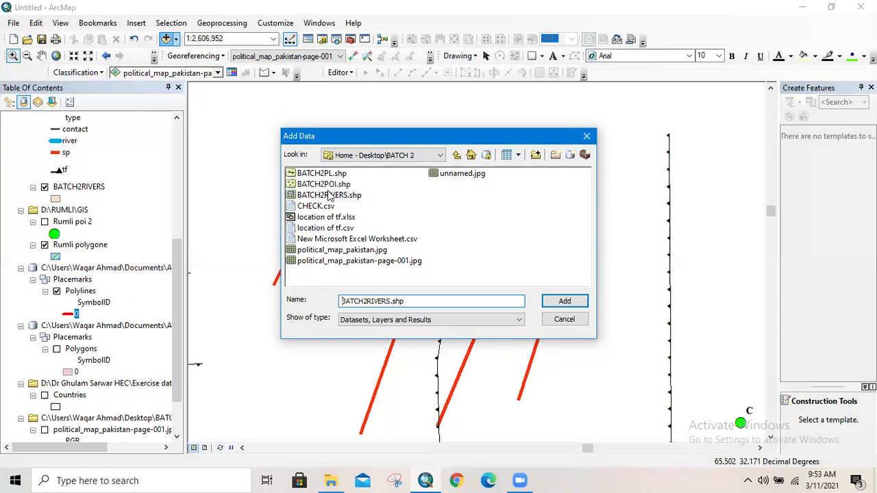
{"action": "left_click", "coordinate": [558, 322]}
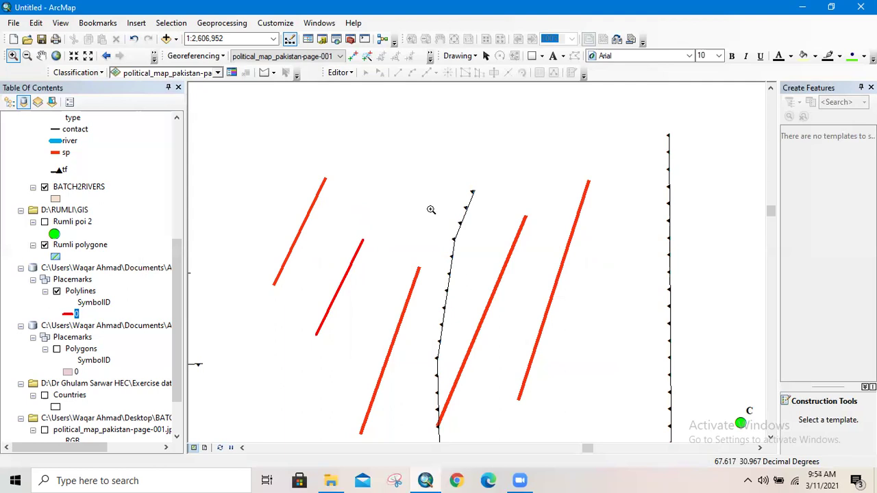
- Open the attribute table of the BATCH2PL layer
{"action": "scroll", "coordinate": [431, 209], "scroll_direction": "up", "scroll_amount": 2}
{"action": "scroll", "coordinate": [431, 209], "scroll_direction": "down", "scroll_amount": 3}
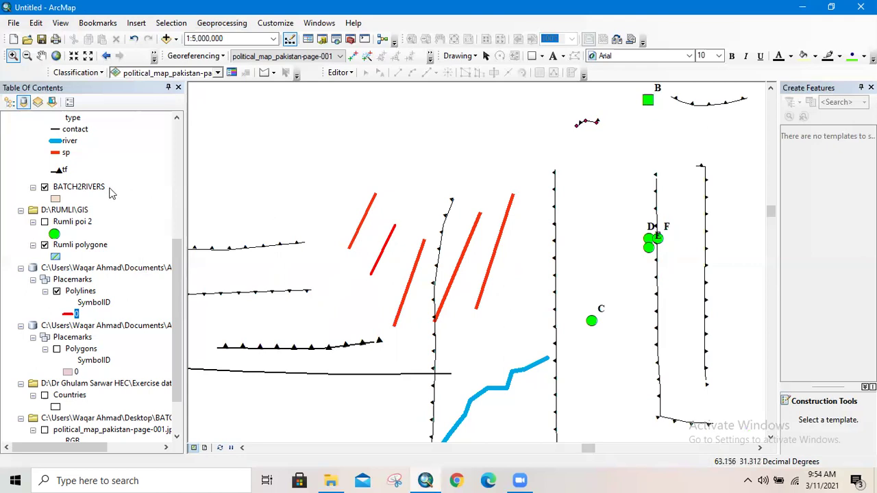
{"action": "scroll", "coordinate": [107, 195], "scroll_direction": "up", "scroll_amount": 5}
{"action": "scroll", "coordinate": [104, 196], "scroll_direction": "down", "scroll_amount": 6}
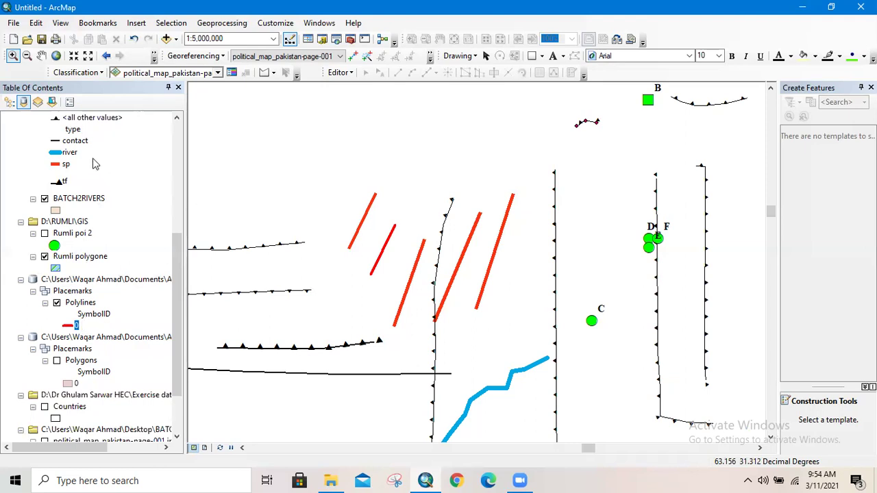
{"action": "scroll", "coordinate": [94, 163], "scroll_direction": "up", "scroll_amount": 3}
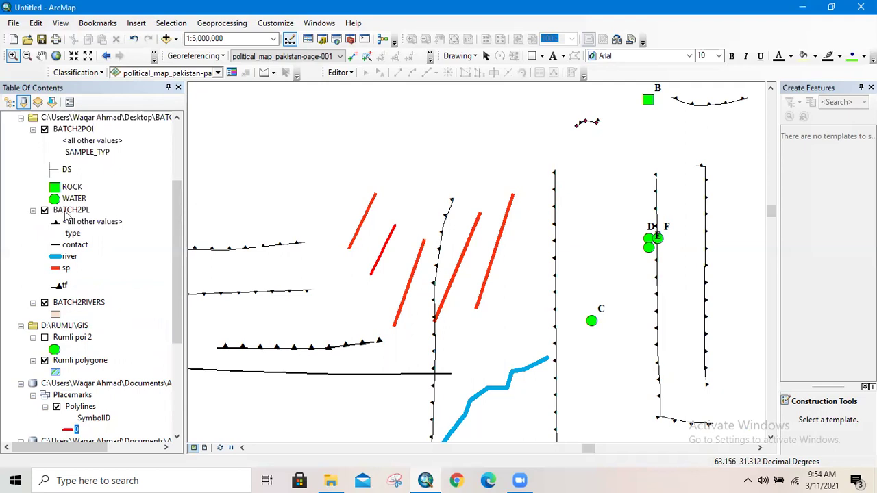
{"action": "left_click", "coordinate": [67, 211]}
{"action": "right_click", "coordinate": [67, 211]}
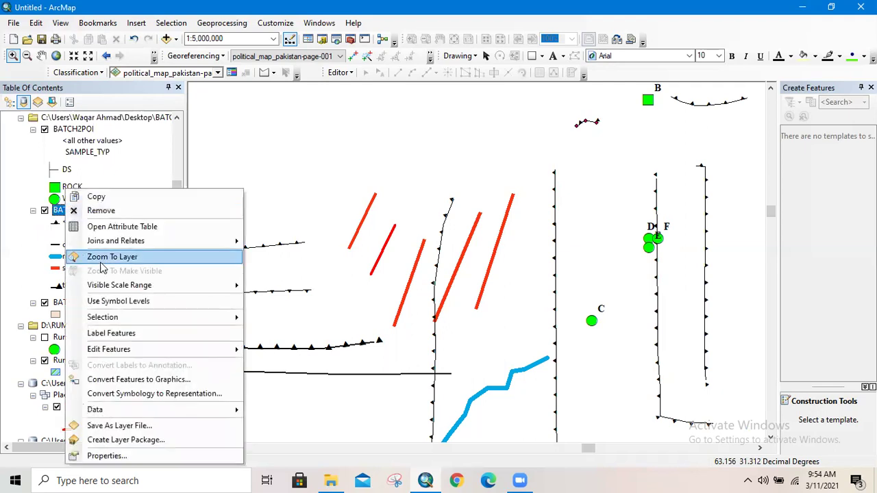
{"action": "left_click", "coordinate": [175, 227]}
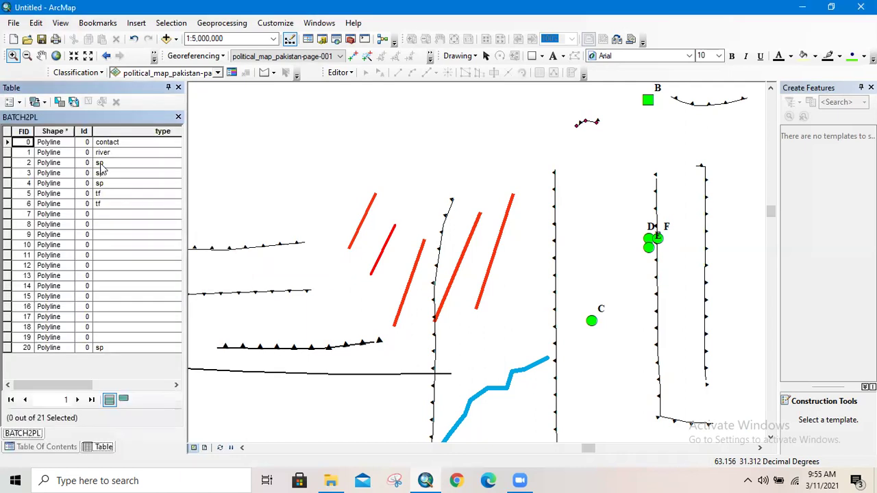
- Start an edit session on the BATCH2PL layer
{"action": "left_click", "coordinate": [100, 165]}
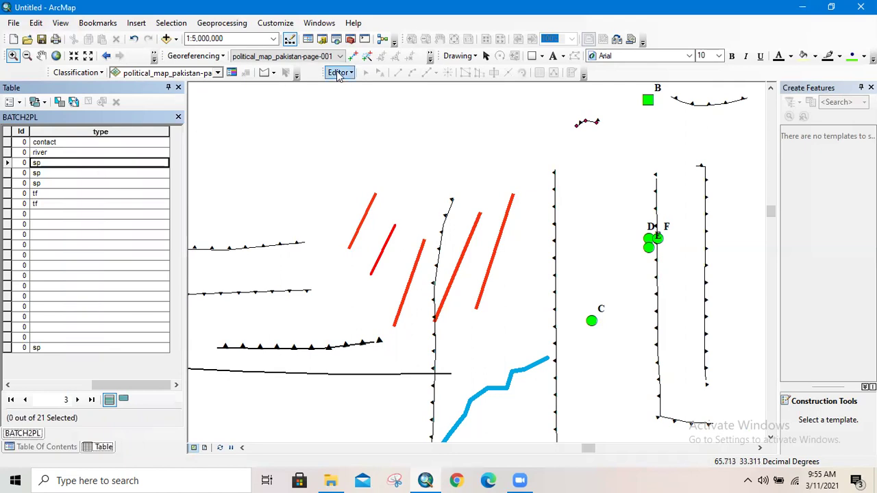
{"action": "left_click", "coordinate": [338, 74]}
{"action": "left_click", "coordinate": [356, 87]}
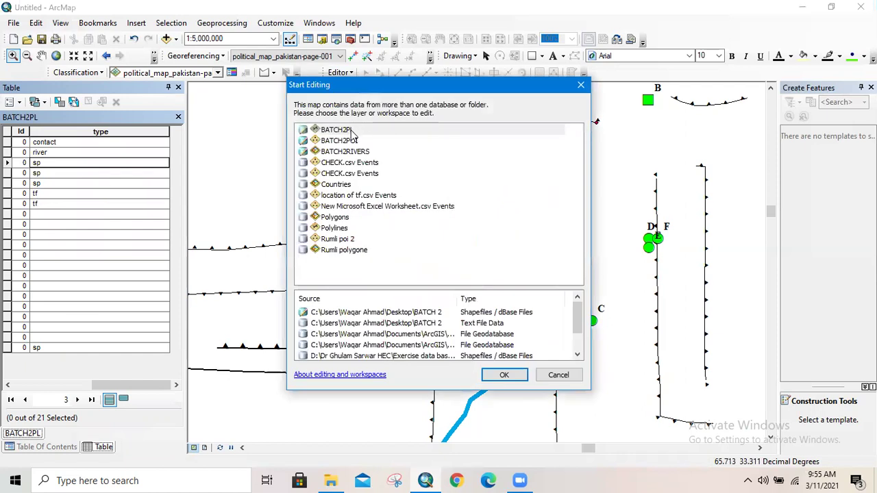
{"action": "left_click", "coordinate": [346, 131]}
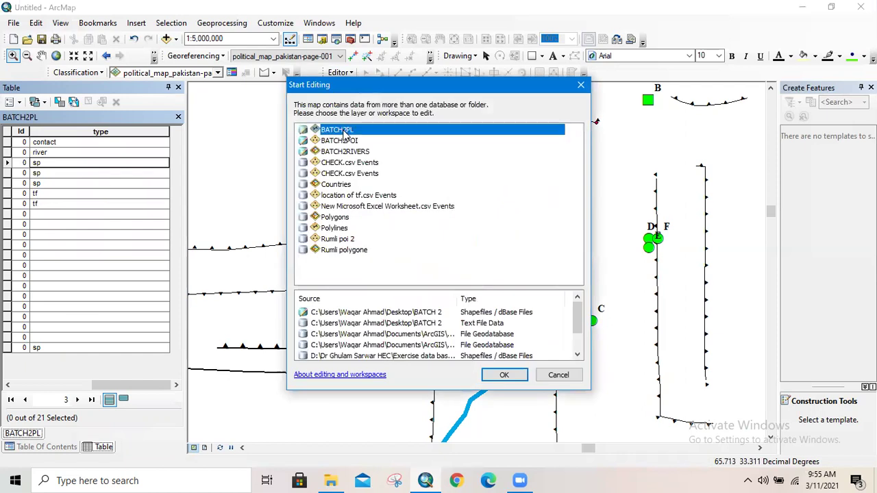
{"action": "left_click", "coordinate": [502, 376]}
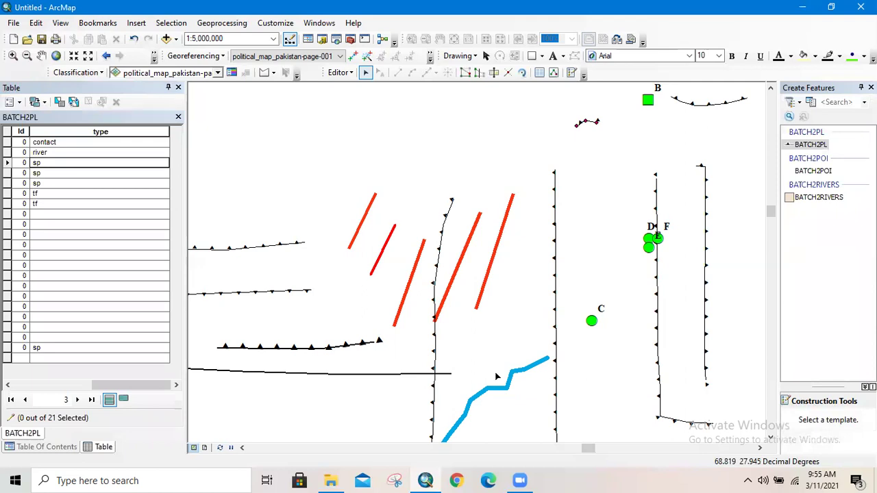
- Set the type value of the BATCH2PL record FID 2 to A and of FID 3 to S
{"action": "double_click", "coordinate": [51, 163]}
{"action": "type", "text": "A"}
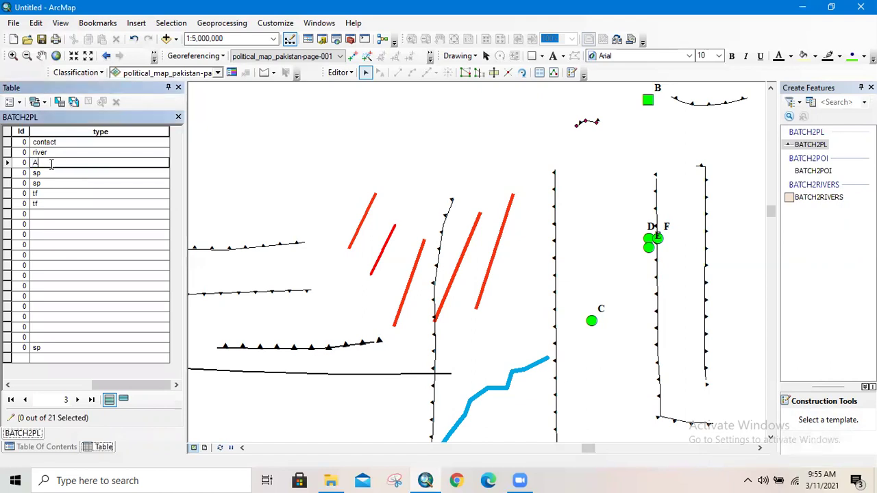
{"action": "left_click", "coordinate": [41, 173]}
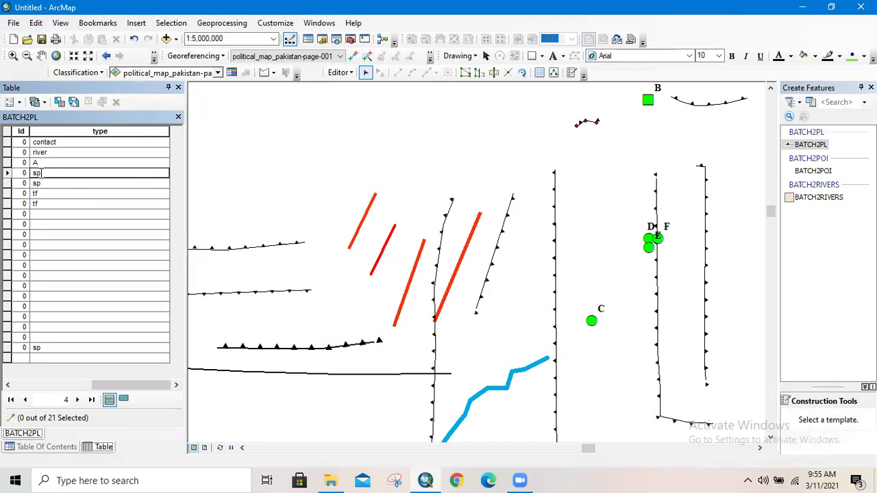
{"action": "key", "text": "BackSpace"}
{"action": "key", "text": "BackSpace"}
{"action": "type", "text": "S"}
- Set the type of records FID 4 and FID 20 to A and of FID 5 to S, and close the attribute table
{"action": "left_click", "coordinate": [39, 183]}
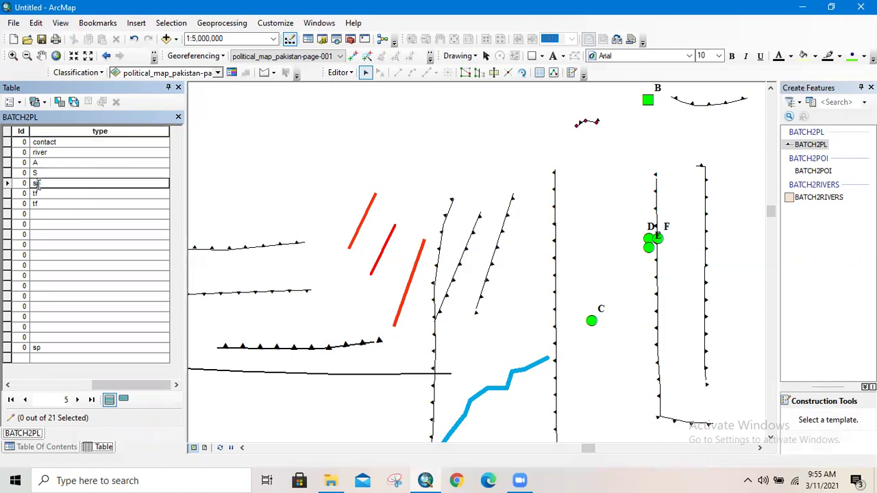
{"action": "double_click", "coordinate": [39, 183]}
{"action": "type", "text": "A"}
{"action": "left_click", "coordinate": [35, 195]}
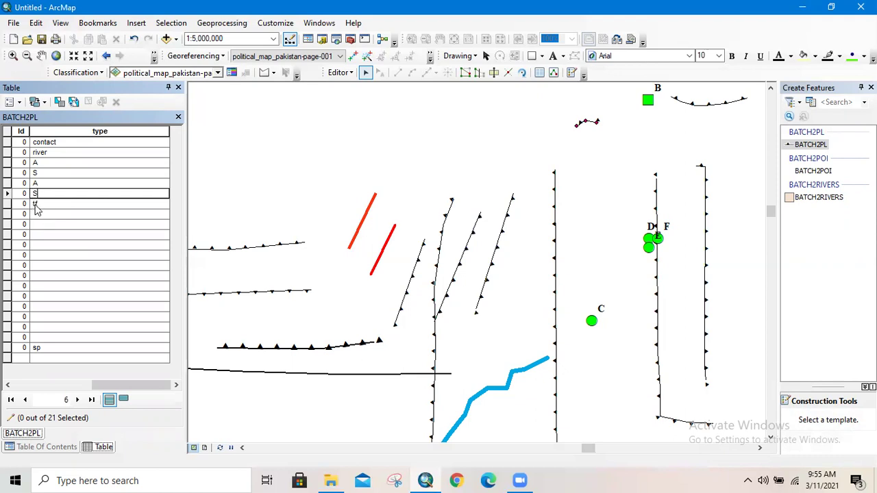
{"action": "left_click", "coordinate": [38, 349]}
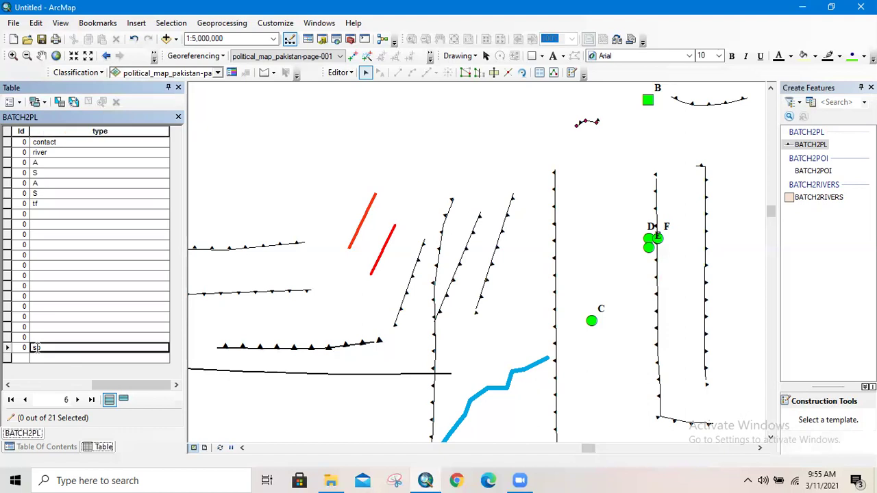
{"action": "key", "text": "BackSpace"}
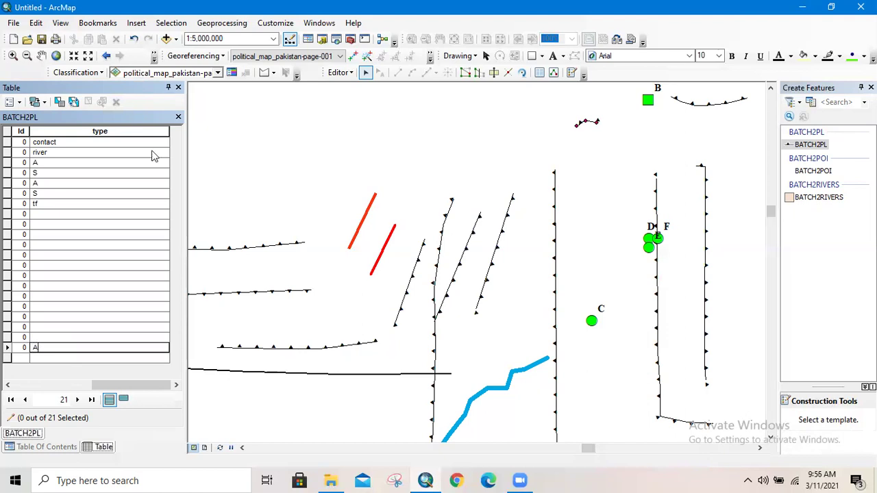
{"action": "left_click", "coordinate": [178, 118]}
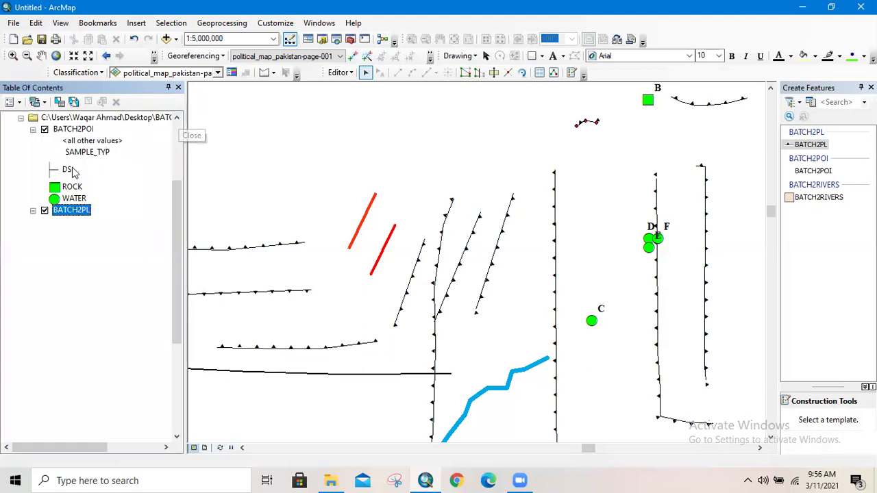
- Reset the BATCH2PL symbology categories to unique values of the type field
{"action": "right_click", "coordinate": [70, 211]}
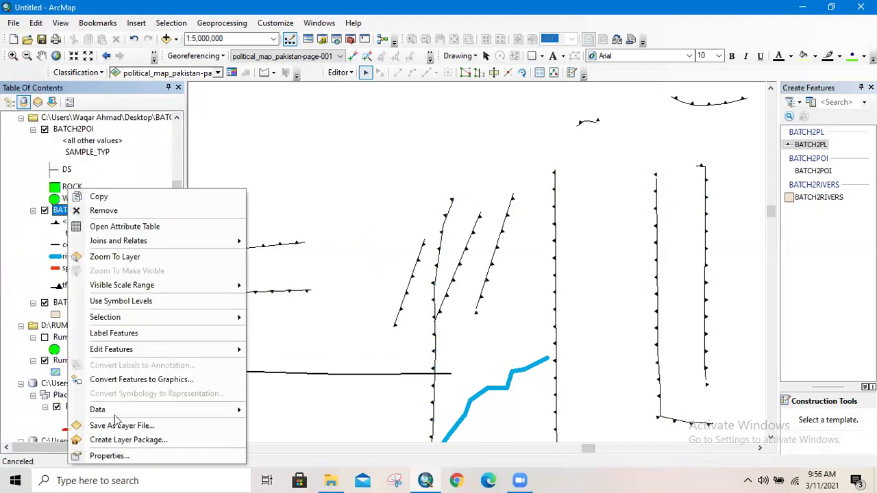
{"action": "left_click", "coordinate": [110, 456]}
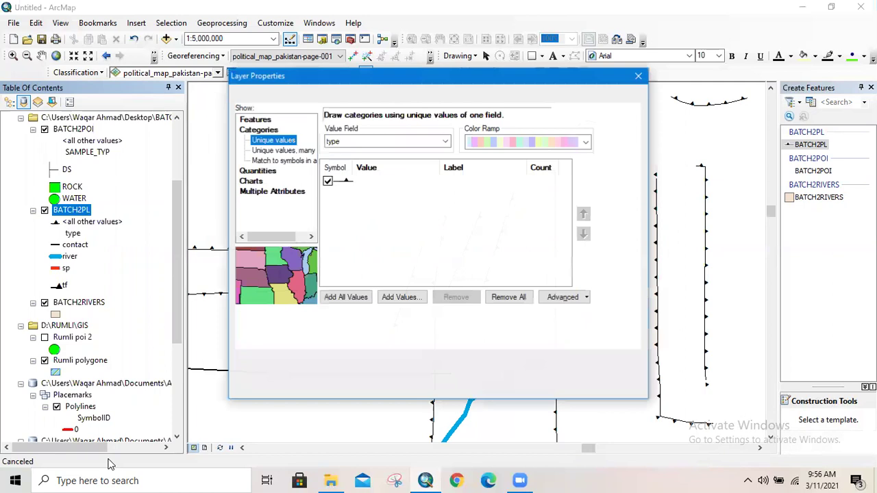
{"action": "left_click", "coordinate": [376, 143]}
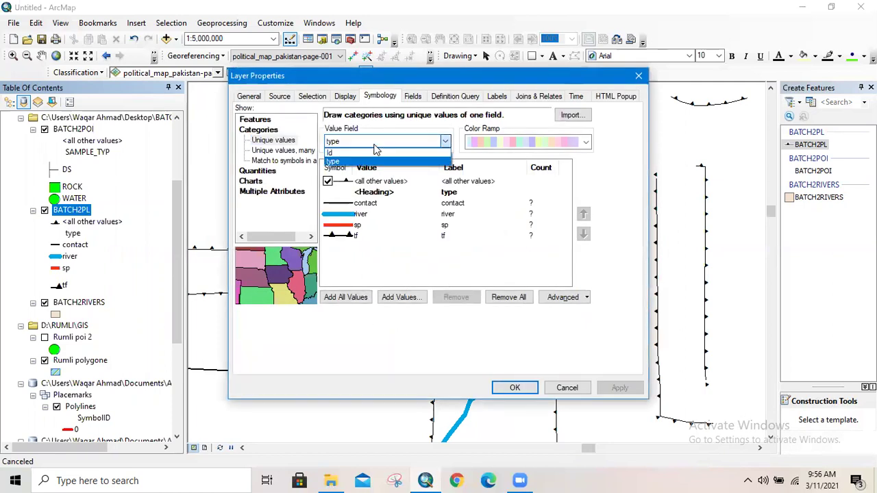
{"action": "left_click", "coordinate": [368, 161]}
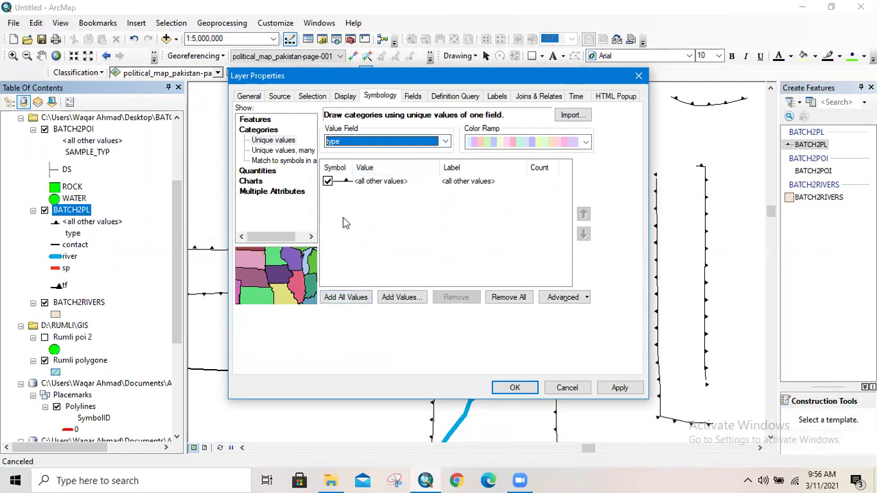
- Add only the values A and S as symbology categories for BATCH2PL and apply the layer properties
{"action": "left_click", "coordinate": [386, 297]}
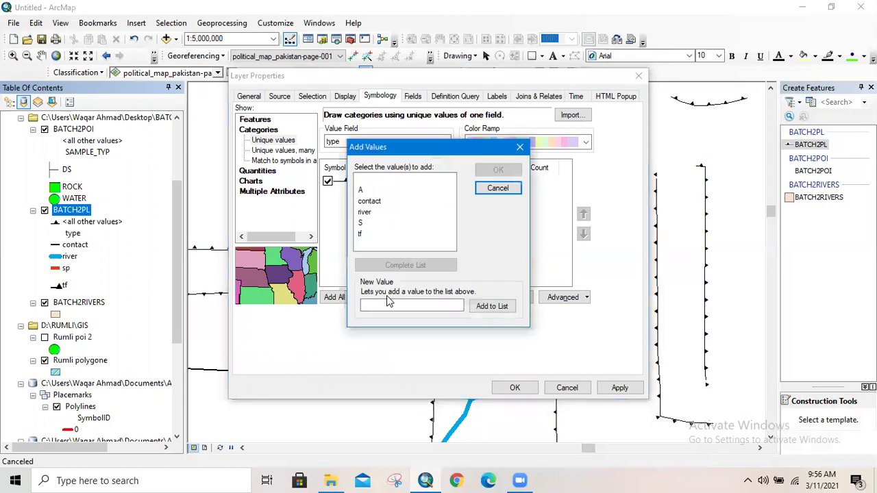
{"action": "left_click", "coordinate": [361, 223]}
{"action": "left_click", "coordinate": [362, 191], "text": "ctrl"}
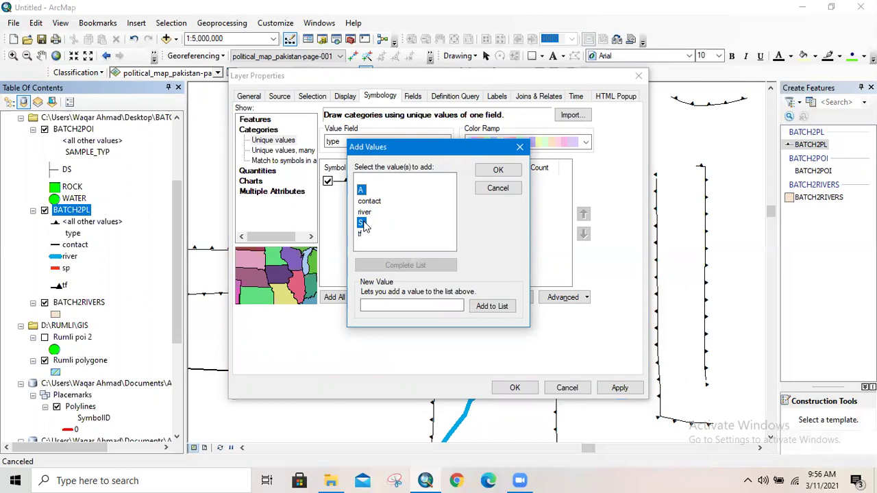
{"action": "left_click", "coordinate": [498, 171]}
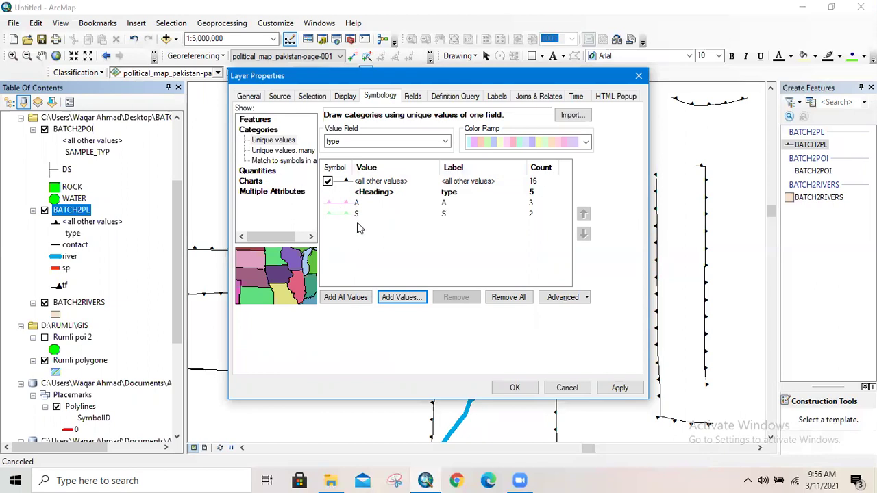
{"action": "left_click", "coordinate": [632, 391]}
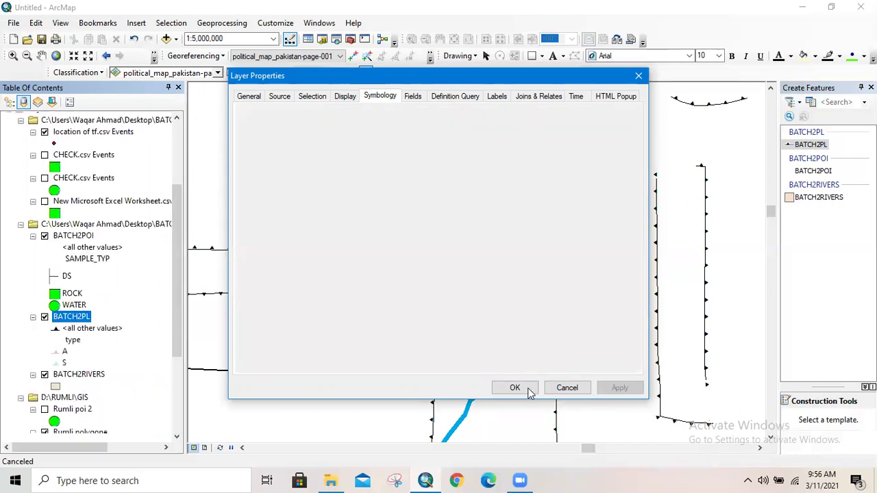
{"action": "left_click", "coordinate": [530, 392]}
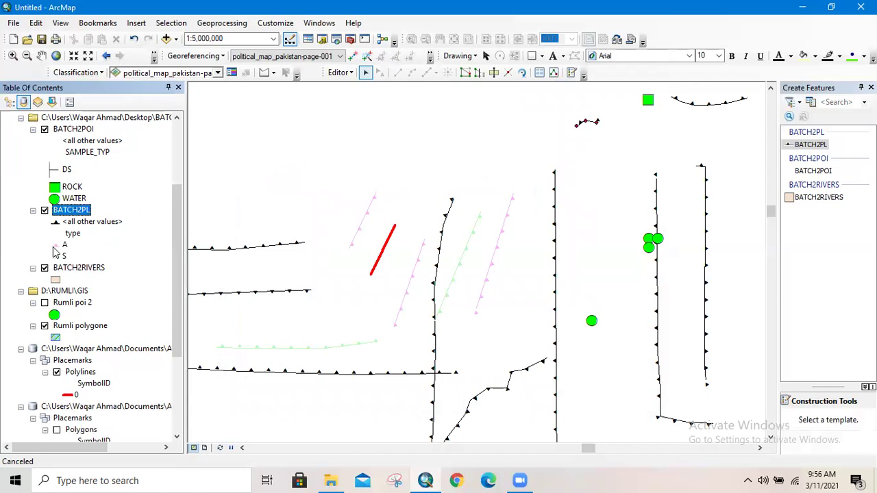
- Search the symbol styles for ANTICLINE and choose the Anticline - Certain symbol for the A category of BATCH2PL
{"action": "left_click", "coordinate": [56, 246]}
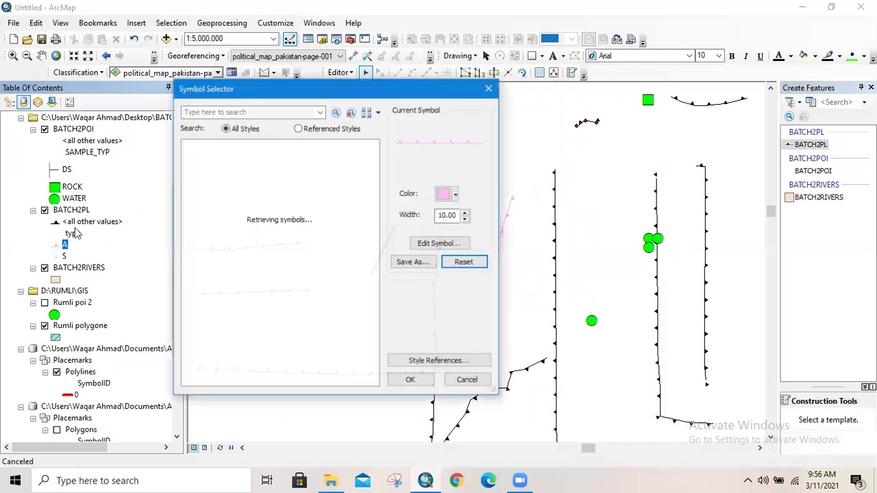
{"action": "left_click", "coordinate": [258, 114]}
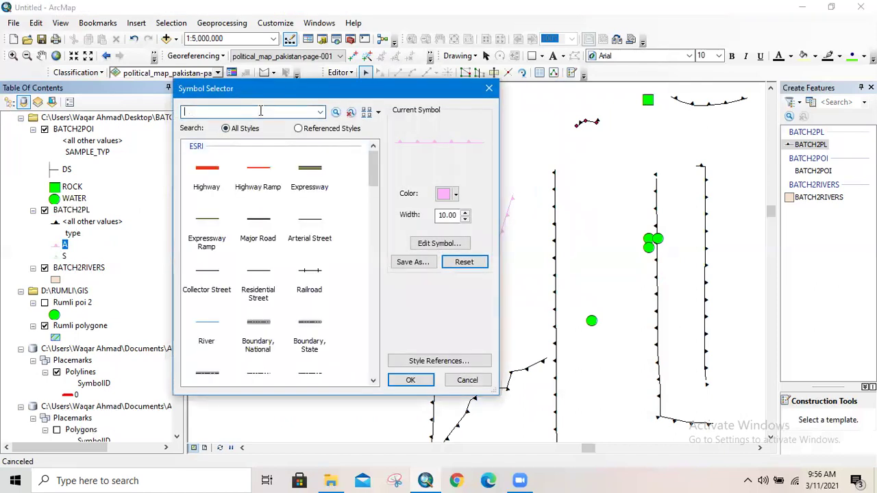
{"action": "type", "text": "ANTICLINE"}
{"action": "key", "text": "Return"}
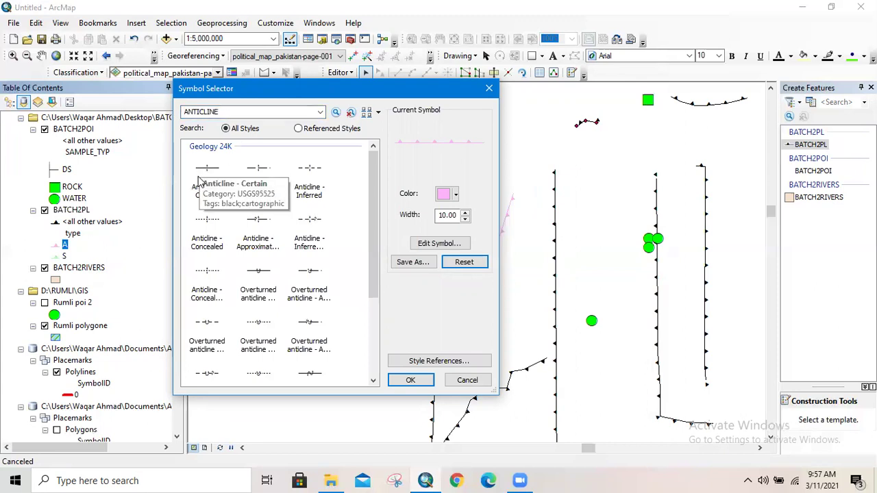
{"action": "left_click", "coordinate": [206, 171]}
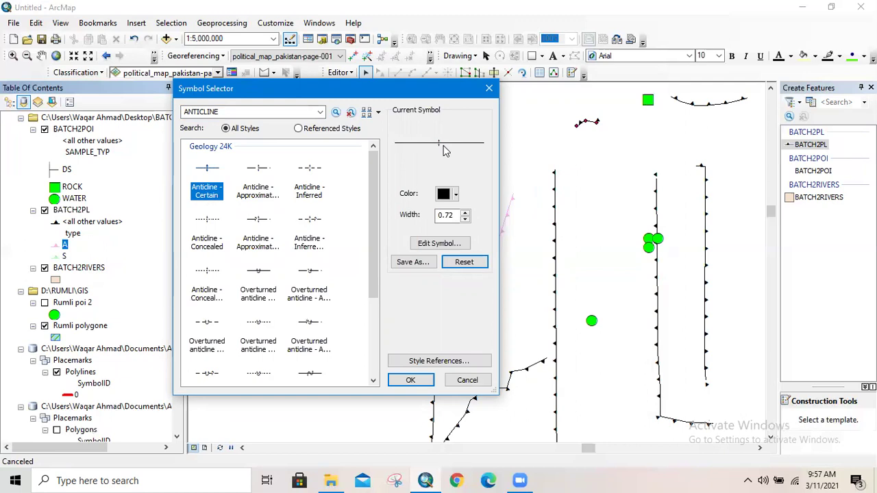
- Increase the line width of the anticline symbol and apply it to the A category
{"action": "left_click", "coordinate": [465, 213]}
{"action": "left_click", "coordinate": [465, 214]}
{"action": "left_click", "coordinate": [466, 213]}
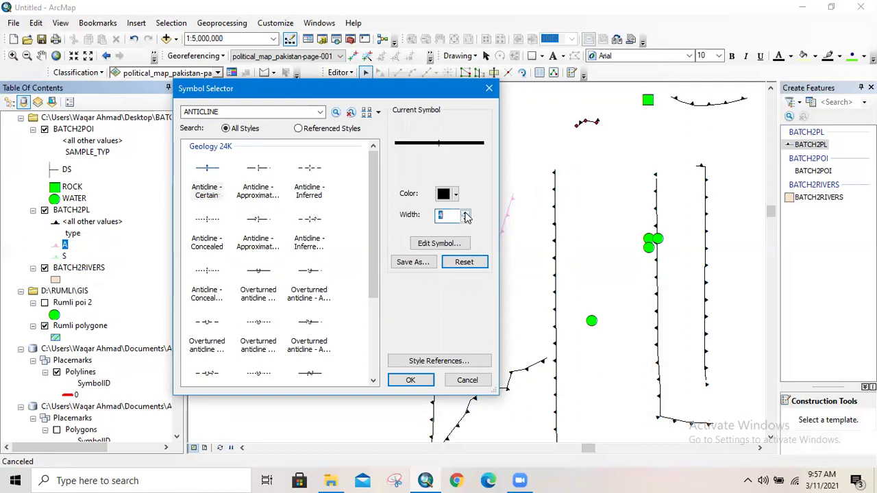
{"action": "left_click", "coordinate": [465, 218]}
{"action": "left_click", "coordinate": [409, 381]}
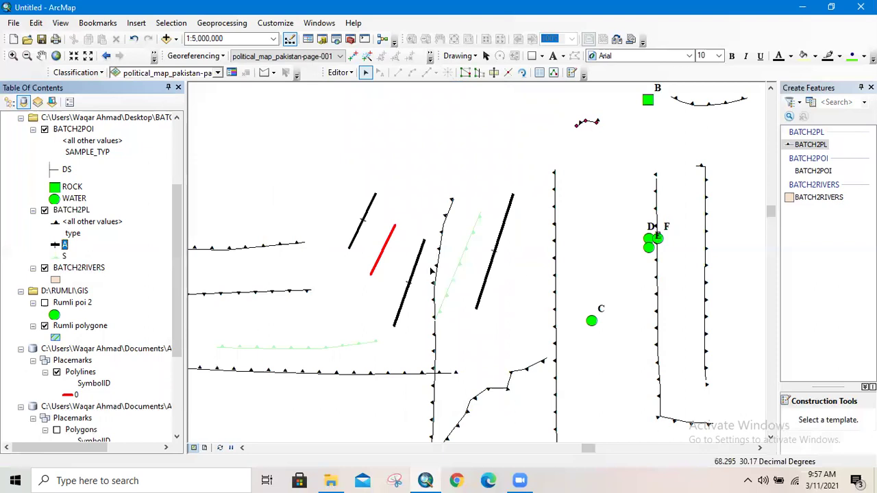
- Search the symbol styles for SYNCLINE and choose the Syncline - Certain symbol for the S category of BATCH2PL
{"action": "double_click", "coordinate": [57, 257]}
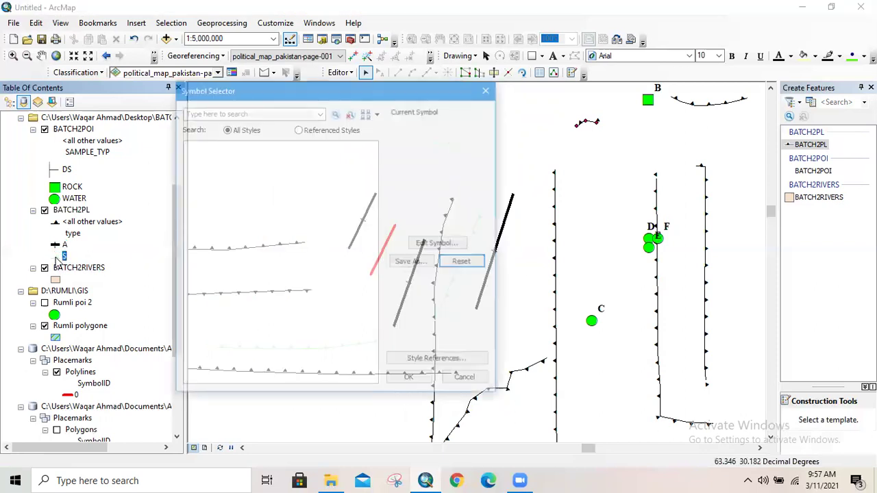
{"action": "left_click", "coordinate": [254, 114]}
{"action": "type", "text": "SYNCLI"}
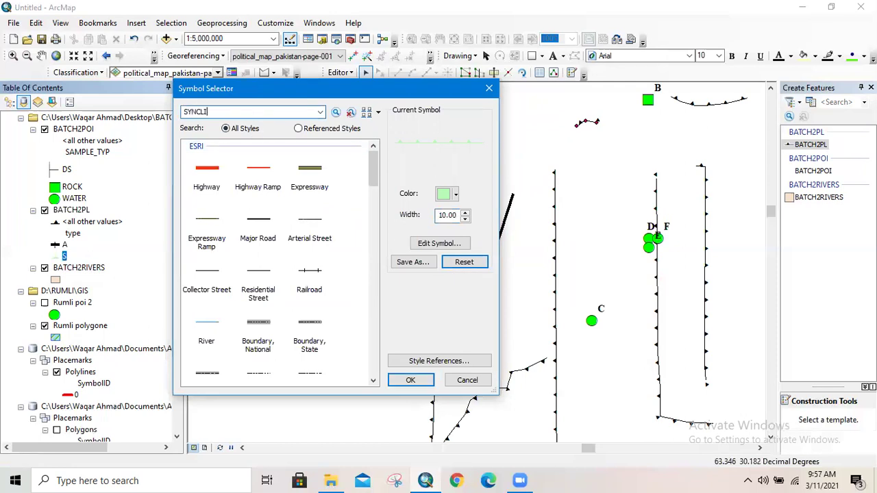
{"action": "type", "text": "NE"}
{"action": "key", "text": "Return"}
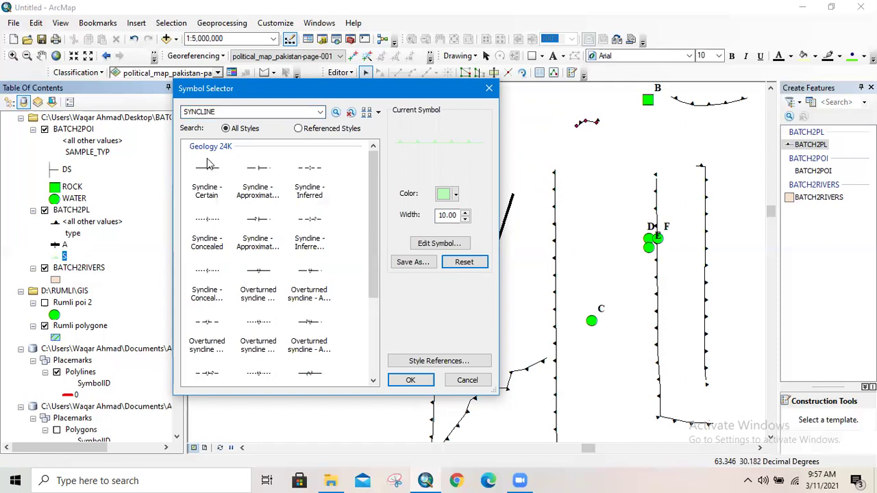
{"action": "left_click", "coordinate": [207, 171]}
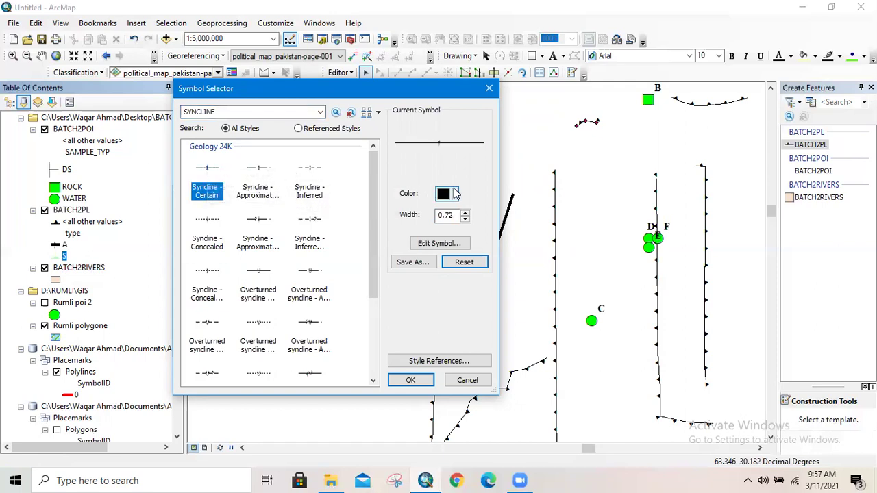
- Thicken the syncline symbol's line and color it orange for the S category
{"action": "left_click", "coordinate": [466, 213]}
{"action": "left_click", "coordinate": [466, 213]}
{"action": "left_click", "coordinate": [466, 213]}
{"action": "left_click", "coordinate": [445, 195]}
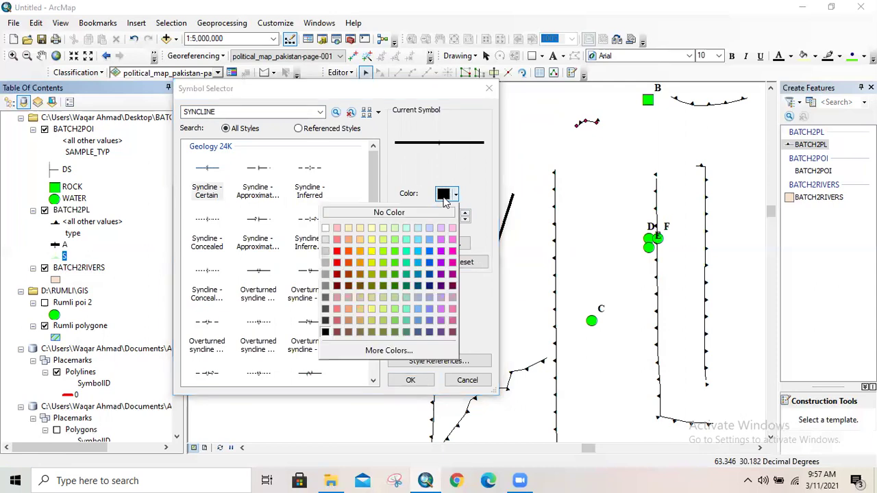
{"action": "left_click", "coordinate": [347, 253]}
{"action": "left_click", "coordinate": [418, 380]}
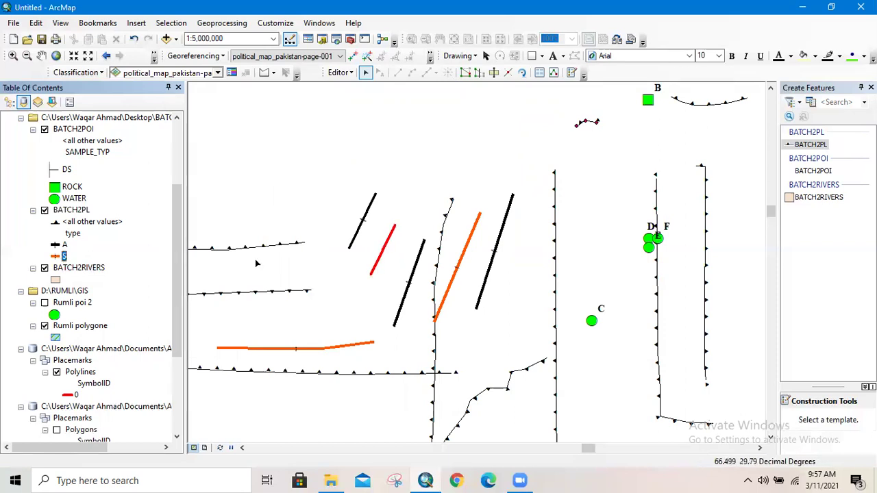
- Search the symbol styles for SYNCL and choose the Syncline - Certain symbol for the converted Polylines layer
{"action": "left_click_drag", "start_coordinate": [179, 253], "coordinate": [181, 300]}
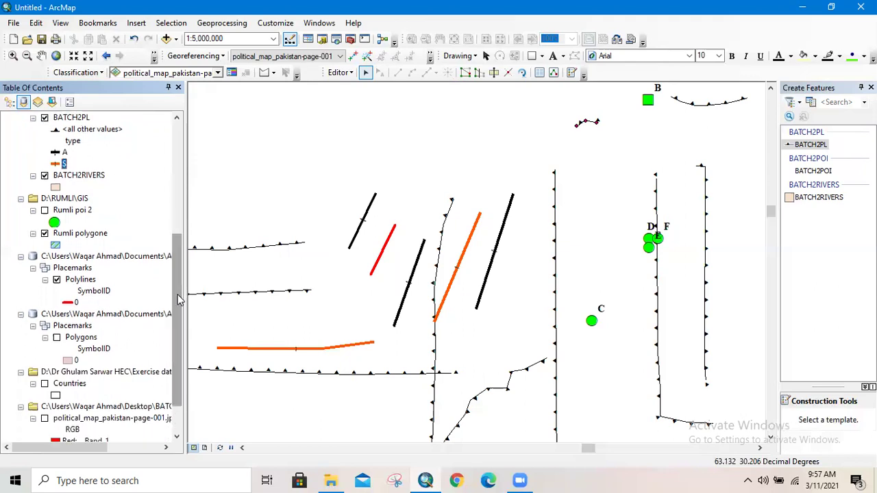
{"action": "double_click", "coordinate": [68, 303]}
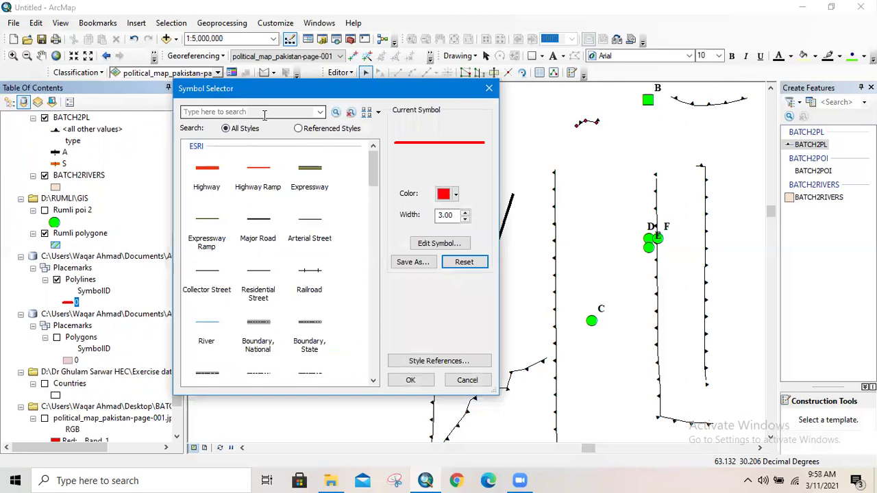
{"action": "left_click", "coordinate": [264, 112]}
{"action": "type", "text": "SYNCL"}
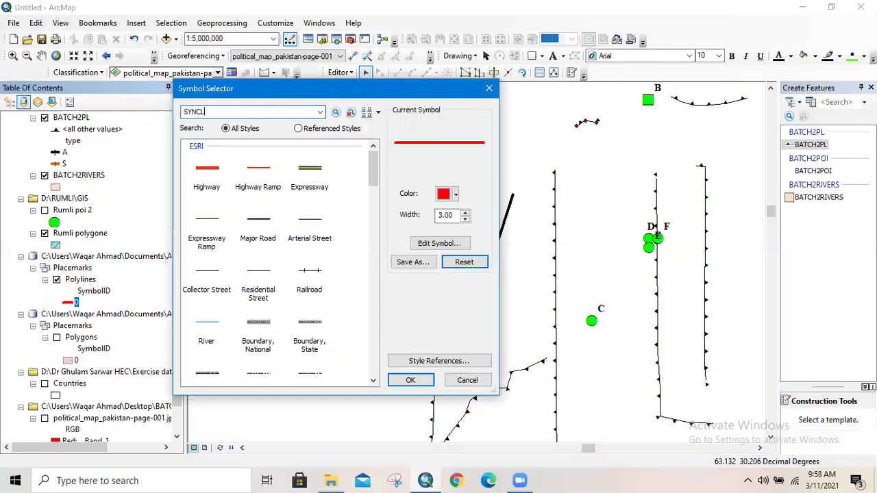
{"action": "key", "text": "Return"}
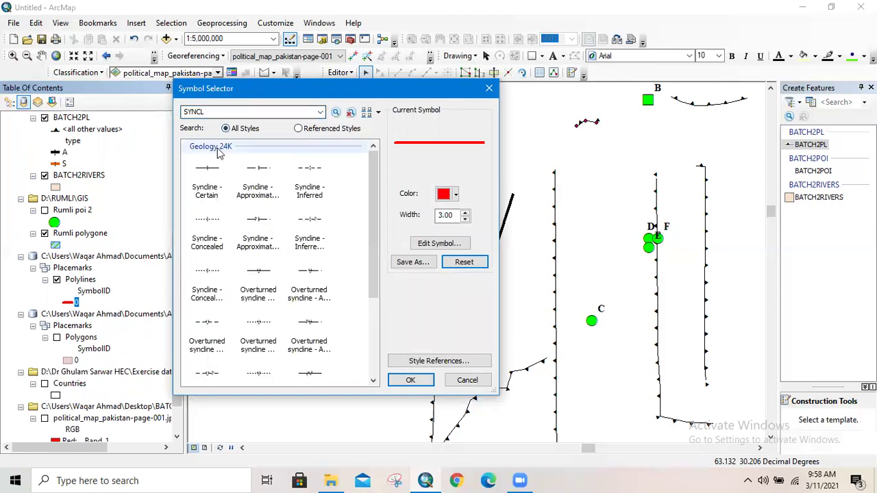
{"action": "left_click", "coordinate": [207, 172]}
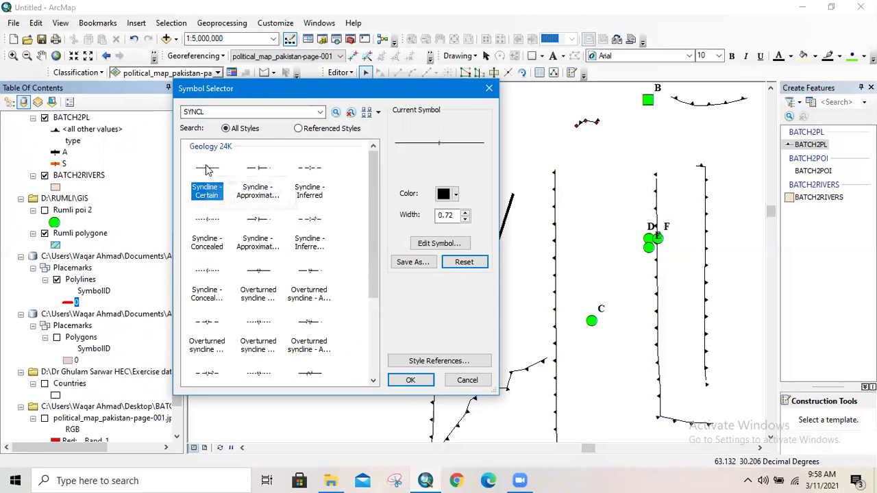
- Color the Polylines layer's syncline symbol red, set its width to 2, and apply it
{"action": "left_click", "coordinate": [445, 195]}
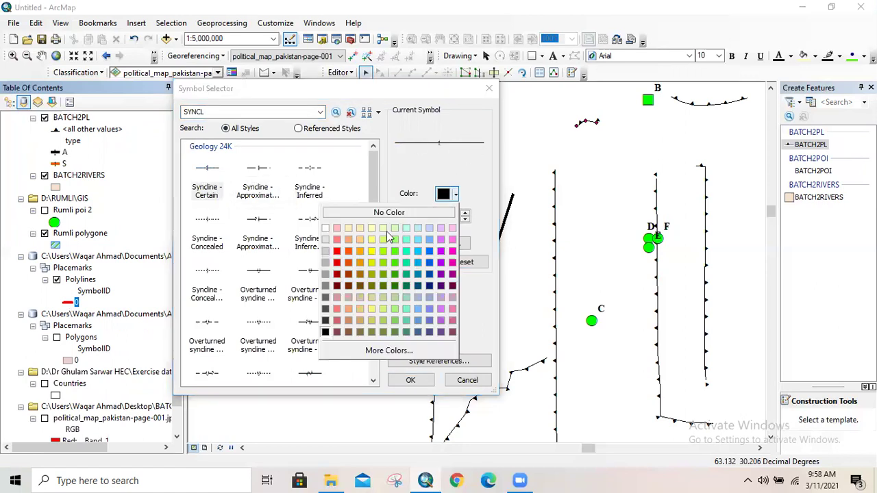
{"action": "left_click", "coordinate": [337, 251]}
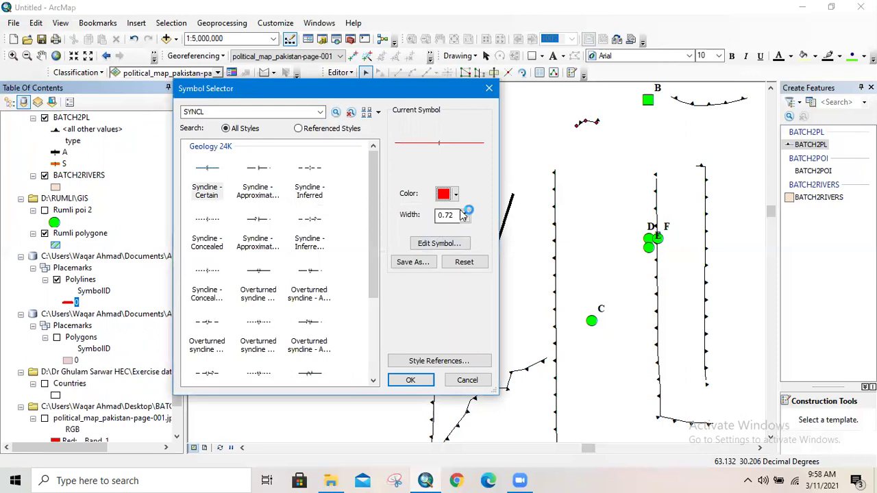
{"action": "left_click", "coordinate": [466, 212]}
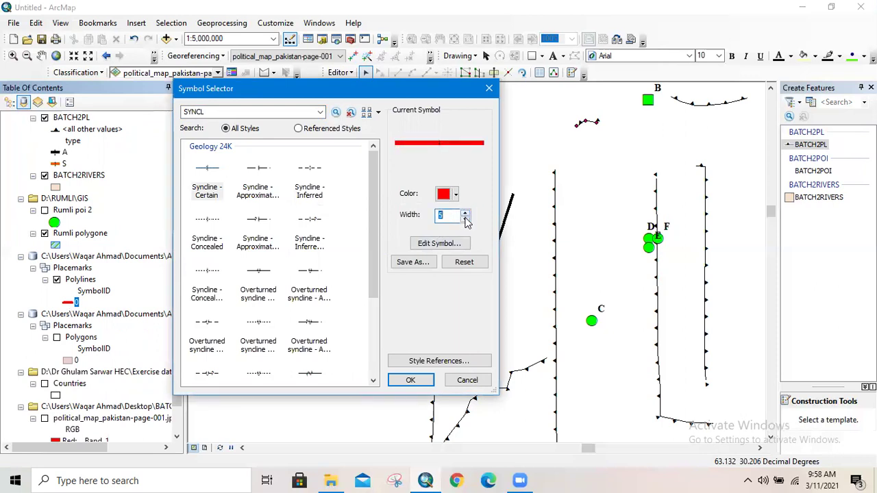
{"action": "left_click", "coordinate": [466, 219]}
{"action": "left_click", "coordinate": [466, 219]}
{"action": "left_click", "coordinate": [466, 219]}
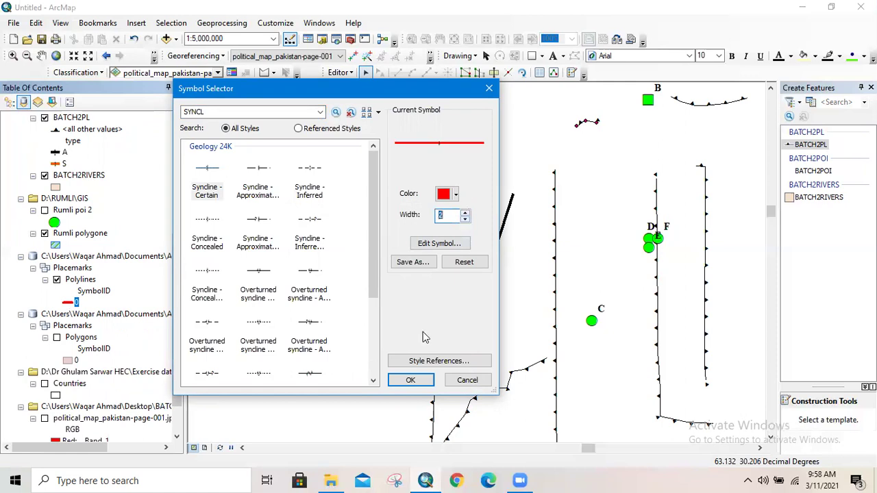
{"action": "left_click", "coordinate": [412, 380]}
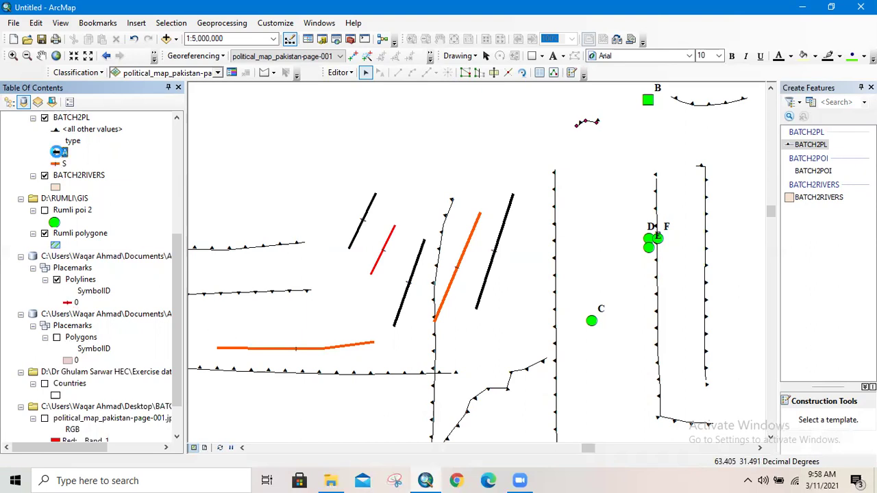
- Thicken the anticline symbol of BATCH2PL's A category to a width of about 15 and apply it
{"action": "double_click", "coordinate": [56, 153]}
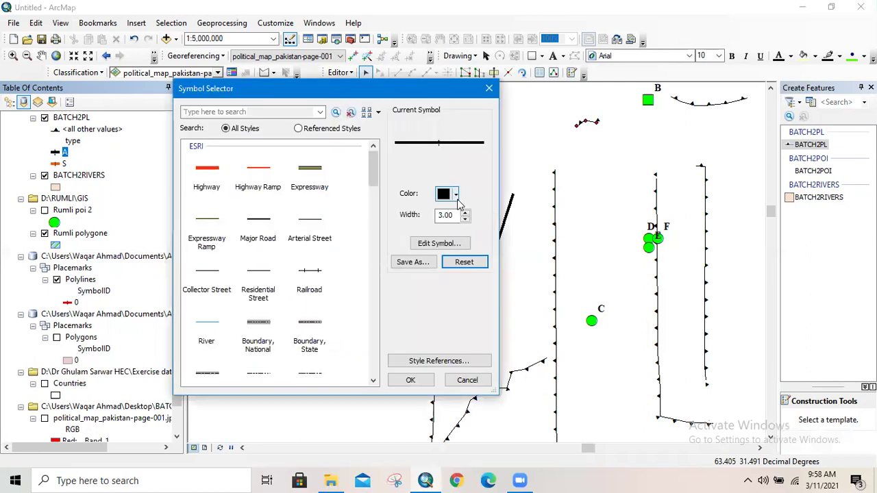
{"action": "left_click", "coordinate": [465, 213]}
{"action": "left_click", "coordinate": [466, 213]}
{"action": "left_click", "coordinate": [465, 213]}
{"action": "left_click", "coordinate": [465, 214]}
{"action": "left_click", "coordinate": [465, 213]}
{"action": "left_click", "coordinate": [465, 213]}
{"action": "left_click", "coordinate": [466, 214]}
{"action": "left_click", "coordinate": [466, 213]}
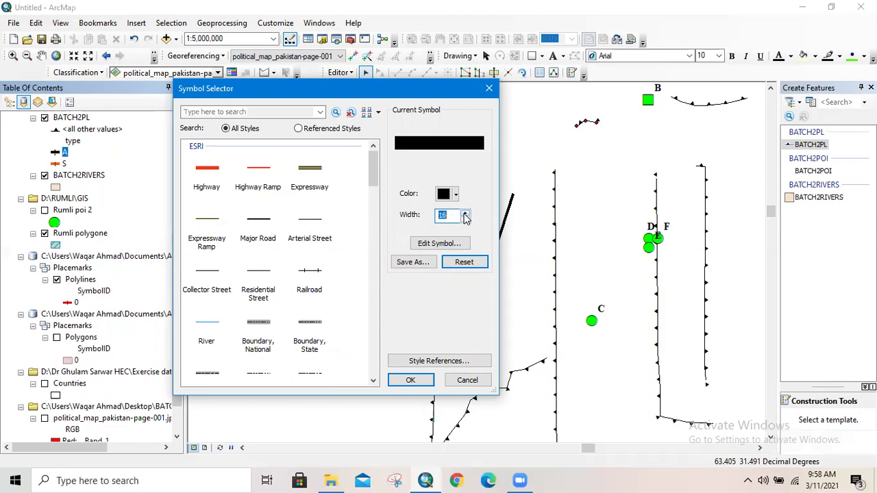
{"action": "left_click", "coordinate": [418, 379]}
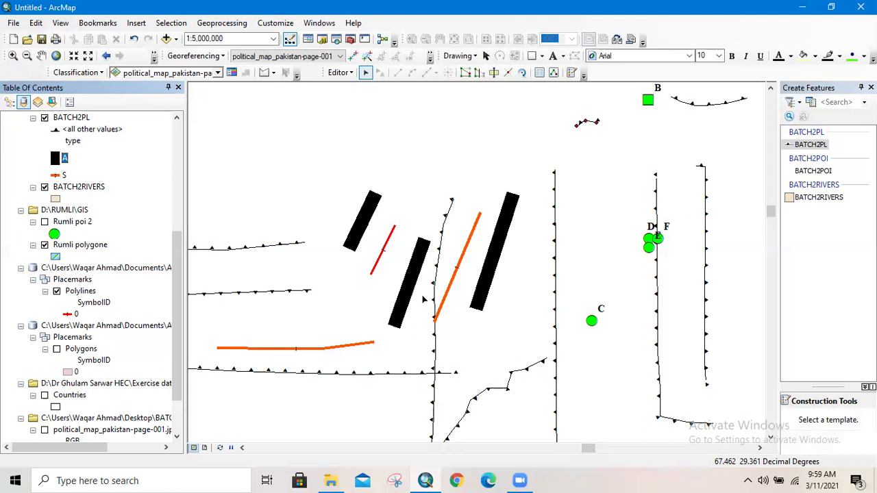
- Draw a short graphic line beside the northwesternmost anticline with the Line drawing tool and delete it
{"action": "left_click", "coordinate": [542, 58]}
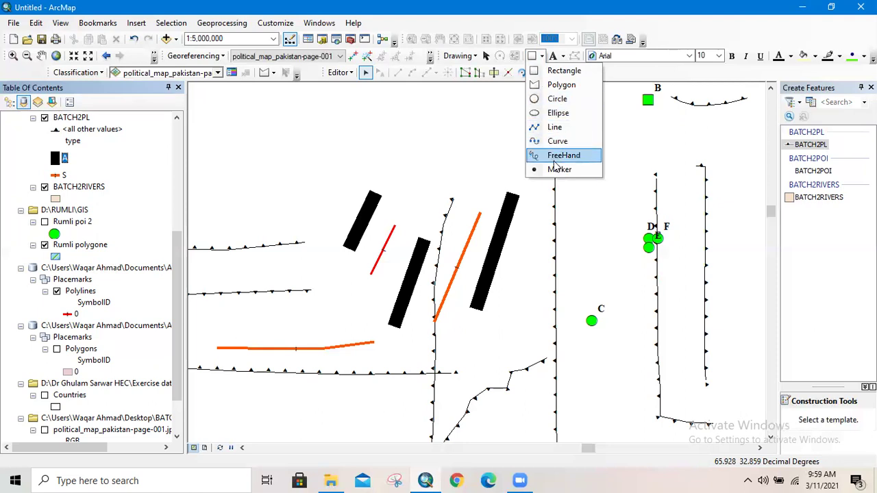
{"action": "left_click", "coordinate": [570, 131]}
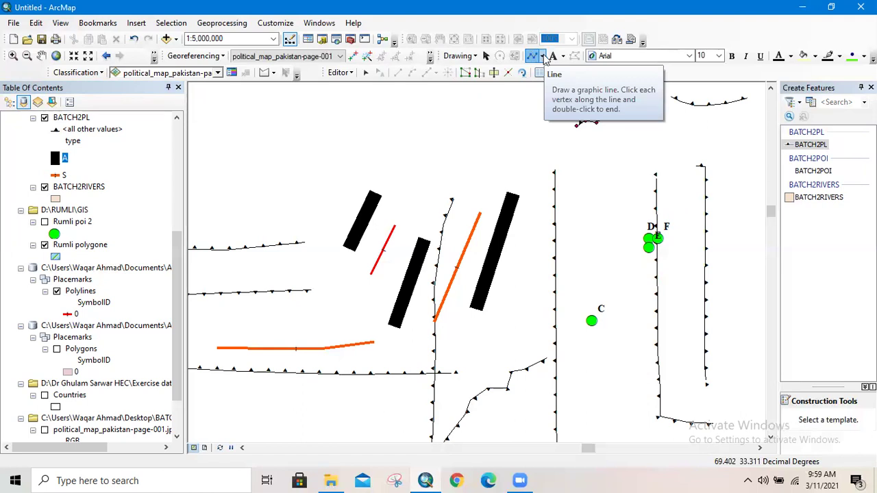
{"action": "left_click", "coordinate": [543, 57]}
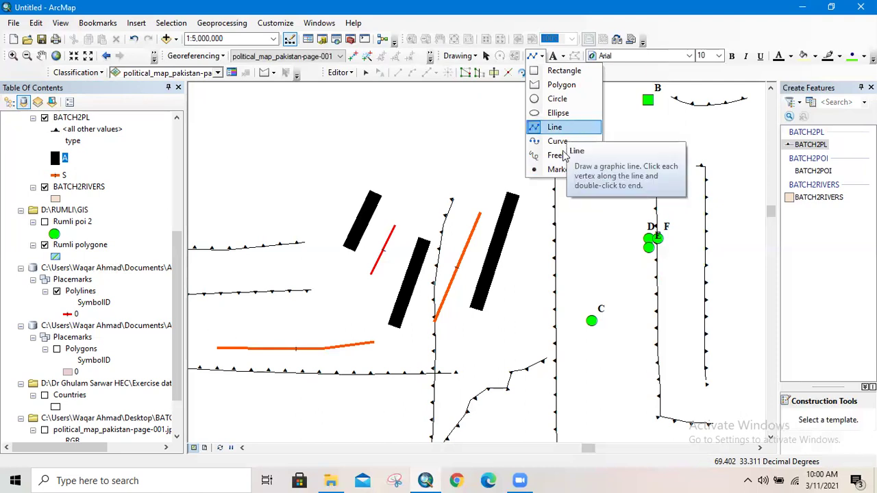
{"action": "left_click", "coordinate": [362, 216]}
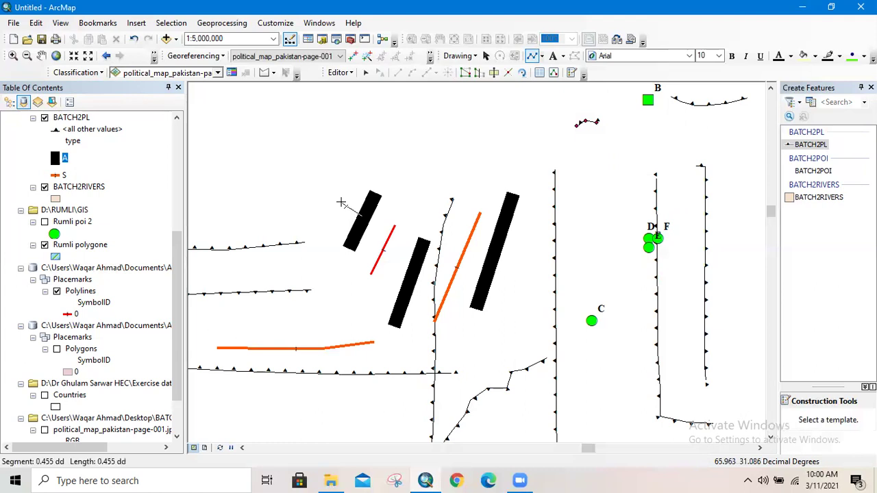
{"action": "left_click", "coordinate": [341, 203]}
{"action": "left_click", "coordinate": [341, 203]}
{"action": "double_click", "coordinate": [355, 198]}
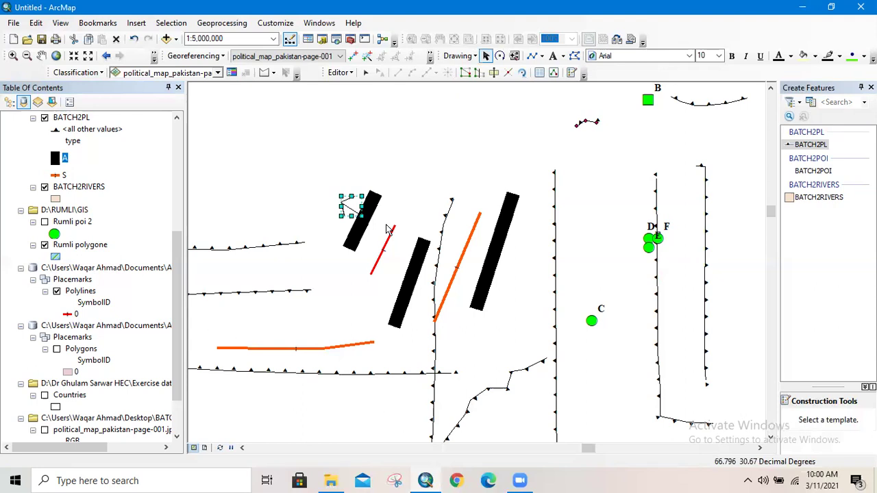
{"action": "key", "text": "Delete"}
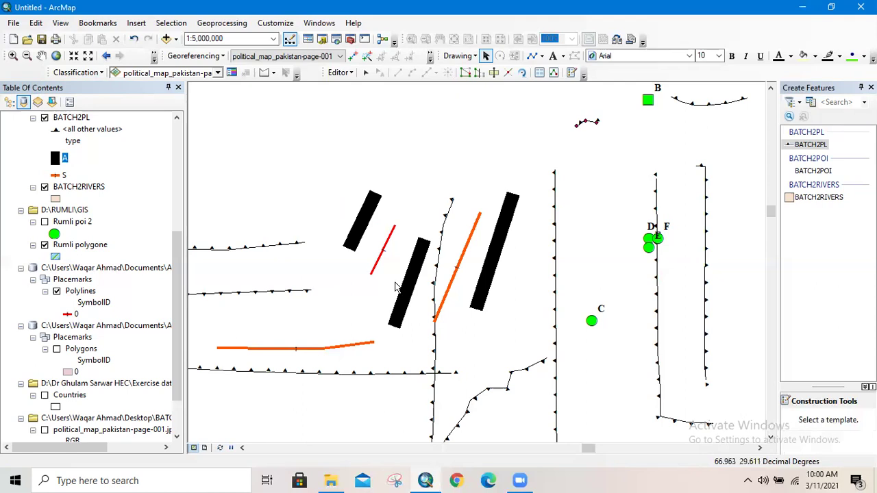
- Save the edits of the current editing session
{"action": "scroll", "coordinate": [395, 286], "scroll_direction": "down", "scroll_amount": 3}
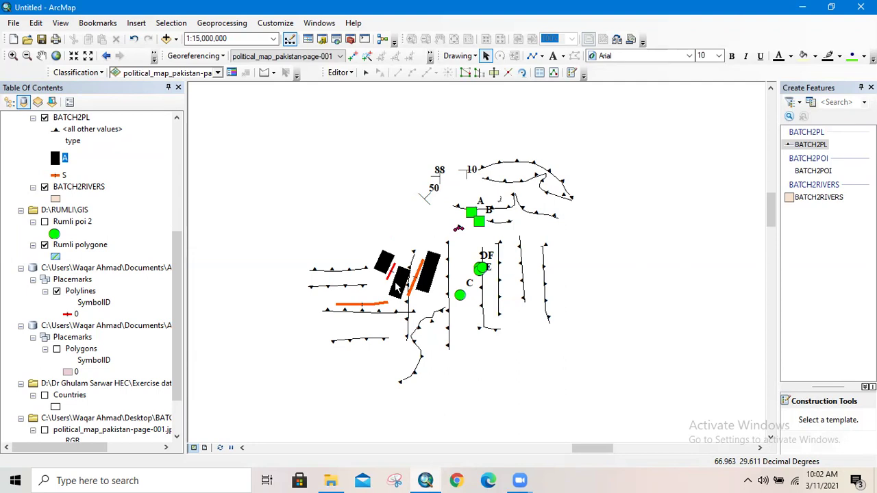
{"action": "left_click", "coordinate": [339, 73]}
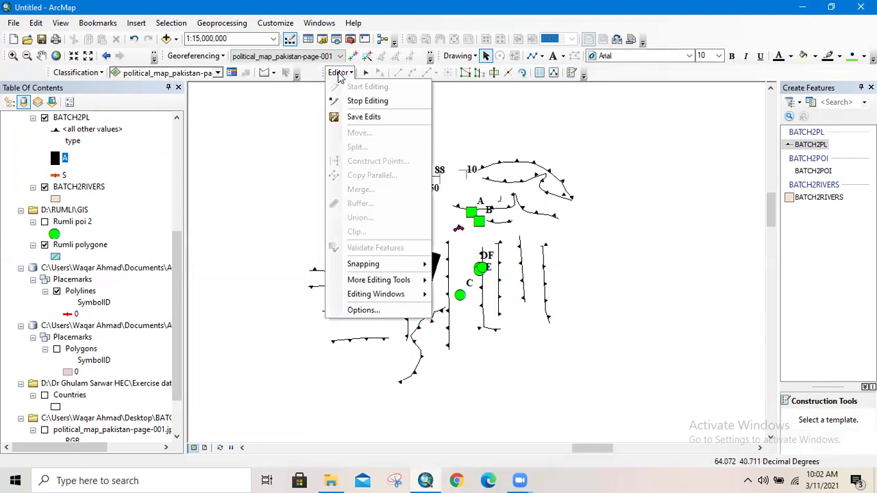
{"action": "left_click", "coordinate": [395, 118]}
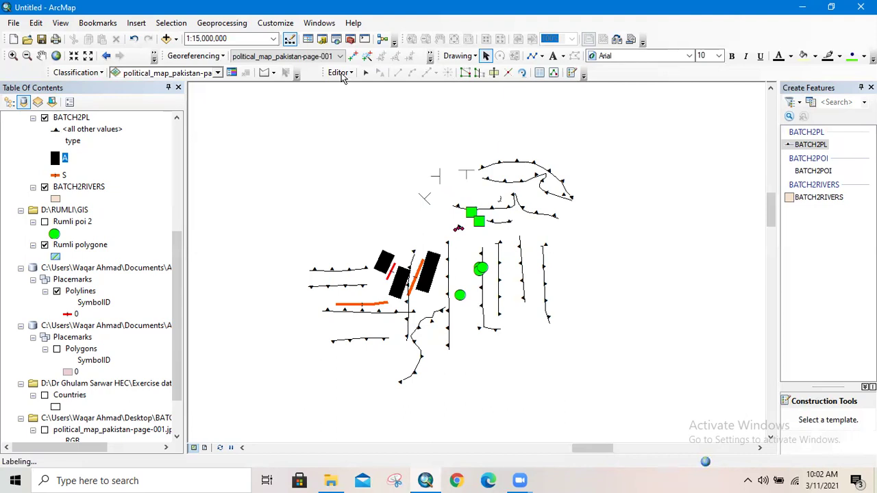
{"action": "left_click", "coordinate": [342, 73]}
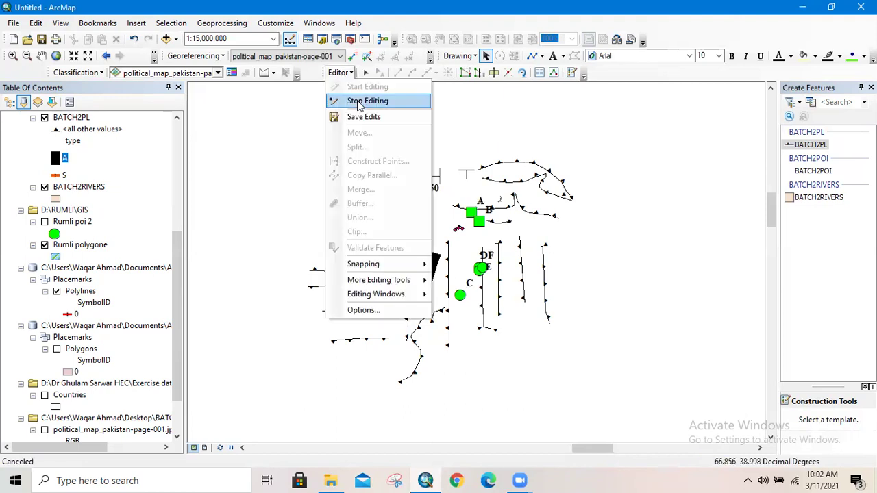
{"action": "left_click", "coordinate": [644, 74]}
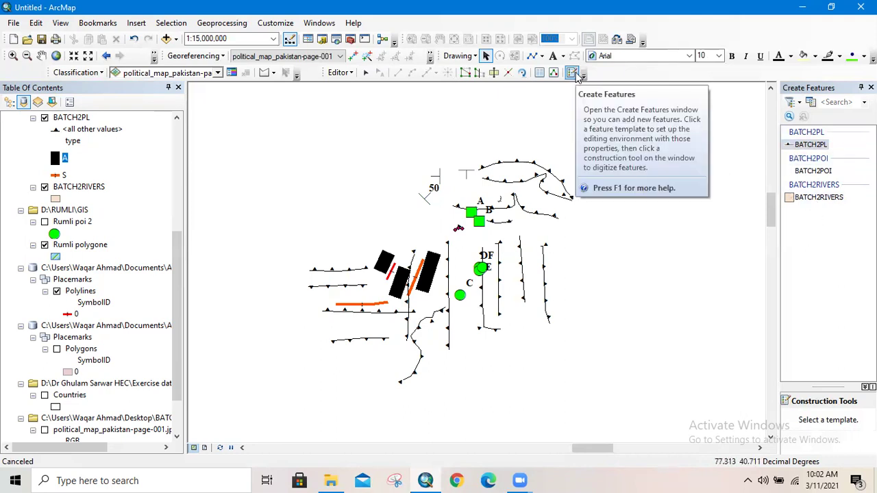
- Digitize a six-sided or similar freehand BATCH2RIVERS polygon in the empty area east of the BATCH2PL lines
{"action": "left_click", "coordinate": [829, 199]}
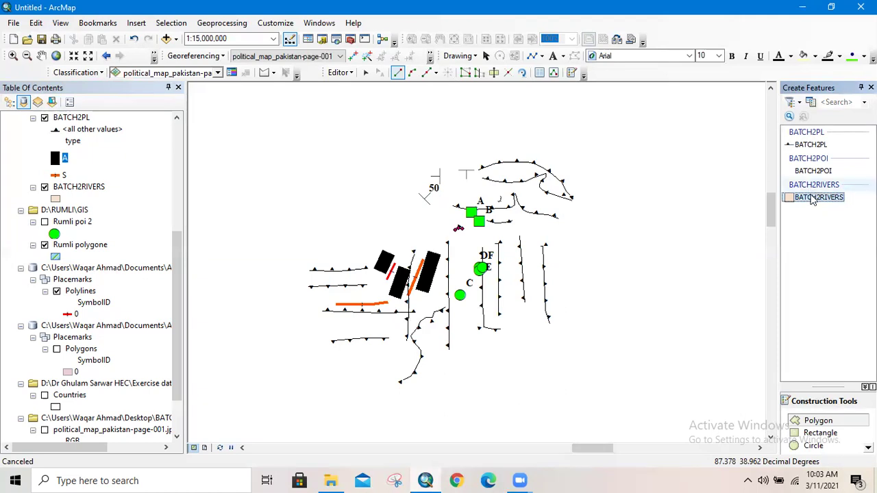
{"action": "left_click", "coordinate": [567, 231]}
{"action": "left_click", "coordinate": [593, 231]}
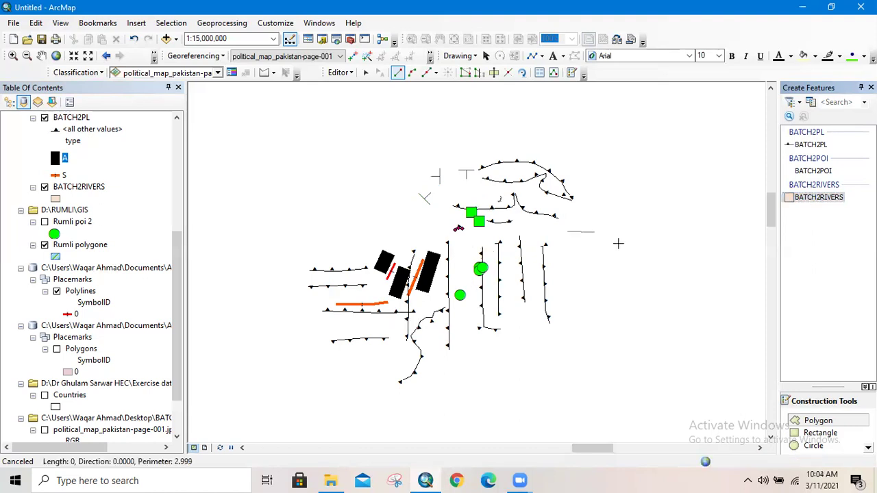
{"action": "double_click", "coordinate": [620, 266]}
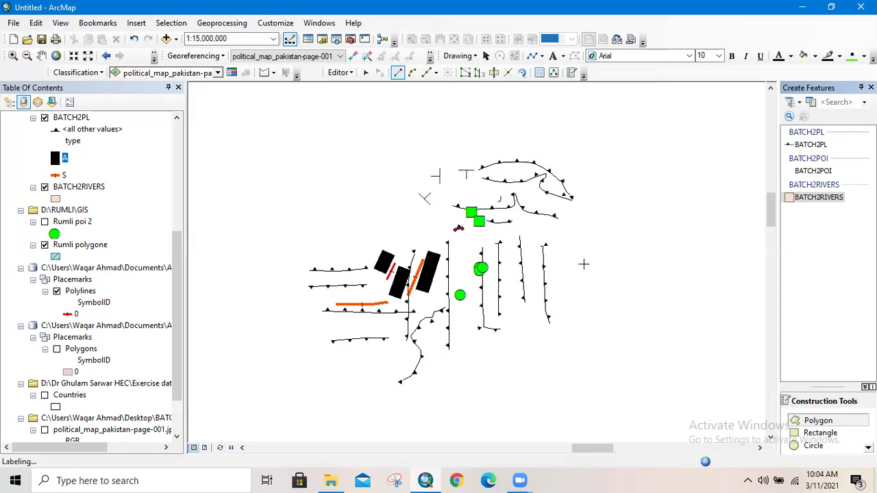
{"action": "left_click", "coordinate": [577, 264]}
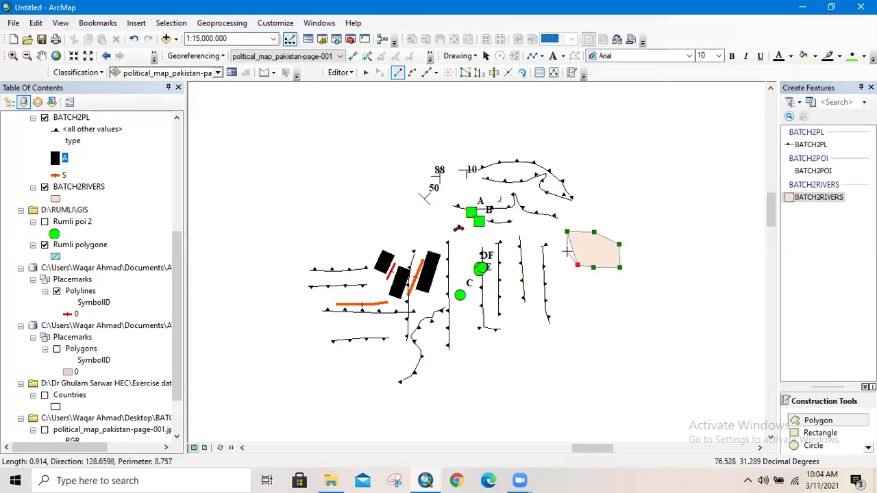
{"action": "double_click", "coordinate": [560, 241]}
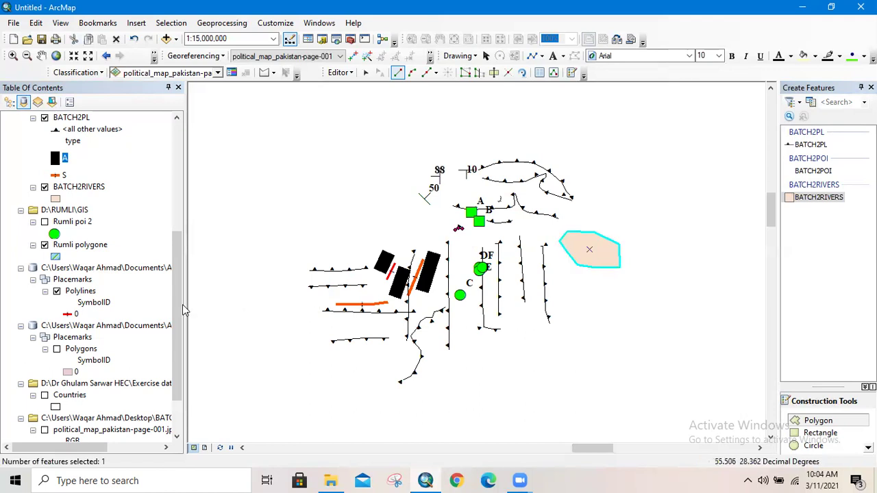
- Turn on the display of the political_map_pakistan-page-001 raster layer
{"action": "left_click", "coordinate": [178, 439]}
{"action": "left_click", "coordinate": [177, 438]}
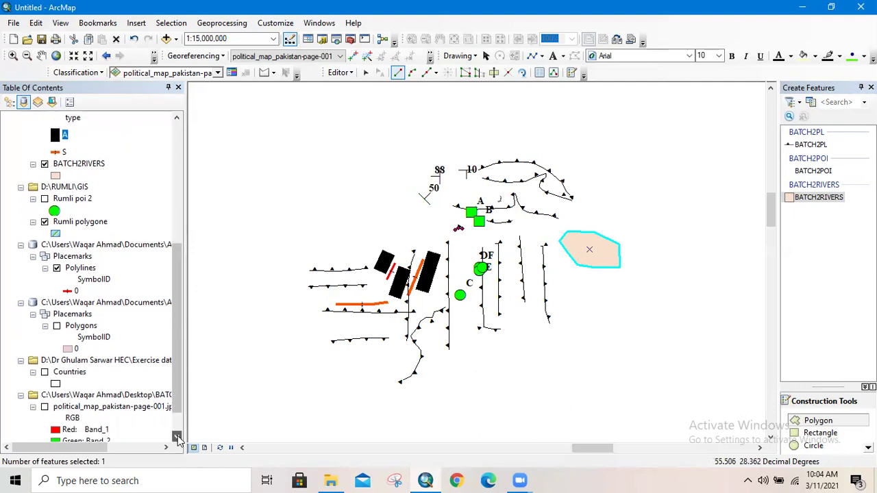
{"action": "left_click", "coordinate": [177, 438]}
{"action": "left_click", "coordinate": [177, 439]}
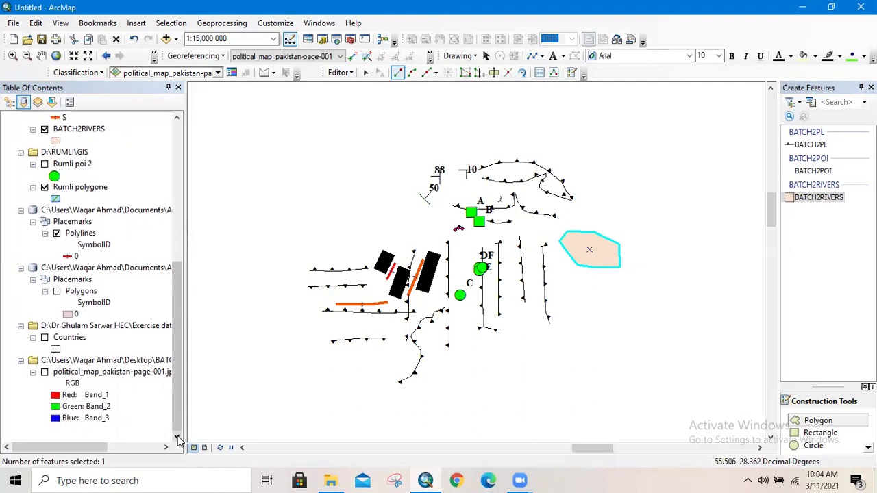
{"action": "left_click", "coordinate": [44, 373]}
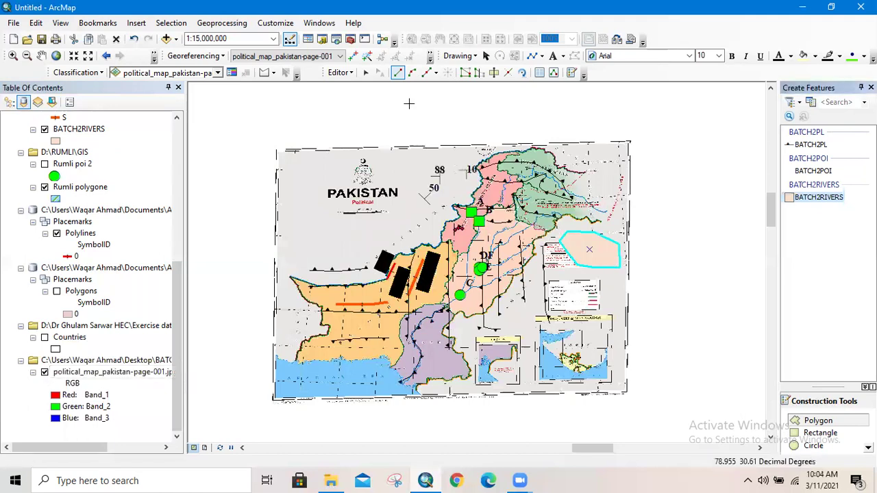
- Select the BATCH2RIVERS polygon lying over the map's eastern text block and delete it
{"action": "left_click", "coordinate": [365, 73]}
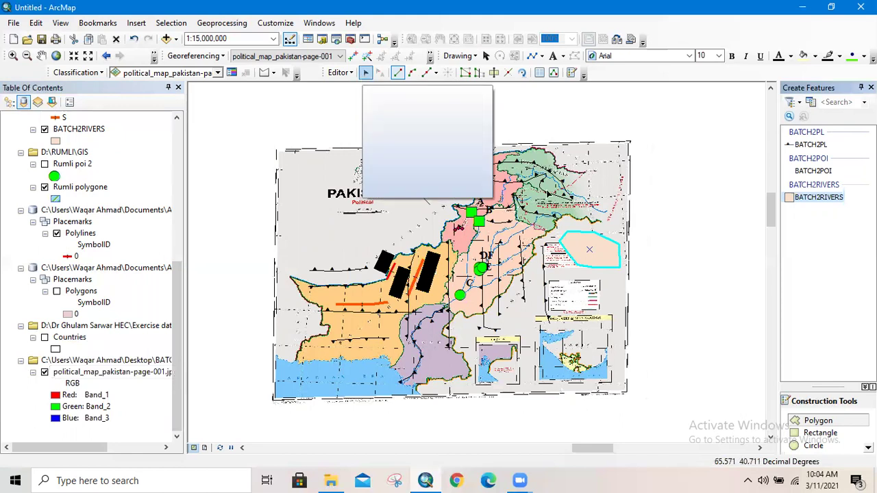
{"action": "left_click", "coordinate": [602, 255]}
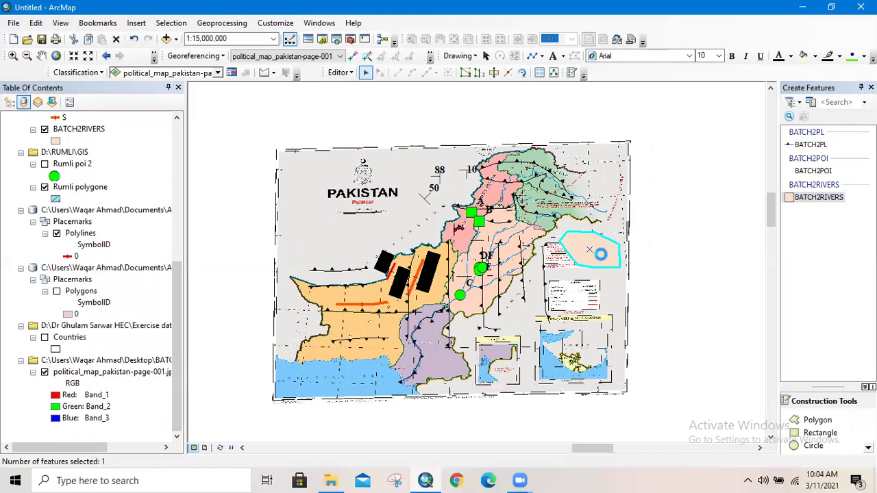
{"action": "key", "text": "Delete"}
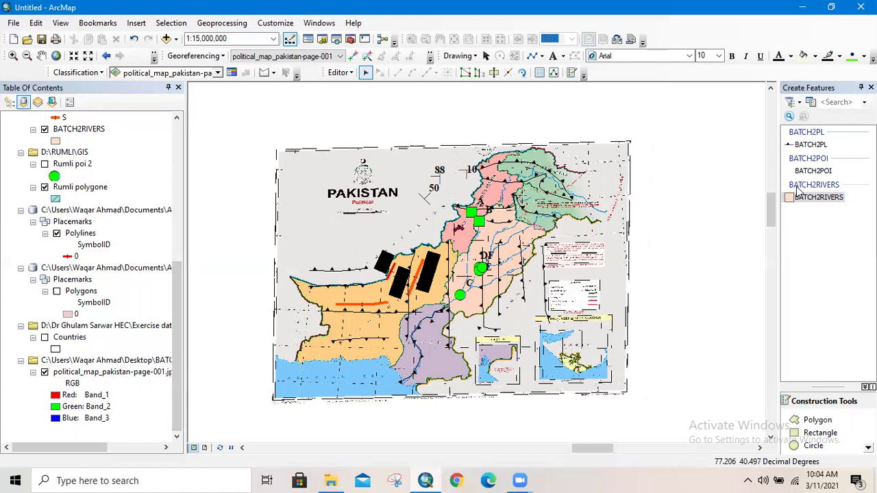
- Start a BATCH2RIVERS polygon at Sindh's northern tip and trace the province's western boundary down to the coast near Karachi
{"action": "left_click", "coordinate": [819, 198]}
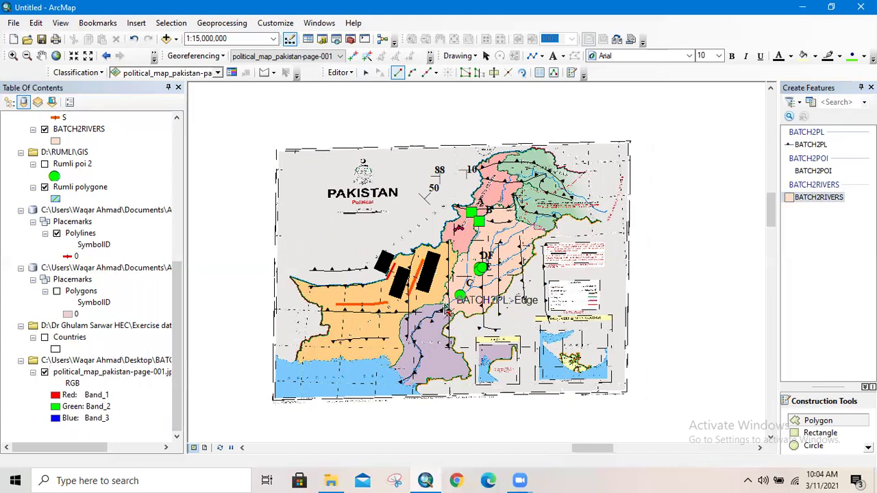
{"action": "left_click", "coordinate": [447, 310]}
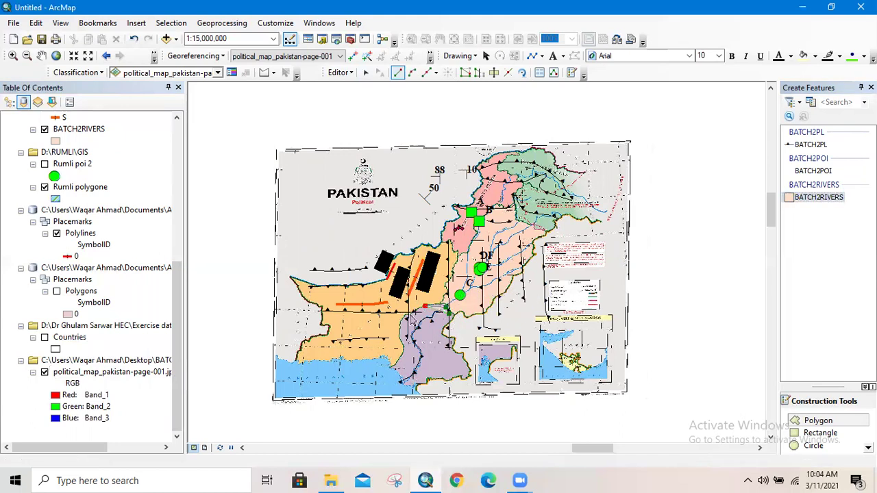
{"action": "left_click", "coordinate": [425, 307]}
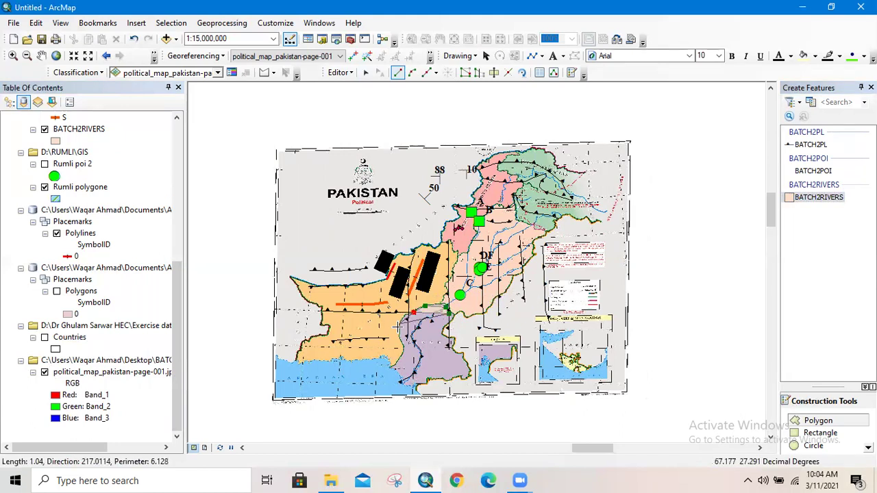
{"action": "left_click", "coordinate": [397, 325]}
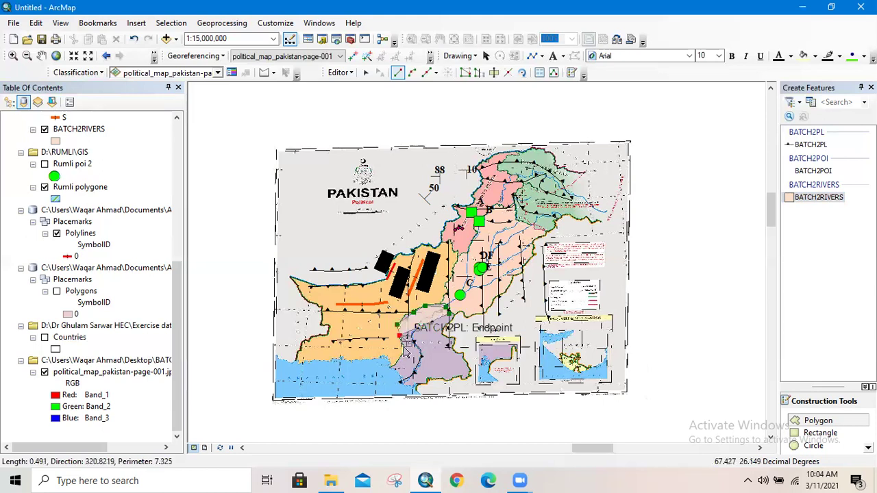
{"action": "scroll", "coordinate": [404, 341], "scroll_direction": "up", "scroll_amount": 2}
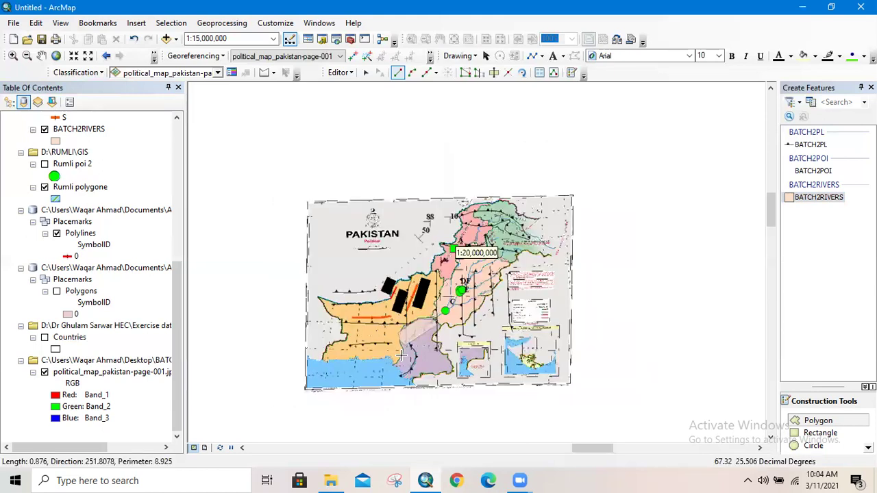
{"action": "scroll", "coordinate": [403, 355], "scroll_direction": "down", "scroll_amount": 3}
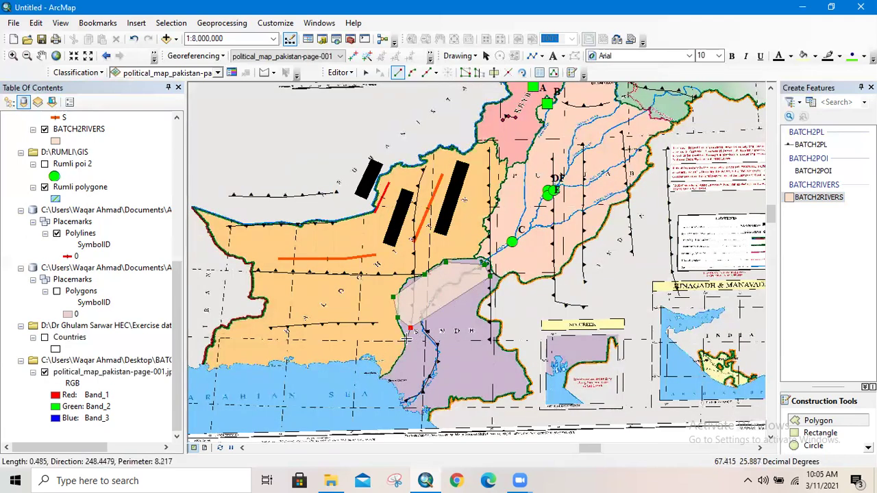
{"action": "left_click", "coordinate": [407, 339]}
{"action": "left_click", "coordinate": [400, 351]}
{"action": "left_click", "coordinate": [393, 363]}
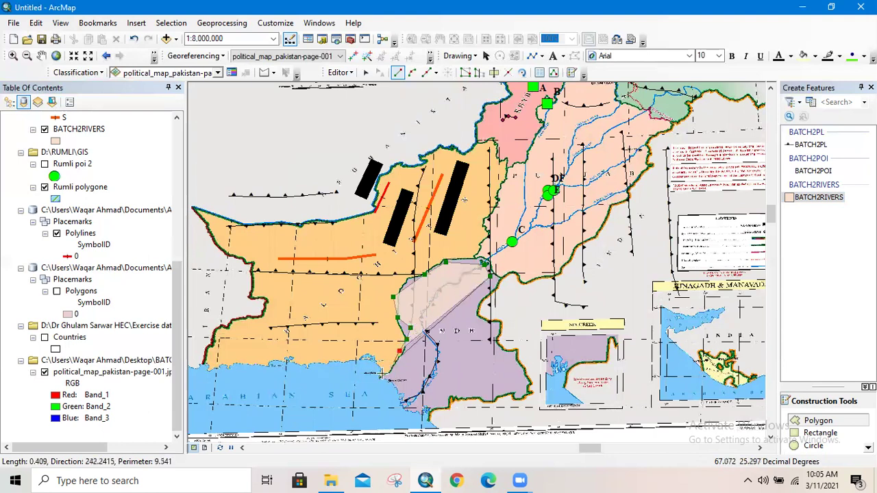
{"action": "left_click", "coordinate": [382, 374]}
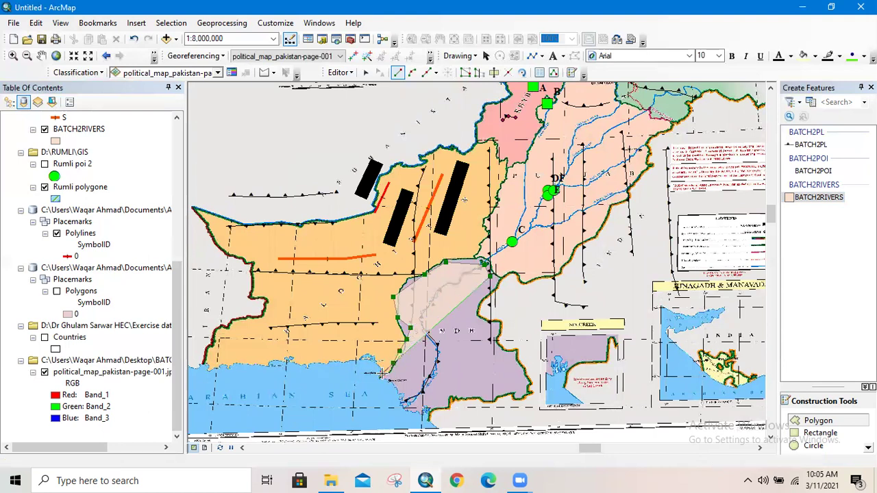
- Continue the polygon along Sindh's coastline and southern boundary to its southeastern part
{"action": "left_click", "coordinate": [395, 385]}
{"action": "left_click", "coordinate": [404, 401]}
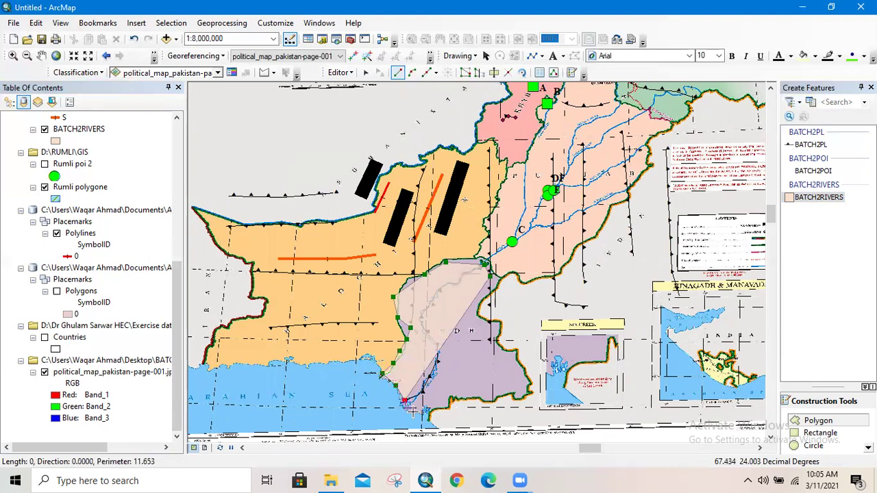
{"action": "left_click", "coordinate": [414, 411]}
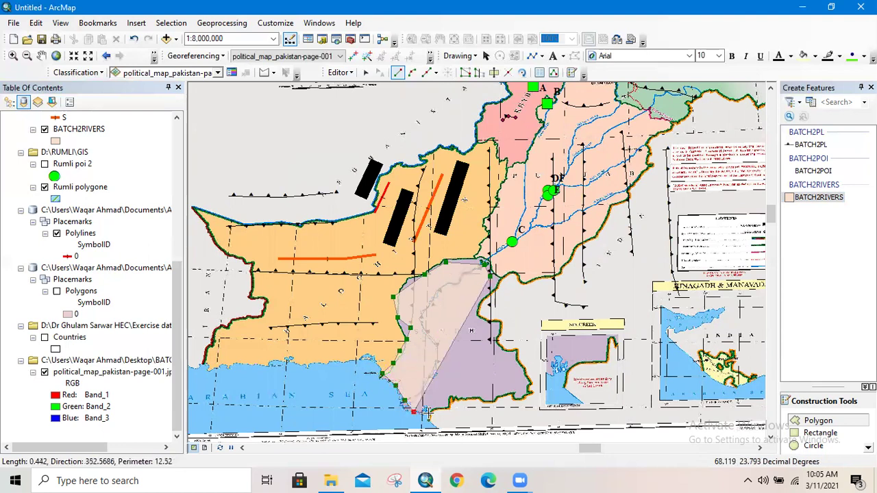
{"action": "left_click", "coordinate": [428, 414]}
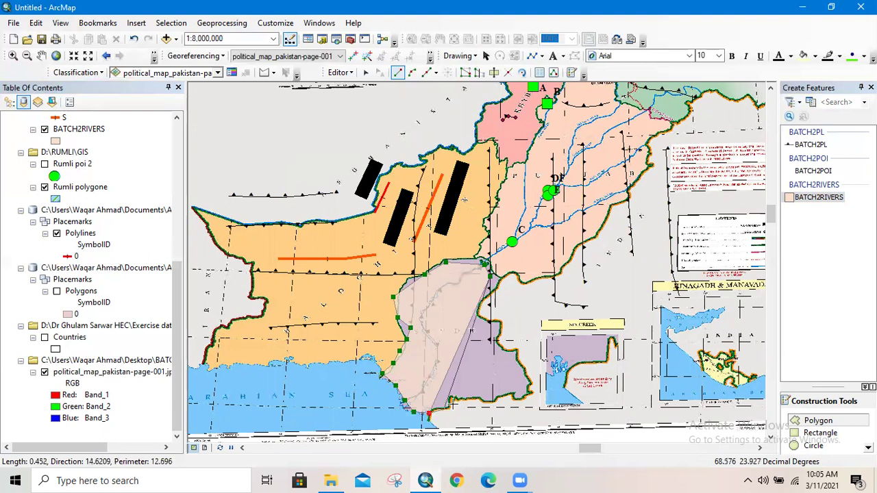
{"action": "left_click", "coordinate": [444, 409]}
{"action": "left_click", "coordinate": [454, 404]}
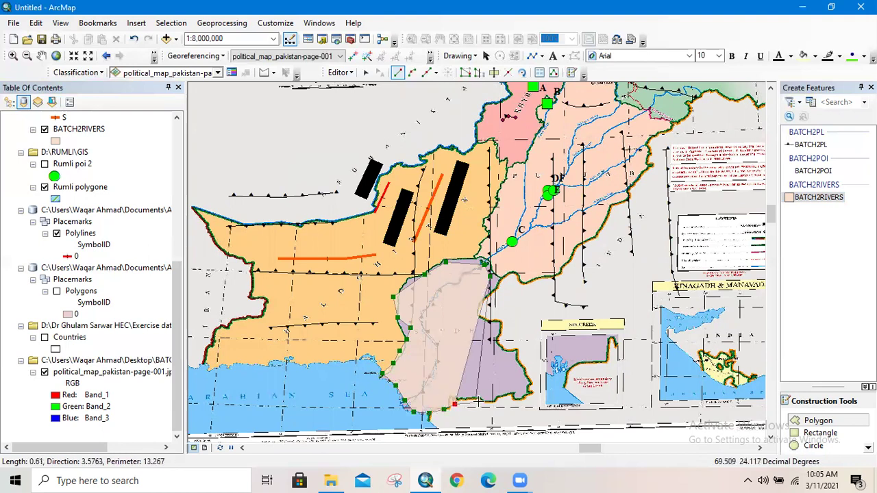
{"action": "left_click", "coordinate": [479, 402]}
{"action": "left_click", "coordinate": [509, 395]}
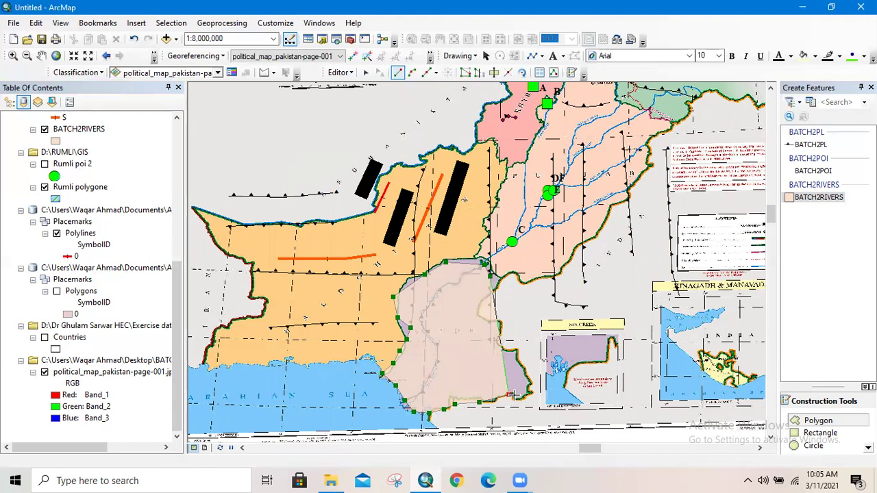
- Extend the polygon with closely spaced vertices along the southeastern boundary and down the western side of the small bulge
{"action": "scroll", "coordinate": [511, 395], "scroll_direction": "up", "scroll_amount": 1}
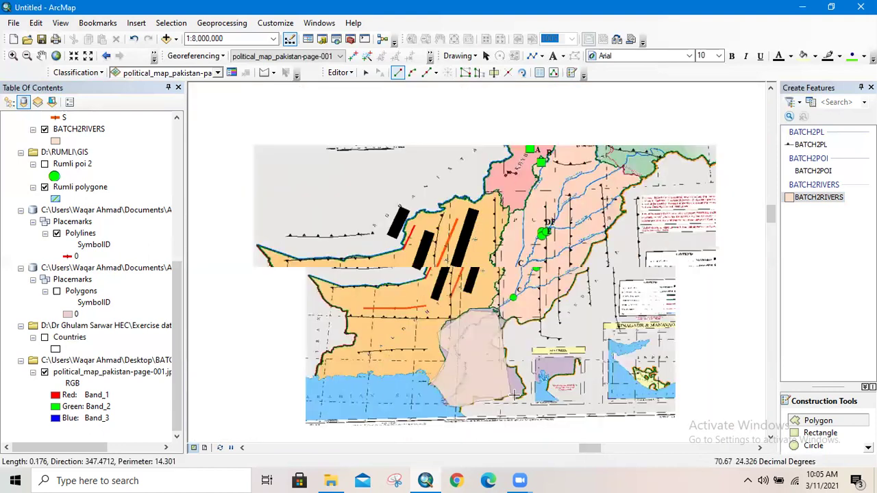
{"action": "scroll", "coordinate": [514, 395], "scroll_direction": "down", "scroll_amount": 1}
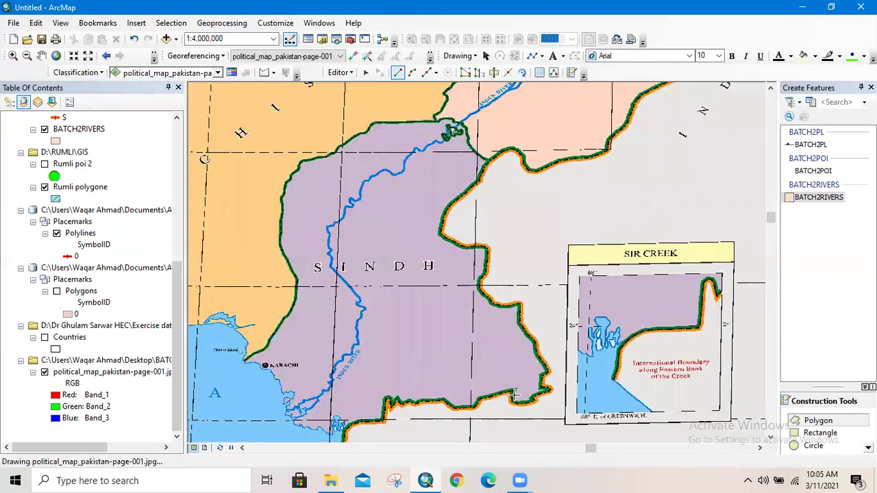
{"action": "scroll", "coordinate": [514, 396], "scroll_direction": "down", "scroll_amount": 1}
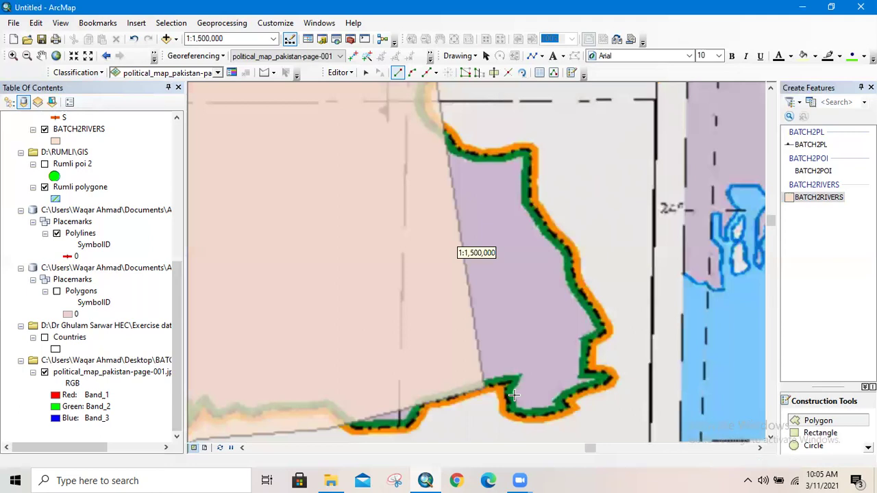
{"action": "scroll", "coordinate": [514, 396], "scroll_direction": "down", "scroll_amount": 1}
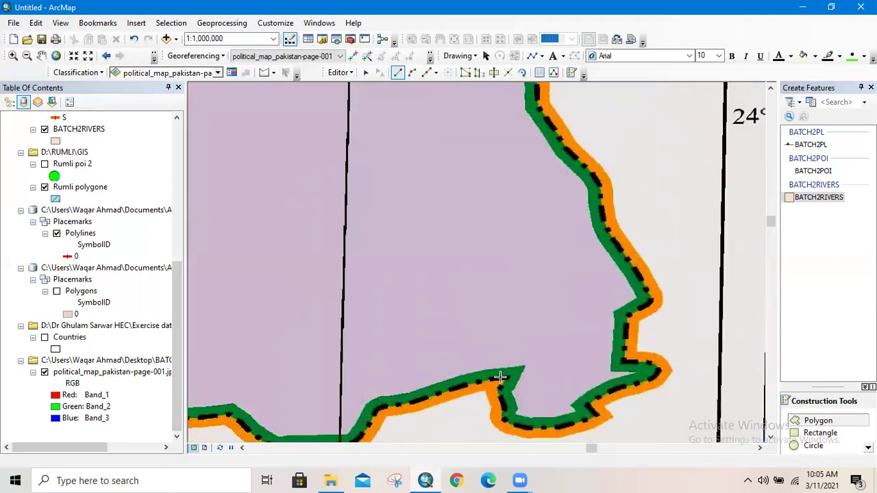
{"action": "left_click", "coordinate": [466, 385]}
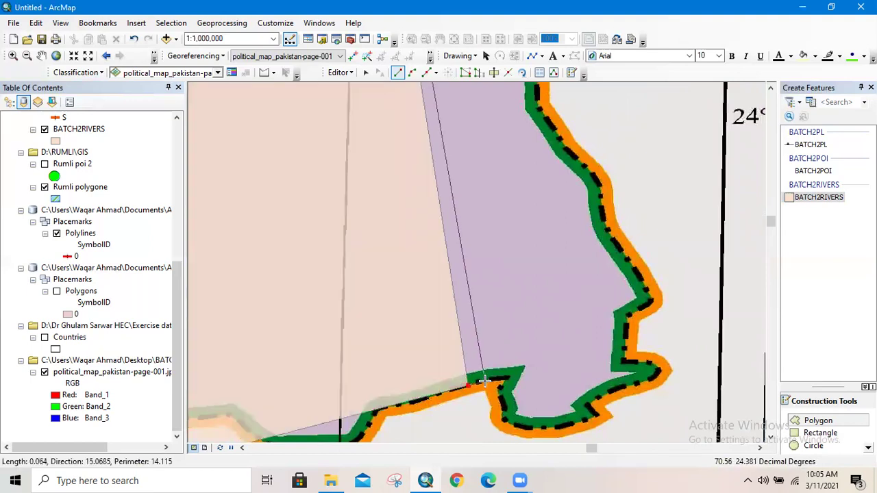
{"action": "left_click", "coordinate": [487, 379]}
{"action": "left_click", "coordinate": [495, 378]}
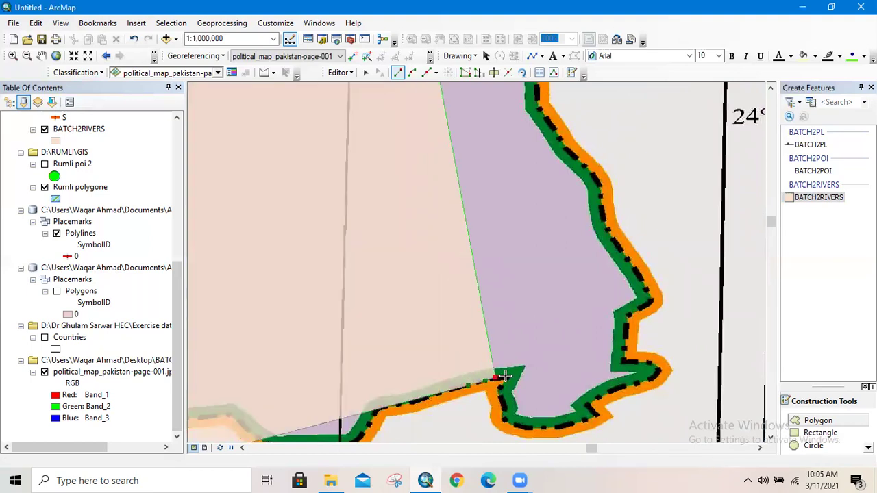
{"action": "left_click", "coordinate": [505, 377]}
{"action": "left_click", "coordinate": [500, 392]}
{"action": "left_click", "coordinate": [502, 403]}
{"action": "left_click", "coordinate": [505, 411]}
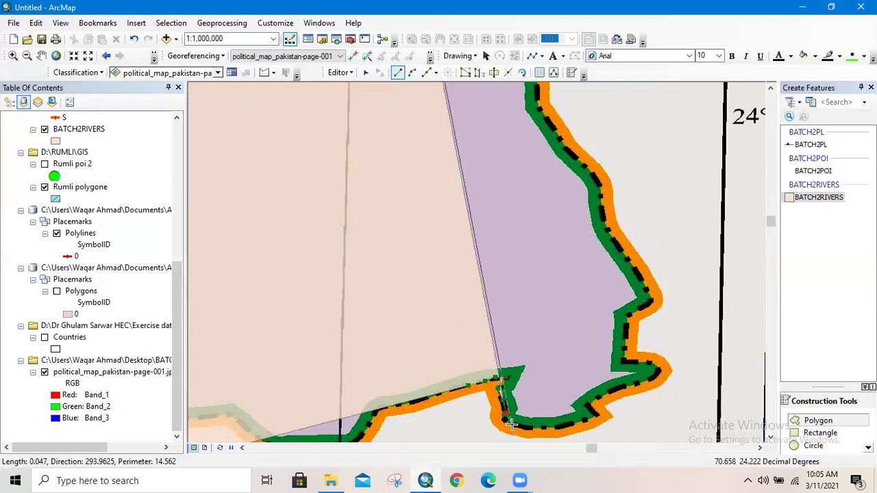
{"action": "left_click", "coordinate": [511, 425]}
{"action": "left_click", "coordinate": [524, 429]}
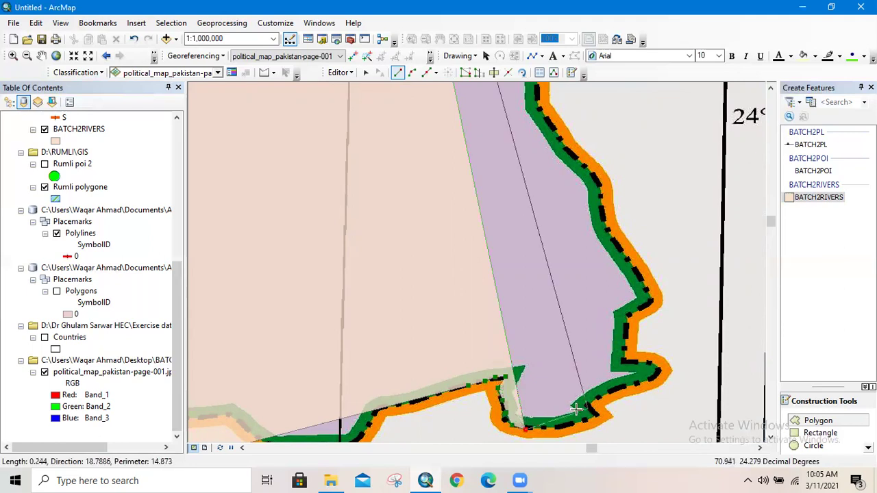
{"action": "key", "text": "ctrl+z"}
{"action": "key", "text": "ctrl+z"}
{"action": "key", "text": "ctrl+z"}
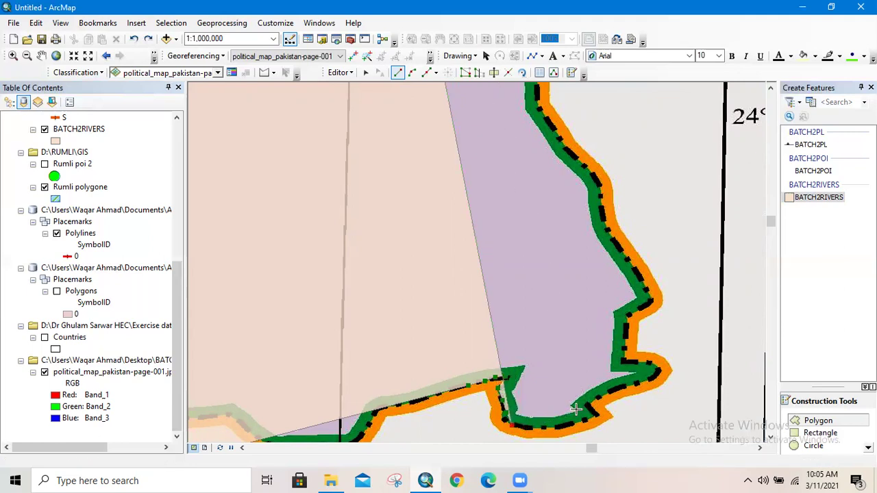
{"action": "left_click", "coordinate": [506, 411]}
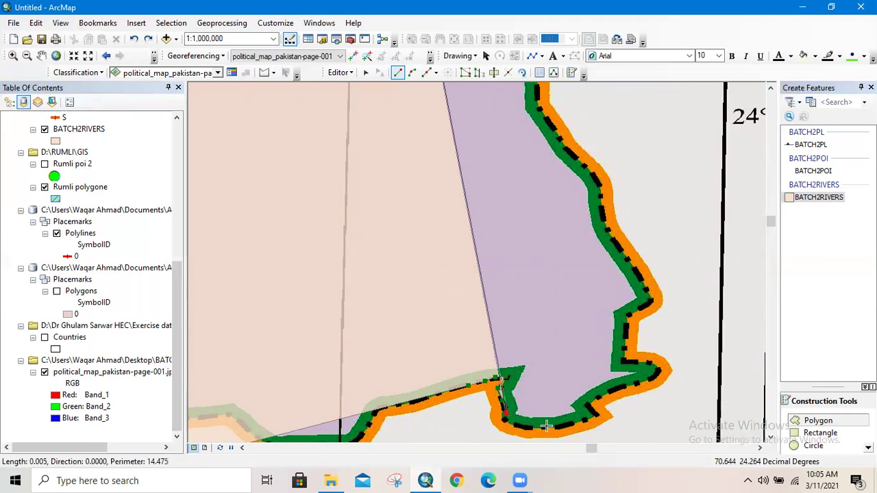
{"action": "left_click", "coordinate": [549, 426]}
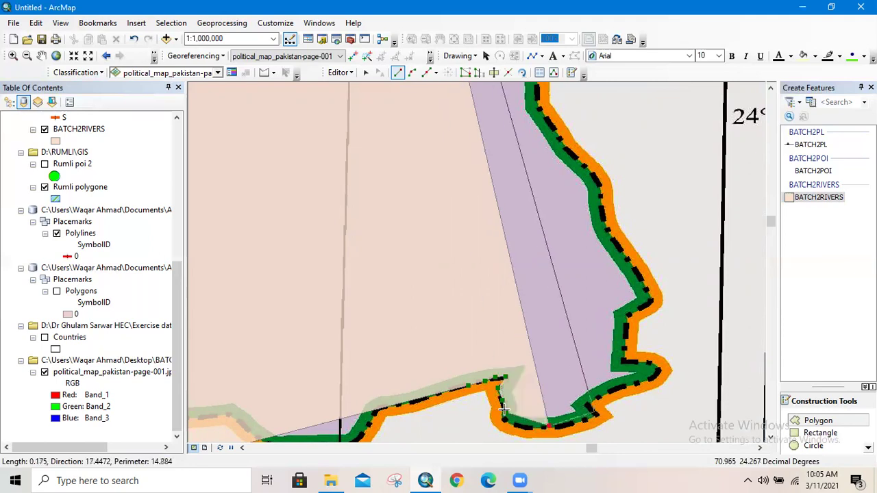
{"action": "left_click", "coordinate": [593, 412]}
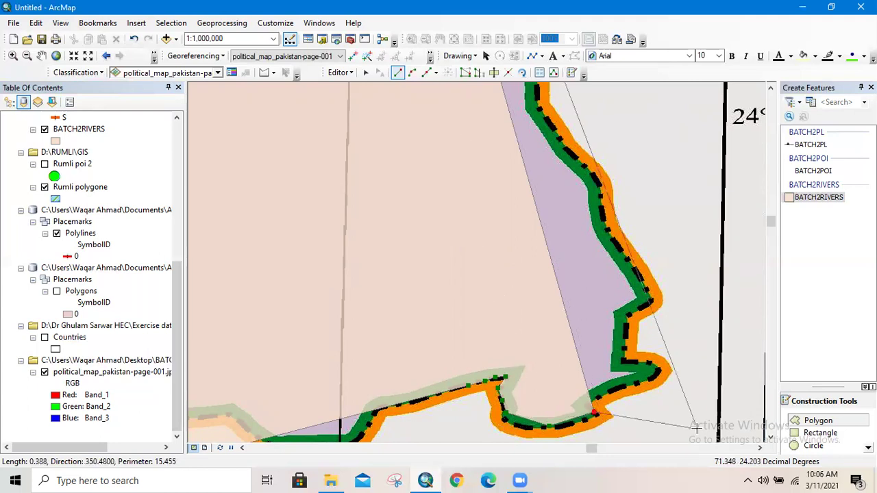
{"action": "key", "text": "ctrl+z"}
{"action": "key", "text": "ctrl+z"}
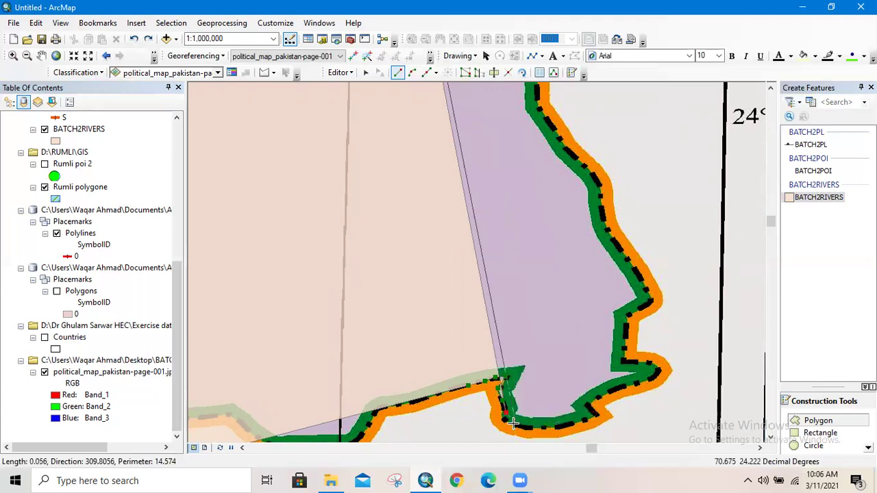
- Trace the curved bottom edge of the southeastern bulge with closely spaced vertices up to its pointed eastern corner
{"action": "left_click", "coordinate": [523, 427]}
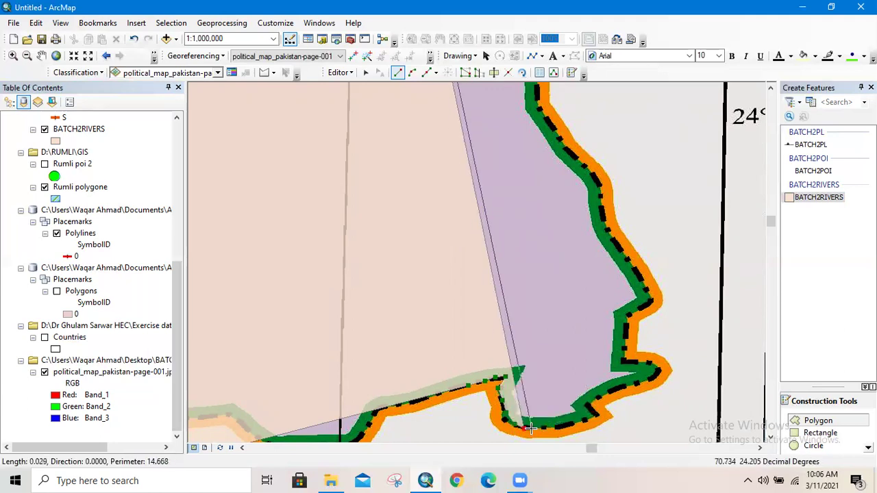
{"action": "left_click", "coordinate": [531, 429]}
{"action": "left_click", "coordinate": [545, 428]}
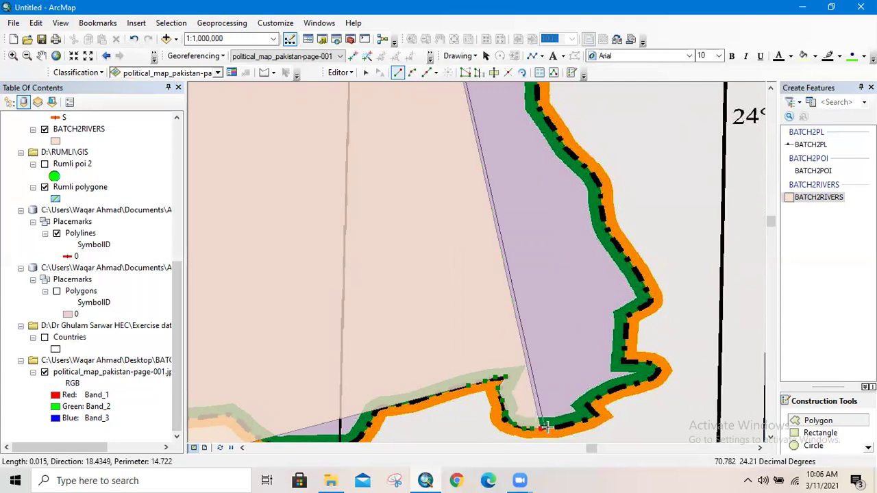
{"action": "left_click", "coordinate": [548, 428]}
{"action": "double_click", "coordinate": [554, 428]}
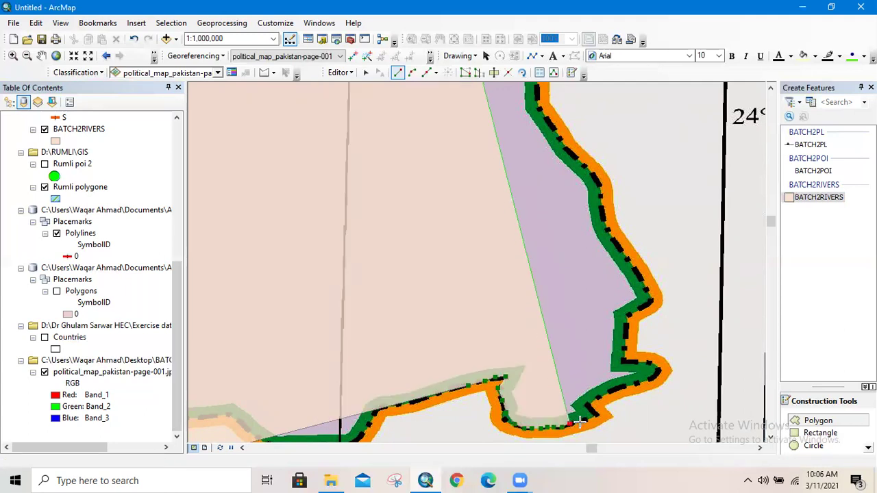
{"action": "left_click", "coordinate": [591, 418]}
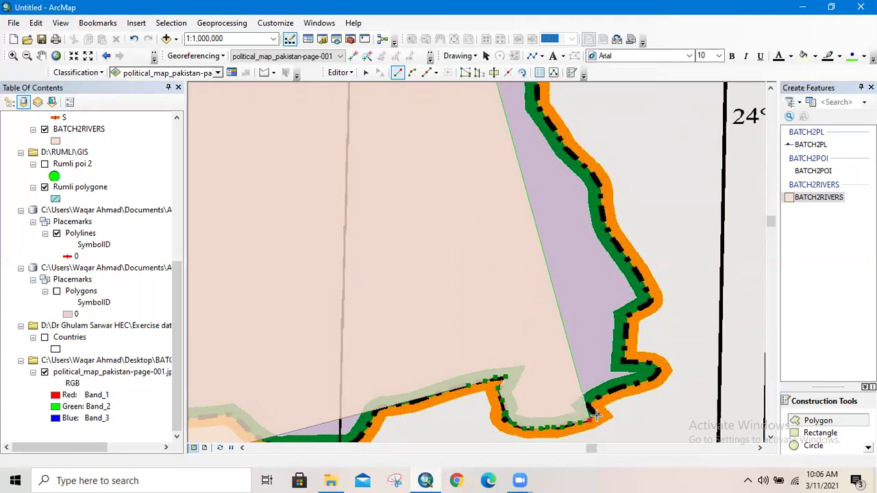
{"action": "left_click", "coordinate": [597, 414]}
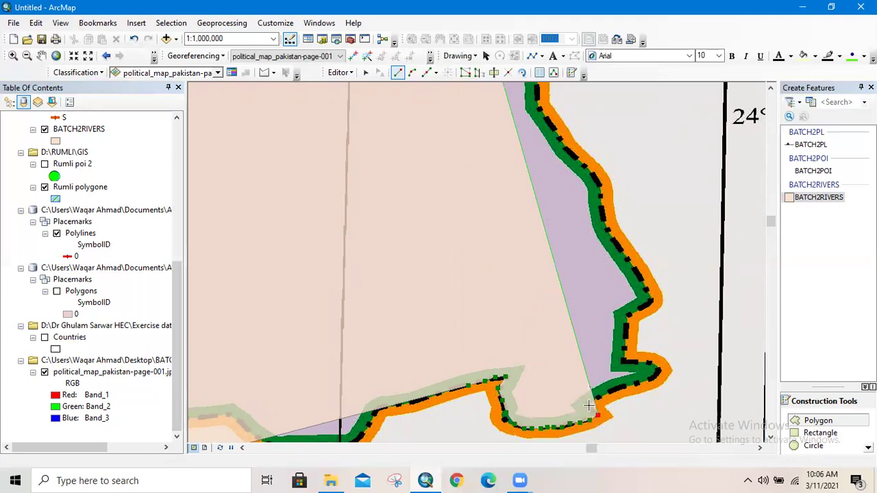
- Extend the polygon from the notch along the lower edge of the small southeastern lobe to its rounded eastern tip
{"action": "left_click", "coordinate": [587, 405]}
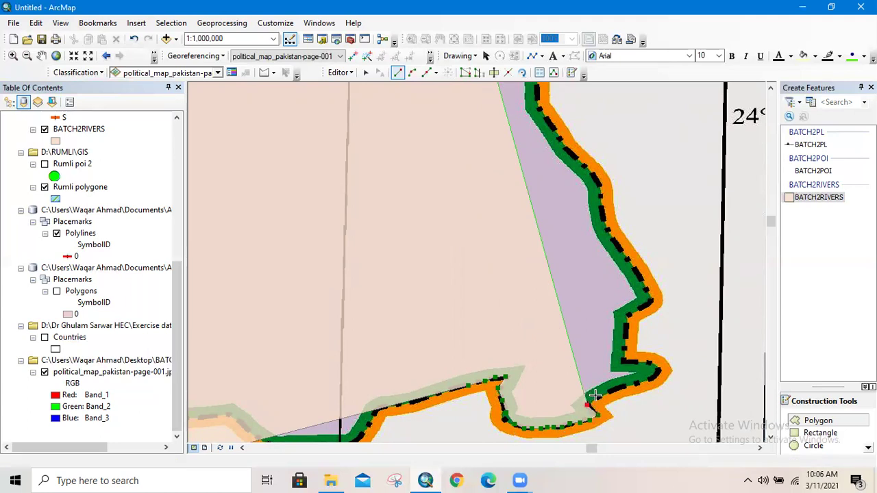
{"action": "left_click", "coordinate": [609, 395]}
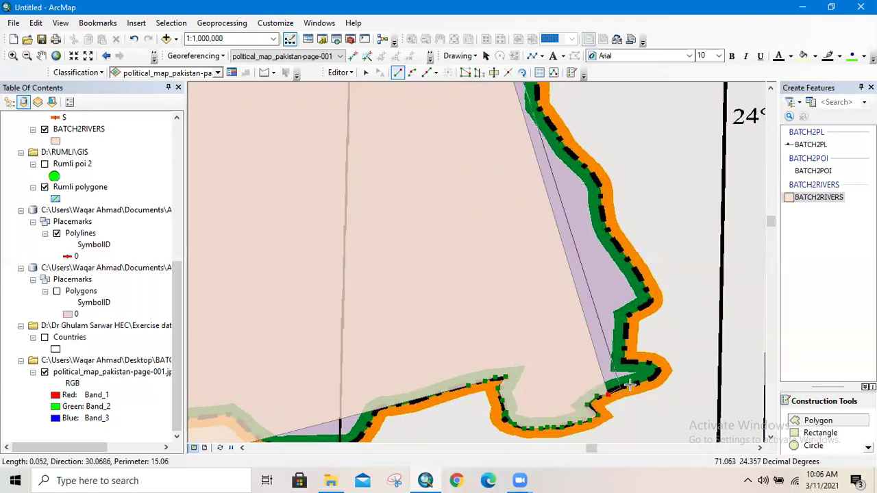
{"action": "left_click", "coordinate": [630, 387]}
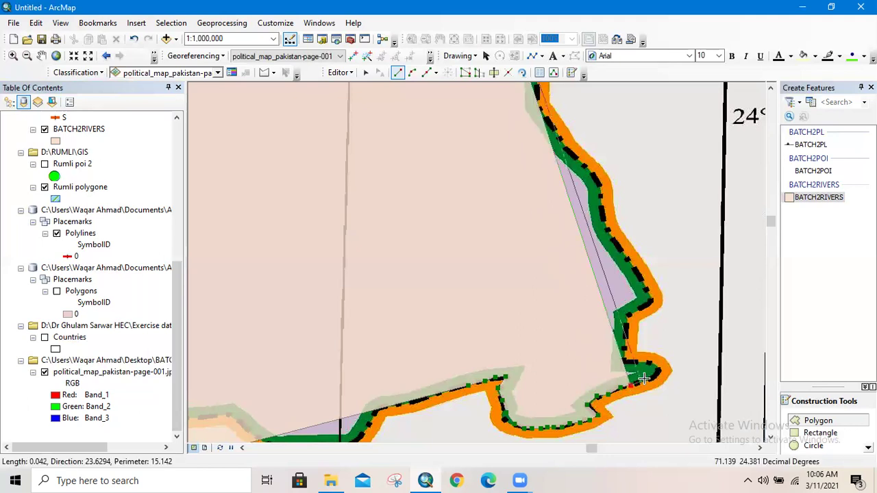
{"action": "left_click", "coordinate": [645, 378]}
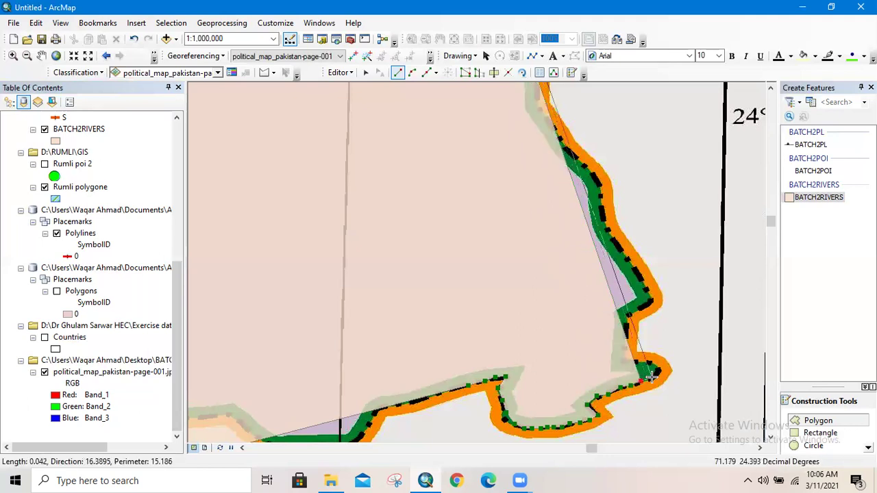
{"action": "left_click", "coordinate": [651, 377]}
{"action": "left_click", "coordinate": [656, 374]}
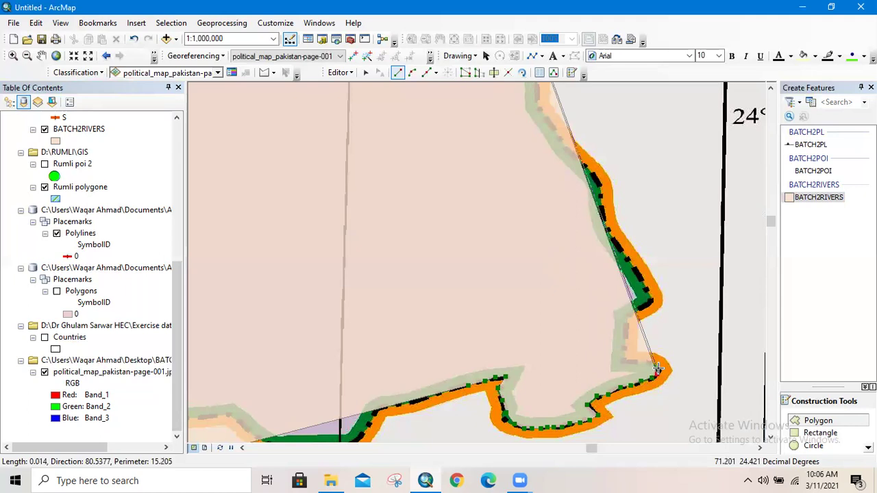
- Trace around the lobe's tip, back along its upper edge, and up the indentation to the next eastern corner
{"action": "left_click", "coordinate": [656, 359]}
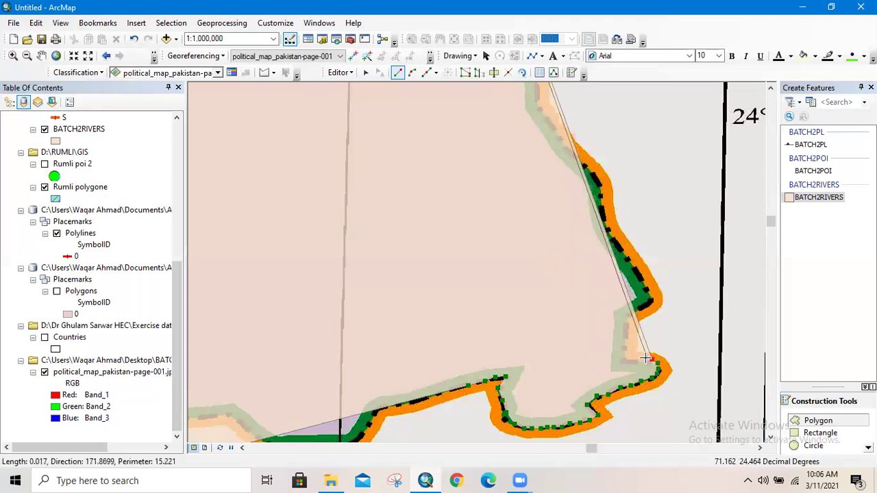
{"action": "left_click", "coordinate": [644, 358]}
{"action": "left_click", "coordinate": [637, 358]}
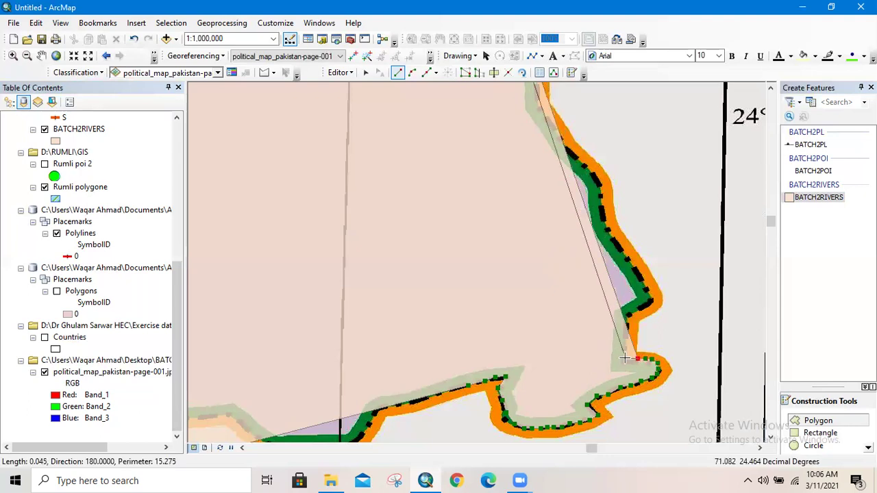
{"action": "left_click", "coordinate": [624, 359]}
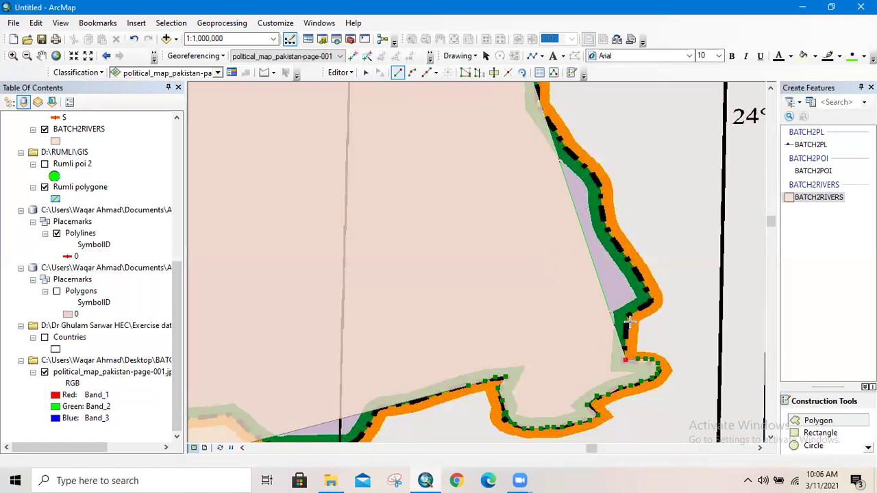
{"action": "left_click", "coordinate": [627, 316]}
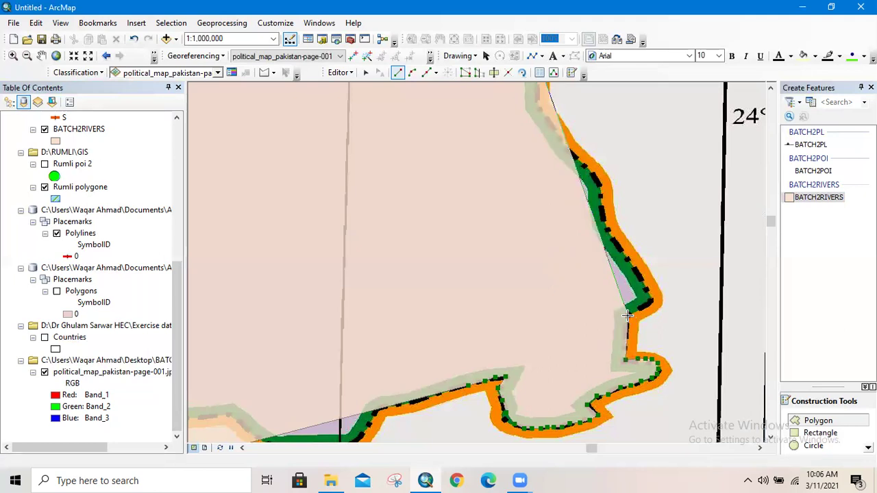
{"action": "left_click", "coordinate": [637, 309]}
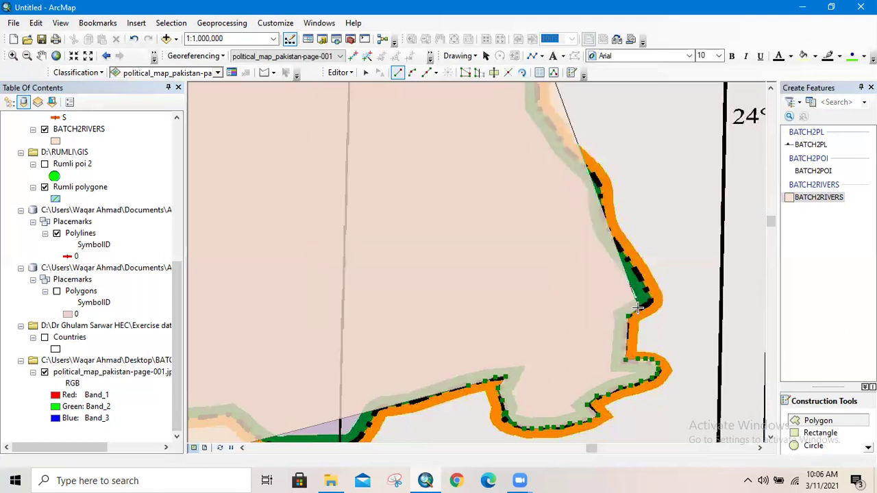
{"action": "left_click", "coordinate": [651, 302]}
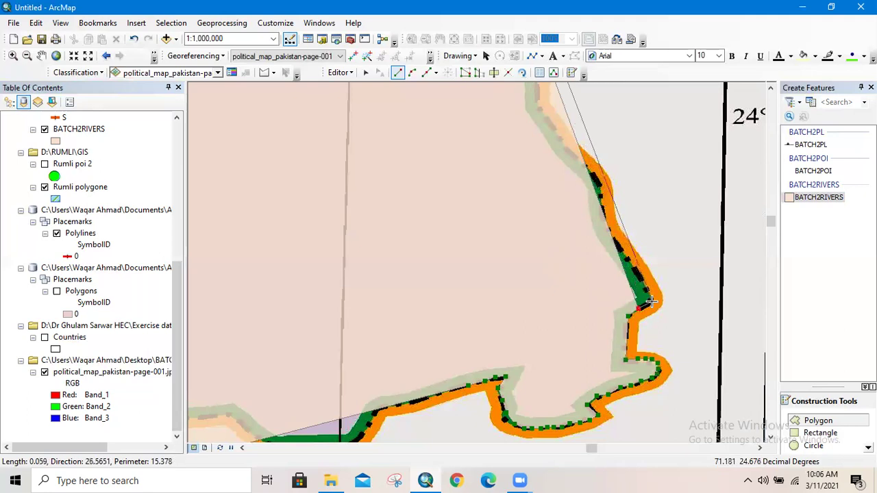
- Continue the polygon northwest from that corner with closely spaced vertices up to the steep bend in the eastern boundary
{"action": "left_click", "coordinate": [644, 283]}
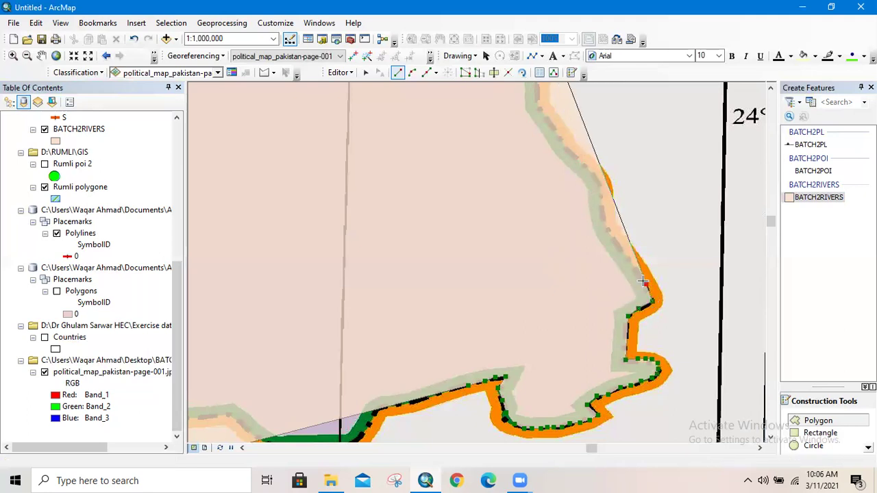
{"action": "left_click", "coordinate": [634, 272]}
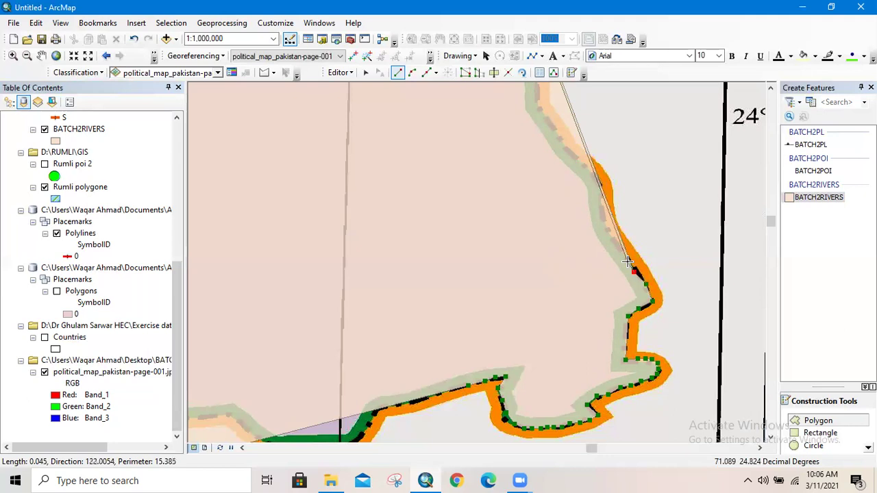
{"action": "left_click", "coordinate": [626, 260]}
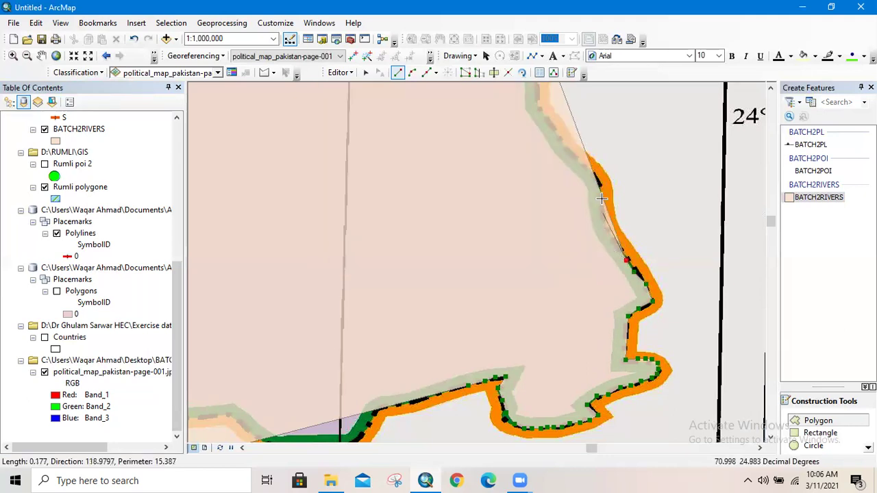
{"action": "left_click", "coordinate": [615, 244]}
{"action": "left_click", "coordinate": [606, 234]}
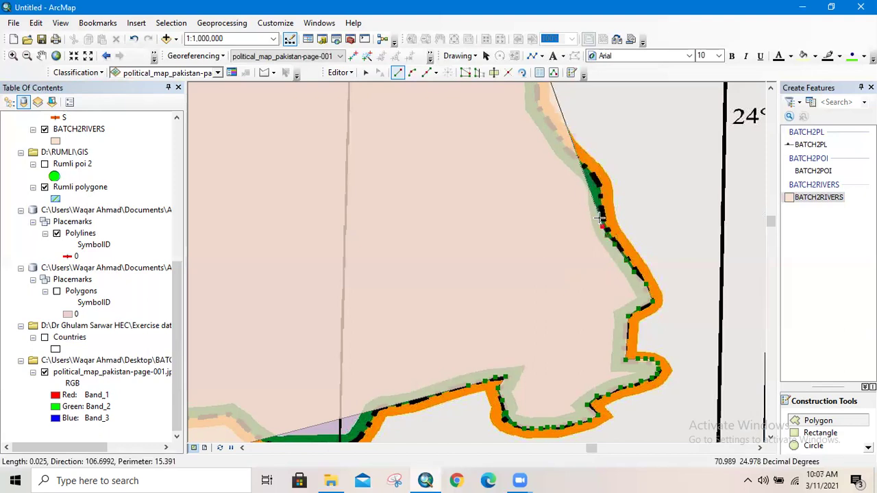
{"action": "left_click", "coordinate": [600, 215]}
{"action": "left_click", "coordinate": [599, 197]}
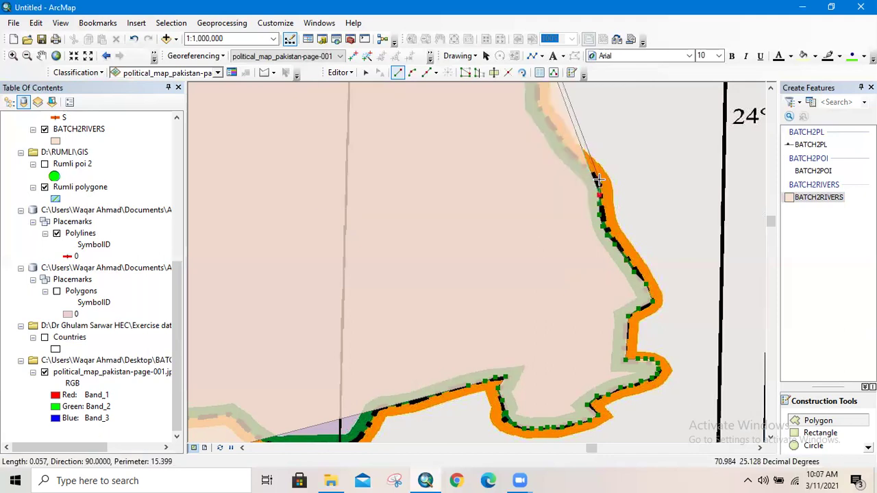
- Trace the eastern boundary from the bend northwest and up the vertical stretch below the square corner
{"action": "left_click", "coordinate": [599, 180]}
{"action": "left_click", "coordinate": [588, 168]}
{"action": "left_click", "coordinate": [570, 150]}
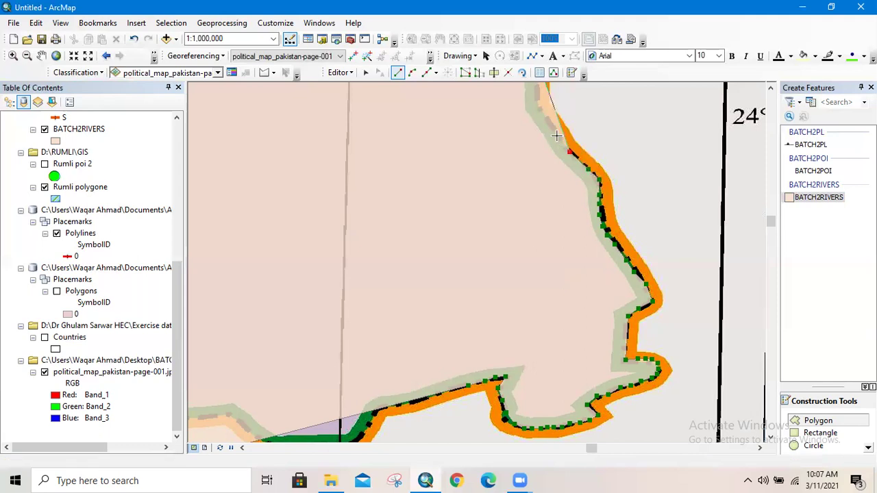
{"action": "left_click", "coordinate": [557, 136]}
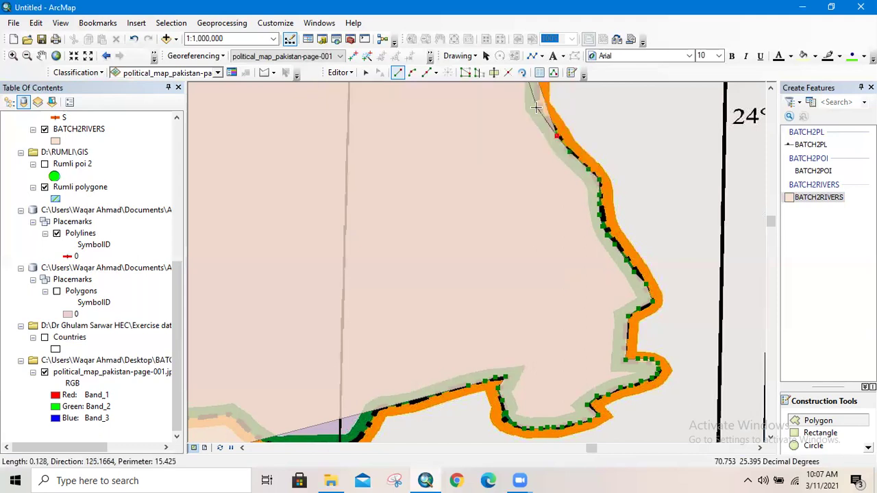
{"action": "left_click", "coordinate": [536, 108]}
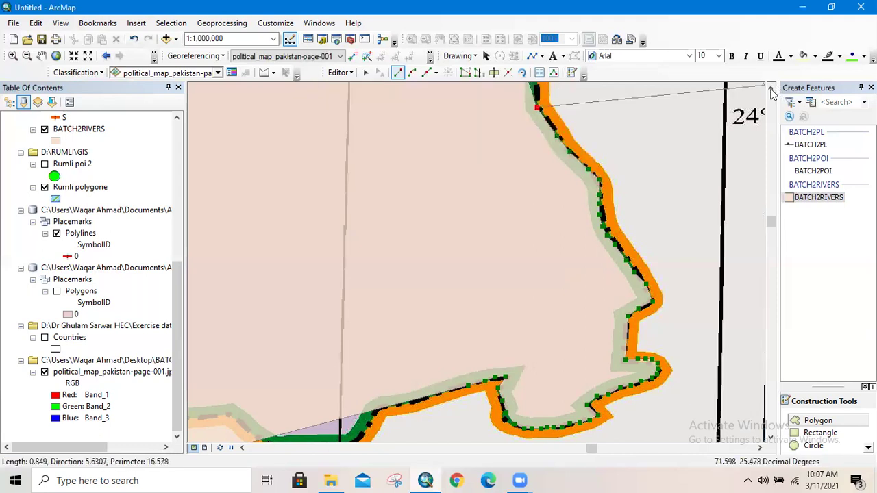
{"action": "left_click", "coordinate": [771, 92]}
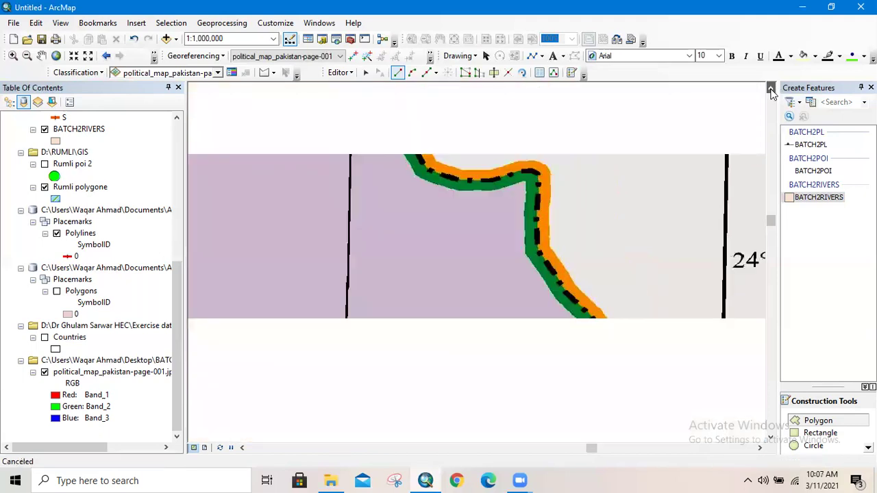
{"action": "left_click", "coordinate": [771, 92]}
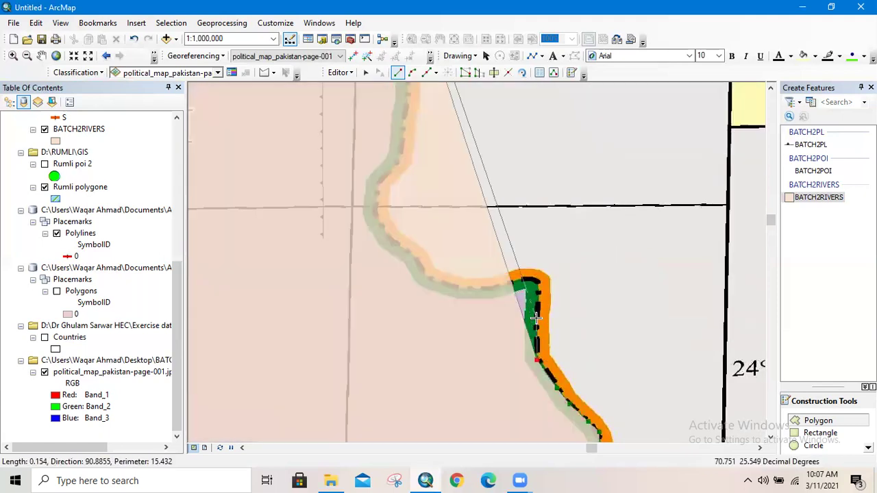
{"action": "left_click", "coordinate": [536, 317]}
- Run the polygon's eastern side roughly straight north with widely spaced vertices to Sindh's northeastern corner at the Punjab border
{"action": "scroll", "coordinate": [536, 317], "scroll_direction": "up", "scroll_amount": 2}
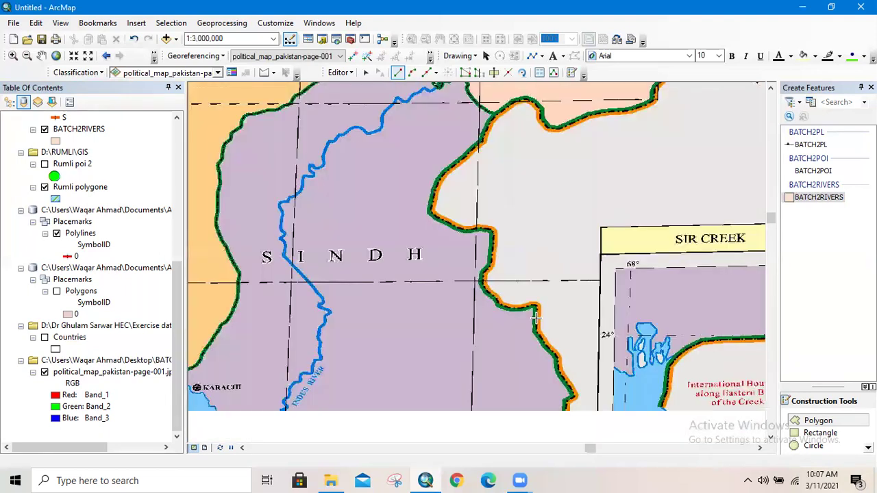
{"action": "left_click", "coordinate": [505, 297]}
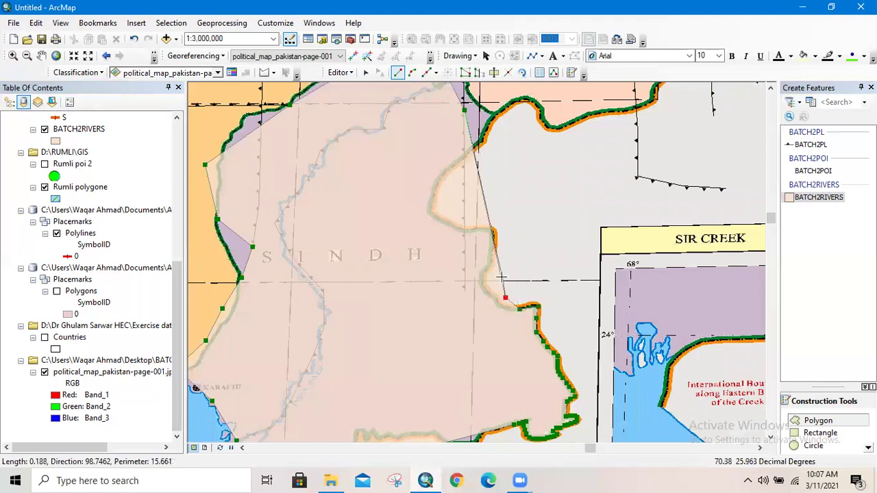
{"action": "left_click", "coordinate": [502, 279]}
{"action": "left_click", "coordinate": [502, 251]}
{"action": "left_click", "coordinate": [502, 223]}
{"action": "left_click", "coordinate": [498, 191]}
{"action": "left_click", "coordinate": [498, 167]}
{"action": "left_click", "coordinate": [498, 142]}
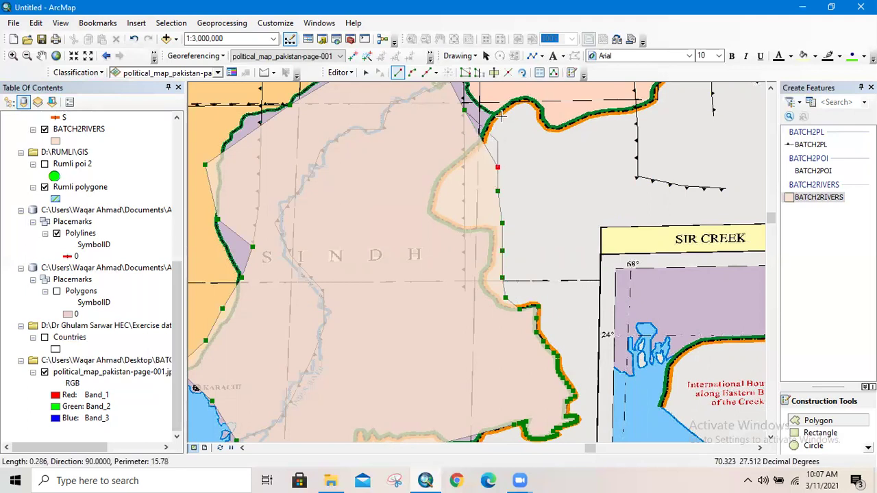
{"action": "left_click", "coordinate": [502, 117]}
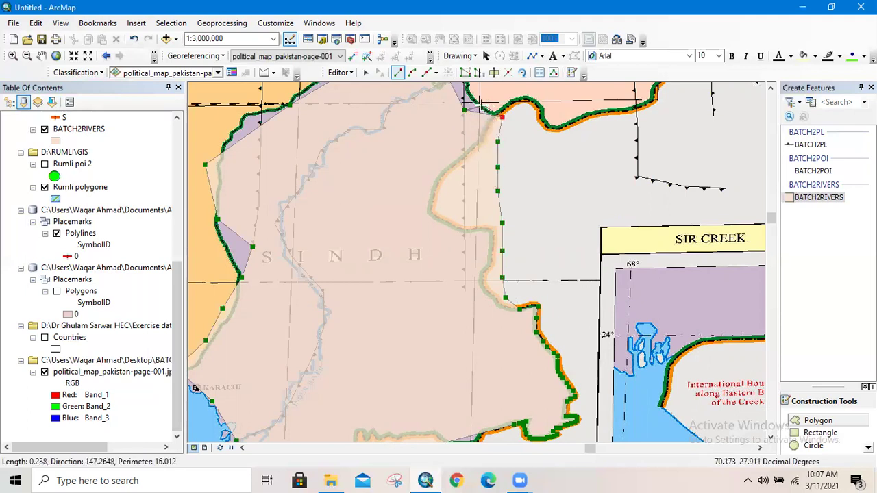
{"action": "left_click", "coordinate": [482, 105]}
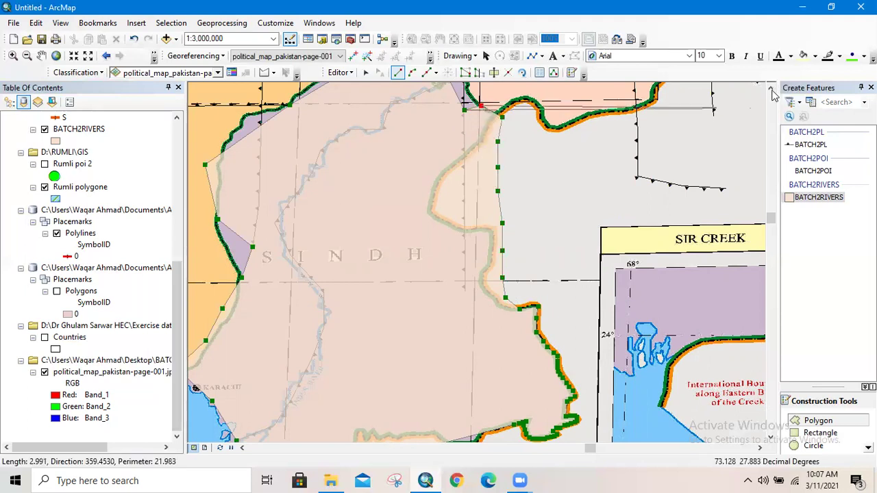
{"action": "left_click", "coordinate": [771, 89]}
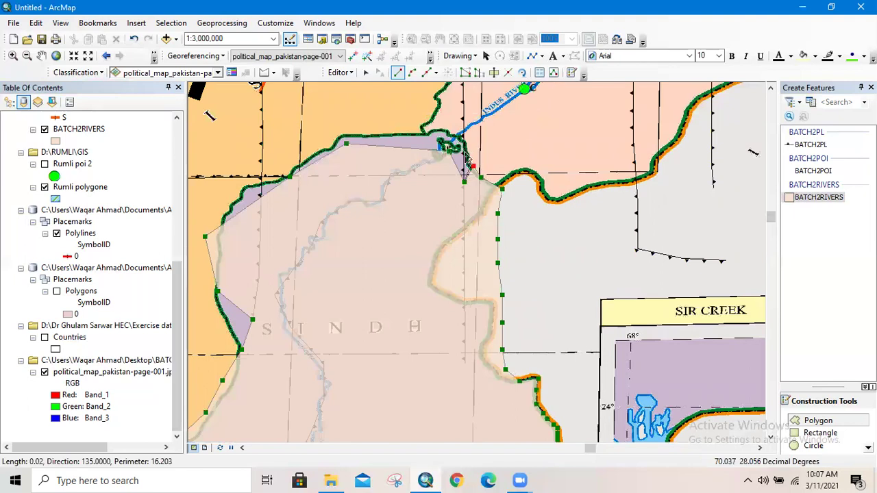
{"action": "left_click", "coordinate": [466, 156]}
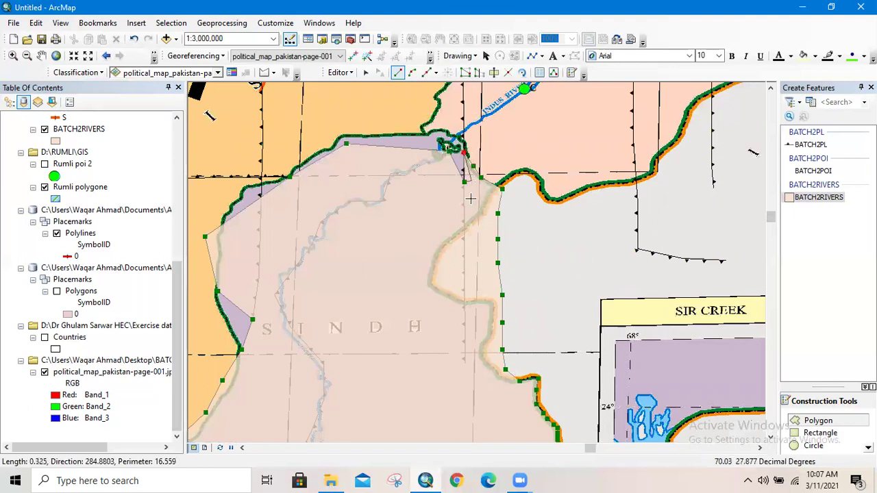
{"action": "left_click", "coordinate": [471, 197]}
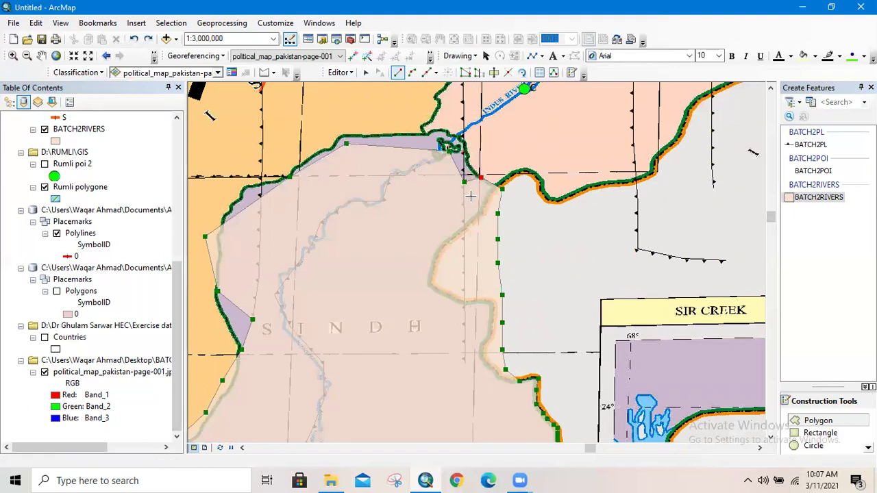
{"action": "key", "text": "ctrl+z"}
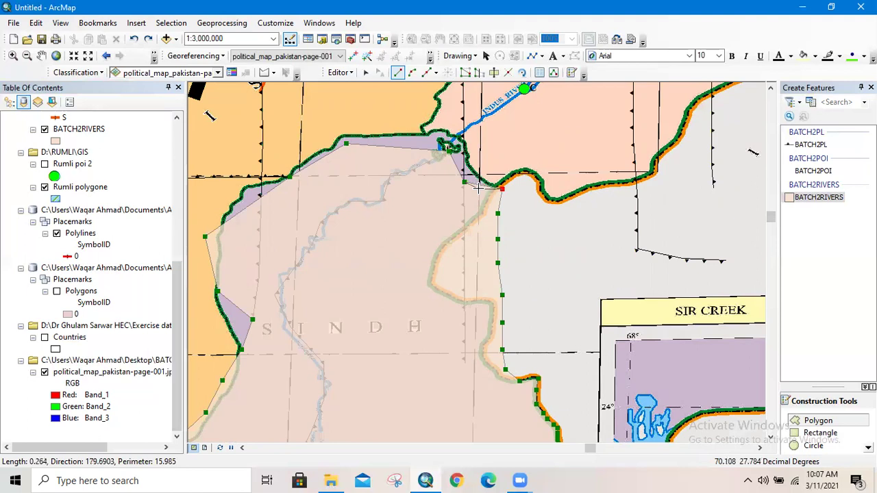
- Finish the Sindh polygon sketch, closing it from the northeastern corner to the northern tip
{"action": "key", "text": "F2"}
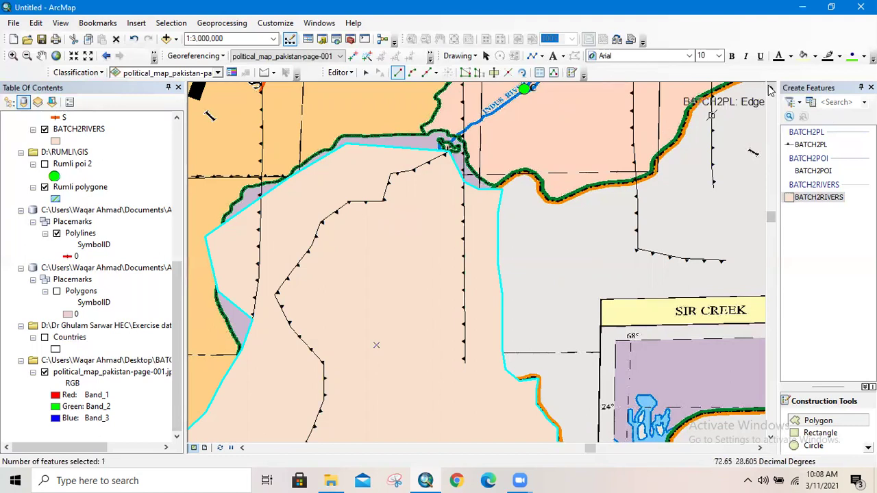
- Start an adjoining BATCH2RIVERS polygon for Punjab, snapping its vertices to the Sindh polygon from the northeastern corner to the northern tip
{"action": "key", "text": "Up"}
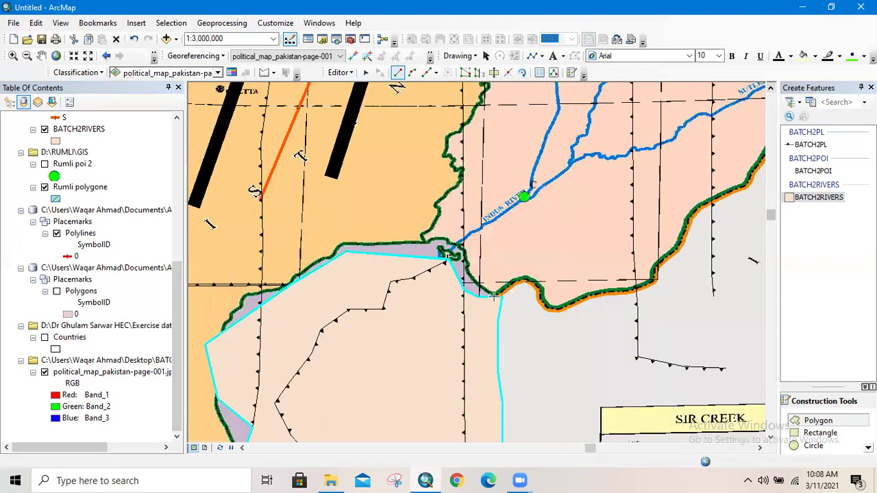
{"action": "left_click", "coordinate": [501, 296]}
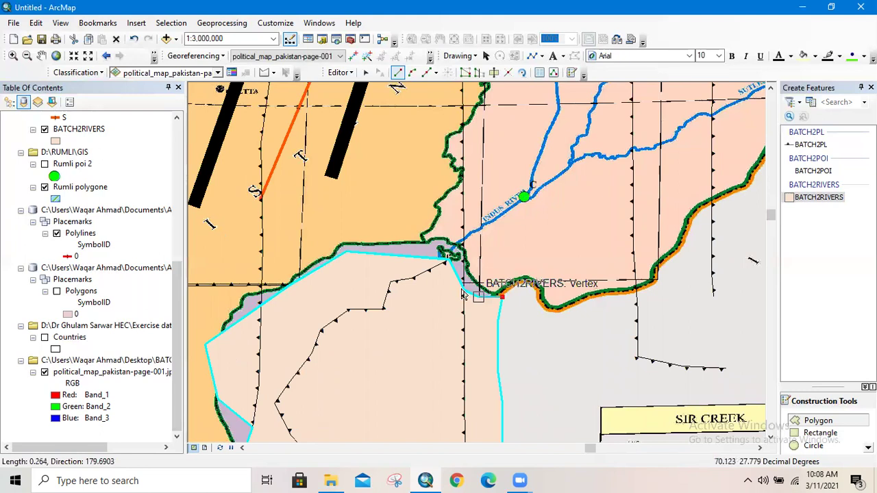
{"action": "left_click", "coordinate": [478, 296]}
{"action": "left_click", "coordinate": [464, 291]}
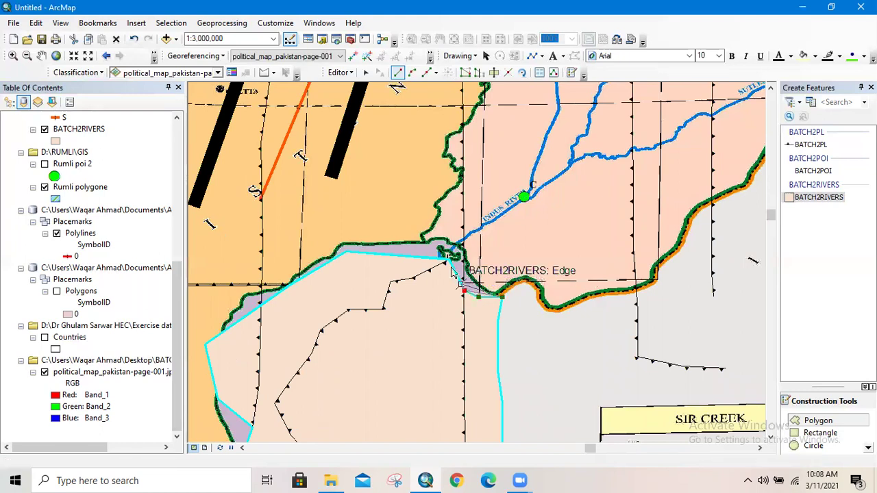
{"action": "left_click", "coordinate": [458, 277]}
{"action": "left_click", "coordinate": [449, 258]}
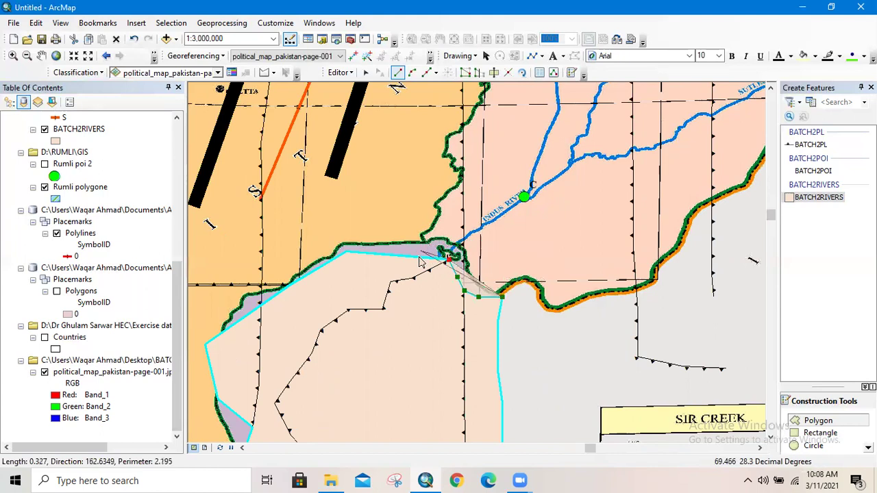
- Extend the Punjab polygon along Sindh's northern edge and trace the Balochistan–Punjab border north to the bend above its notch
{"action": "left_click", "coordinate": [419, 257]}
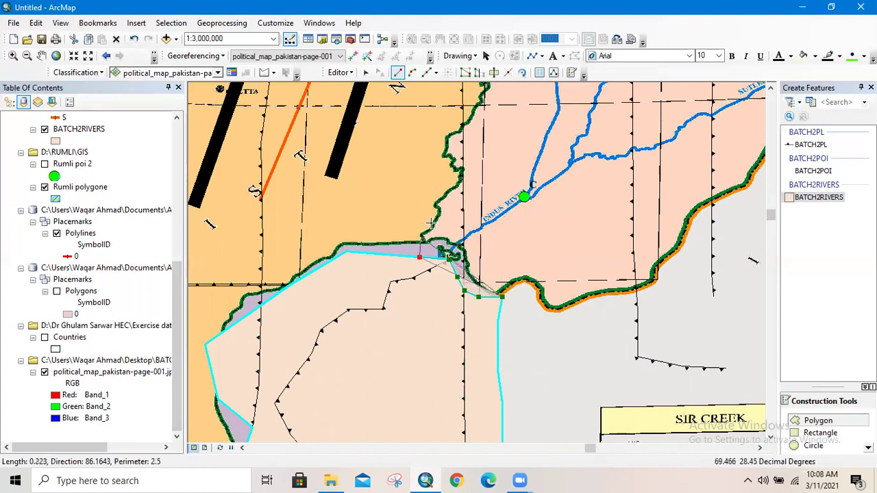
{"action": "left_click", "coordinate": [430, 223]}
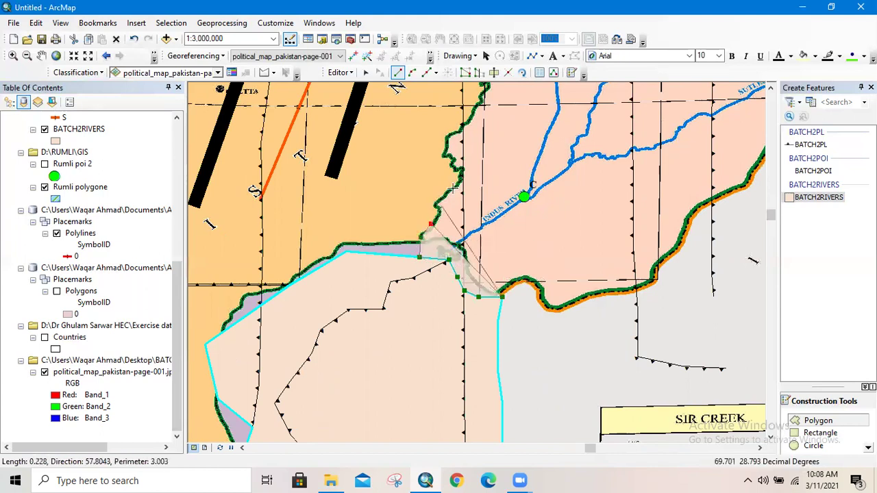
{"action": "left_click", "coordinate": [455, 186]}
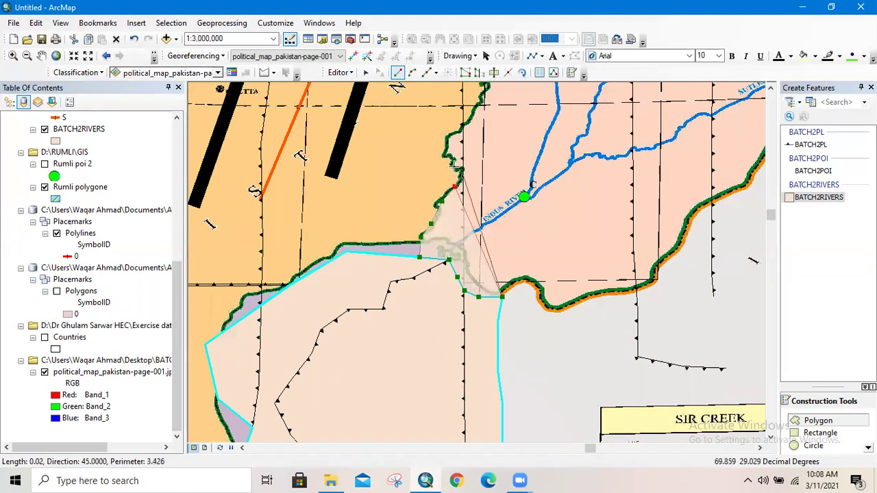
{"action": "left_click", "coordinate": [453, 166]}
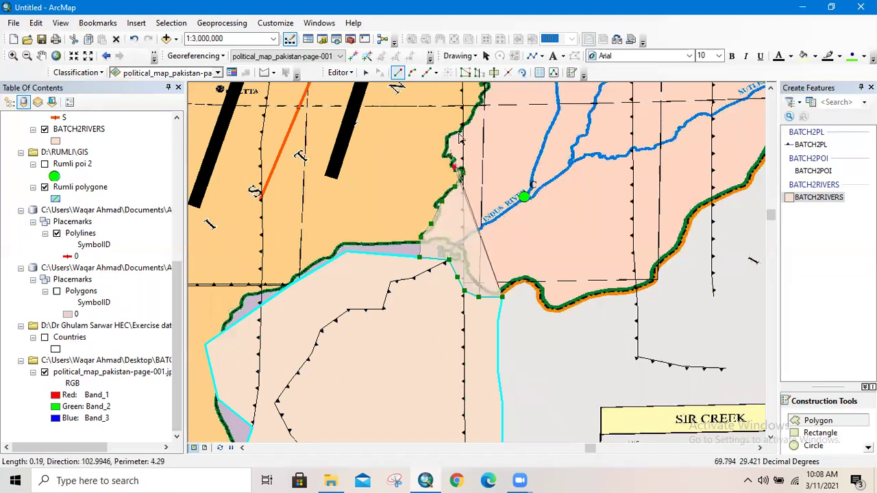
{"action": "left_click", "coordinate": [462, 133]}
- Run the Punjab polygon east and south around green point C, follow the southern border back west, and finish the sketch
{"action": "left_click", "coordinate": [492, 131]}
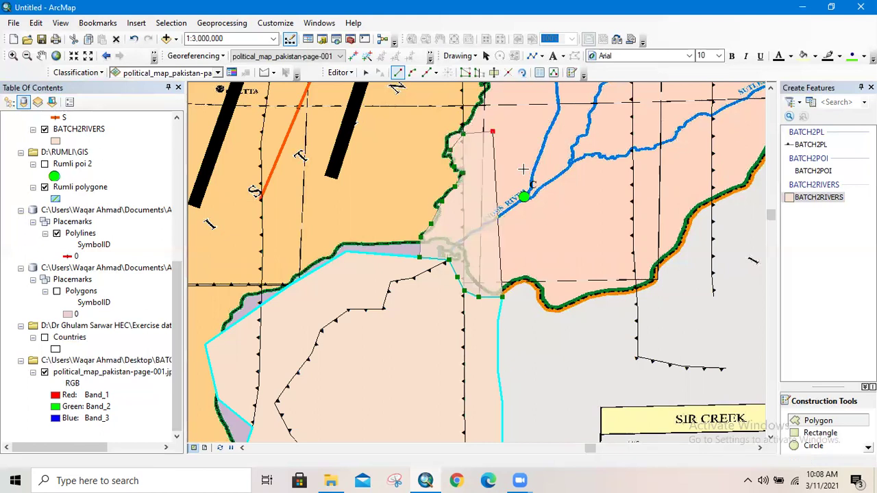
{"action": "left_click", "coordinate": [558, 202]}
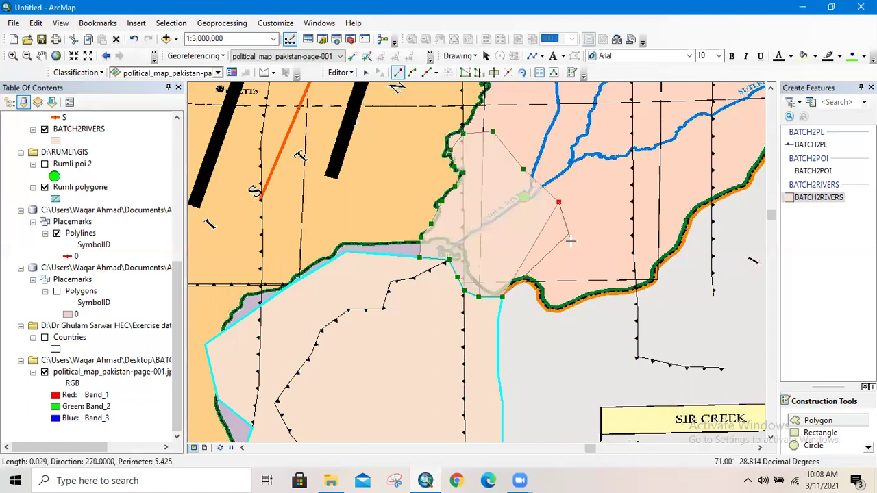
{"action": "left_click", "coordinate": [571, 241]}
{"action": "left_click", "coordinate": [589, 281]}
{"action": "left_click", "coordinate": [570, 302]}
{"action": "left_click", "coordinate": [545, 291]}
{"action": "left_click", "coordinate": [526, 283]}
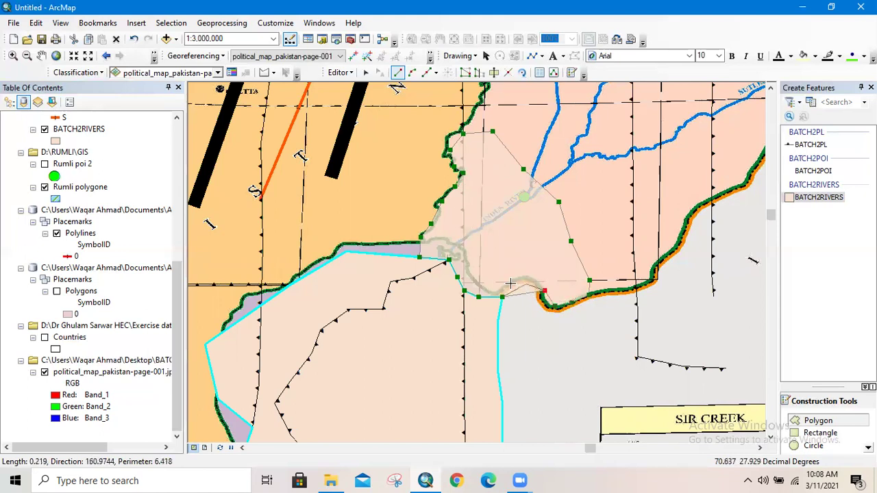
{"action": "double_click", "coordinate": [511, 283]}
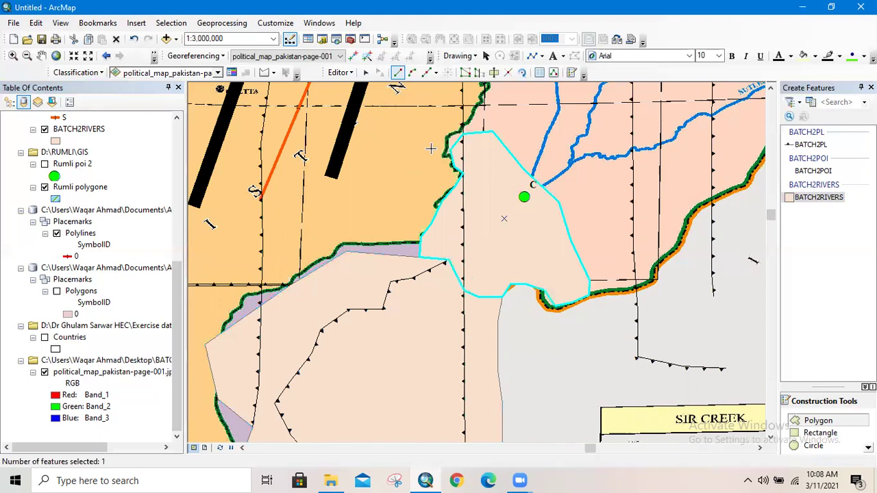
- Start a BATCH2RIVERS polygon in Balochistan from the Punjab polygon's northern edge, curving west and south to Sindh's northern border
{"action": "left_click", "coordinate": [481, 131]}
{"action": "left_click", "coordinate": [463, 125]}
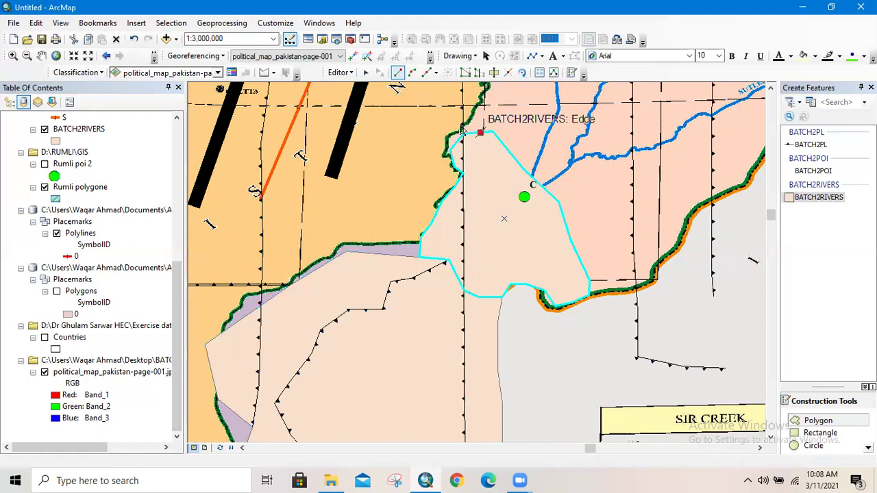
{"action": "left_click", "coordinate": [390, 114]}
{"action": "left_click", "coordinate": [341, 146]}
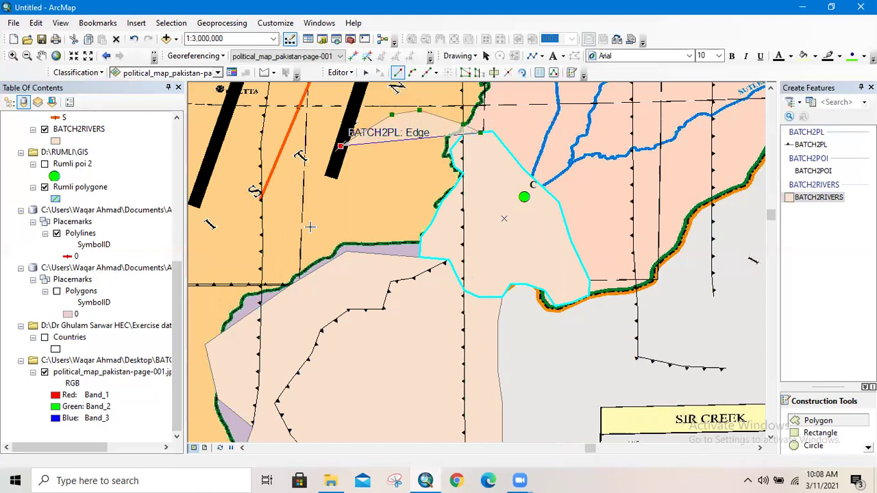
{"action": "left_click", "coordinate": [322, 202]}
{"action": "left_click", "coordinate": [309, 233]}
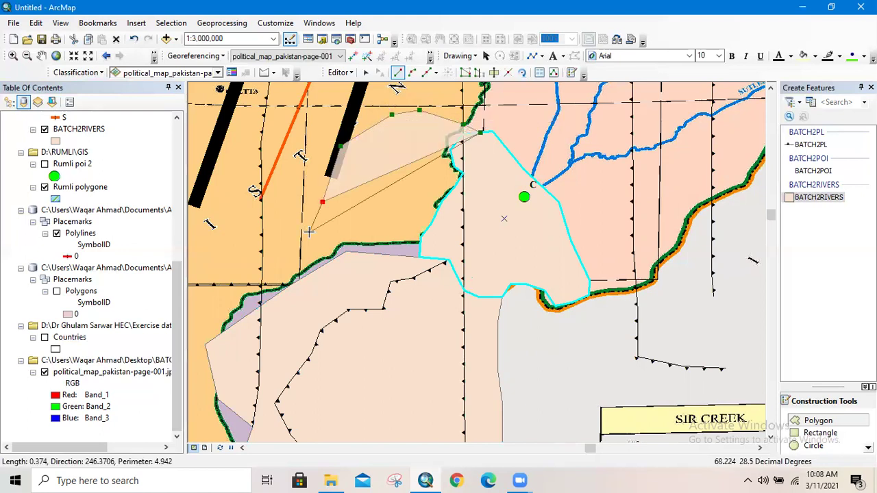
{"action": "left_click", "coordinate": [311, 272]}
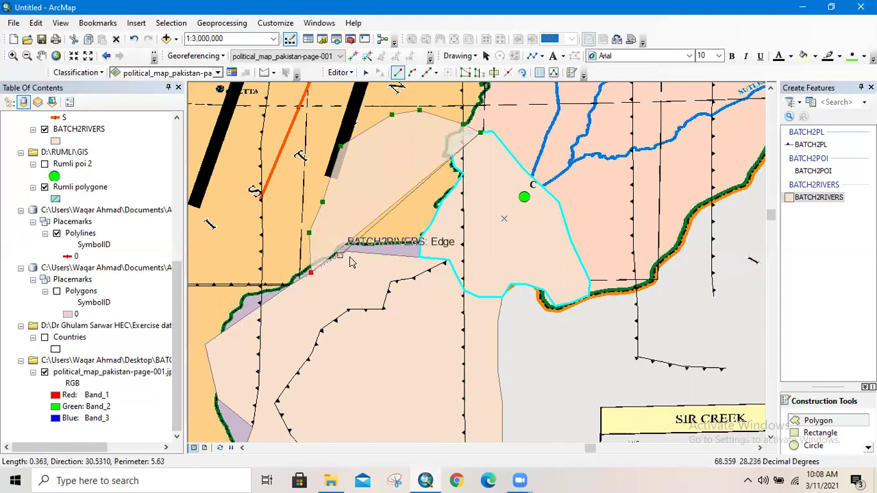
- Snap the Balochistan polygon along Sindh's northern edge and up the Punjab polygon's western vertices, and finish the sketch
{"action": "left_click", "coordinate": [346, 252]}
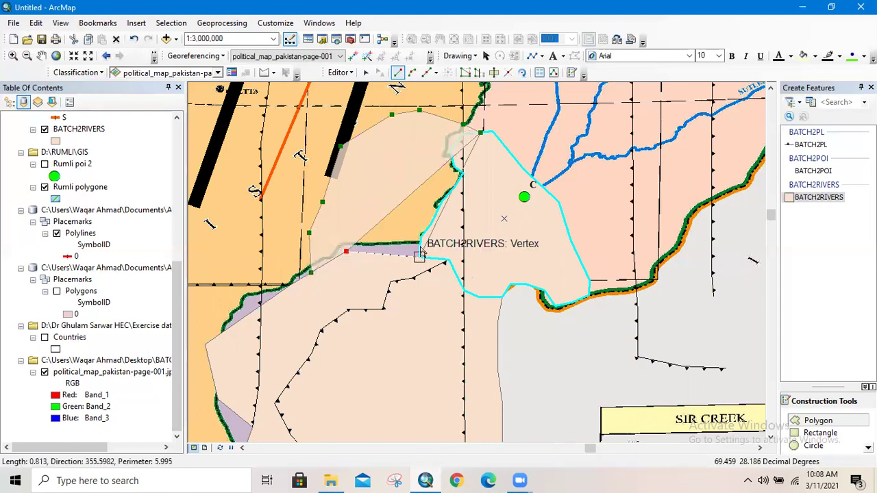
{"action": "left_click", "coordinate": [420, 255]}
{"action": "left_click", "coordinate": [421, 238]}
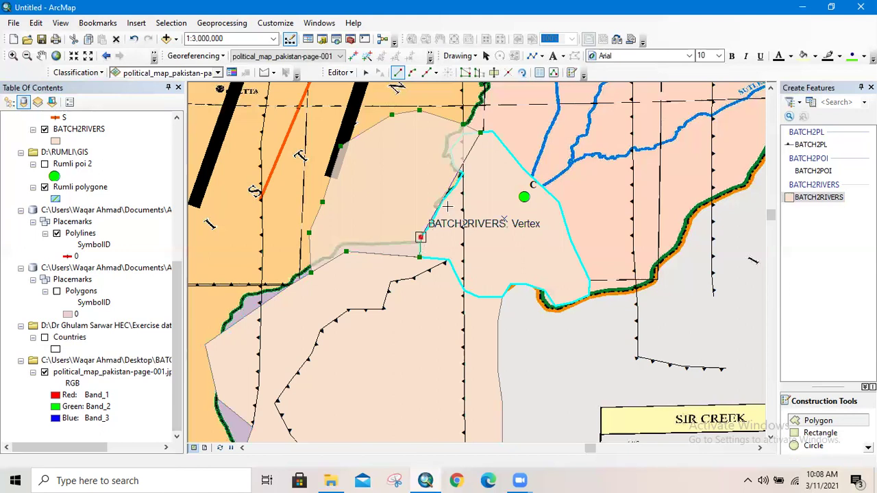
{"action": "left_click", "coordinate": [442, 202]}
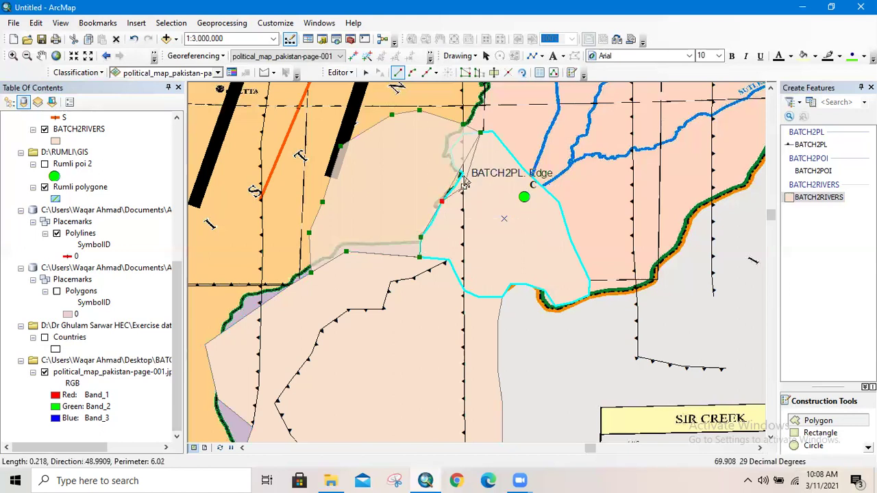
{"action": "left_click", "coordinate": [462, 174]}
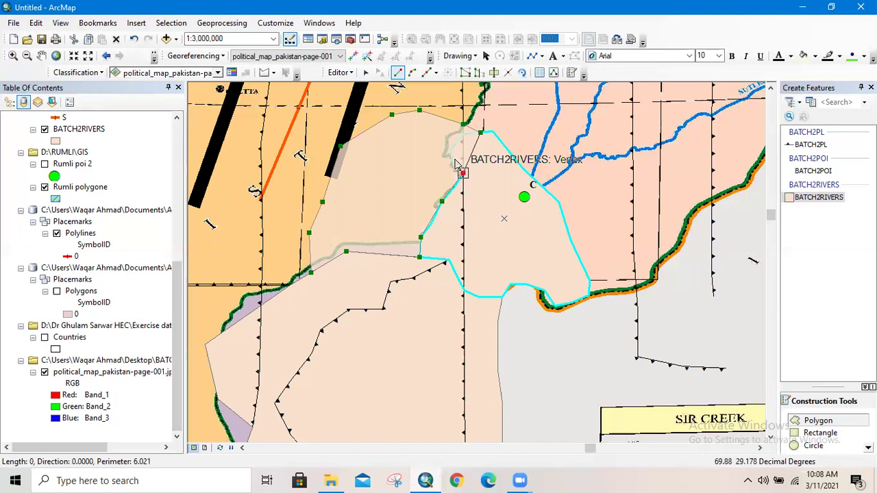
{"action": "left_click", "coordinate": [453, 166]}
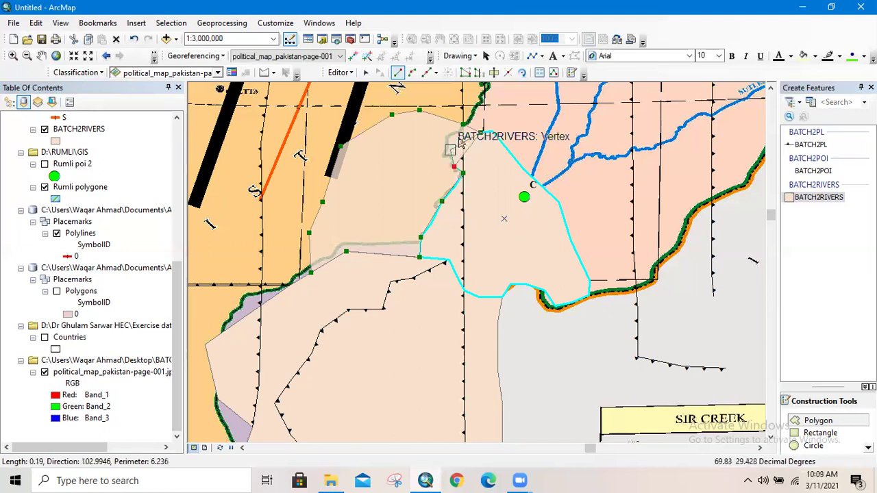
{"action": "left_click", "coordinate": [463, 134]}
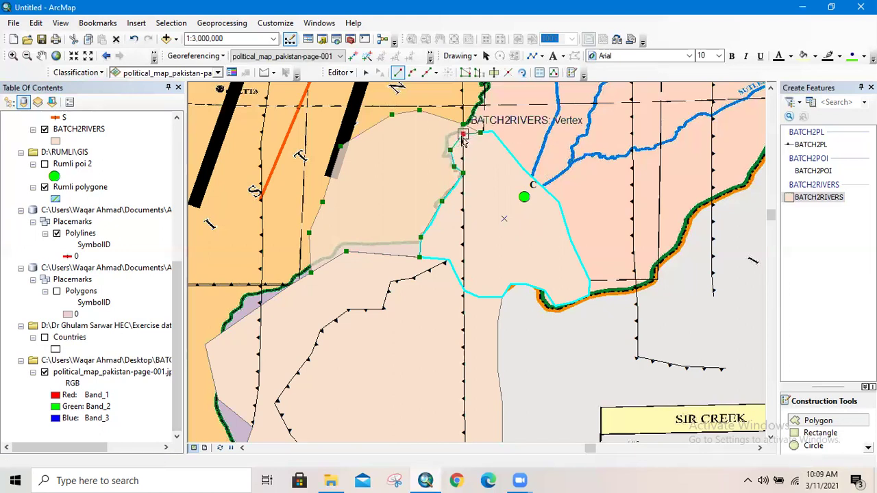
{"action": "key", "text": "F2"}
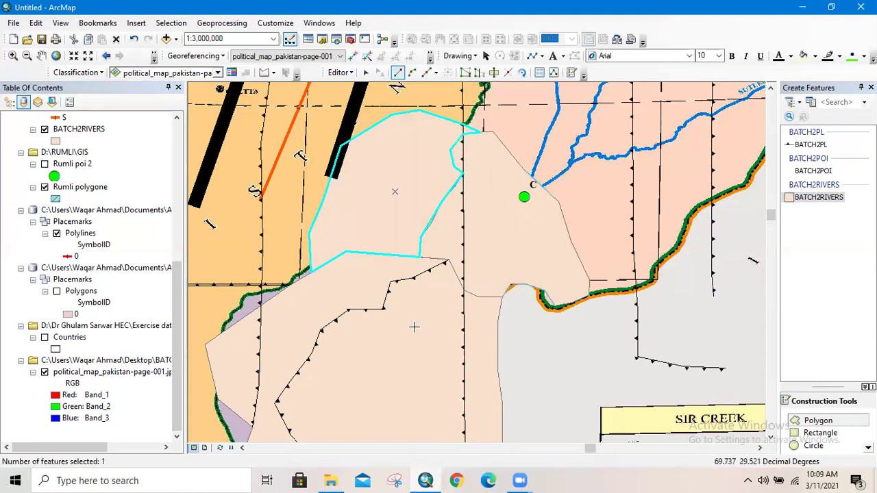
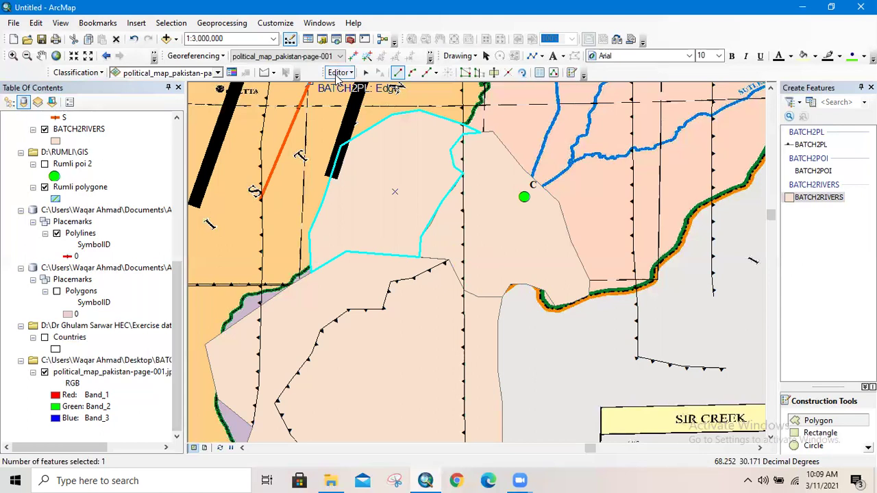
- Save the polygon edits and stop the edit session
{"action": "left_click", "coordinate": [337, 74]}
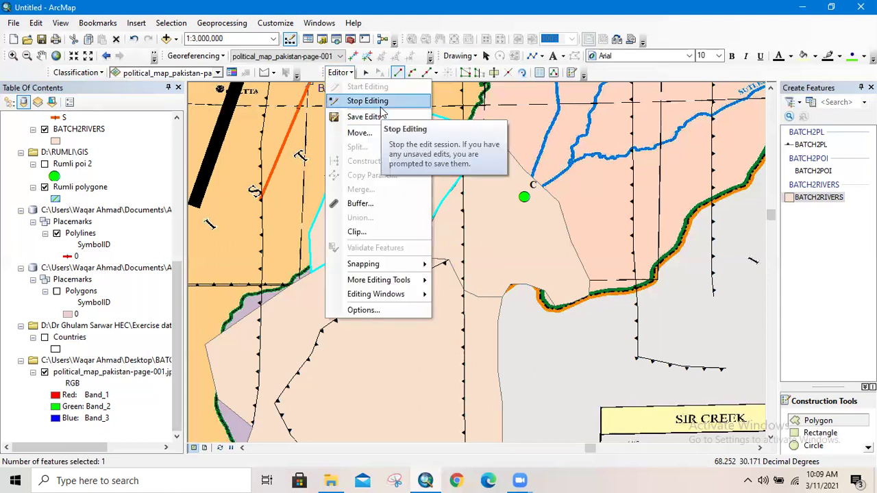
{"action": "left_click", "coordinate": [378, 125]}
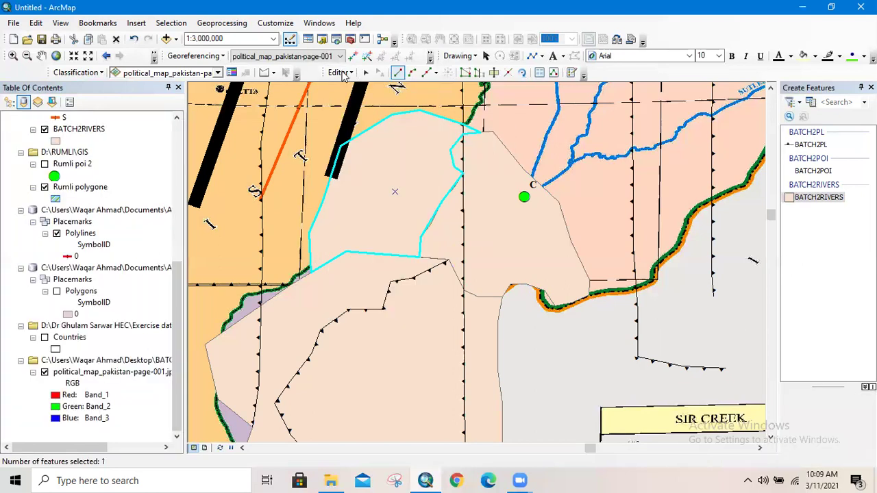
{"action": "left_click", "coordinate": [340, 74]}
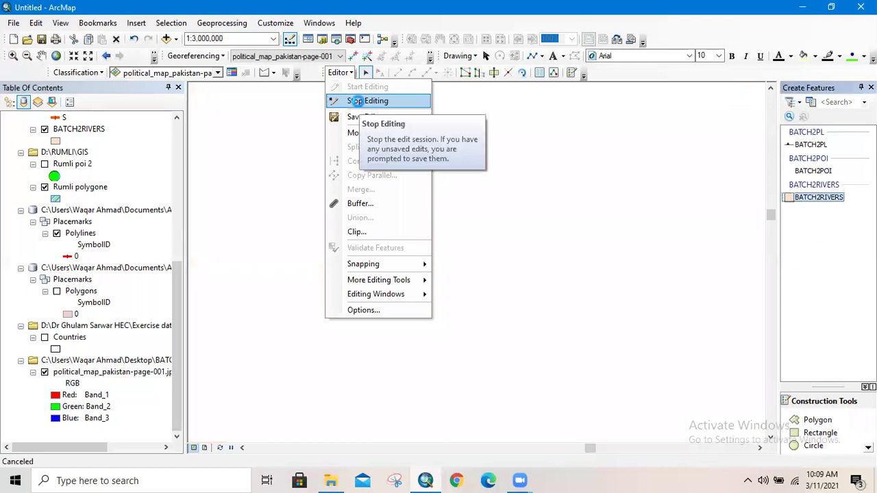
{"action": "left_click", "coordinate": [358, 101]}
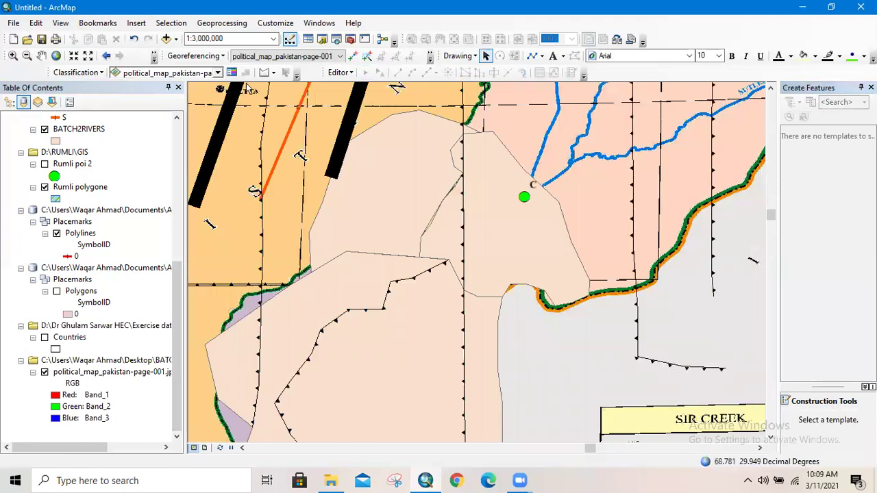
- Examine the shared borders between the Sindh, Punjab and Balochistan polygons up close for gaps and matching edges
{"action": "left_click", "coordinate": [13, 58]}
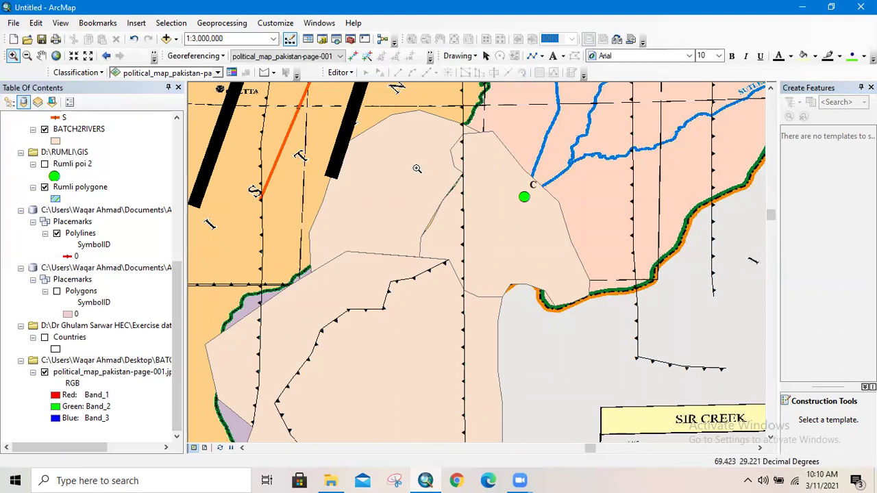
{"action": "left_click_drag", "start_coordinate": [416, 169], "coordinate": [511, 286]}
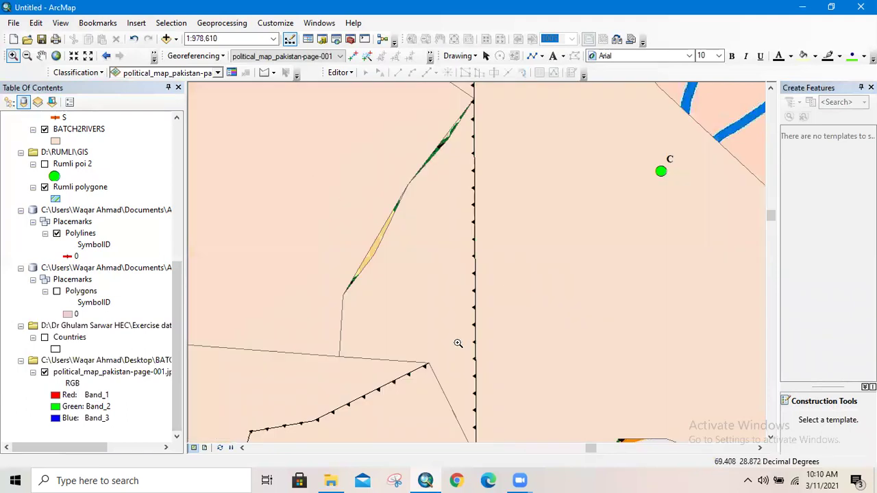
{"action": "left_click", "coordinate": [459, 346]}
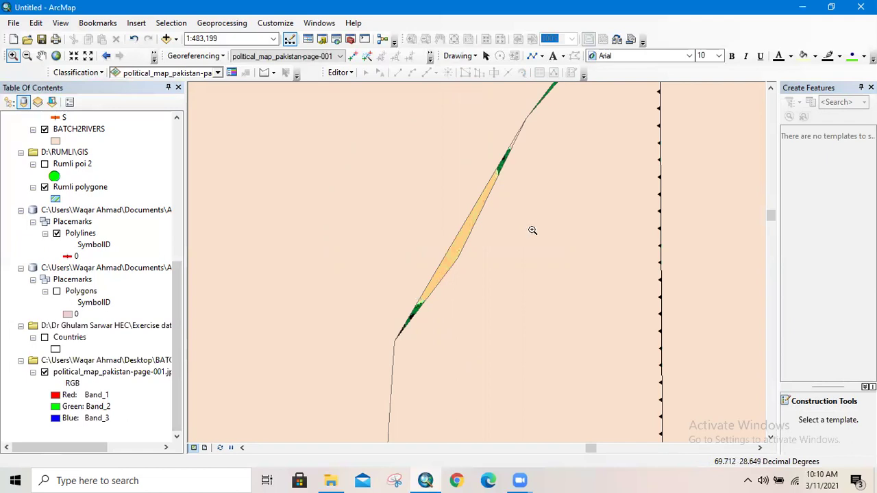
{"action": "scroll", "coordinate": [532, 231], "scroll_direction": "up", "scroll_amount": 1}
{"action": "scroll", "coordinate": [533, 230], "scroll_direction": "down", "scroll_amount": 1}
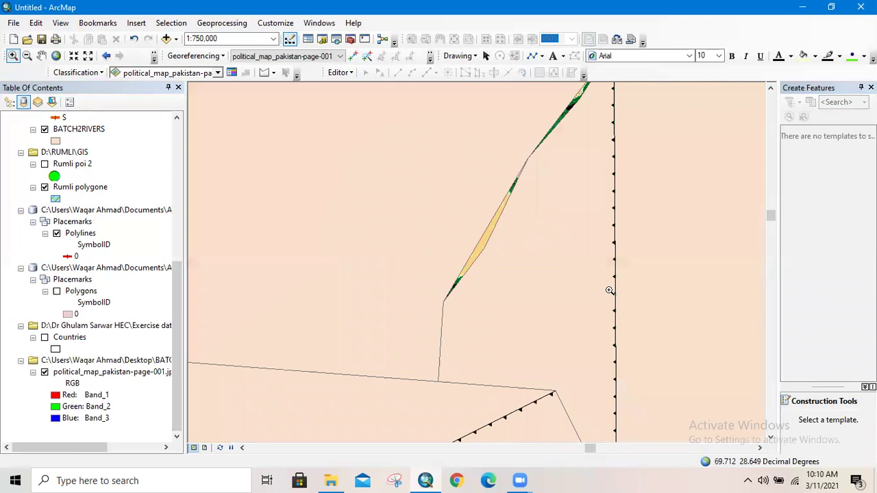
{"action": "scroll", "coordinate": [609, 291], "scroll_direction": "up", "scroll_amount": 2}
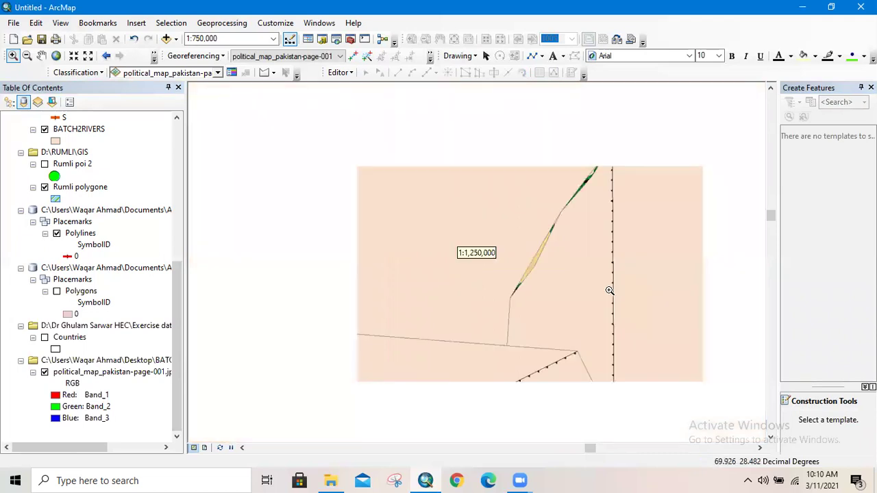
{"action": "scroll", "coordinate": [610, 290], "scroll_direction": "up", "scroll_amount": 1}
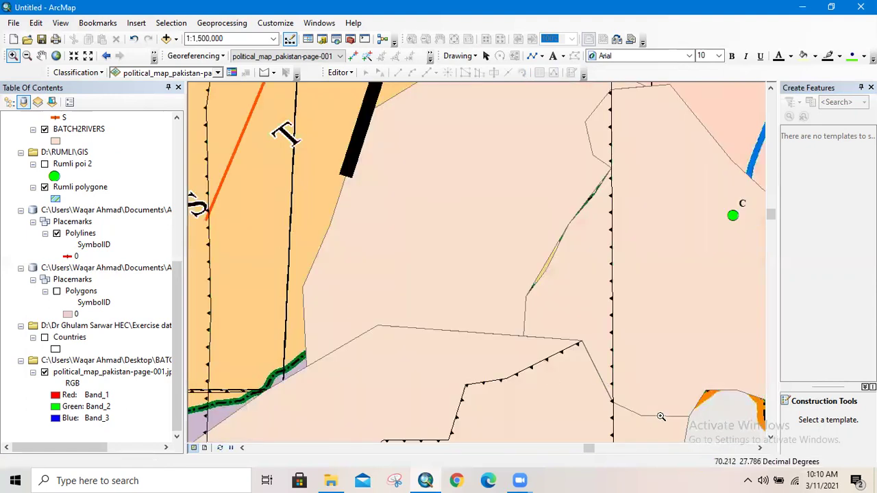
{"action": "scroll", "coordinate": [660, 416], "scroll_direction": "up", "scroll_amount": 5}
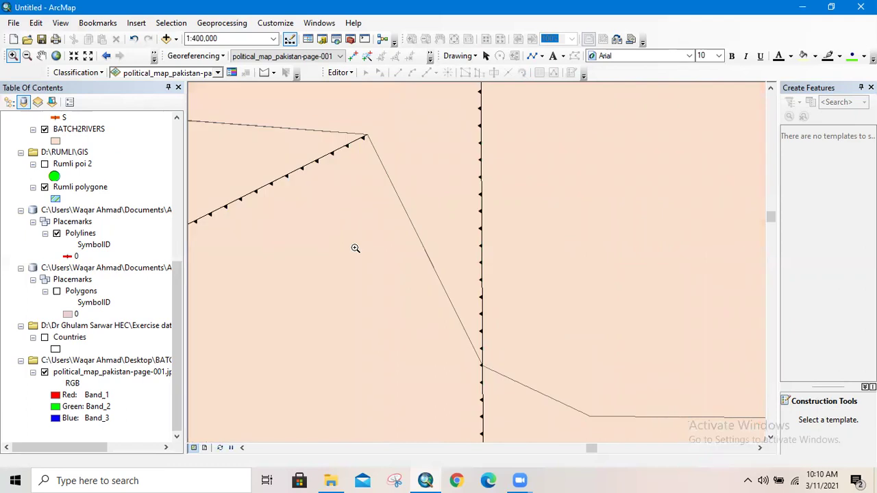
{"action": "scroll", "coordinate": [355, 248], "scroll_direction": "down", "scroll_amount": 2}
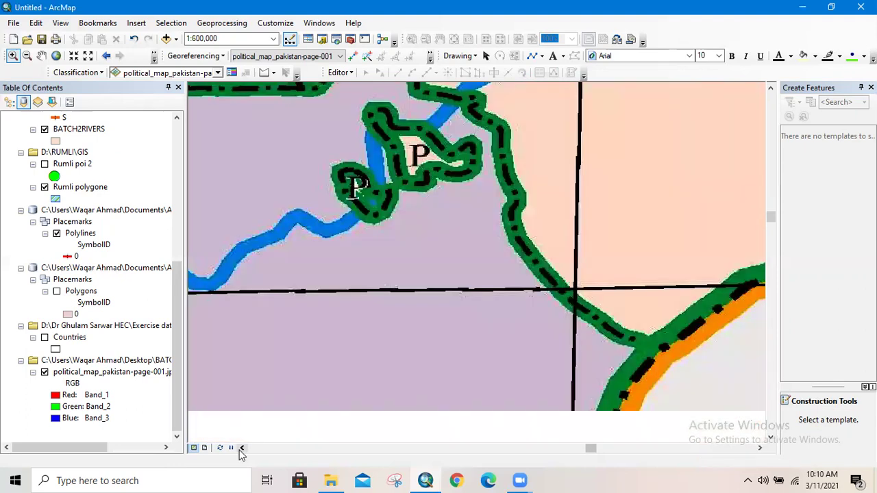
{"action": "left_click", "coordinate": [241, 449]}
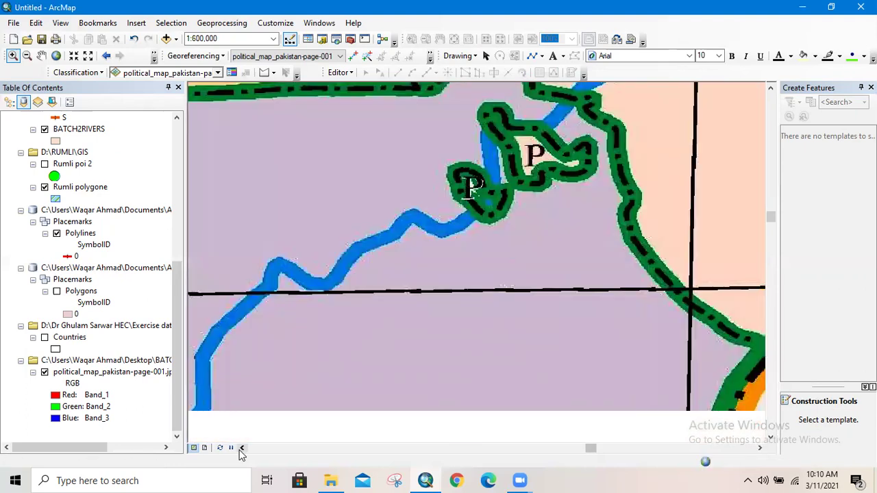
{"action": "left_click", "coordinate": [241, 448]}
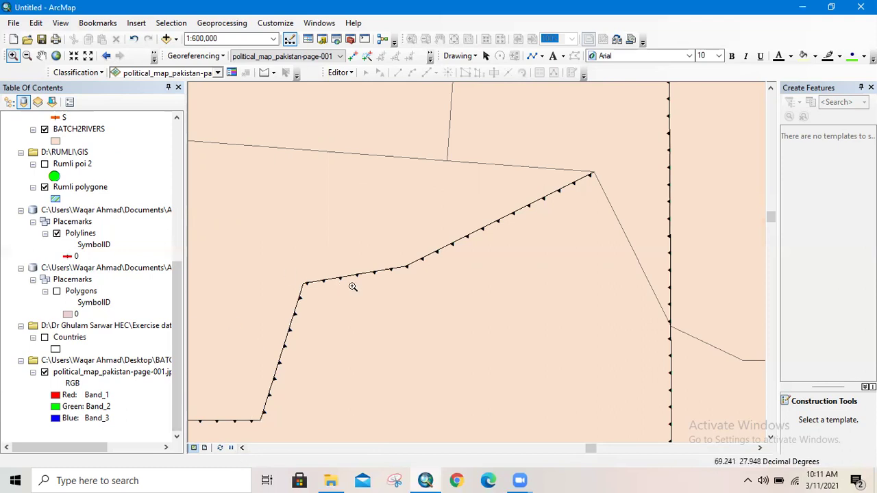
{"action": "scroll", "coordinate": [353, 286], "scroll_direction": "up", "scroll_amount": 5}
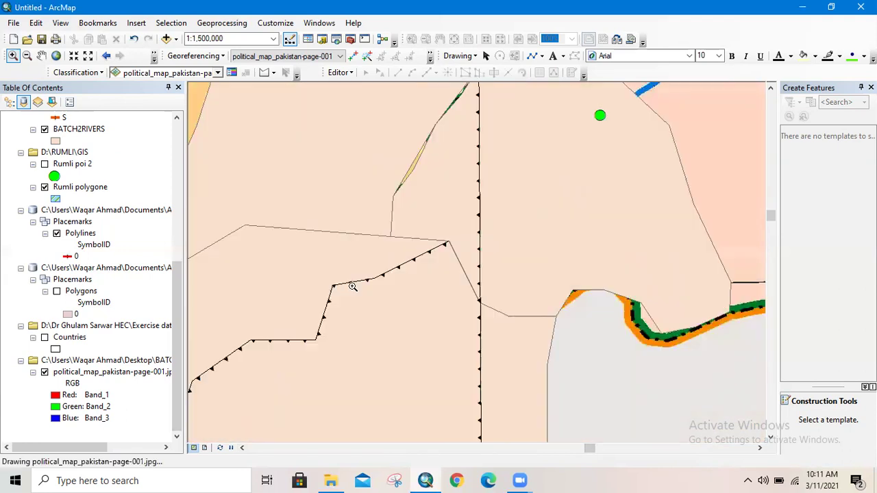
- Open the attribute table of the BATCH2RIVERS layer
{"action": "scroll", "coordinate": [353, 287], "scroll_direction": "up", "scroll_amount": 2}
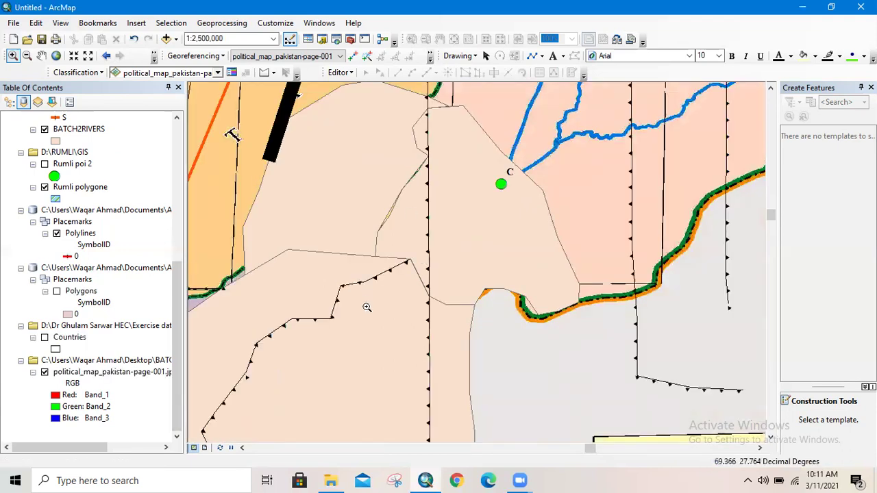
{"action": "scroll", "coordinate": [366, 308], "scroll_direction": "up", "scroll_amount": 1}
{"action": "scroll", "coordinate": [367, 308], "scroll_direction": "up", "scroll_amount": 1}
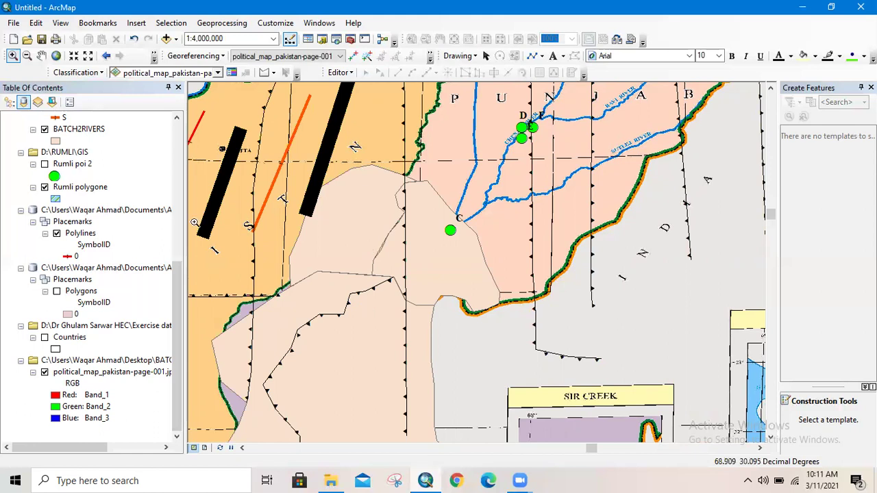
{"action": "left_click_drag", "start_coordinate": [179, 288], "coordinate": [184, 247]}
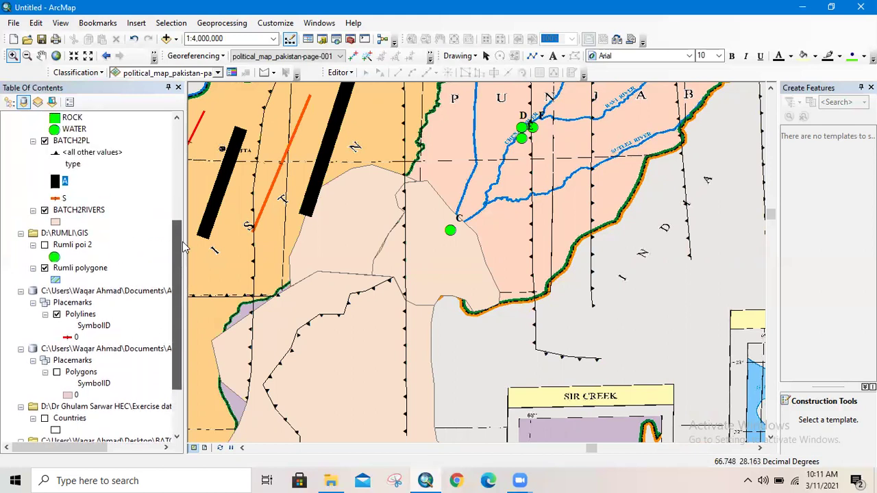
{"action": "right_click", "coordinate": [85, 214]}
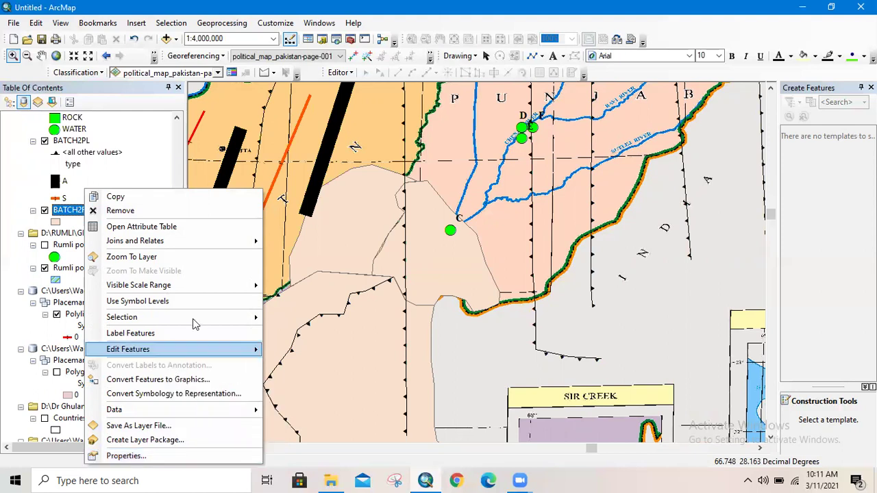
{"action": "left_click", "coordinate": [209, 227]}
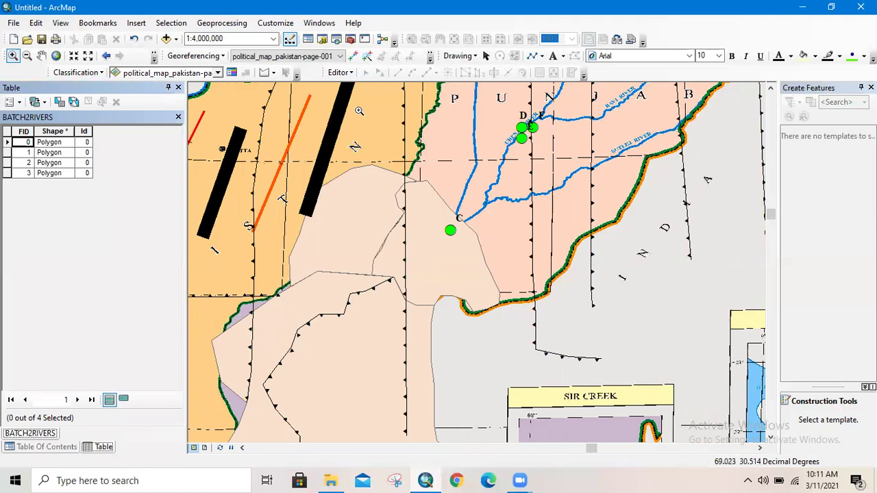
- Add a Text field named PROV with a length of 5000 to the BATCH2RIVERS attribute table
{"action": "left_click", "coordinate": [341, 72]}
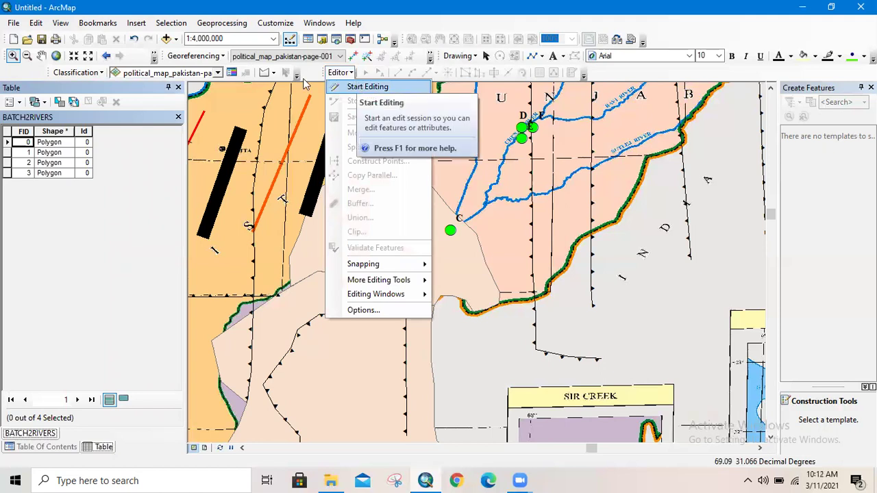
{"action": "left_click", "coordinate": [20, 103]}
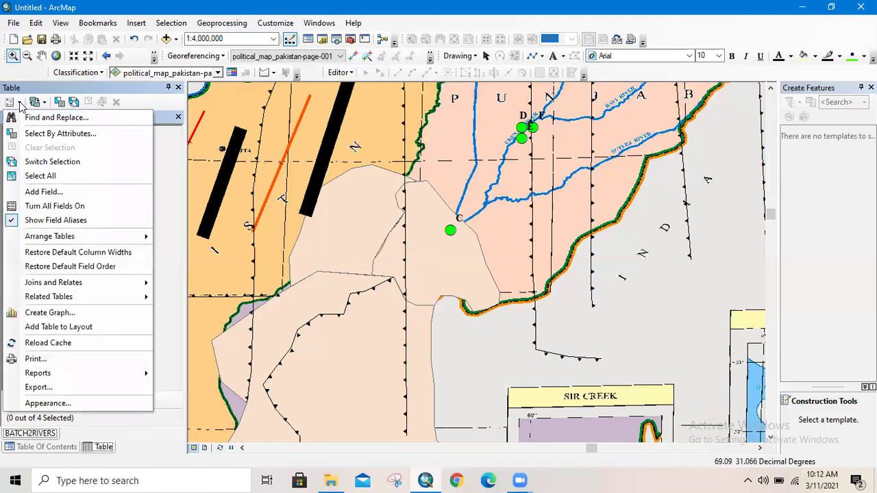
{"action": "left_click", "coordinate": [90, 195]}
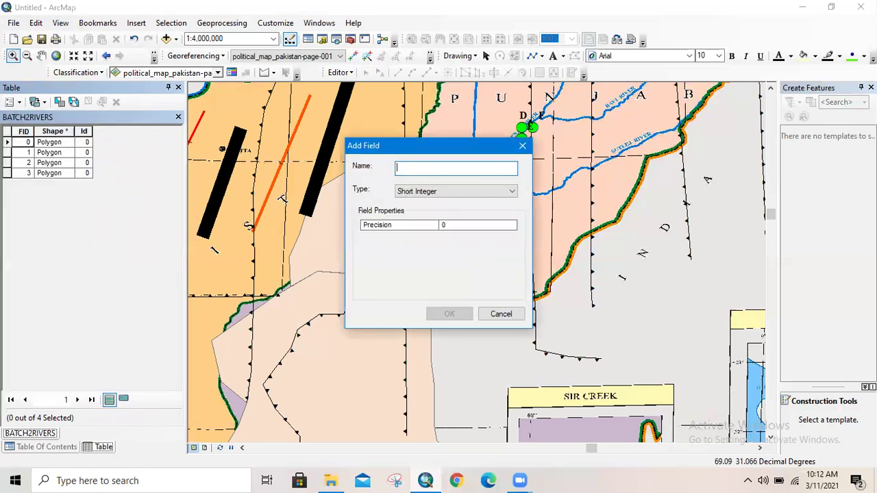
{"action": "type", "text": "PROV"}
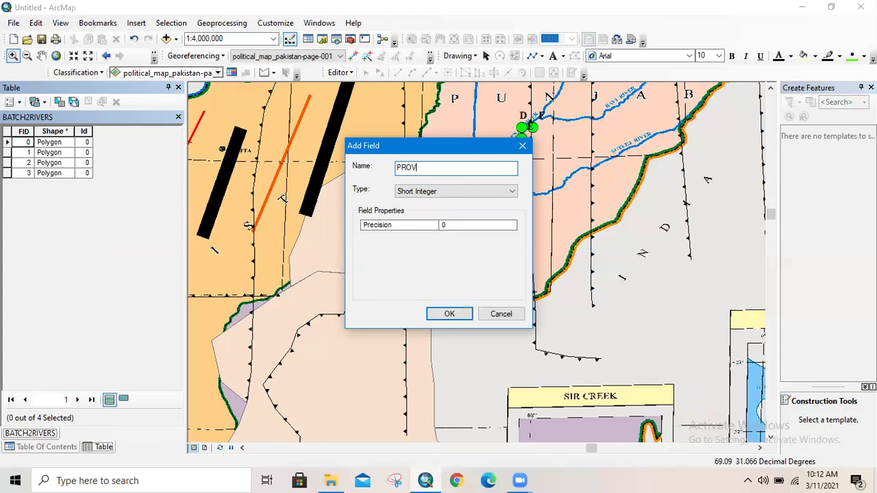
{"action": "left_click", "coordinate": [462, 192]}
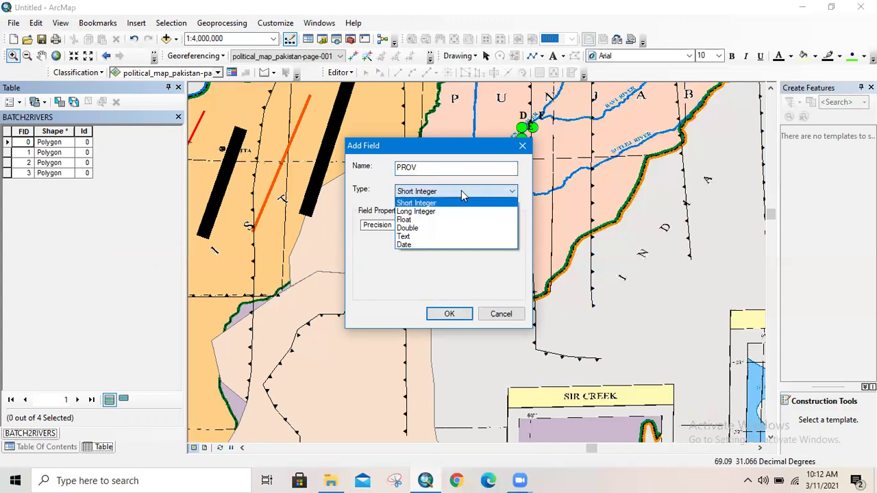
{"action": "key", "text": "t"}
{"action": "key", "text": "Return"}
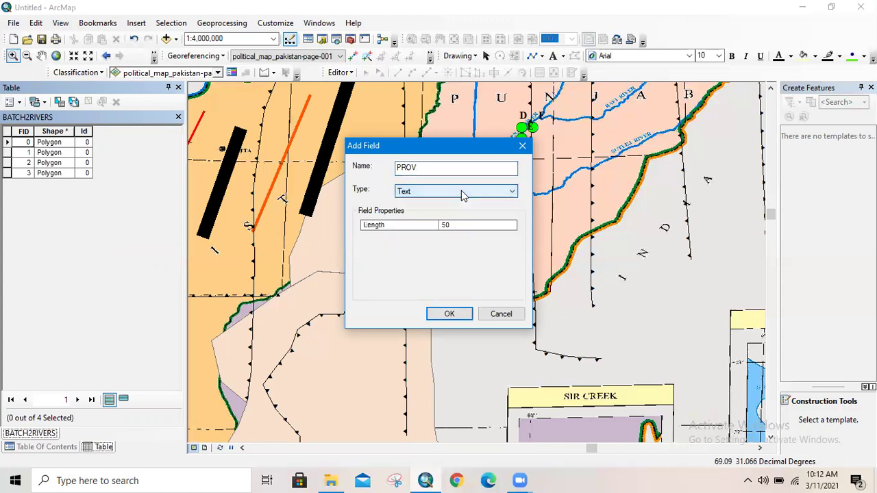
{"action": "left_click", "coordinate": [470, 226]}
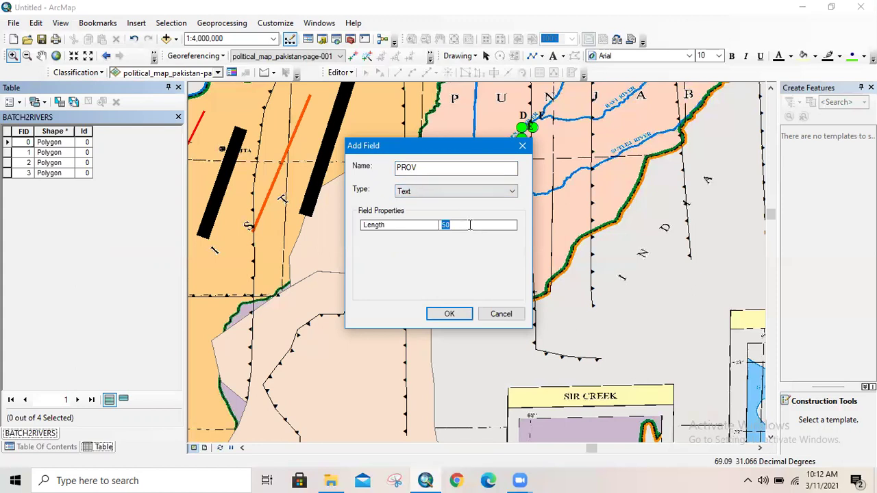
{"action": "type", "text": "5000"}
{"action": "left_click", "coordinate": [450, 314]}
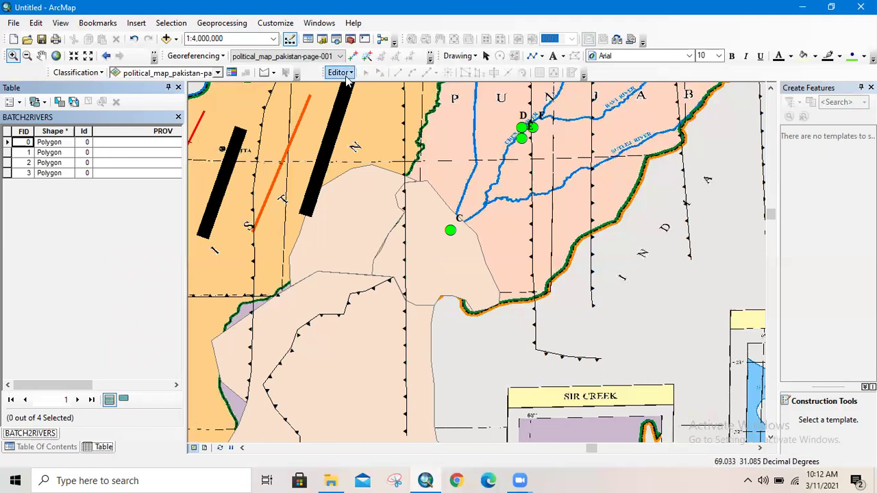
- Start an edit session on the BATCH2RIVERS layer
{"action": "left_click", "coordinate": [346, 73]}
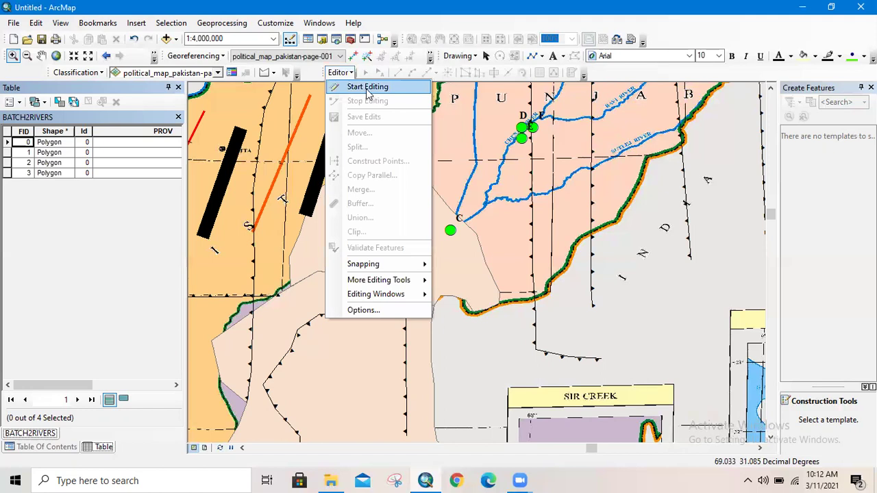
{"action": "left_click", "coordinate": [370, 92]}
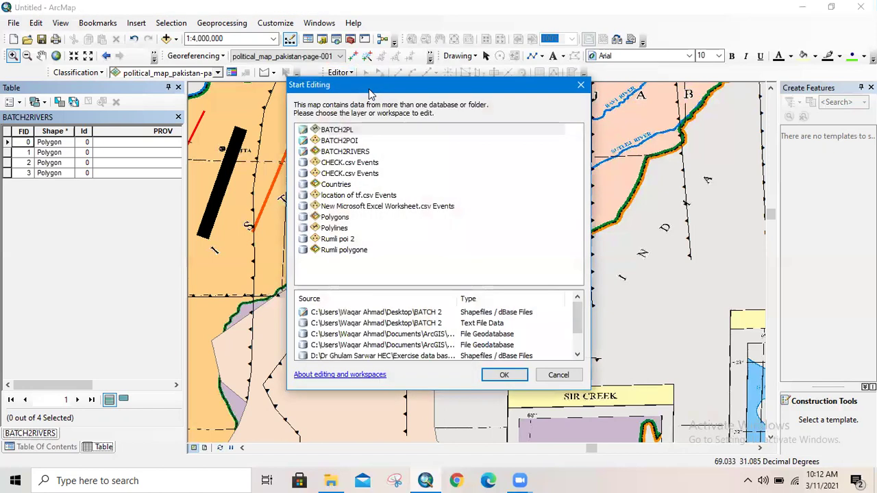
{"action": "left_click", "coordinate": [338, 154]}
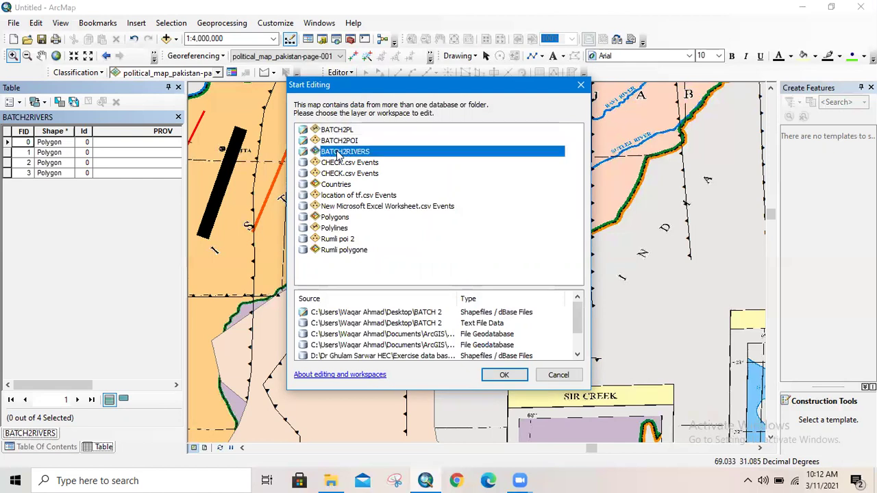
{"action": "left_click", "coordinate": [504, 375]}
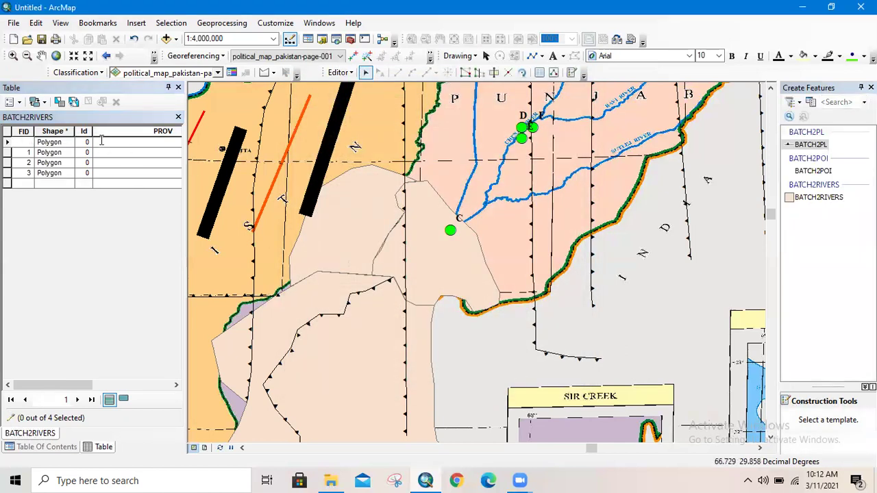
- Identify the southern province polygon through its record with FID 1 and enter SINDH as its PROV value
{"action": "left_click", "coordinate": [101, 142]}
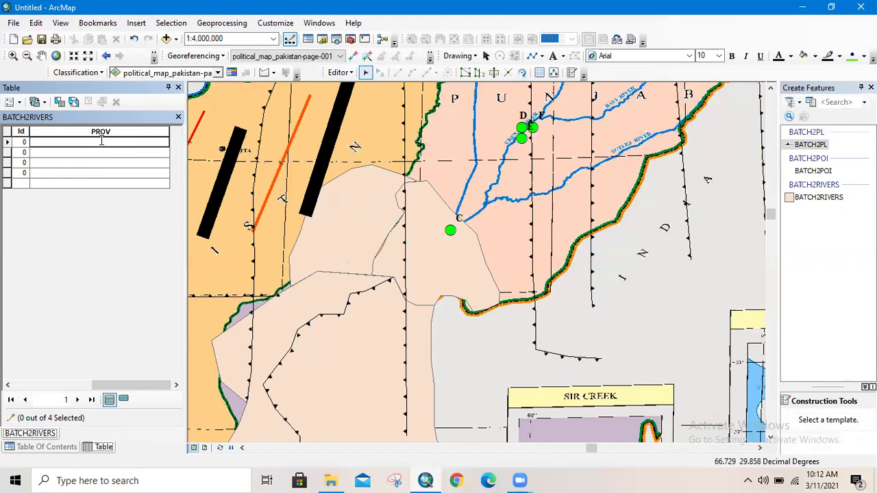
{"action": "left_click", "coordinate": [8, 142]}
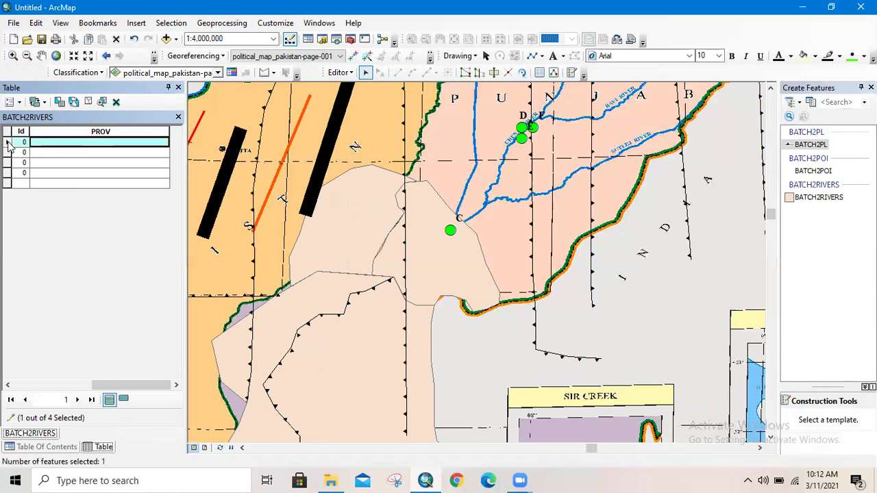
{"action": "left_click", "coordinate": [87, 389]}
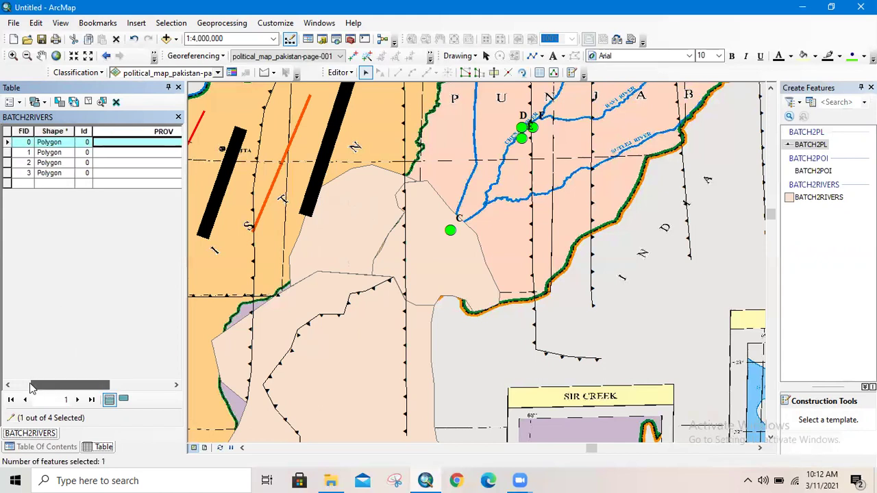
{"action": "left_click", "coordinate": [7, 152]}
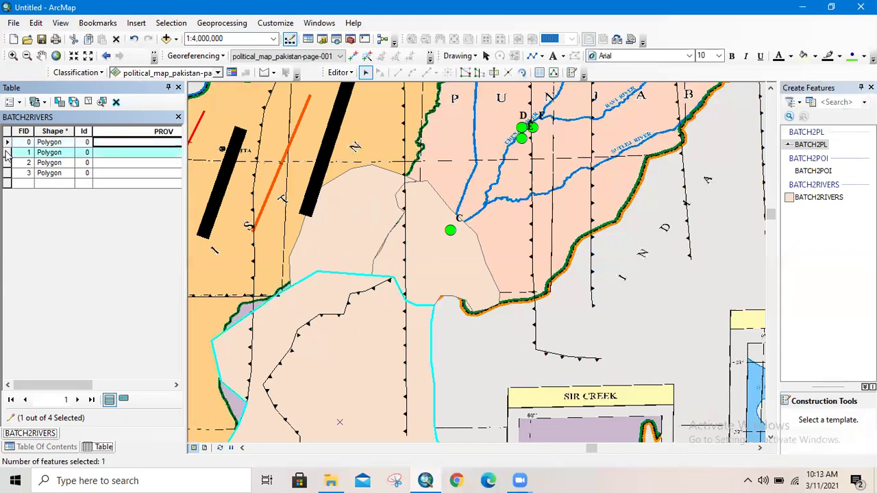
{"action": "left_click", "coordinate": [106, 153]}
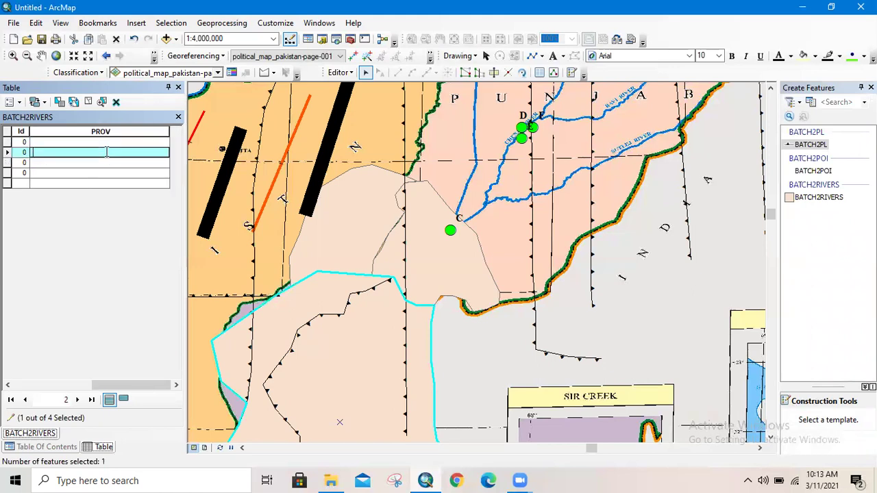
{"action": "type", "text": "SINDH"}
- Select the third and fourth records in turn and enter PUNJAB and BALUCHISTAN as their PROV values
{"action": "left_click", "coordinate": [6, 162]}
{"action": "left_click", "coordinate": [6, 163]}
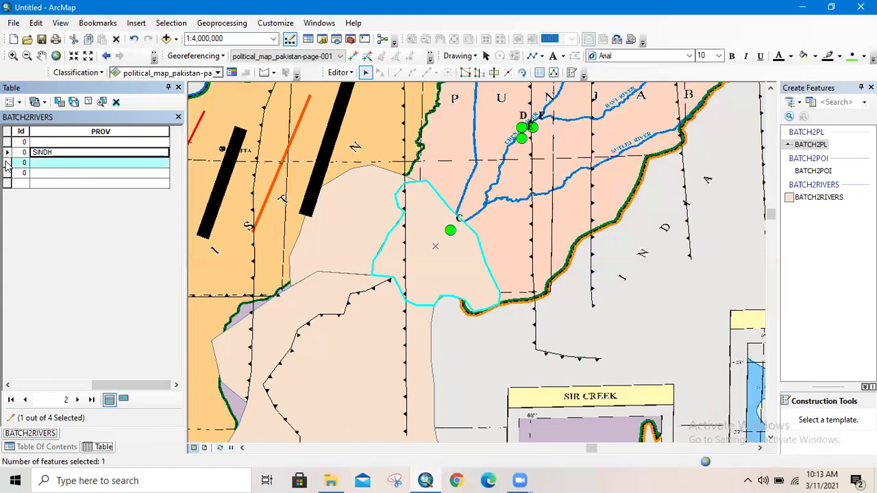
{"action": "left_click", "coordinate": [58, 163]}
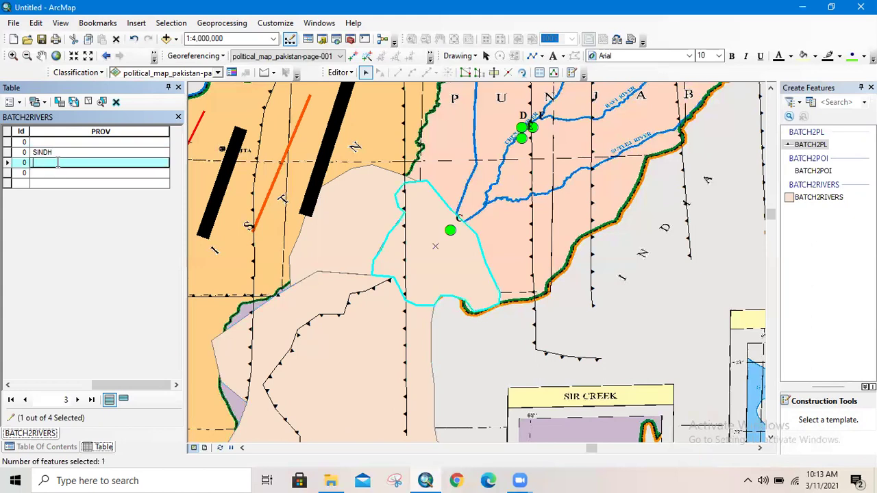
{"action": "type", "text": "PUNJAB"}
{"action": "left_click", "coordinate": [7, 173]}
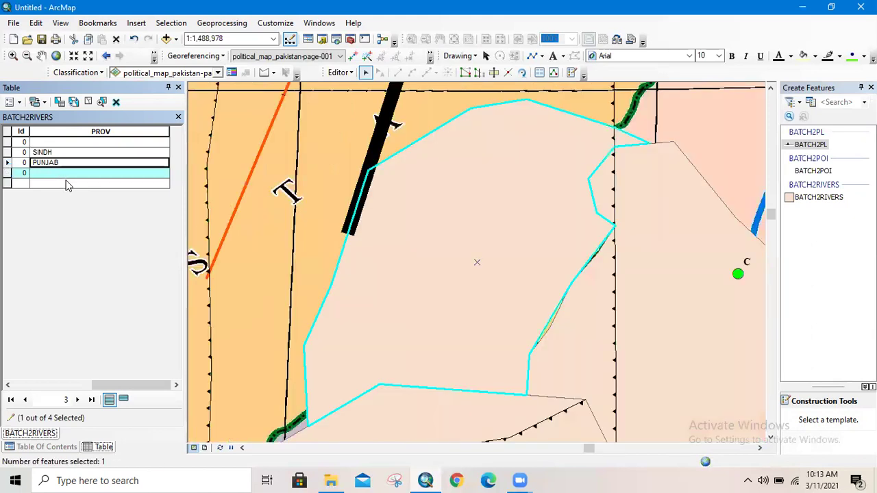
{"action": "left_click", "coordinate": [76, 176]}
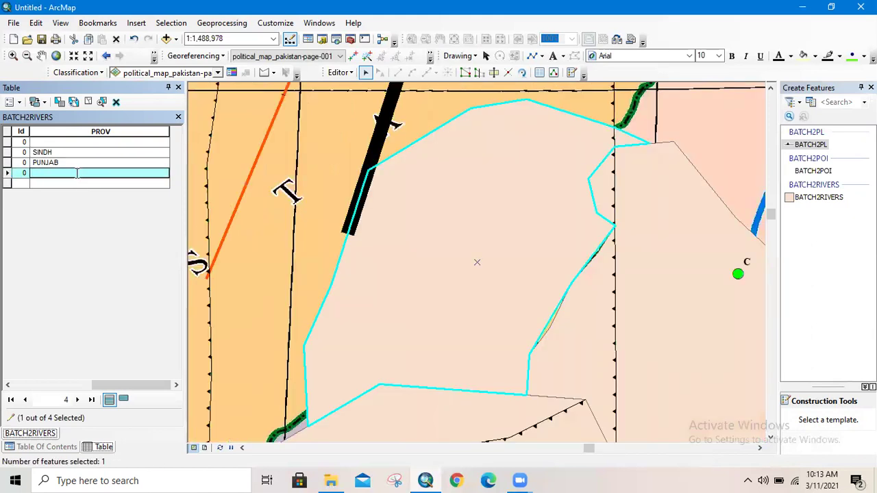
{"action": "type", "text": "BALUCHISTAN"}
- Enter INDUS as the PROV value of the first record, the narrow river polygon, and close the attribute table
{"action": "left_click", "coordinate": [7, 142]}
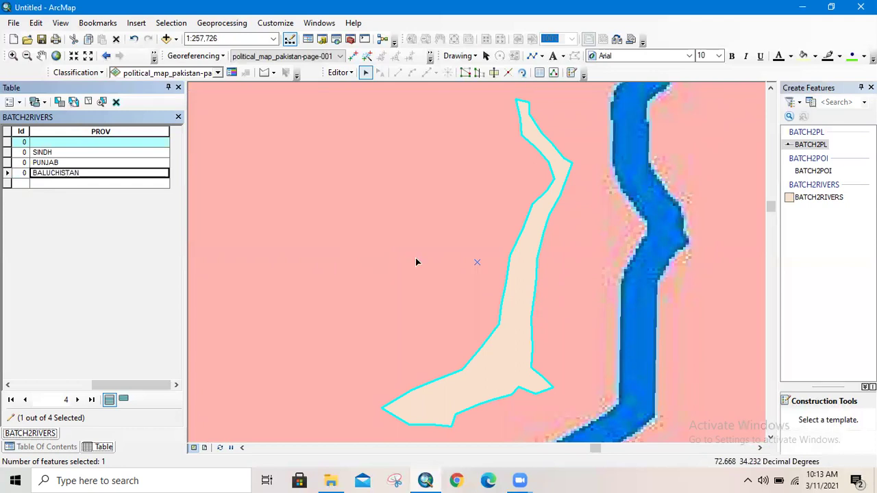
{"action": "left_click", "coordinate": [56, 141]}
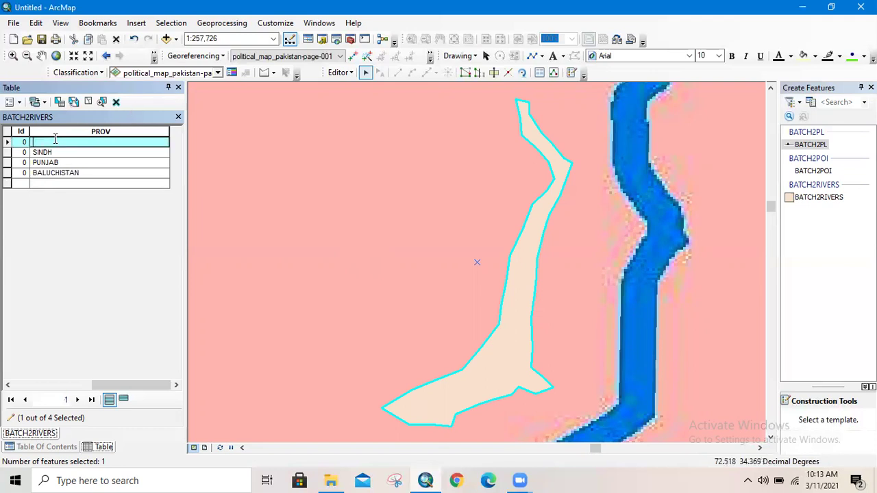
{"action": "type", "text": "INDUS"}
{"action": "left_click", "coordinate": [178, 119]}
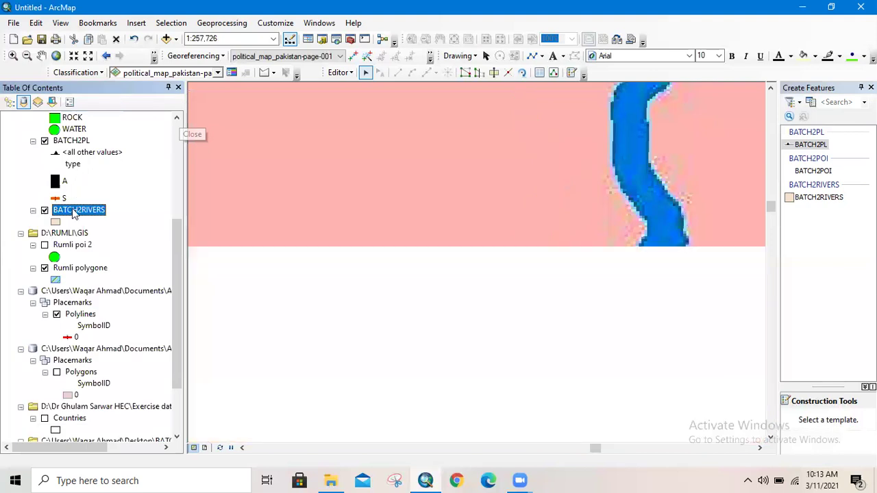
- Symbolize BATCH2RIVERS by unique values of the PROV field with all its values added, and select the narrow river polygon on the map
{"action": "right_click", "coordinate": [75, 213]}
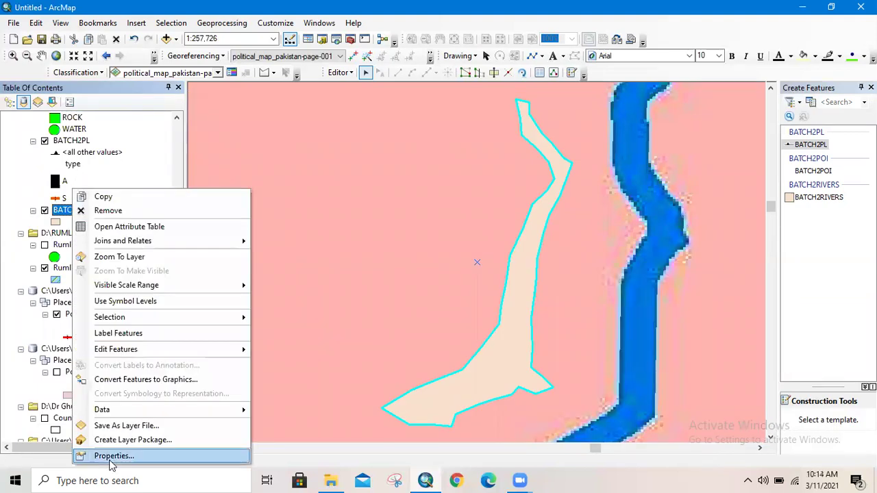
{"action": "left_click", "coordinate": [109, 457]}
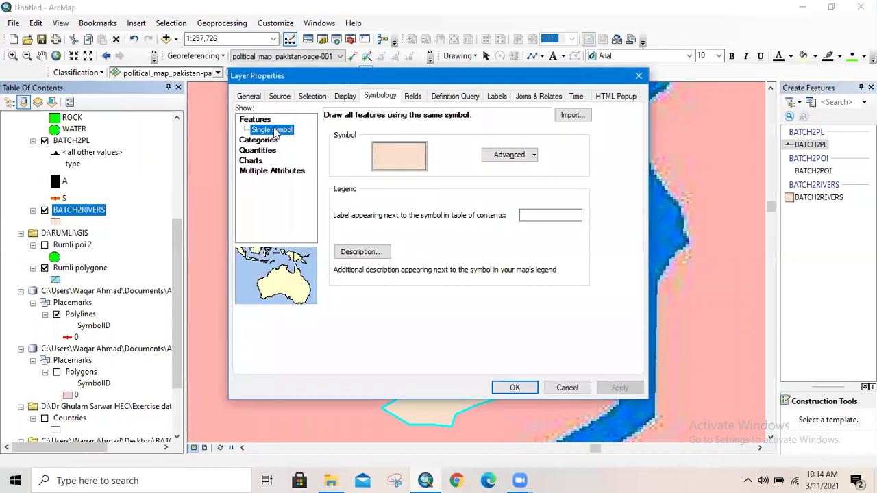
{"action": "left_click", "coordinate": [300, 144]}
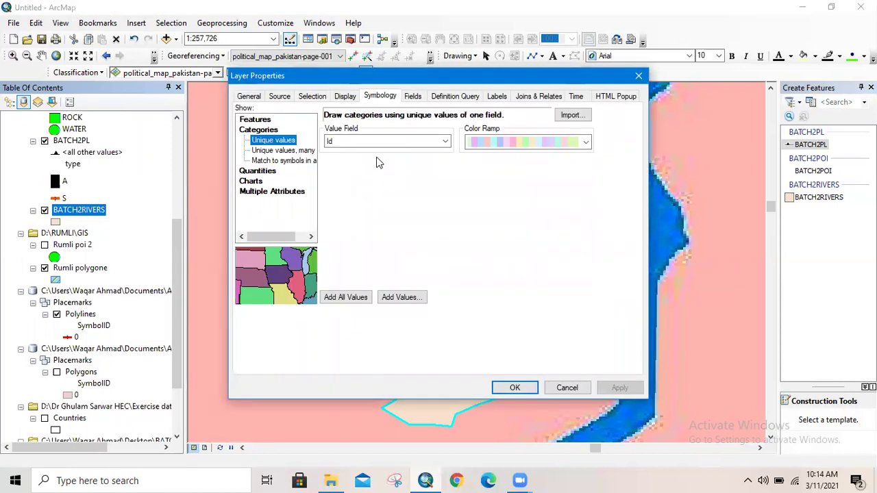
{"action": "left_click", "coordinate": [364, 146]}
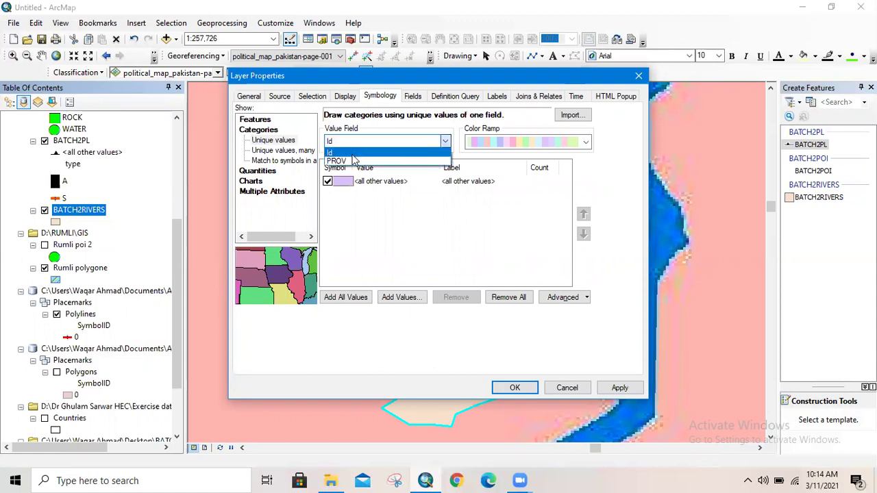
{"action": "left_click", "coordinate": [351, 162]}
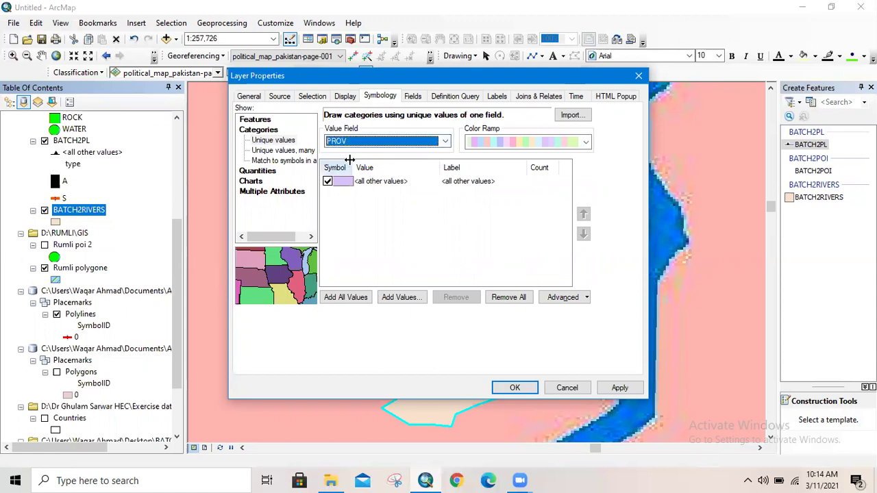
{"action": "left_click", "coordinate": [351, 299]}
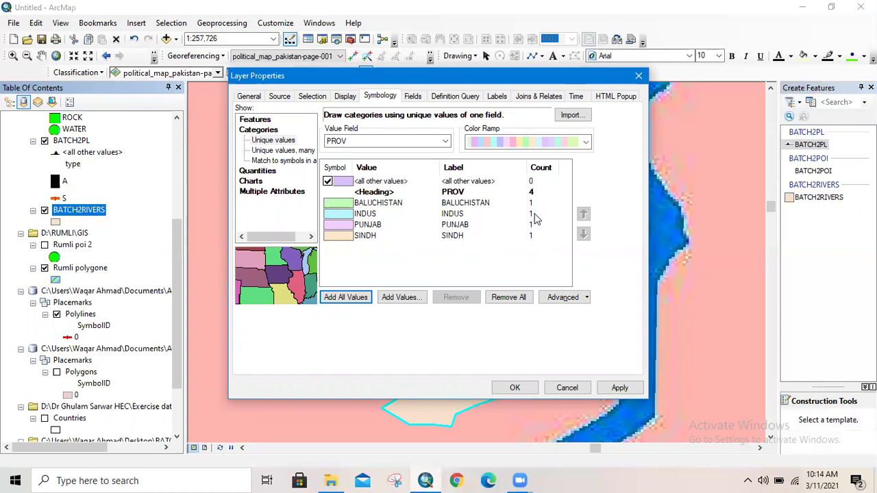
{"action": "left_click", "coordinate": [636, 391]}
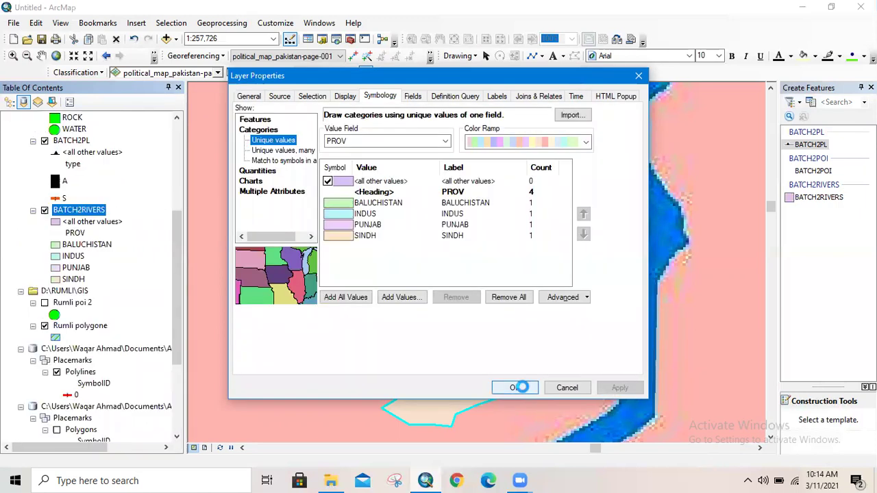
{"action": "left_click", "coordinate": [516, 388]}
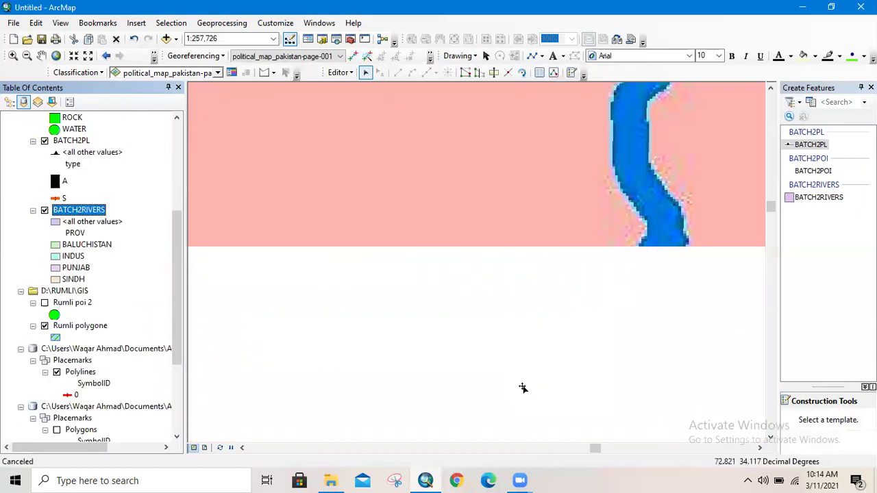
{"action": "scroll", "coordinate": [523, 388], "scroll_direction": "up", "scroll_amount": 3}
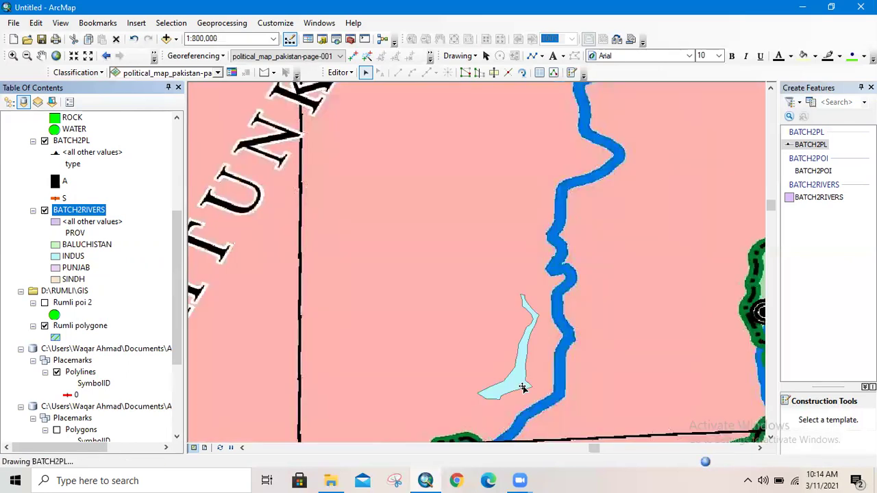
{"action": "left_click", "coordinate": [523, 388]}
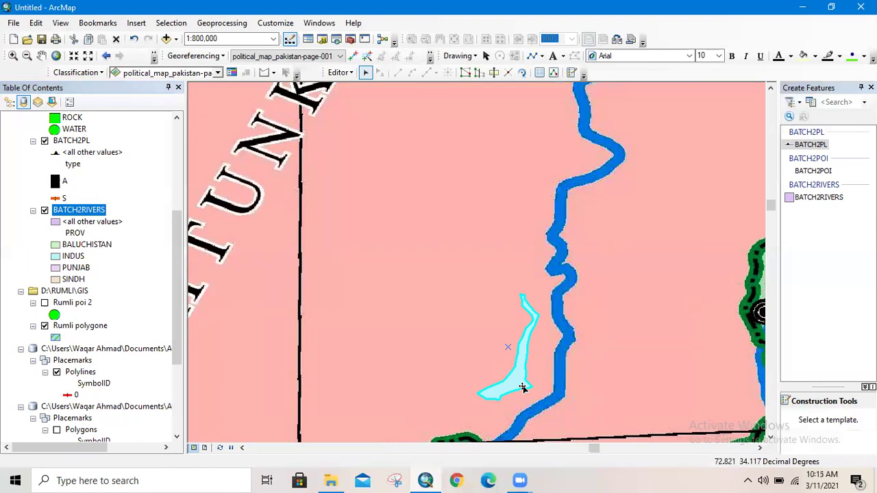
- Assign the Beige symbol to the BALUCHISTAN class and the Olive symbol to the SINDH class of BATCH2RIVERS
{"action": "double_click", "coordinate": [55, 245]}
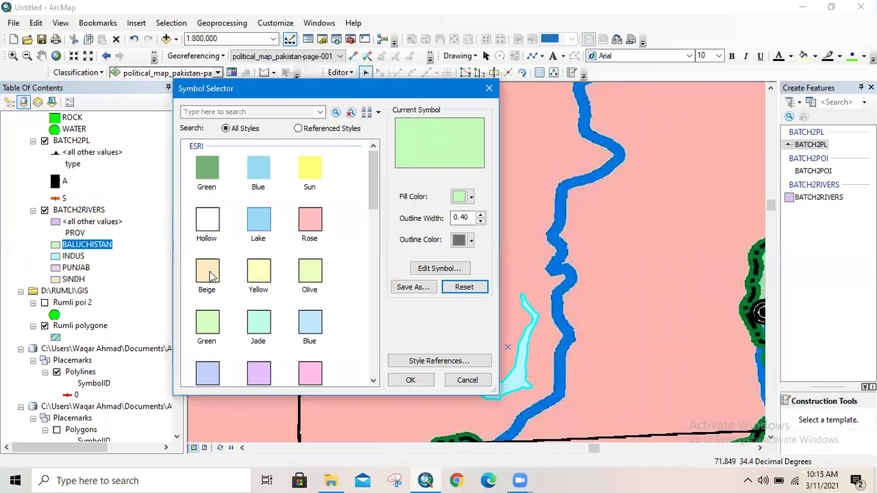
{"action": "left_click", "coordinate": [208, 271]}
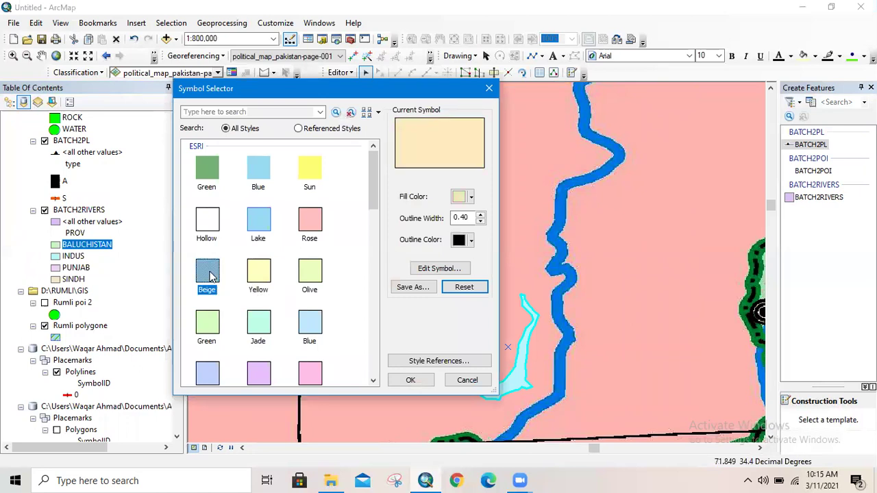
{"action": "left_click", "coordinate": [420, 381]}
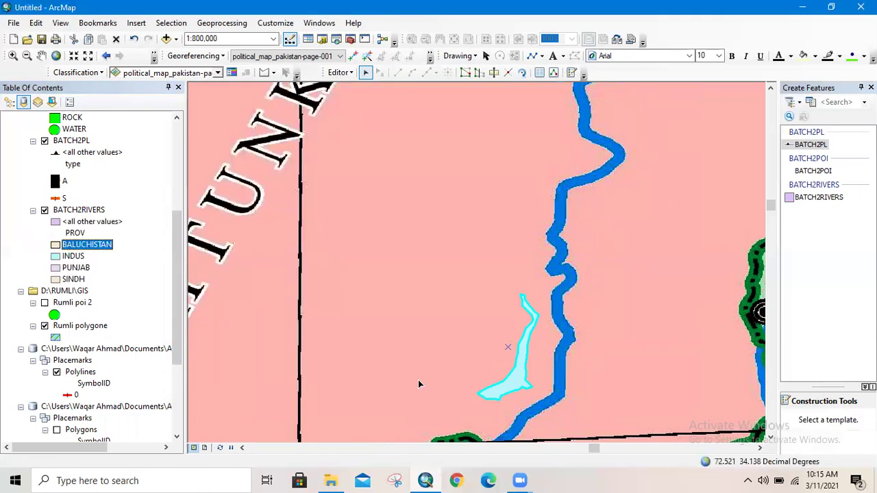
{"action": "left_click", "coordinate": [57, 281]}
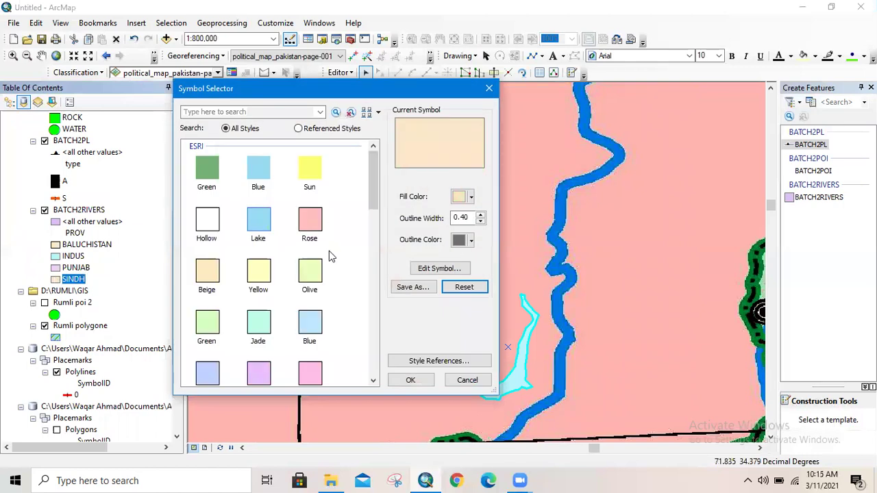
{"action": "left_click", "coordinate": [313, 271]}
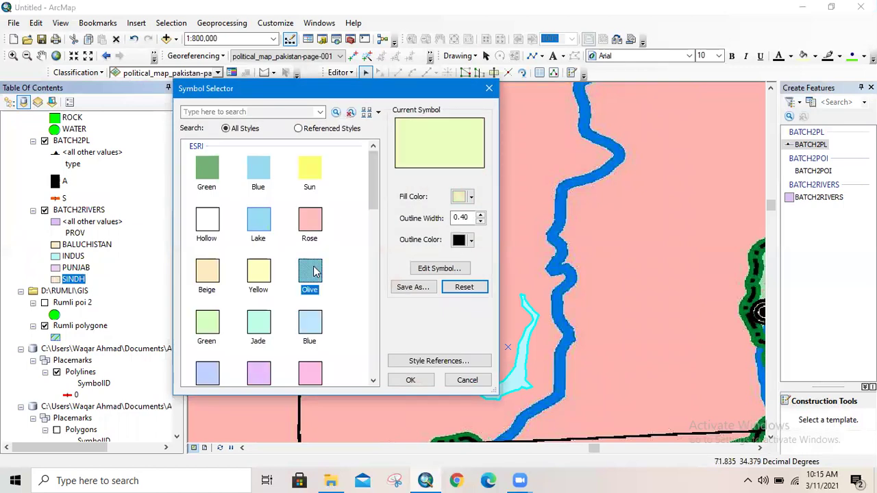
{"action": "left_click", "coordinate": [411, 380]}
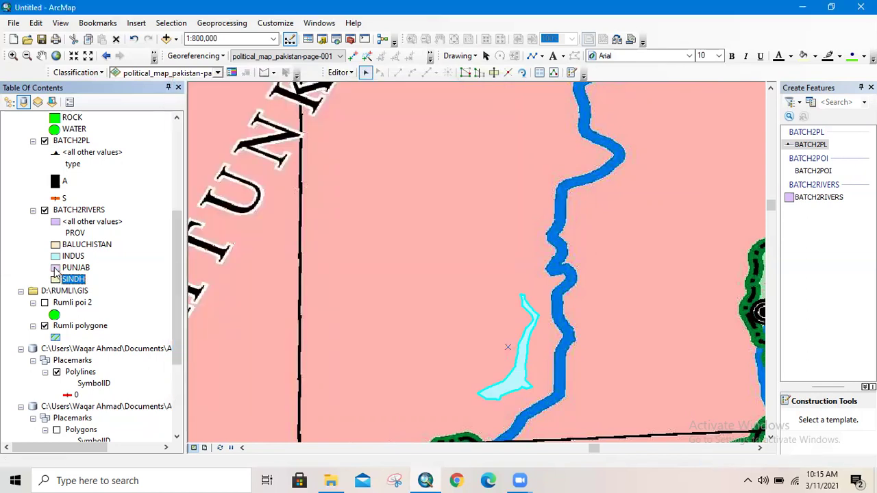
- Assign the Open Pasture symbol to the PUNJAB class of BATCH2RIVERS
{"action": "left_click", "coordinate": [56, 268]}
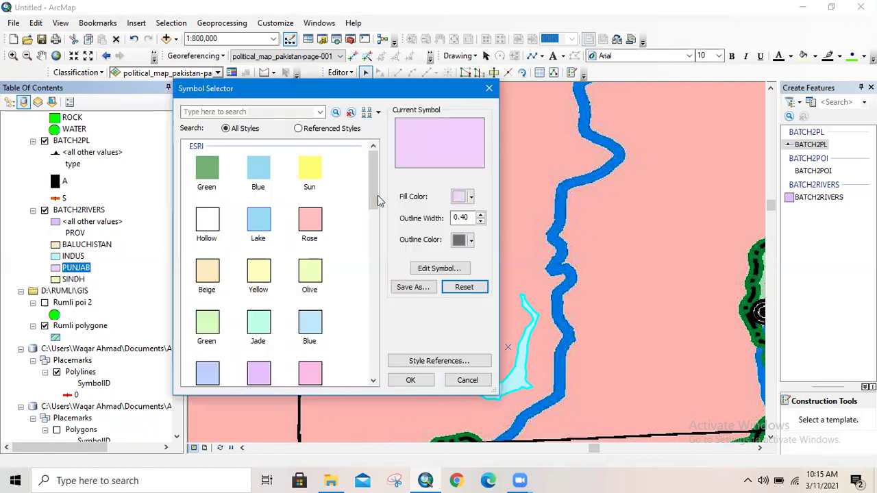
{"action": "left_click_drag", "start_coordinate": [371, 180], "coordinate": [374, 217]}
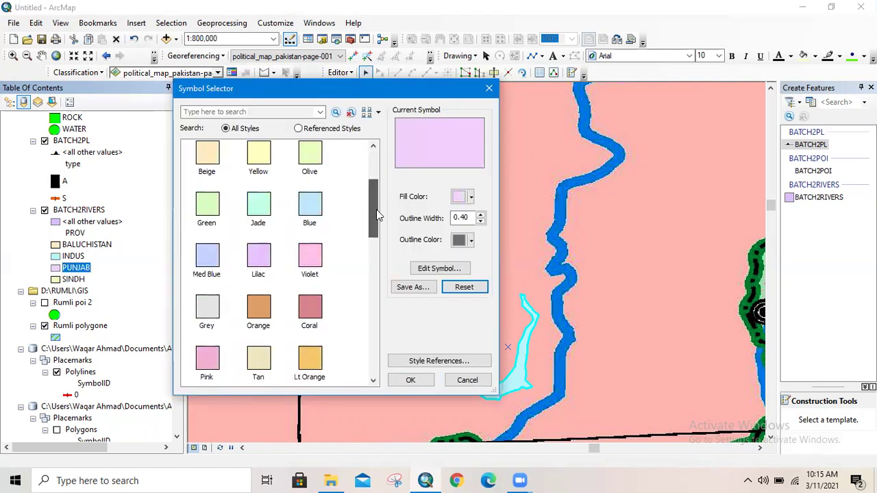
{"action": "left_click", "coordinate": [209, 206]}
{"action": "scroll", "coordinate": [277, 261], "scroll_direction": "down", "scroll_amount": 5}
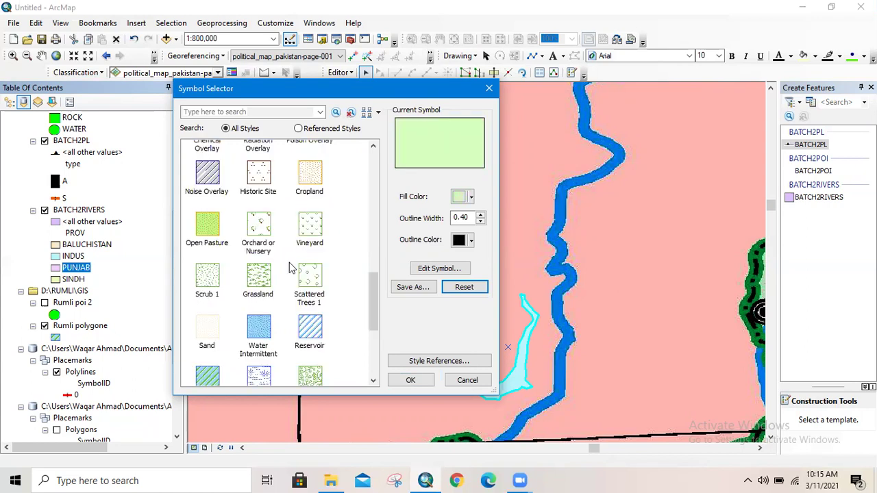
{"action": "left_click", "coordinate": [217, 227]}
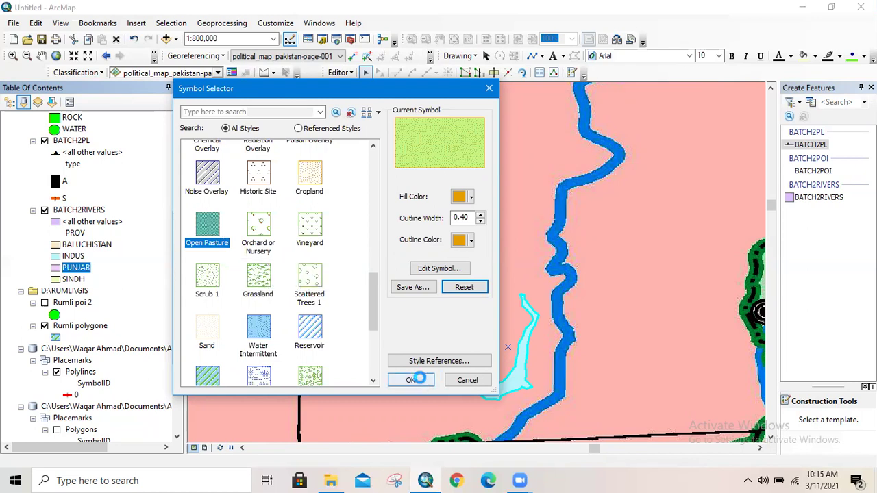
{"action": "left_click", "coordinate": [410, 381]}
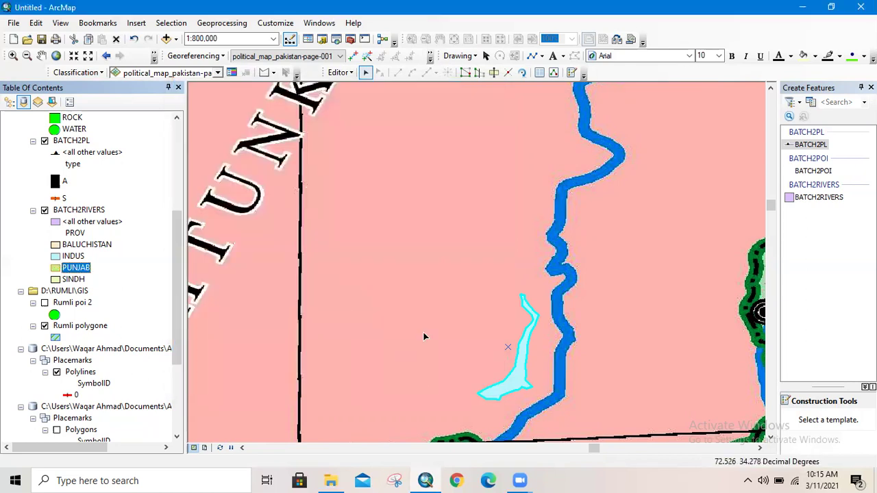
- Assign the Lake symbol to the INDUS class of BATCH2RIVERS
{"action": "scroll", "coordinate": [424, 336], "scroll_direction": "down", "scroll_amount": 1}
{"action": "scroll", "coordinate": [424, 337], "scroll_direction": "up", "scroll_amount": 4}
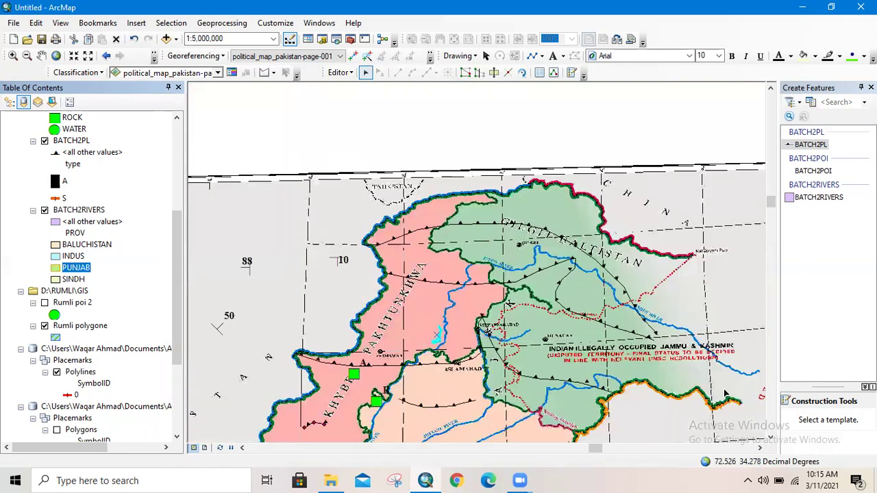
{"action": "double_click", "coordinate": [55, 258]}
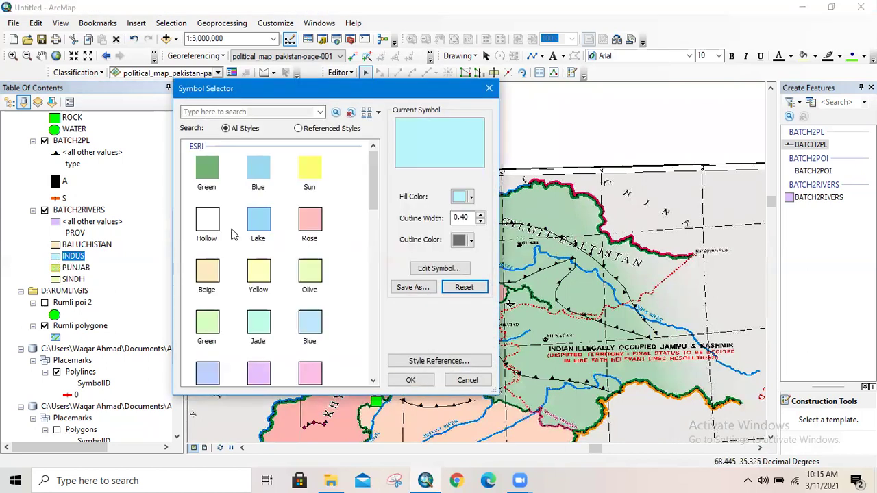
{"action": "left_click", "coordinate": [258, 222]}
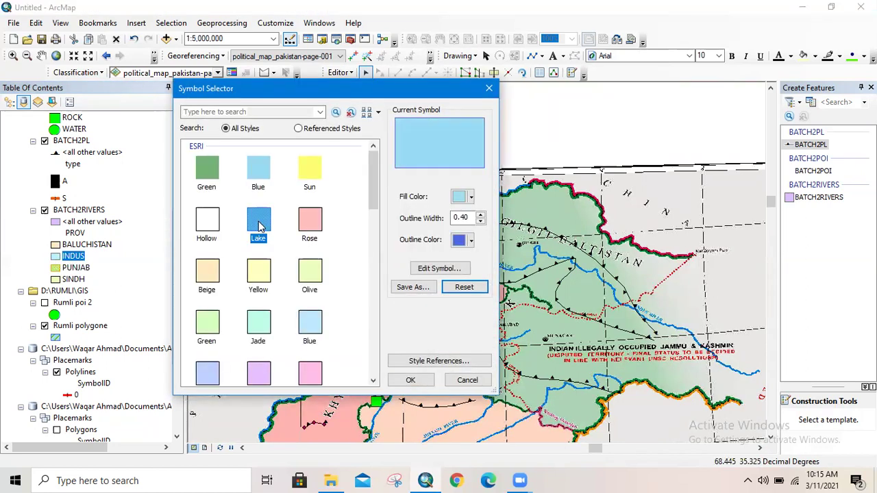
{"action": "left_click", "coordinate": [407, 380]}
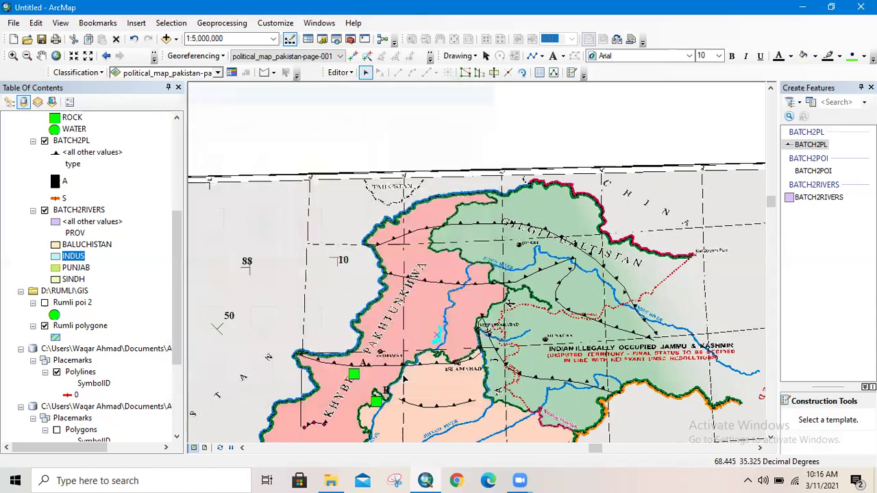
- Examine the symbolized province polygons across the southern part of the Pakistan map
{"action": "left_click", "coordinate": [771, 438]}
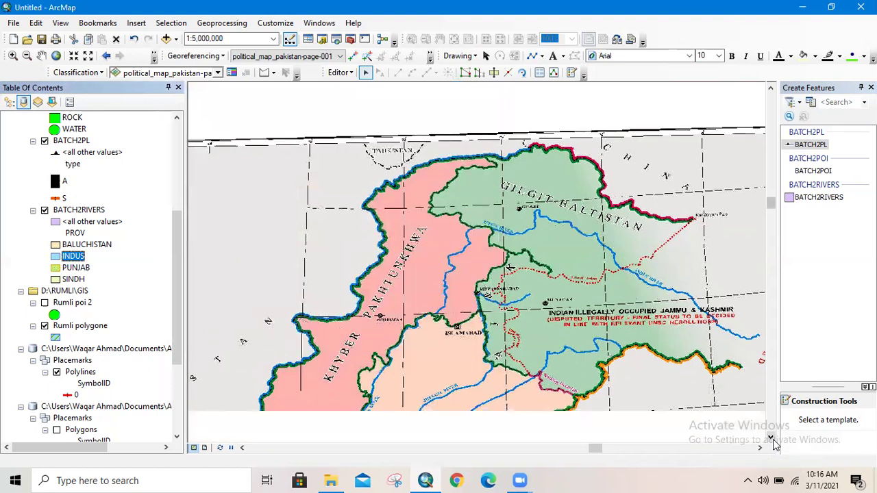
{"action": "left_click", "coordinate": [771, 438]}
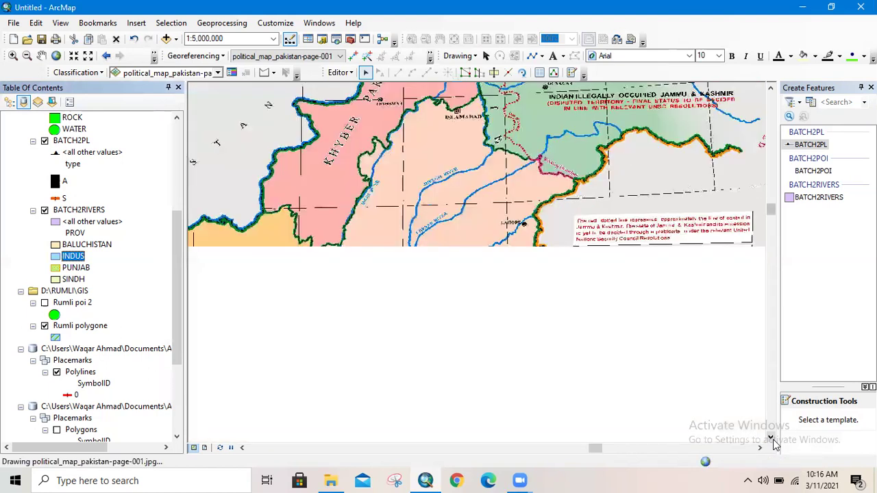
{"action": "left_click", "coordinate": [771, 439]}
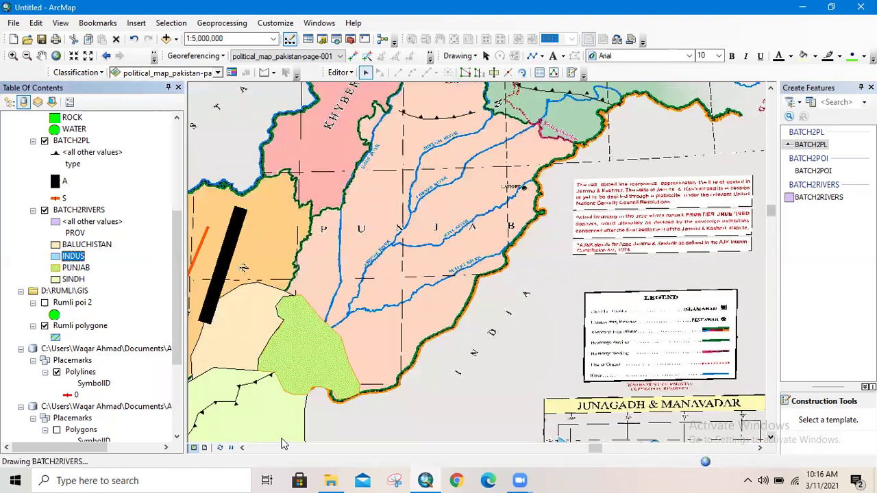
{"action": "left_click", "coordinate": [243, 448]}
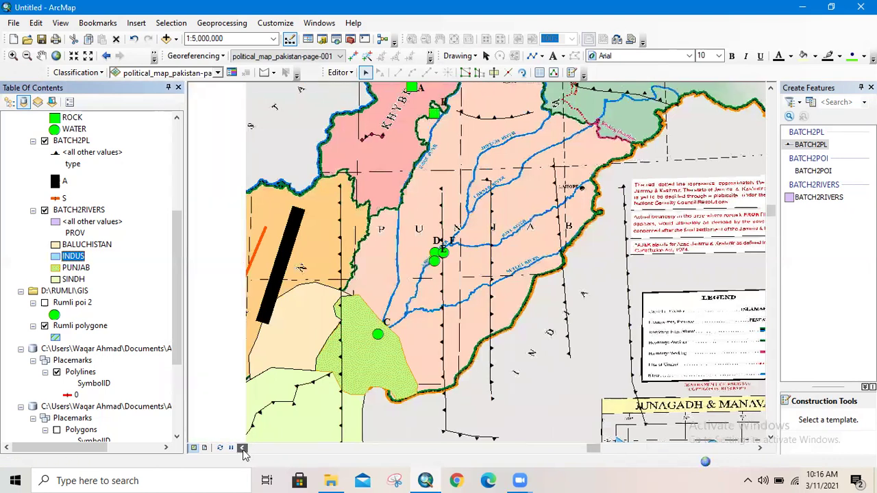
{"action": "left_click", "coordinate": [243, 448]}
{"action": "key", "text": "Escape"}
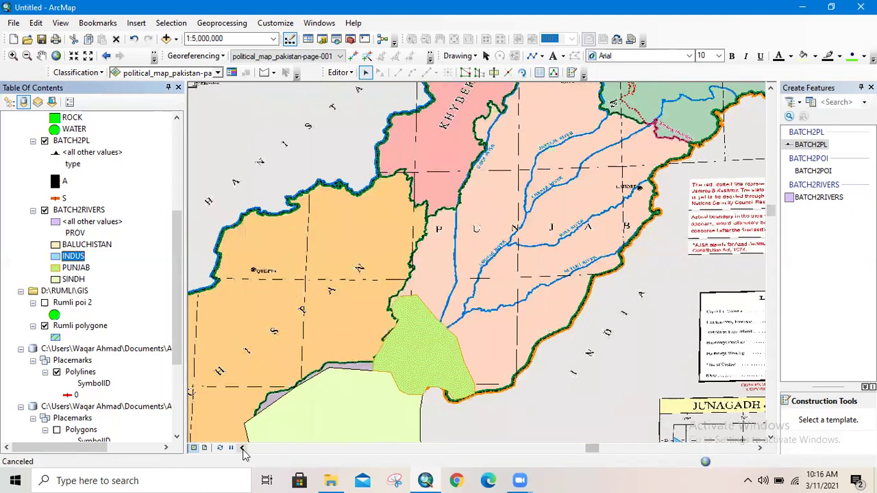